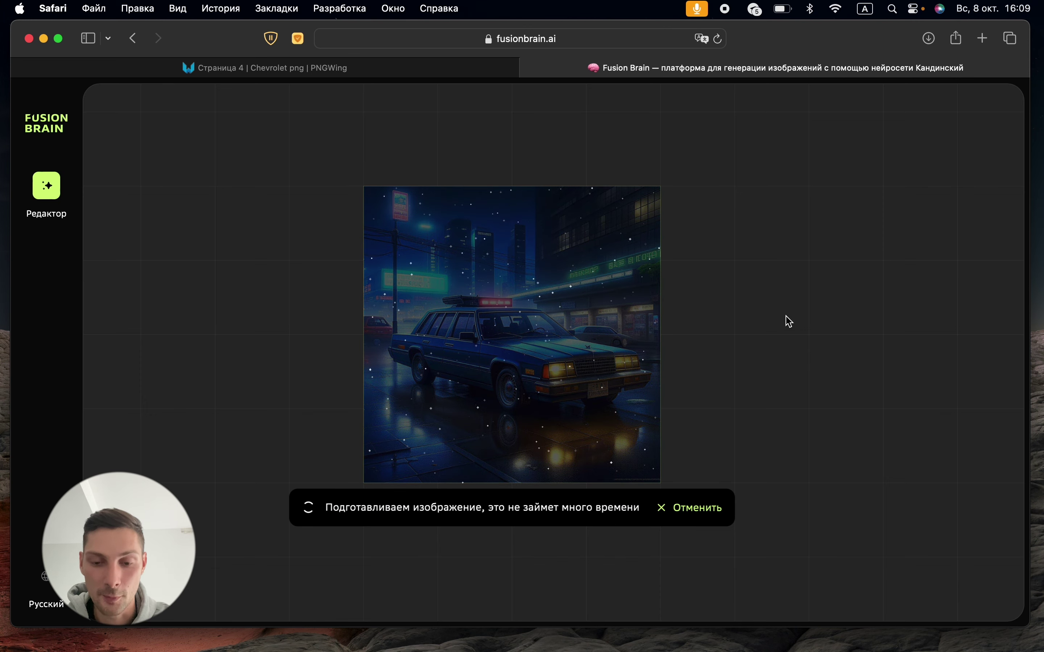
# Check the generation progress in Шедеврум, return to Fusion Brain in Safari and regenerate the "Chevrolet tahoe 80s, night city" image
pyautogui.scroll(-2, 759, 317)
pyautogui.moveTo(682, 650)
pyautogui.click(714, 619)
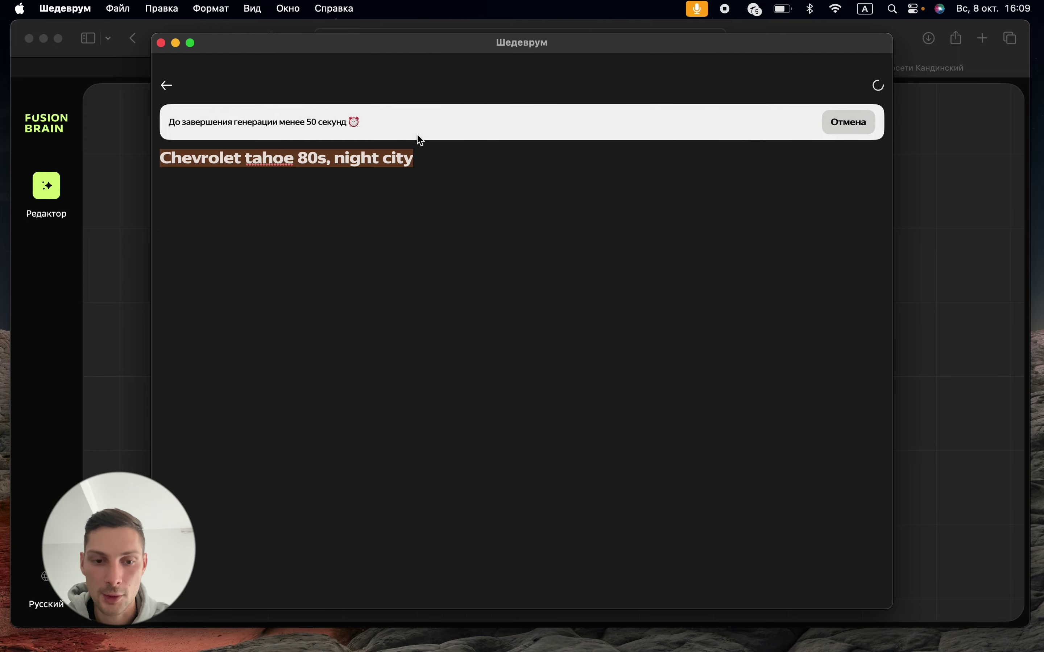
pyautogui.click(948, 187)
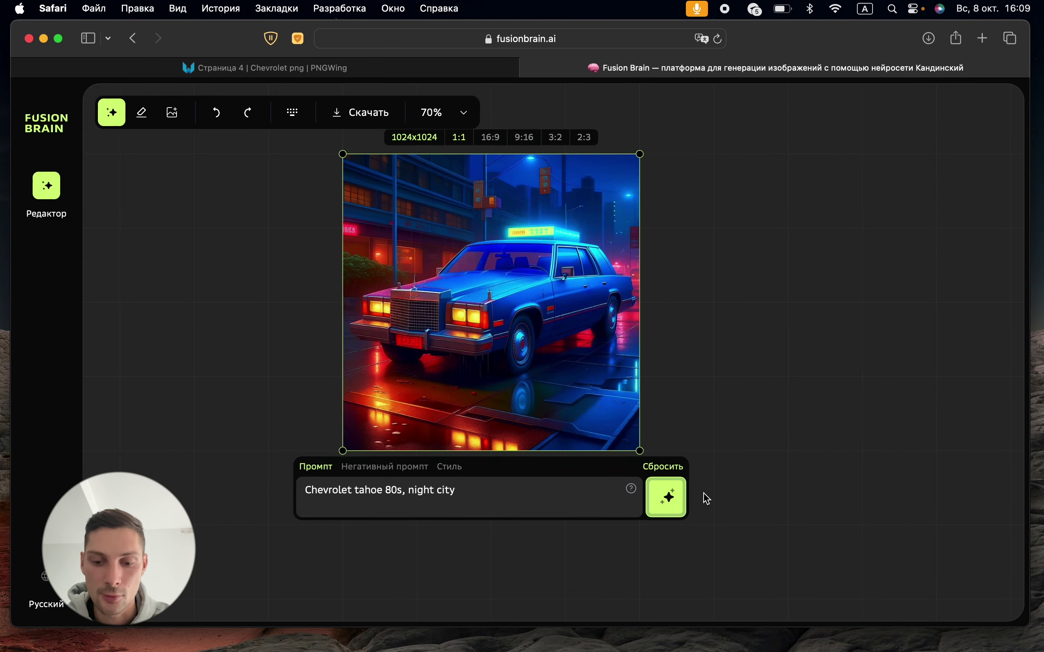
pyautogui.click(660, 508)
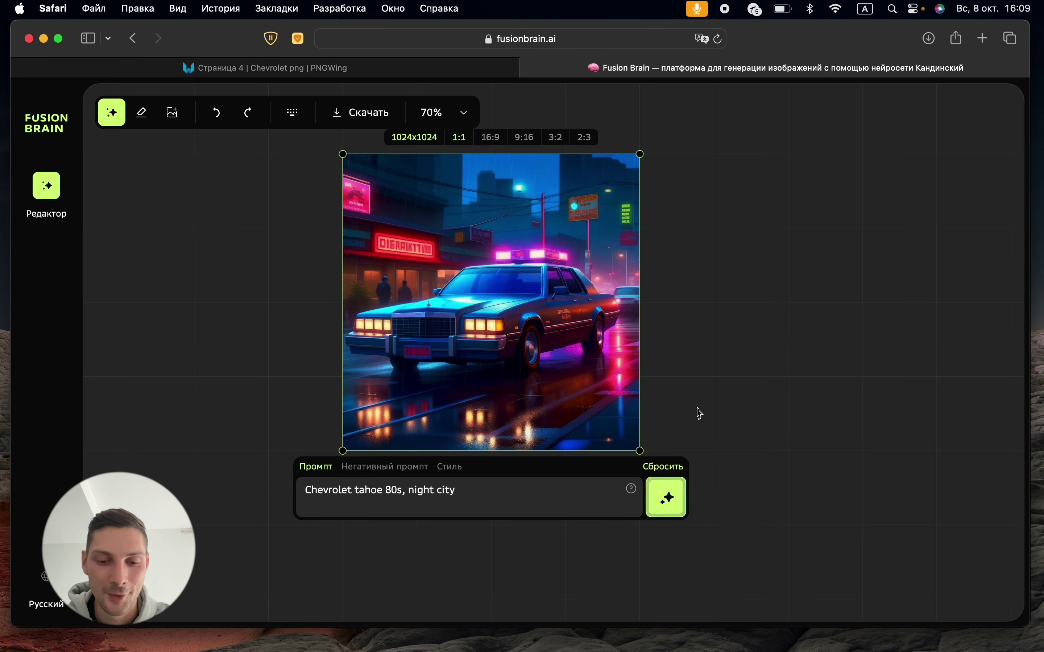
# Set the generation style to "Свой стиль" and generate a new variant of the Chevrolet image
pyautogui.click(449, 466)
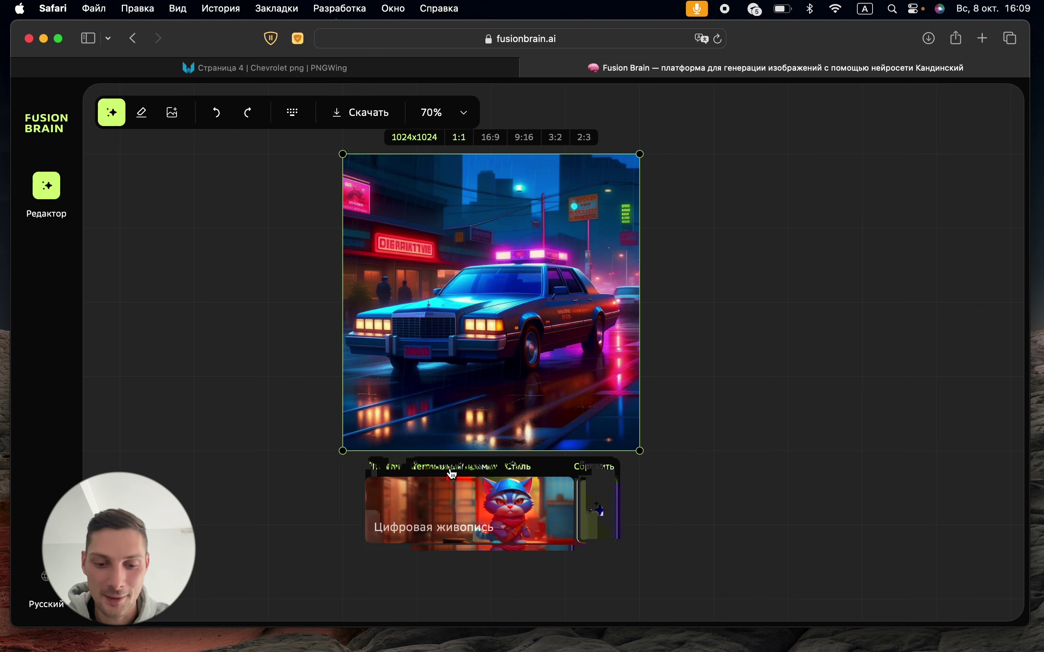
pyautogui.click(466, 503)
pyautogui.click(434, 125)
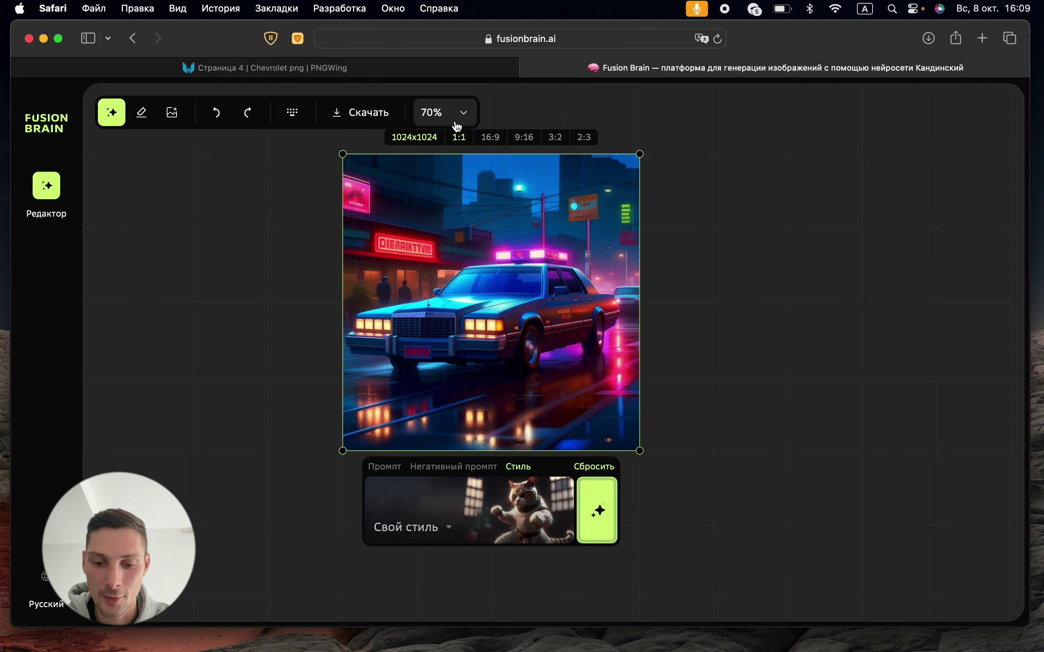
pyautogui.click(608, 525)
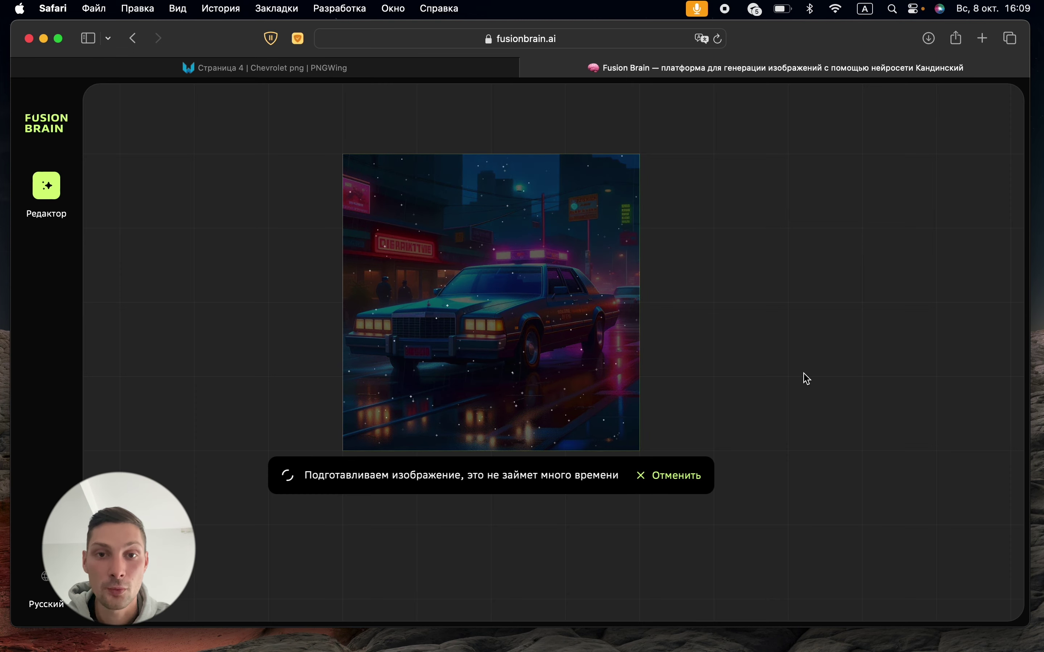
# Check on Шедеврум, return to Fusion Brain and generate two more variants of the Chevrolet night city image
pyautogui.click(710, 647)
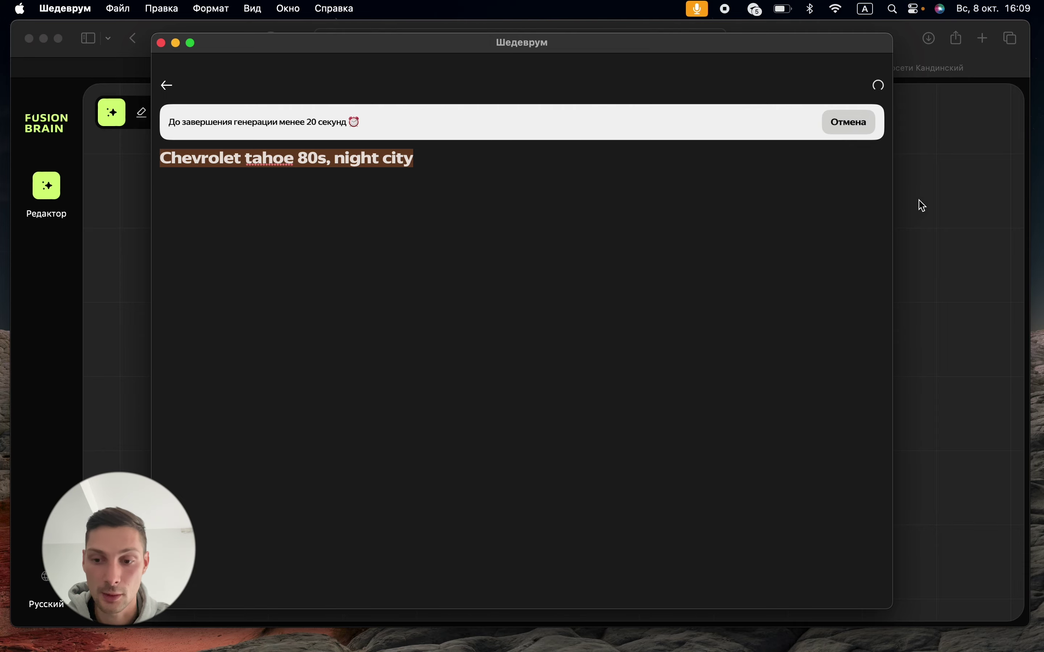
pyautogui.click(938, 184)
pyautogui.click(667, 495)
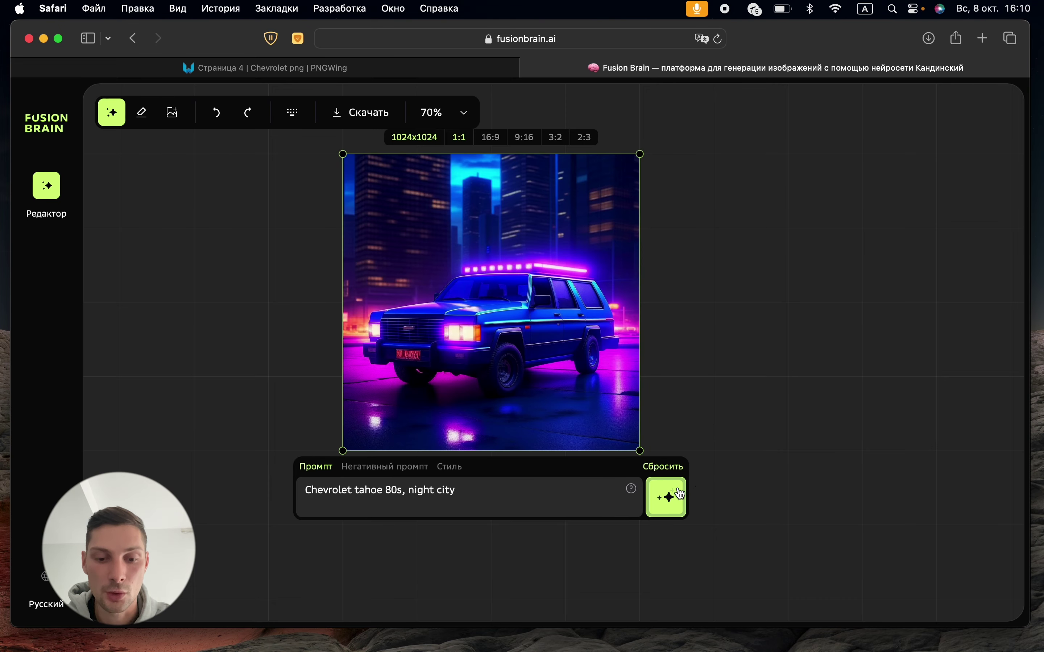
pyautogui.click(666, 497)
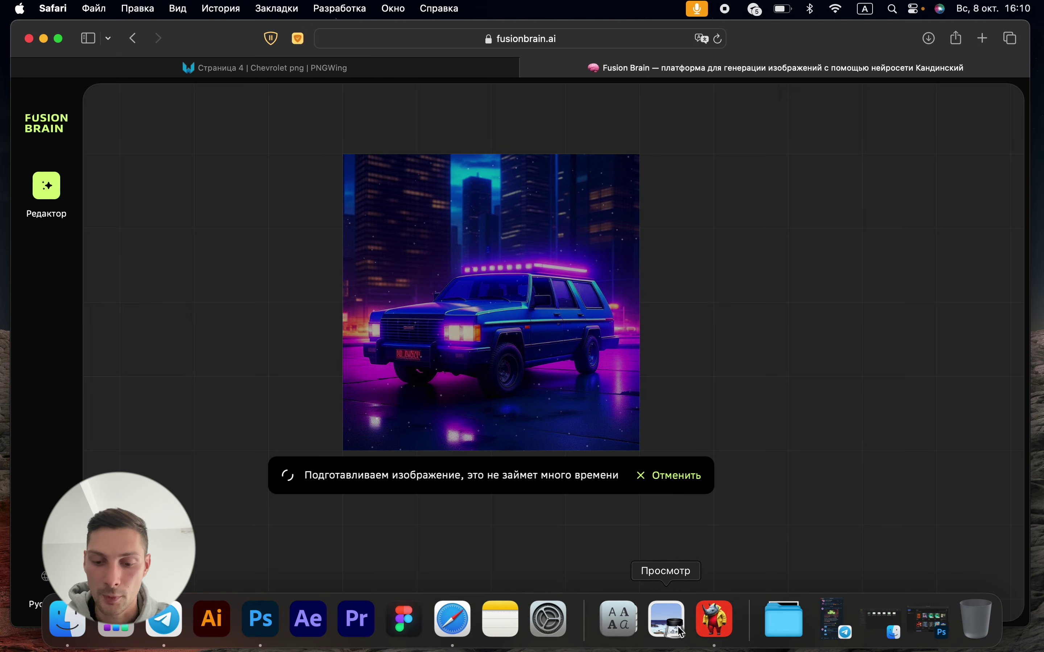
# Look at Шедеврум's progress, return to Fusion Brain and download the generated image of the beige SUV in the night city
pyautogui.click(715, 618)
pyautogui.click(949, 210)
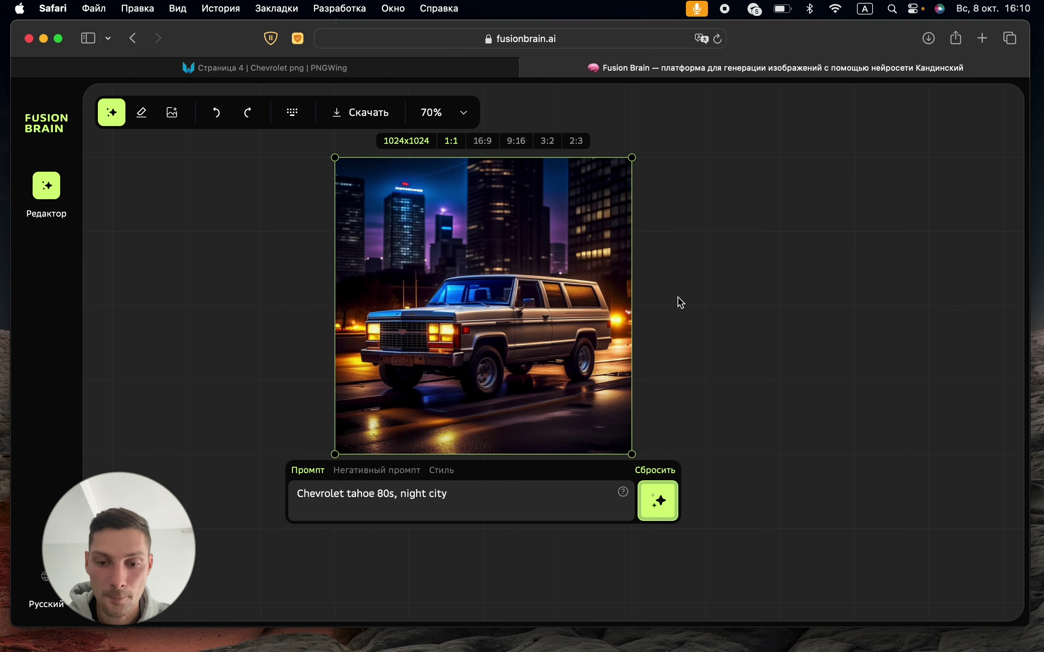
pyautogui.click(590, 293)
pyautogui.click(173, 189)
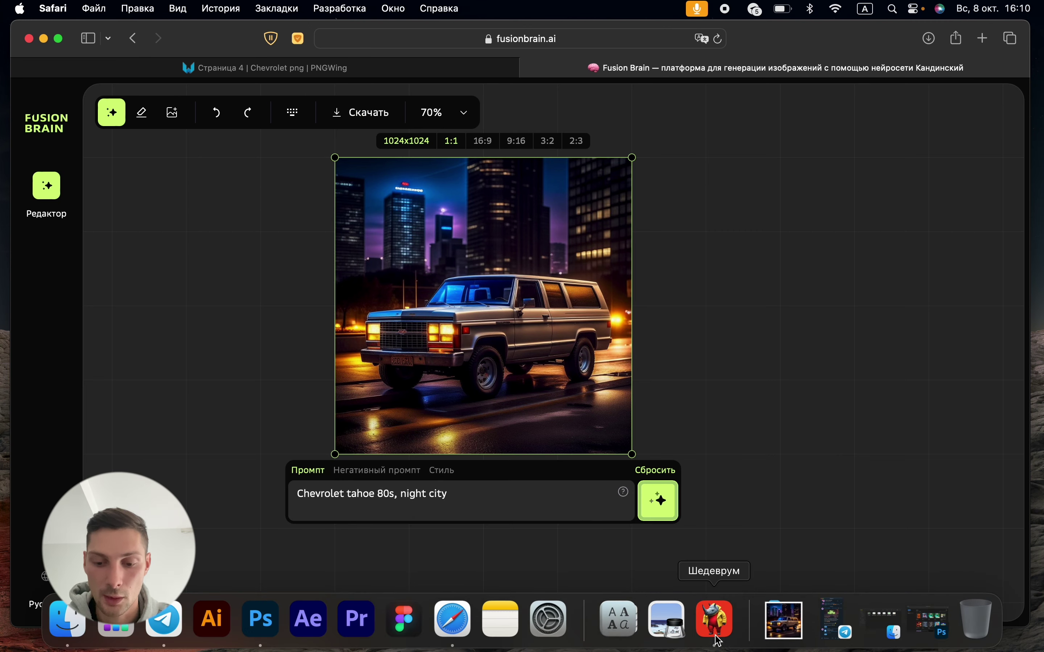
# Check the remaining generation time in Шедеврум, return to Safari and minimise its window
pyautogui.click(714, 621)
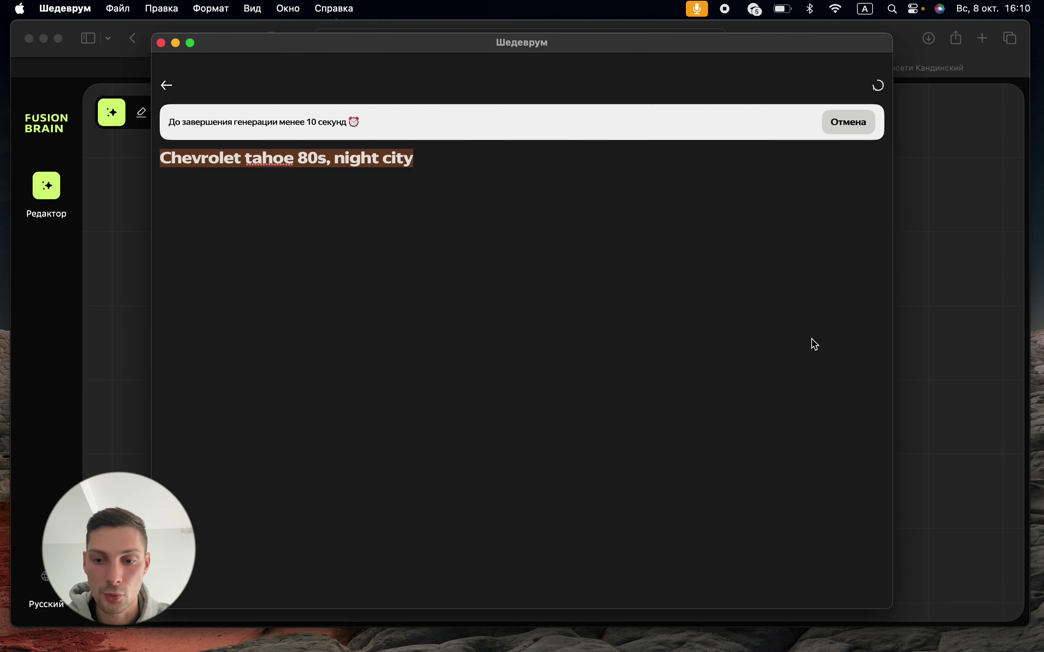
pyautogui.click(957, 236)
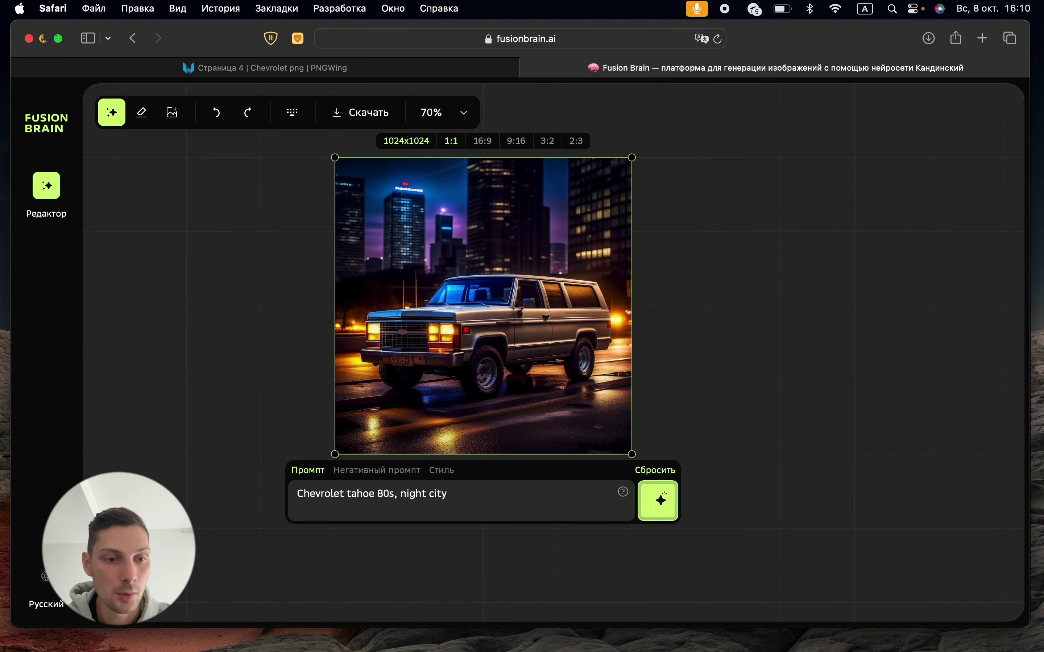
pyautogui.click(45, 39)
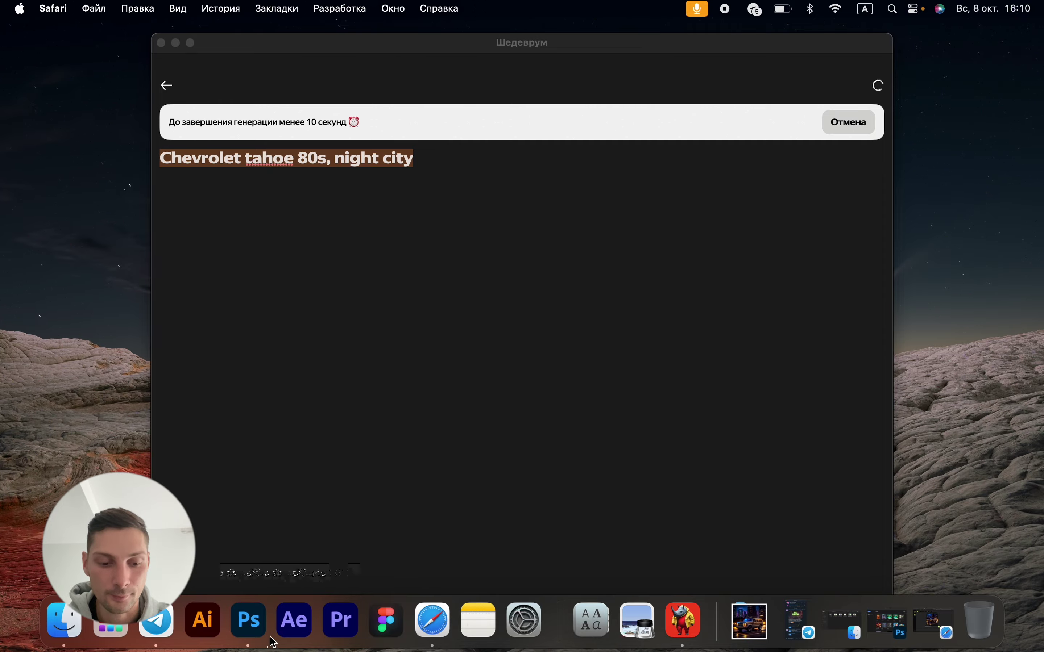
# Switch to Adobe Photoshop and open the settings for a new document
pyautogui.click(249, 630)
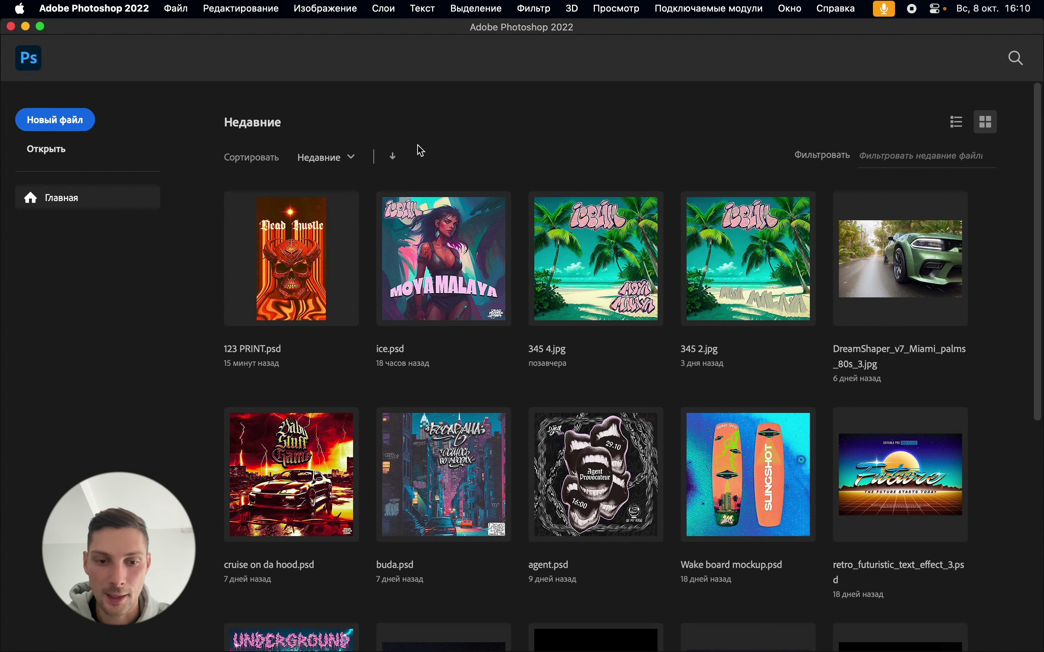
pyautogui.click(70, 126)
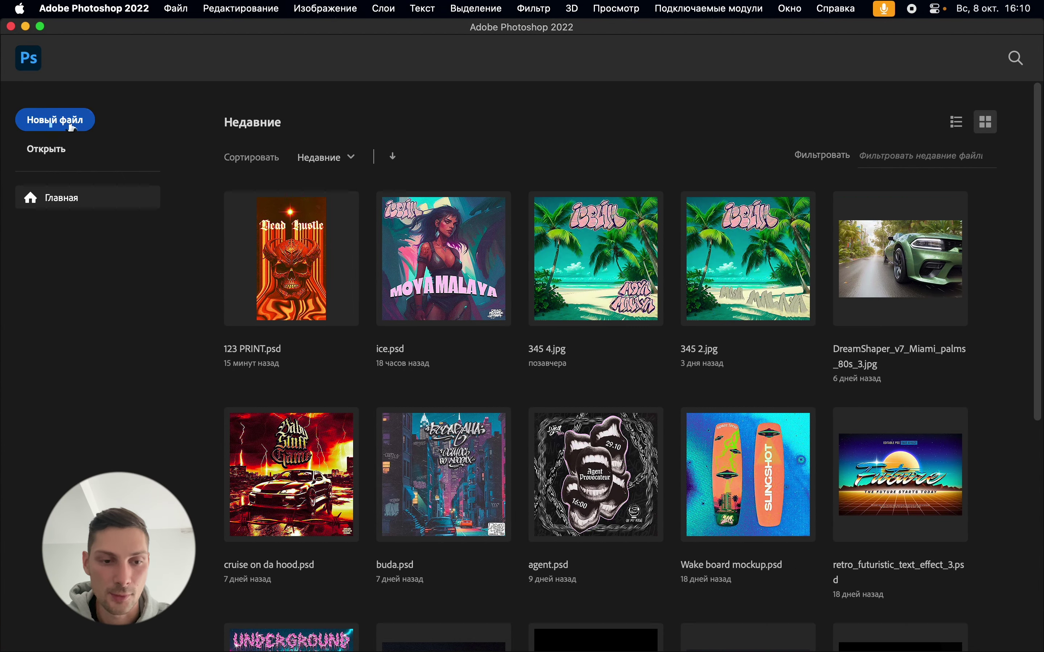
pyautogui.click(443, 104)
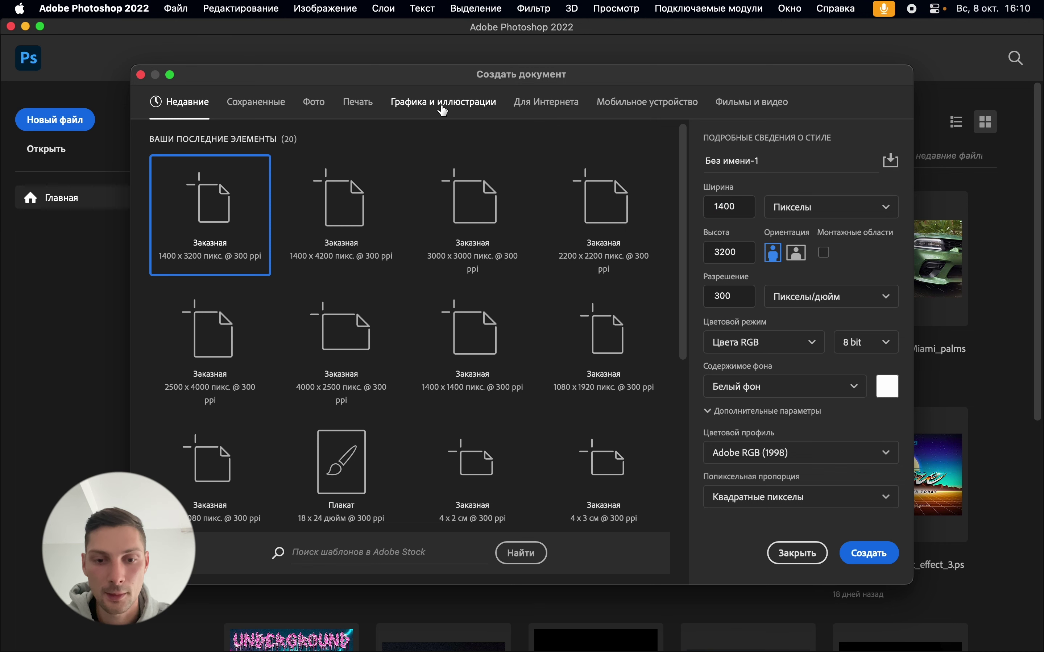
pyautogui.click(473, 211)
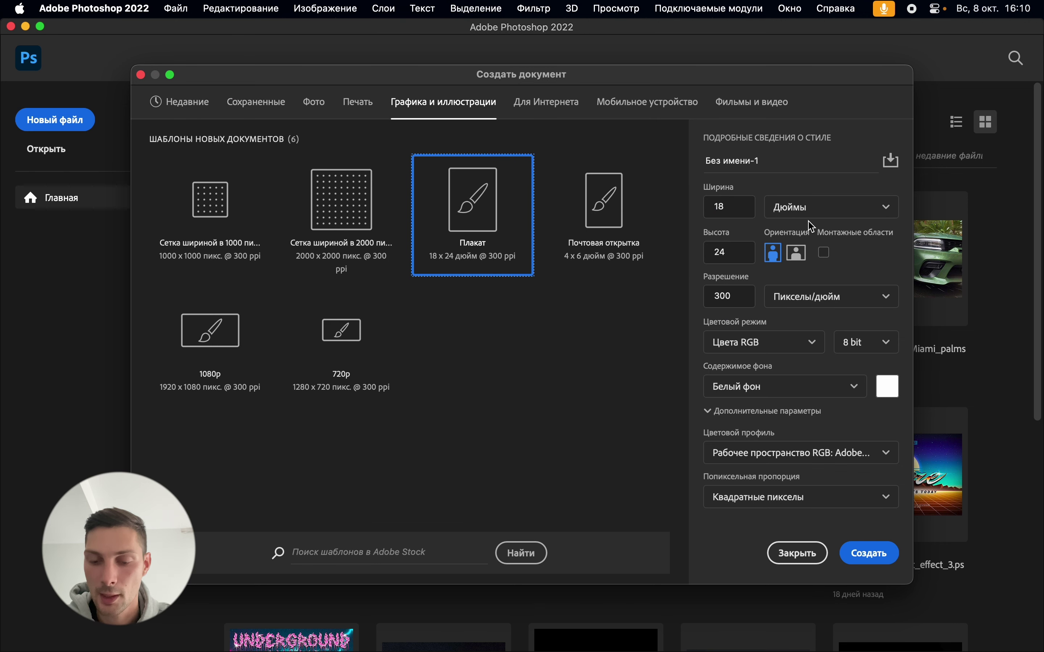
pyautogui.click(170, 104)
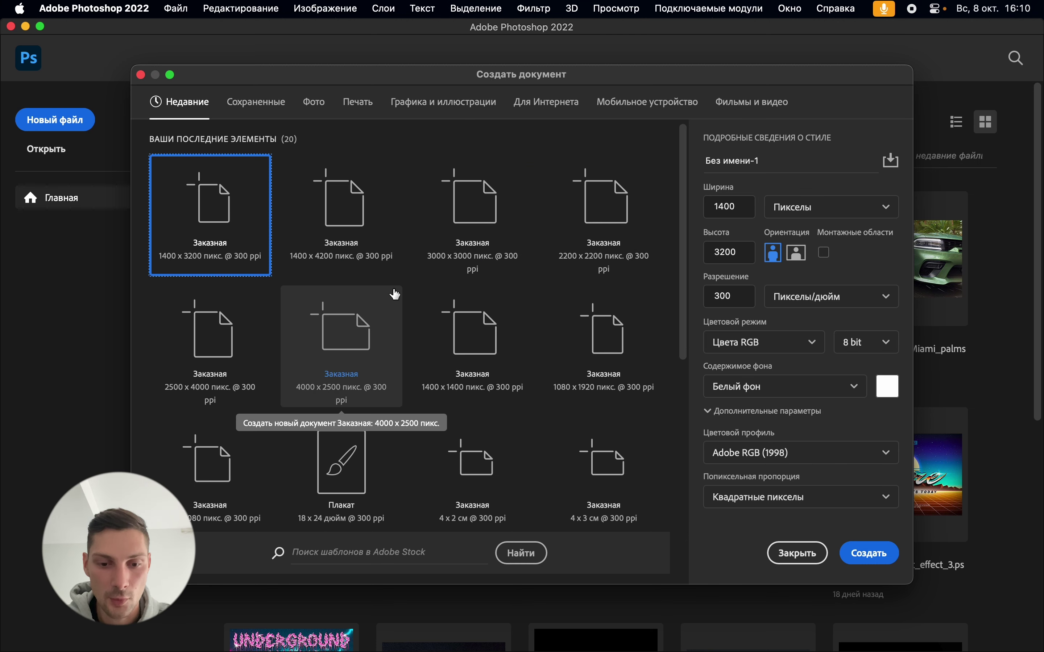
# Create a new document from the recent 1080 x 1920 px, 300 ppi preset with a white background
pyautogui.scroll(-3, 395, 294)
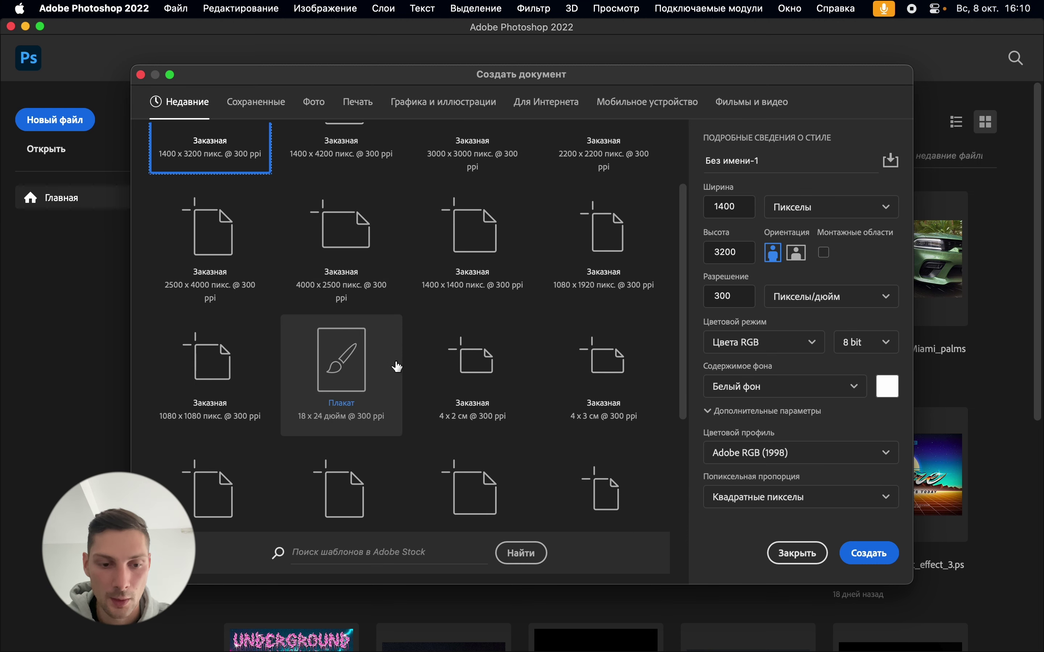
pyautogui.scroll(-1, 398, 367)
pyautogui.click(563, 256)
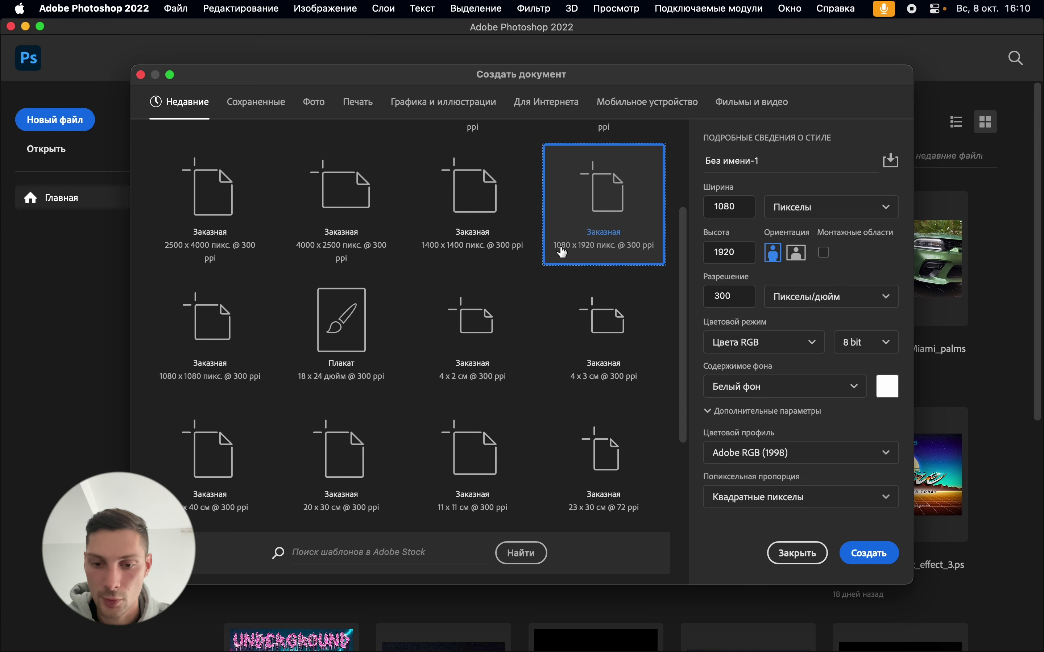
pyautogui.click(865, 555)
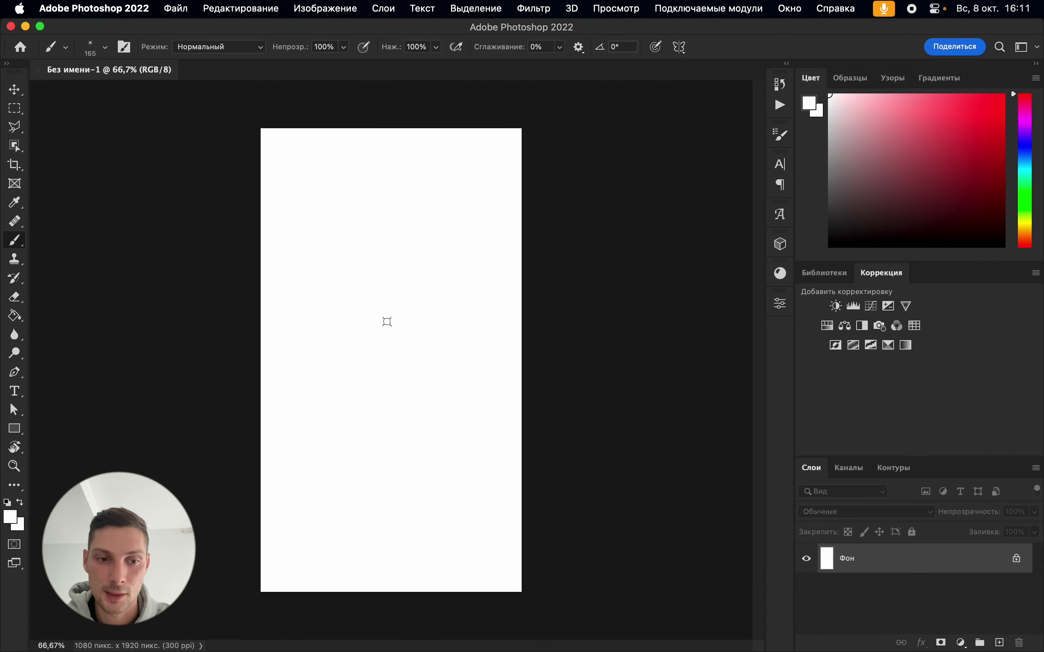
# Switch to Шедеврум, compare the generated Chevrolet images and publish the blue SUV variant with the spired tower behind it
pyautogui.click(803, 619)
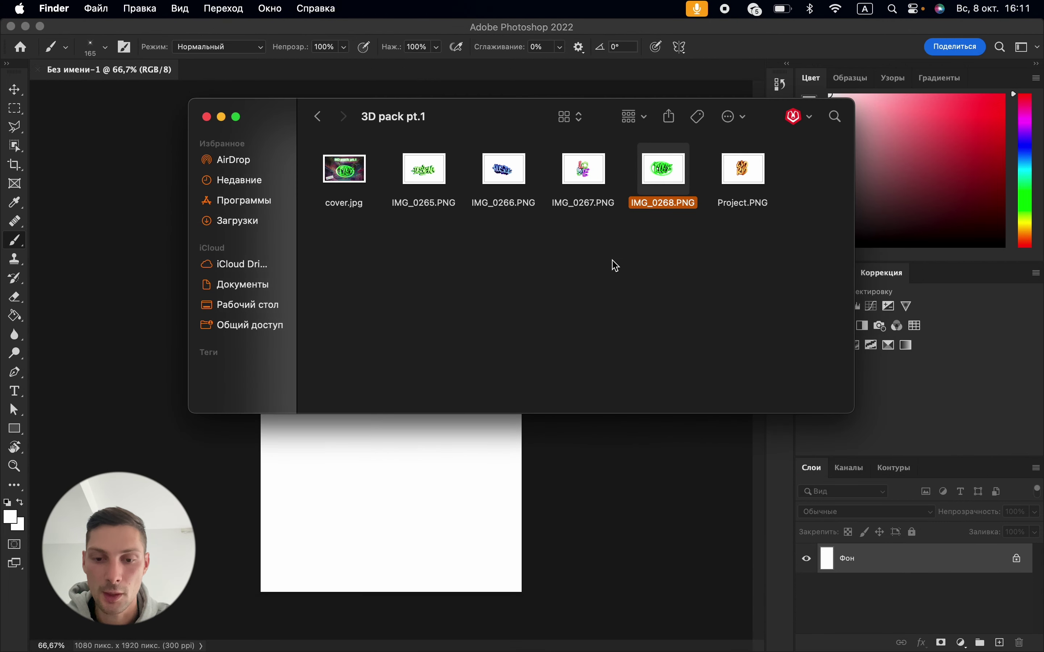
pyautogui.click(221, 117)
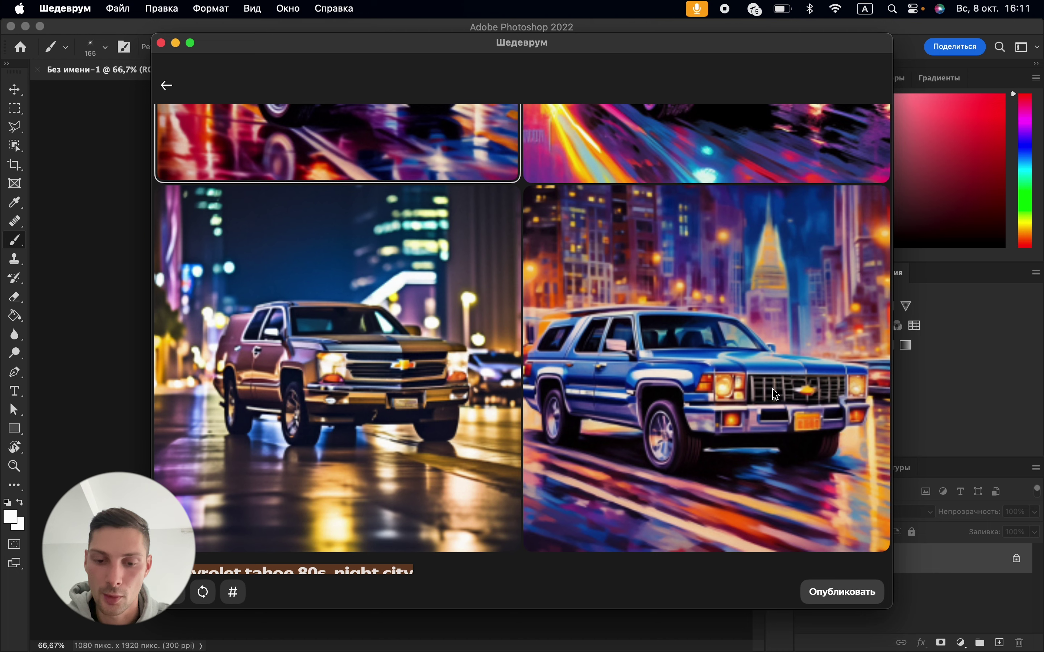
pyautogui.scroll(8, 776, 395)
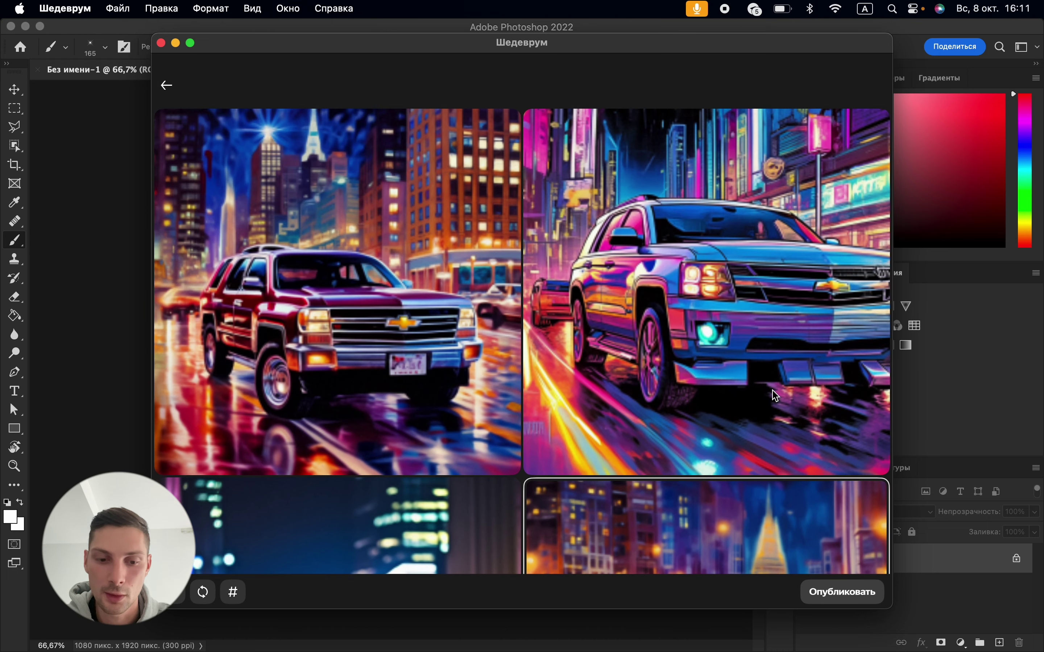
pyautogui.scroll(-8, 775, 395)
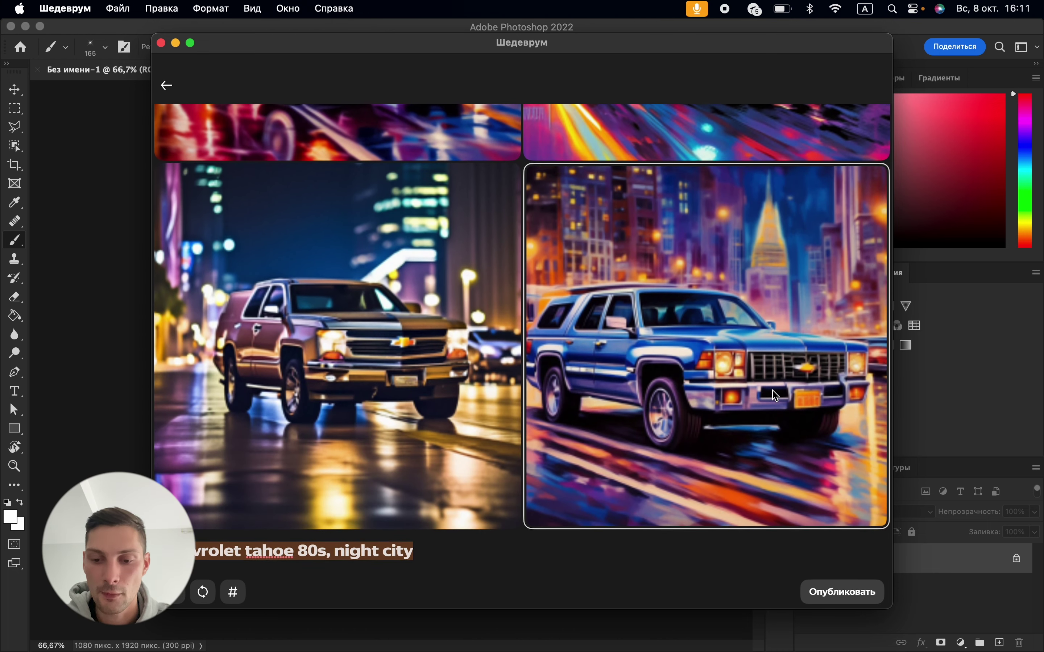
pyautogui.click(830, 593)
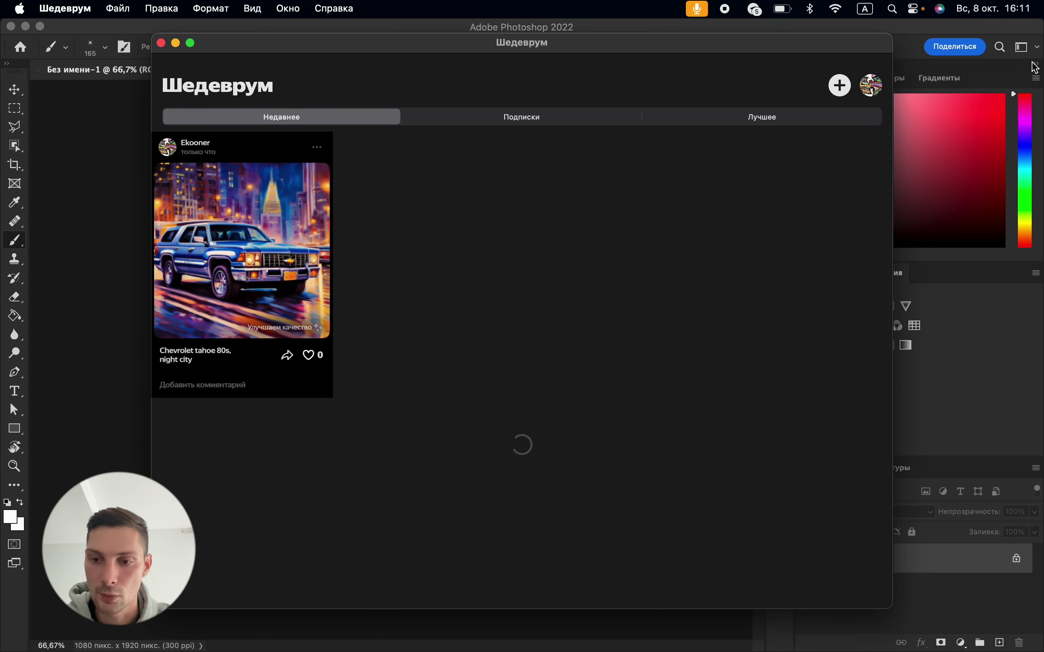
# Return to Photoshop and place the kandinsky-download image from the Загрузки folder into the document, centred across its full width
pyautogui.click(987, 37)
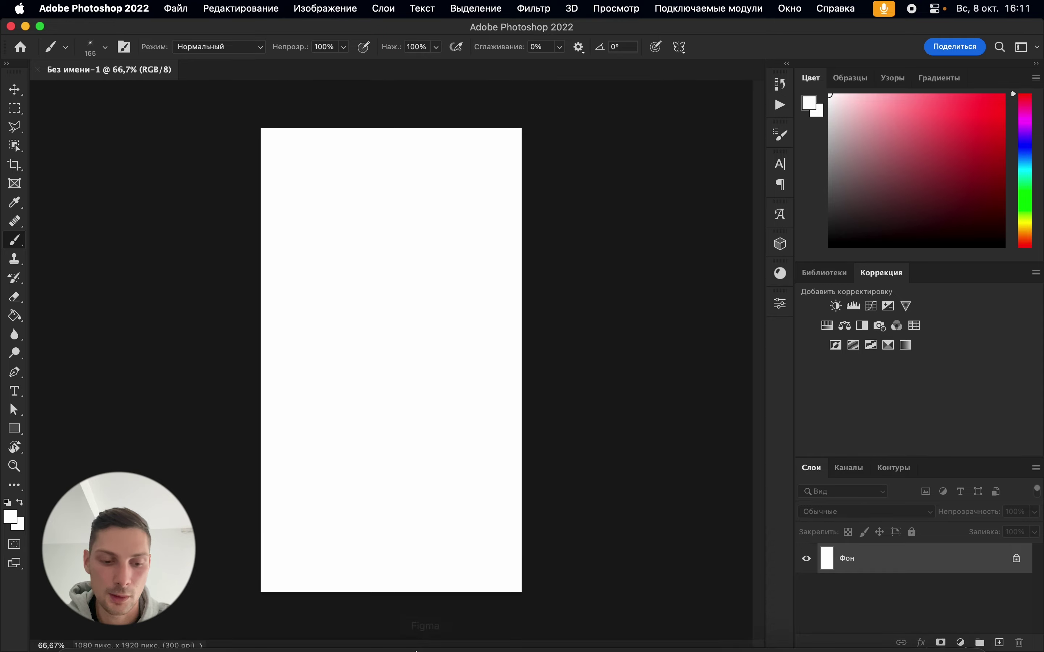
pyautogui.click(78, 621)
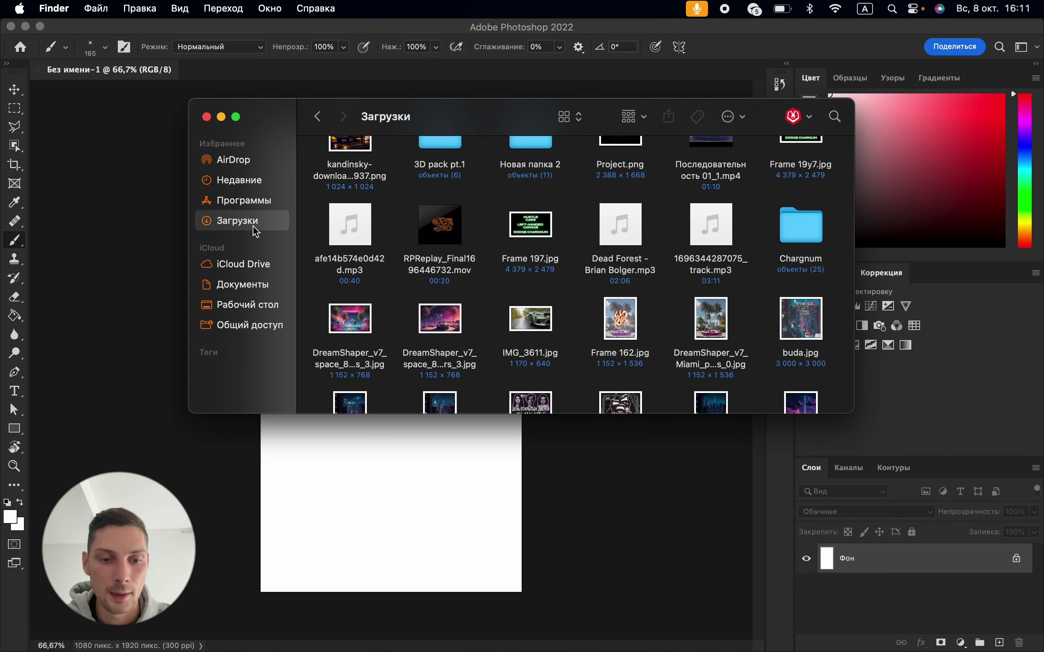
pyautogui.scroll(3, 376, 211)
pyautogui.moveTo(353, 183); pyautogui.dragTo(445, 439)
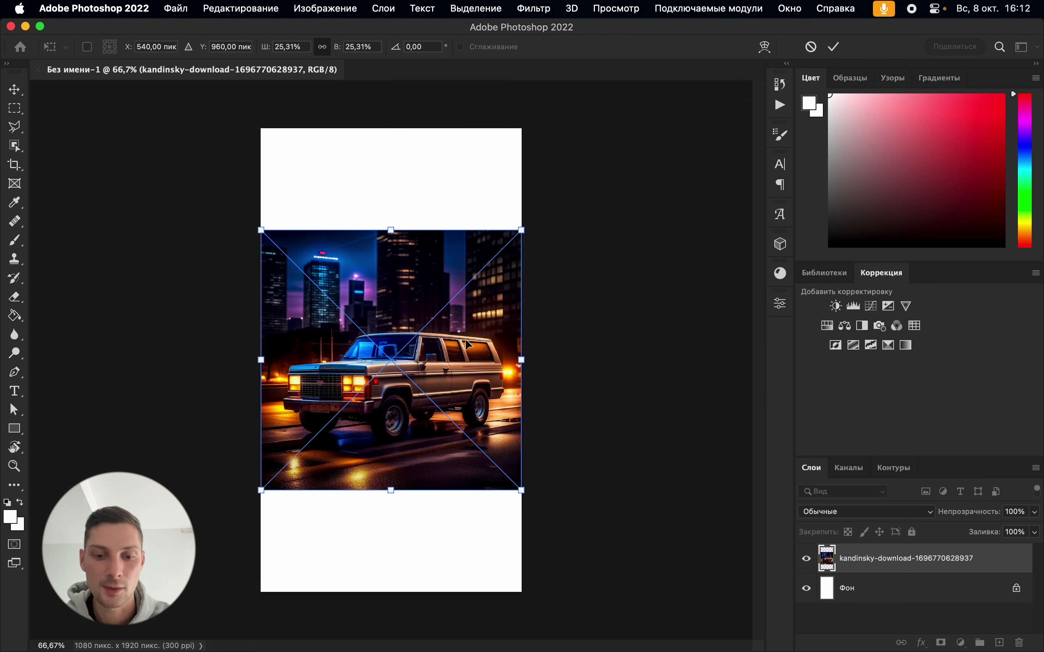
pyautogui.moveTo(487, 361); pyautogui.dragTo(484, 361)
pyautogui.press('Return')
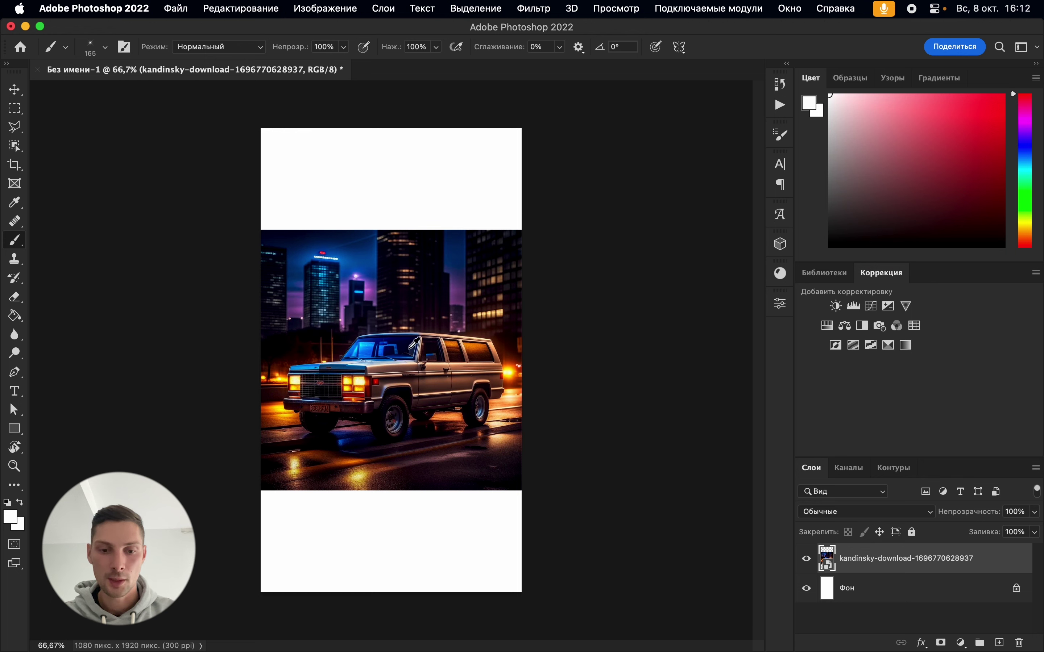
# Inspect the placed car image and move it straight down about 277 px with Free Transform
pyautogui.scroll(3, 408, 348)
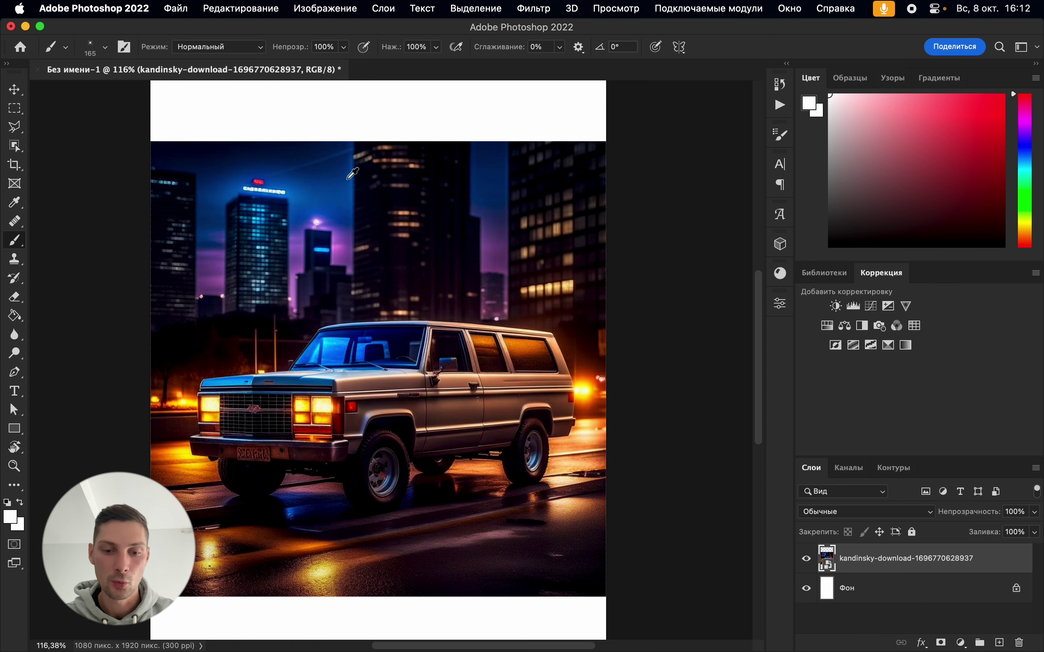
pyautogui.scroll(-3, 349, 170)
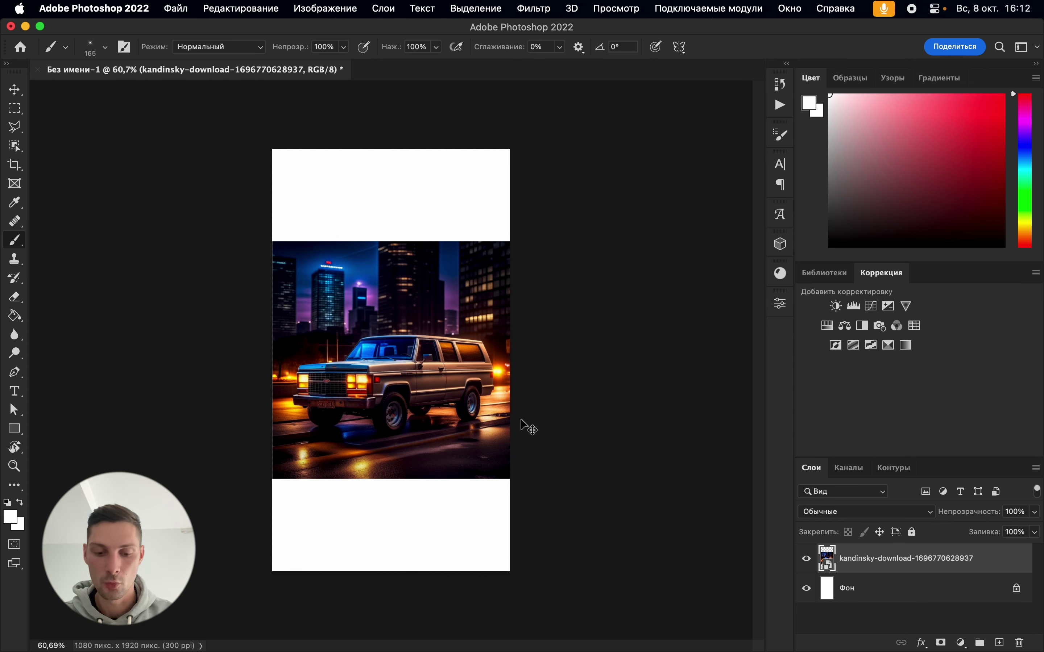
pyautogui.press('super+t')
pyautogui.moveTo(462, 384); pyautogui.dragTo(463, 445)
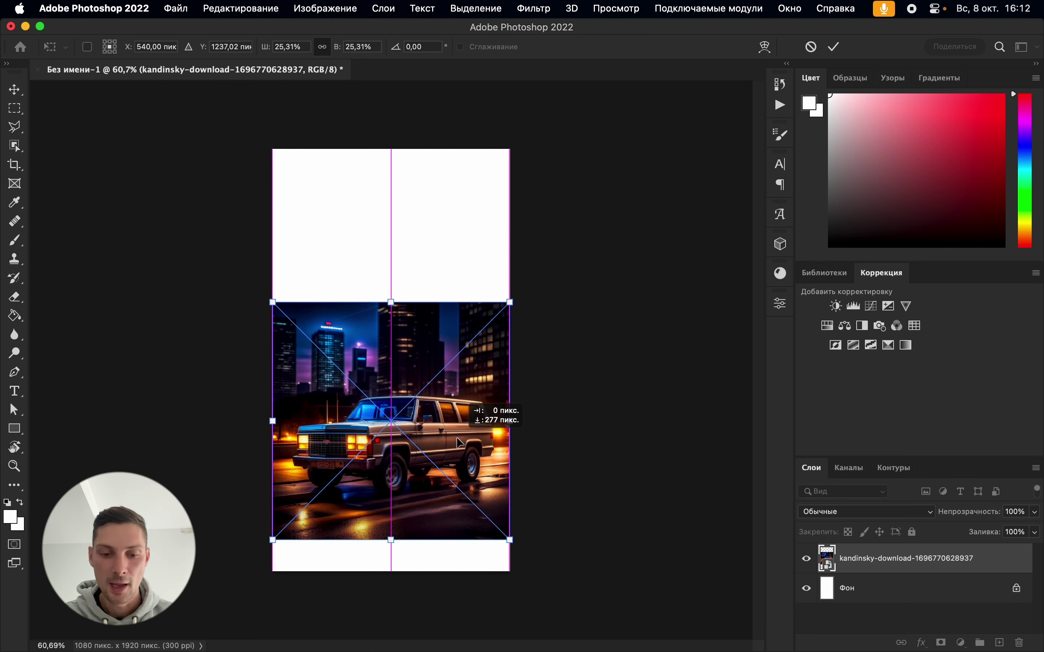
pyautogui.press('Return')
pyautogui.moveTo(741, 625)
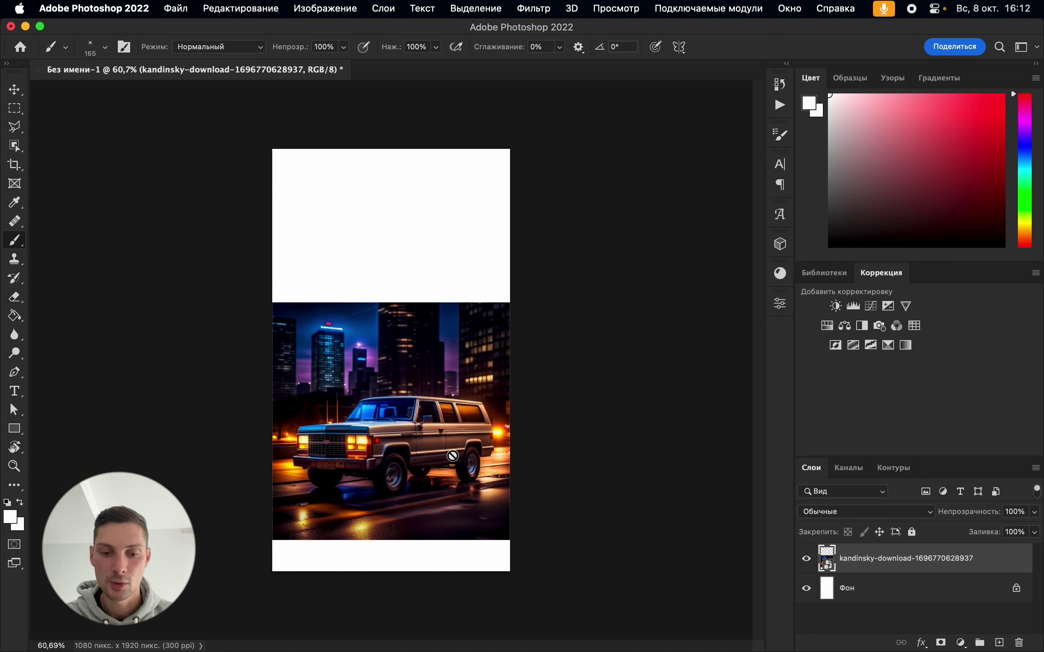
pyautogui.press('super+t')
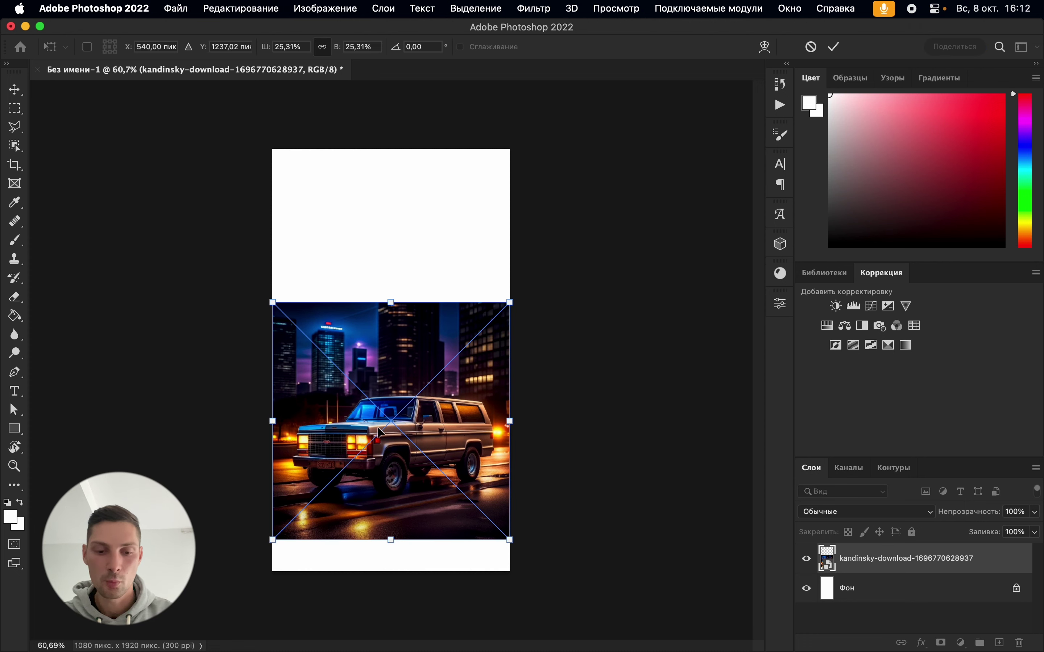
pyautogui.moveTo(273, 421); pyautogui.dragTo(149, 420)
pyautogui.moveTo(358, 425); pyautogui.dragTo(356, 351)
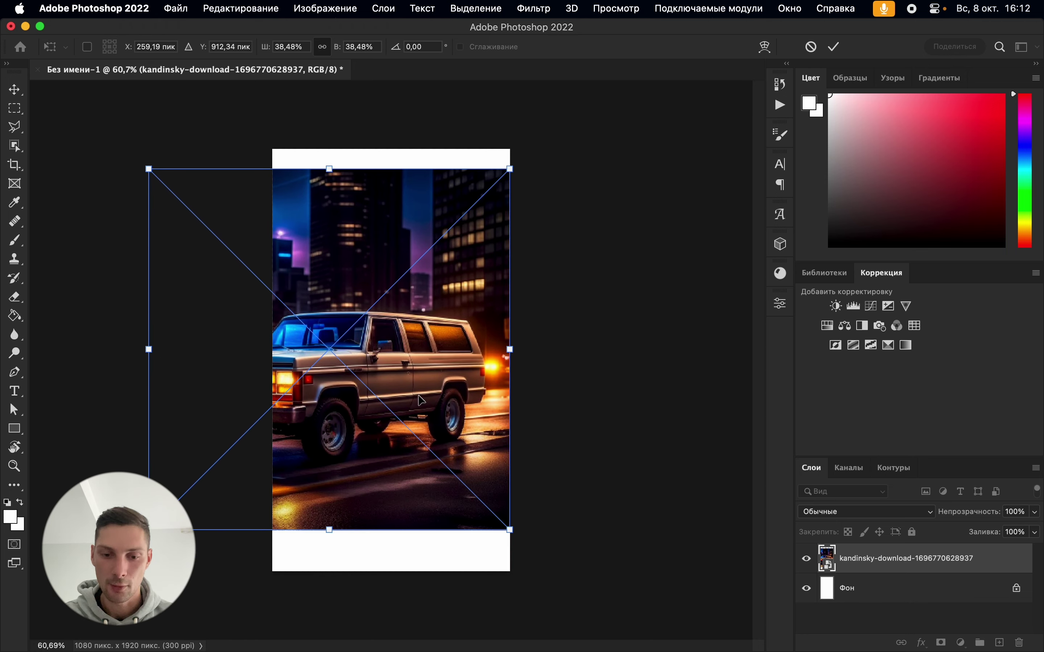
pyautogui.press('super+z')
pyautogui.press('super+z')
pyautogui.press('super+z')
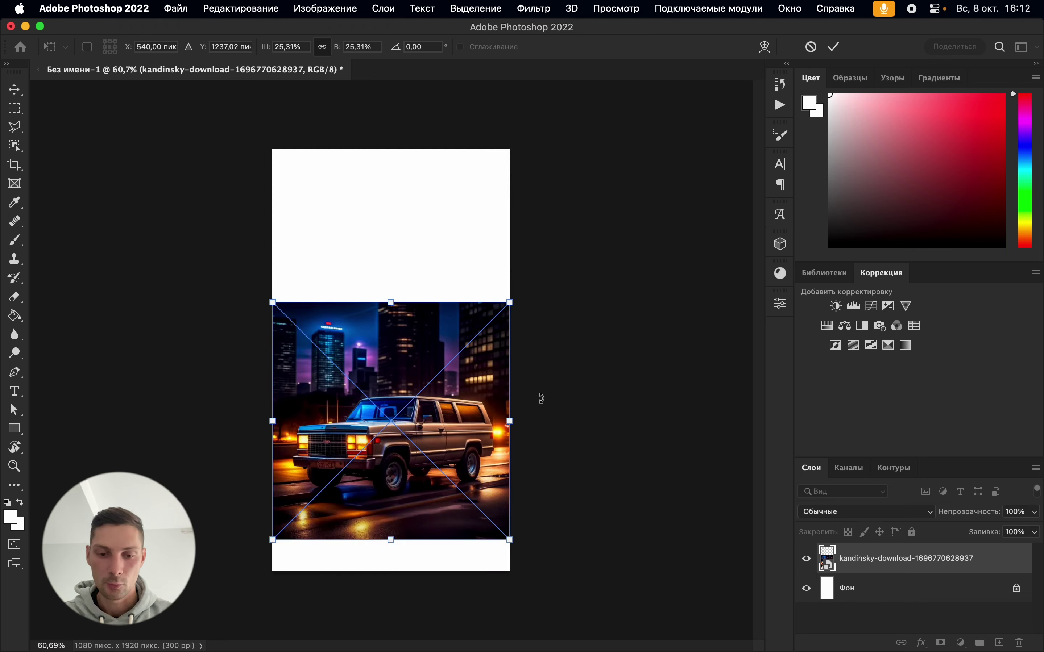
pyautogui.press('Escape')
pyautogui.press('b')
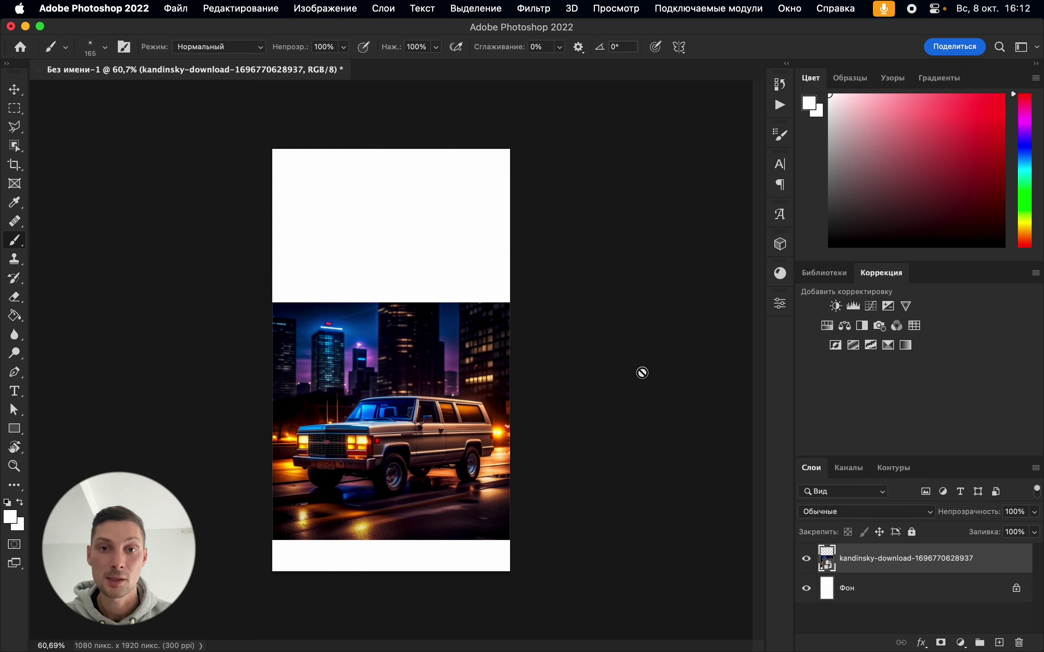
# Marquee-select the white strip below the car image across the full width, slightly overlapping its bottom edge, and rasterize the image layer
pyautogui.scroll(-2, 481, 380)
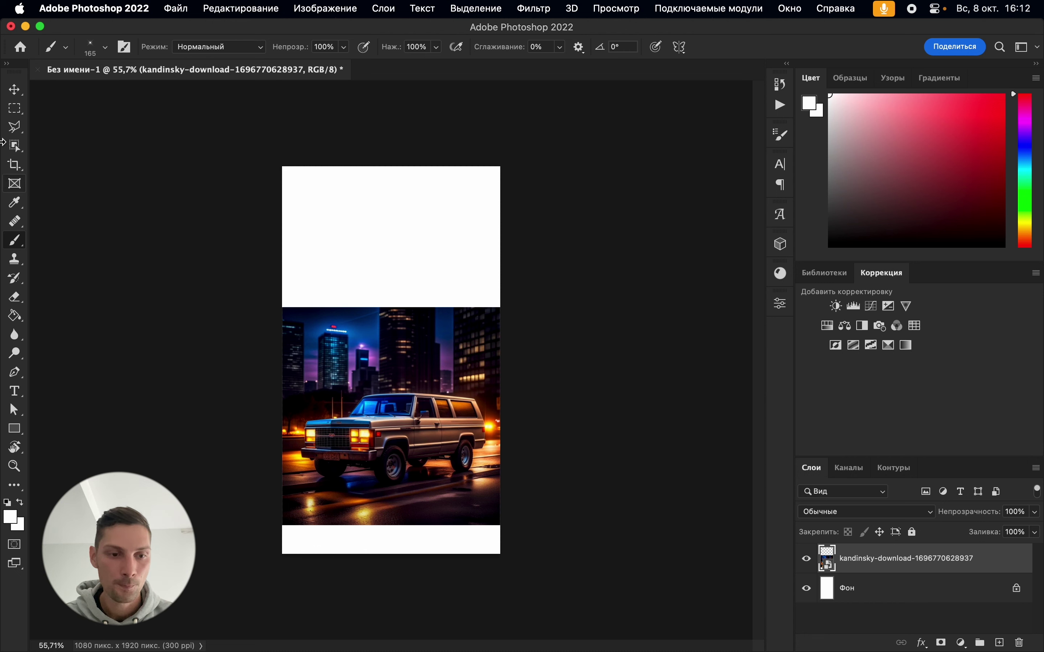
pyautogui.click(13, 114)
pyautogui.moveTo(274, 522); pyautogui.dragTo(491, 538)
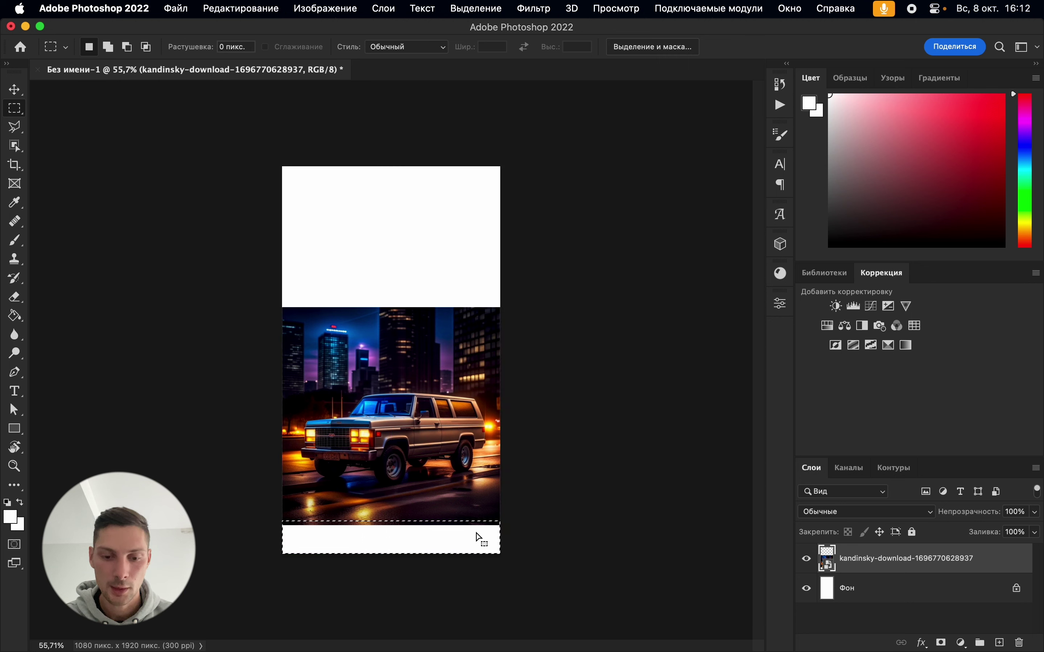
pyautogui.rightClick(478, 538)
pyautogui.rightClick(871, 555)
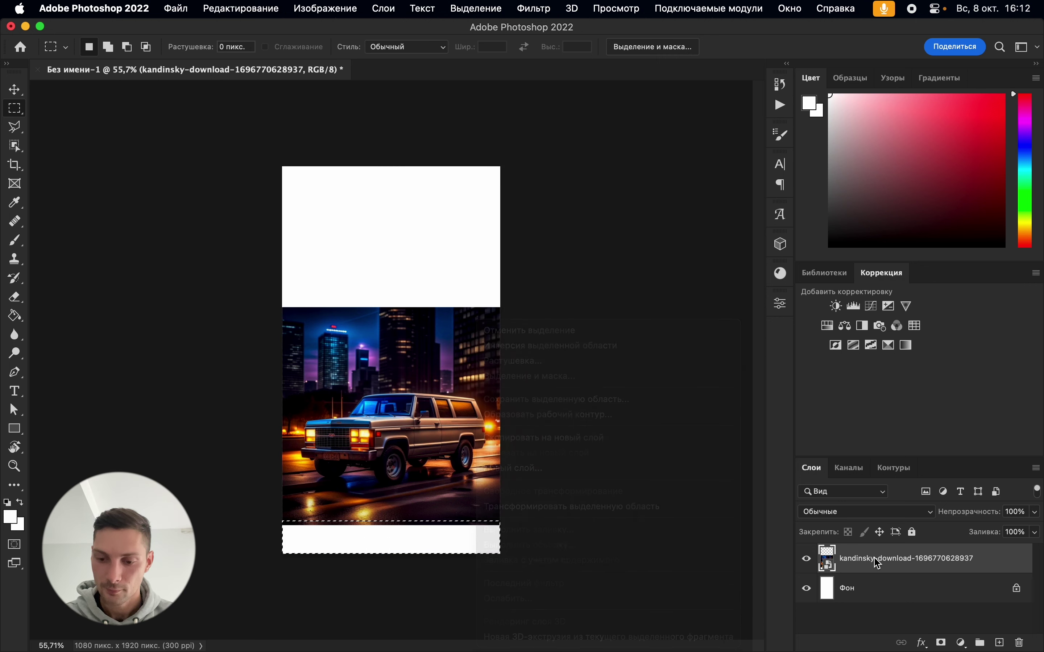
pyautogui.rightClick(873, 557)
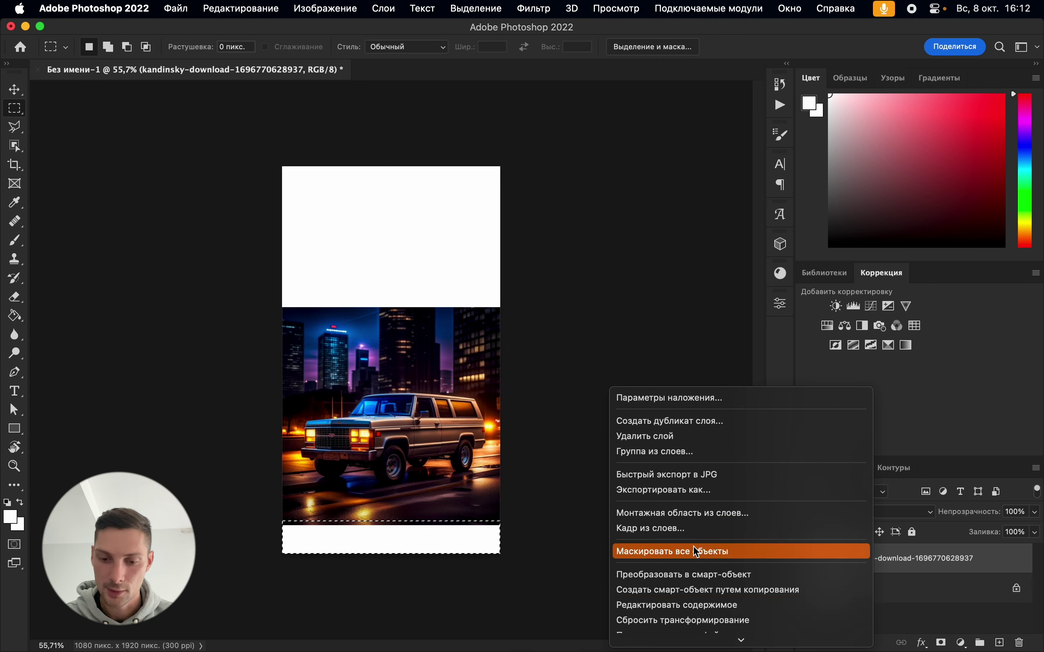
pyautogui.scroll(-5, 690, 621)
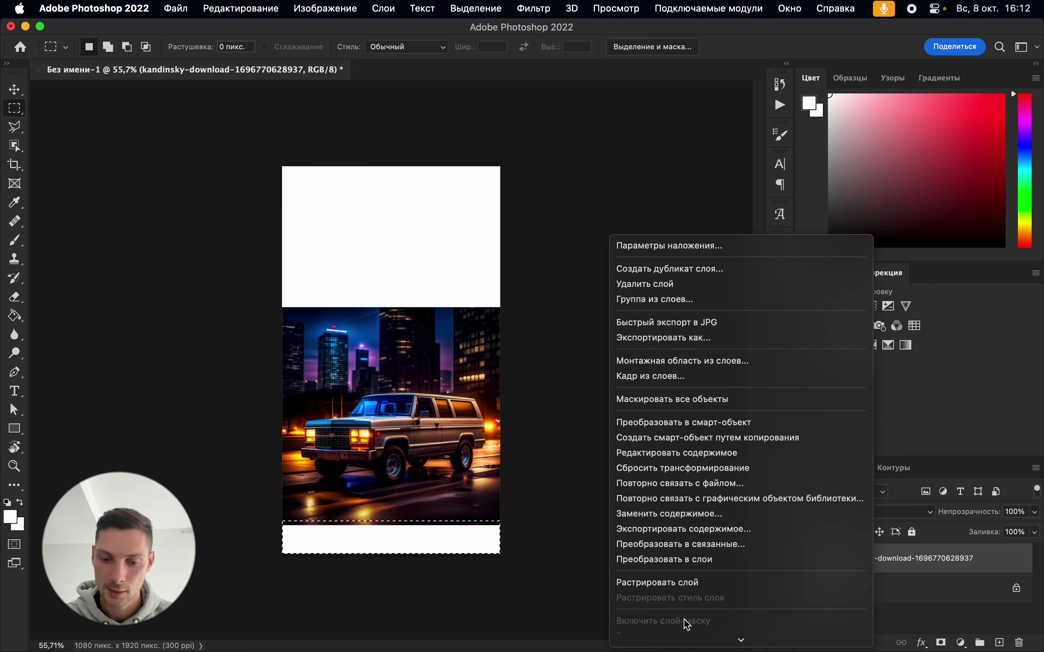
pyautogui.click(686, 584)
# Fill the selected strip below the car with a content-aware fill and clear the selection
pyautogui.rightClick(465, 541)
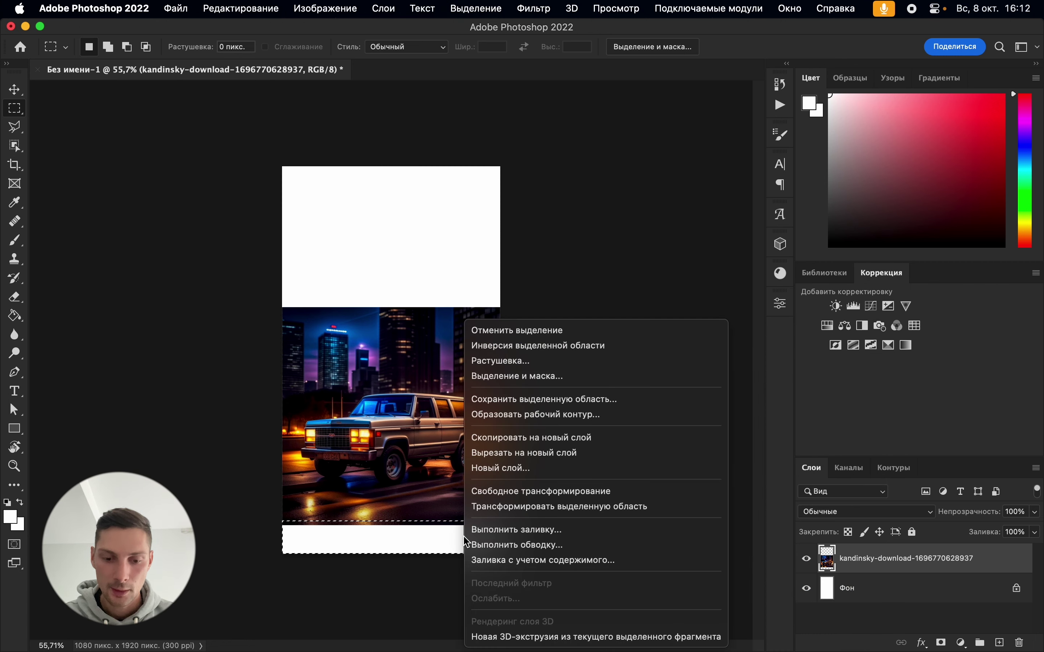
pyautogui.click(525, 530)
pyautogui.press('Return')
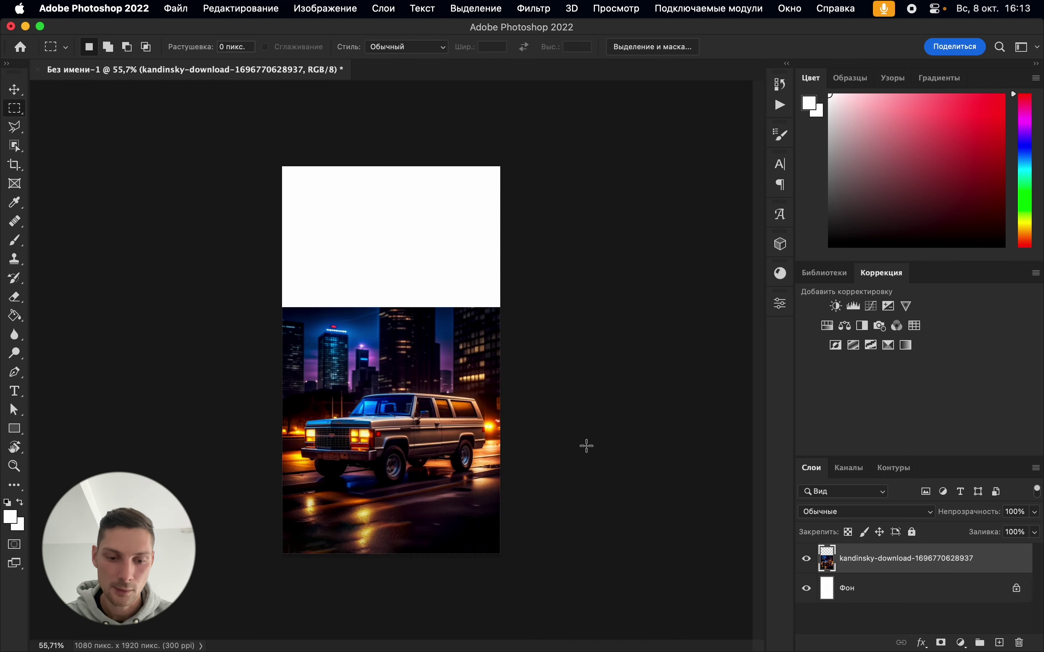
# Blur the wet road in the lower part of the image with the Blur tool at a brush size of about 177 px
pyautogui.scroll(5, 318, 572)
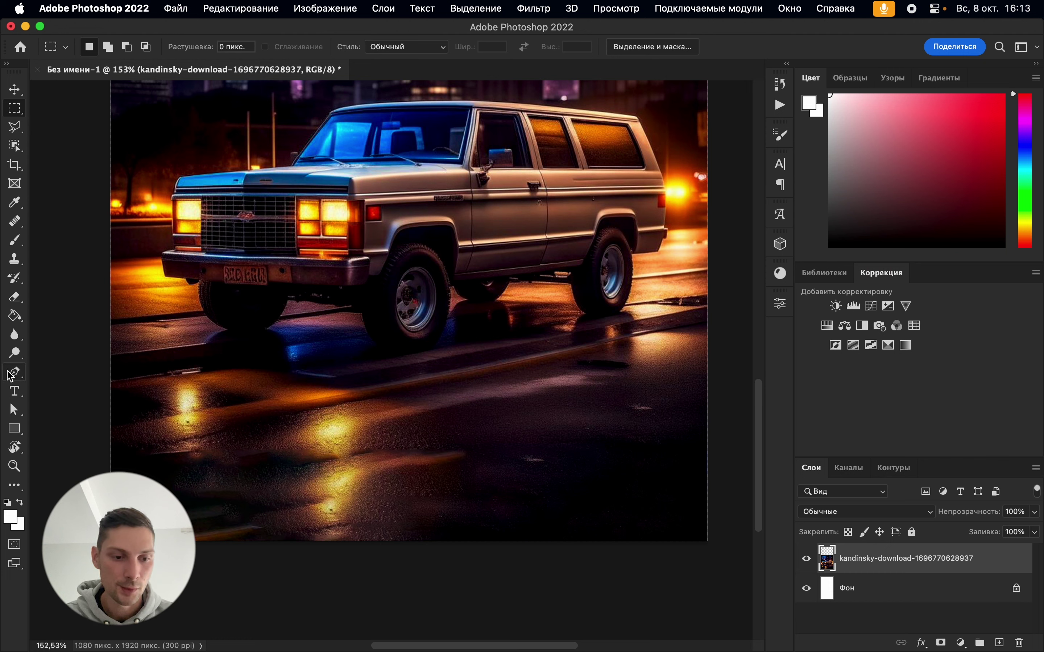
pyautogui.click(14, 335)
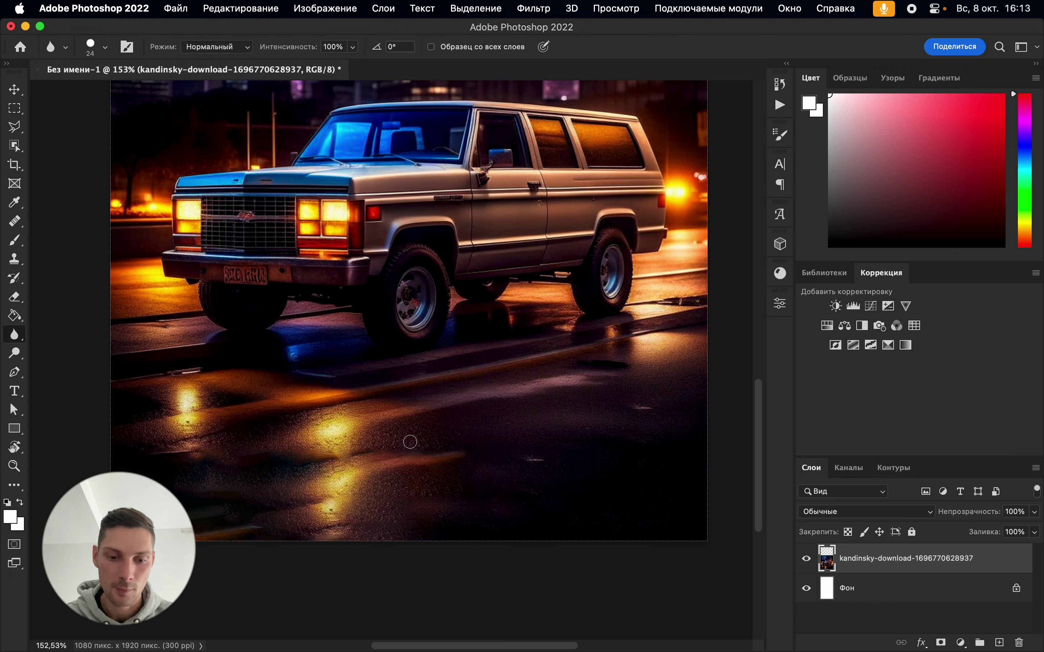
pyautogui.rightClick(399, 421)
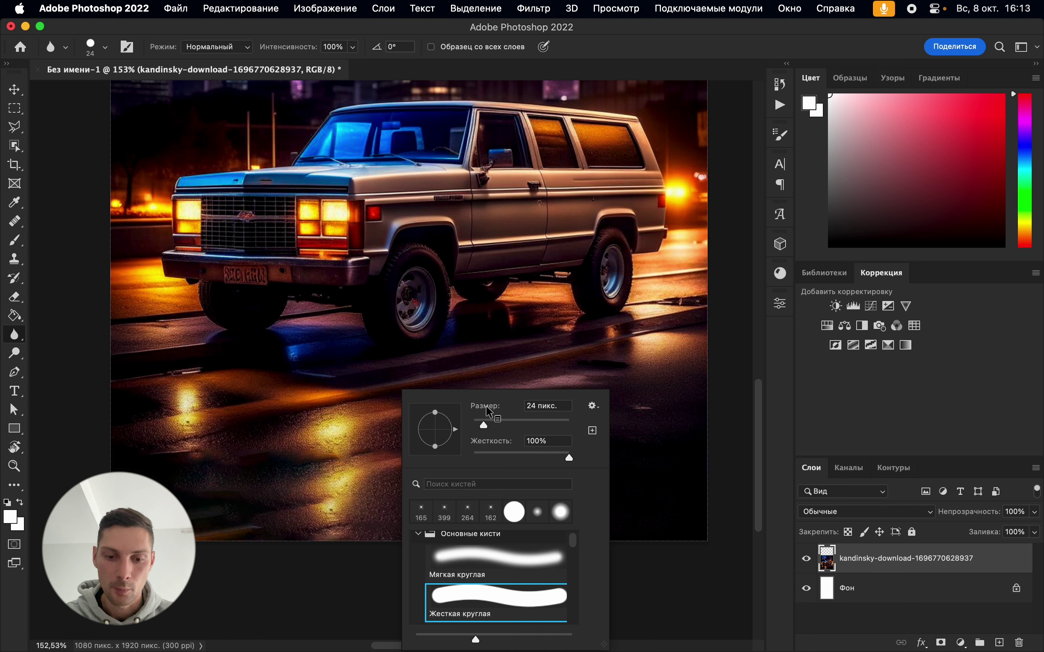
pyautogui.click(517, 429)
pyautogui.press('Return')
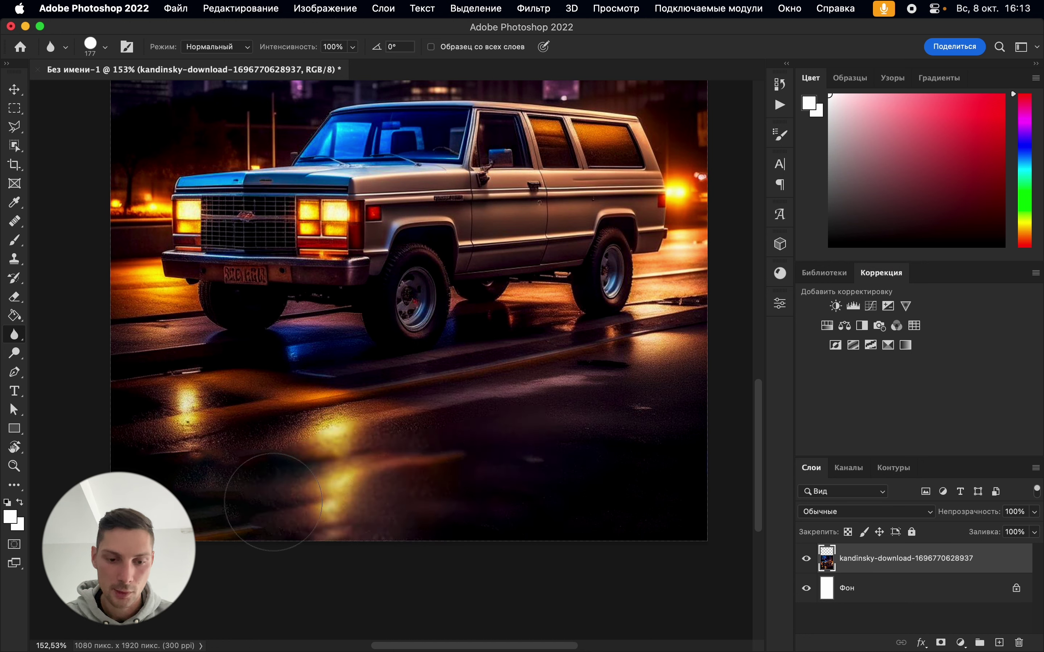
pyautogui.moveTo(273, 502)
pyautogui.mouseDown()
pyautogui.moveTo(84, 547)
pyautogui.moveTo(337, 528)
pyautogui.mouseUp()
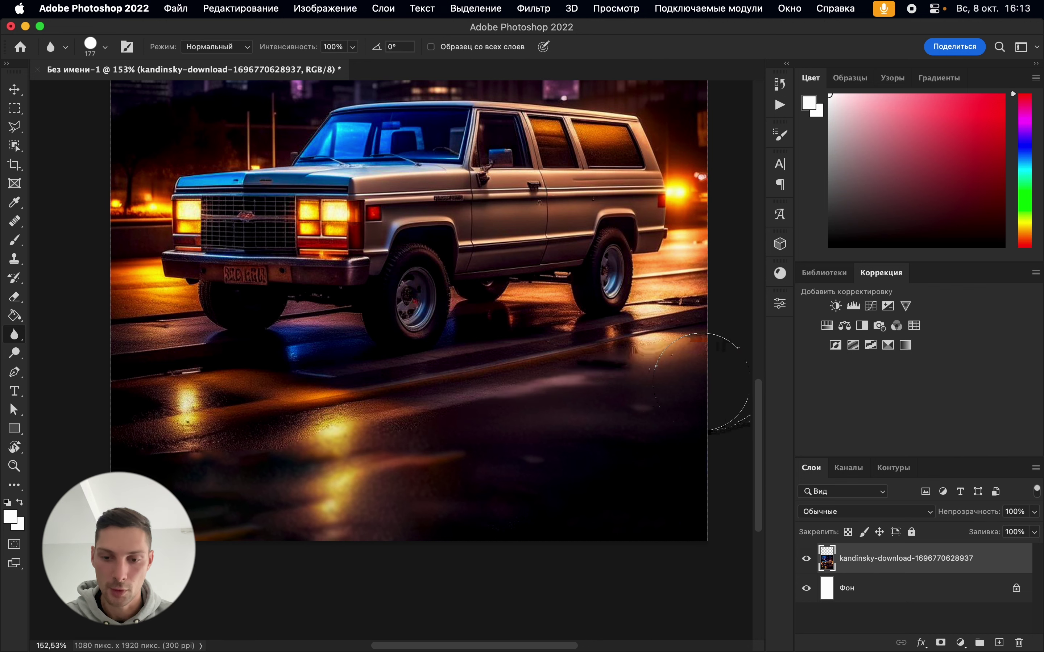
# Examine the blurred road foreground and the boundary between the skyline and the white area above it
pyautogui.scroll(-10, 454, 559)
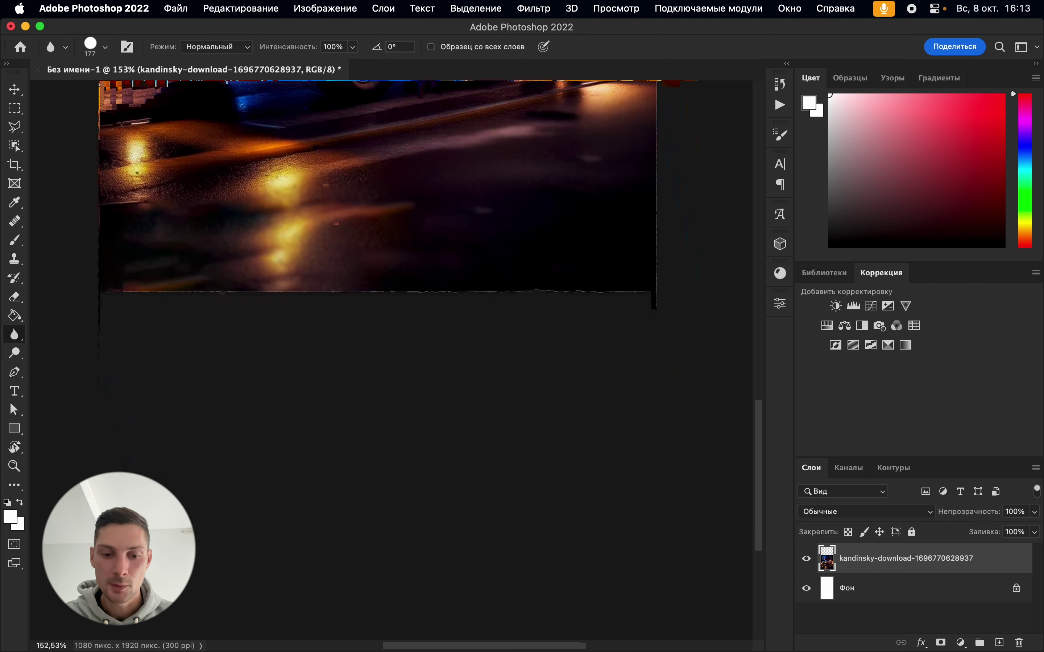
pyautogui.scroll(10, 454, 559)
pyautogui.hscroll(3, 454, 559)
pyautogui.scroll(-3, 449, 553)
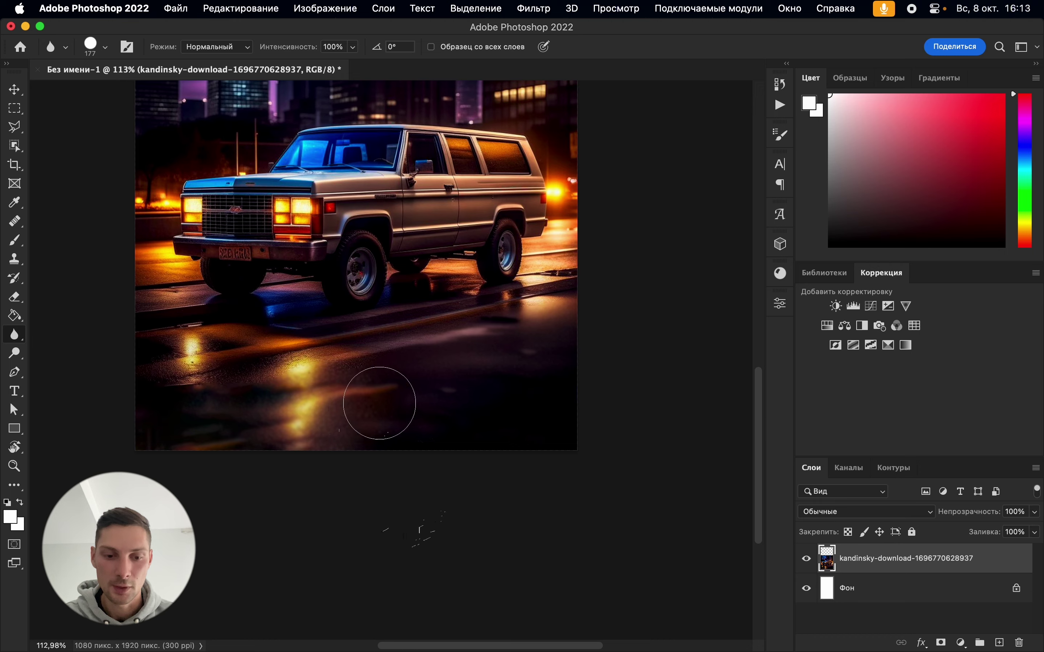
pyautogui.scroll(10, 379, 403)
pyautogui.scroll(-7, 378, 520)
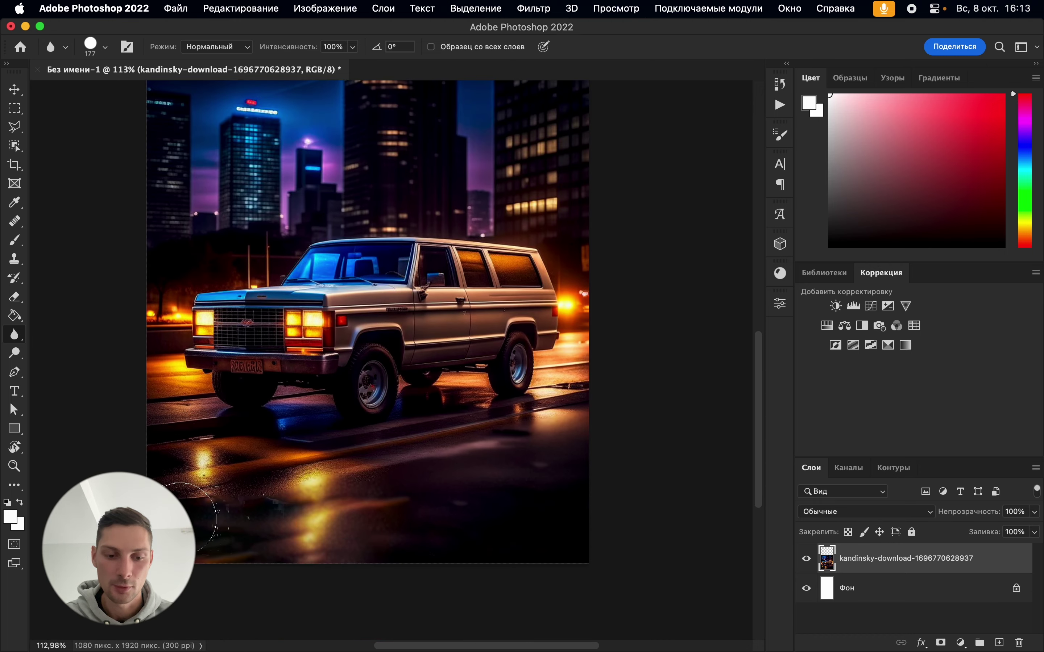
pyautogui.scroll(6, 493, 510)
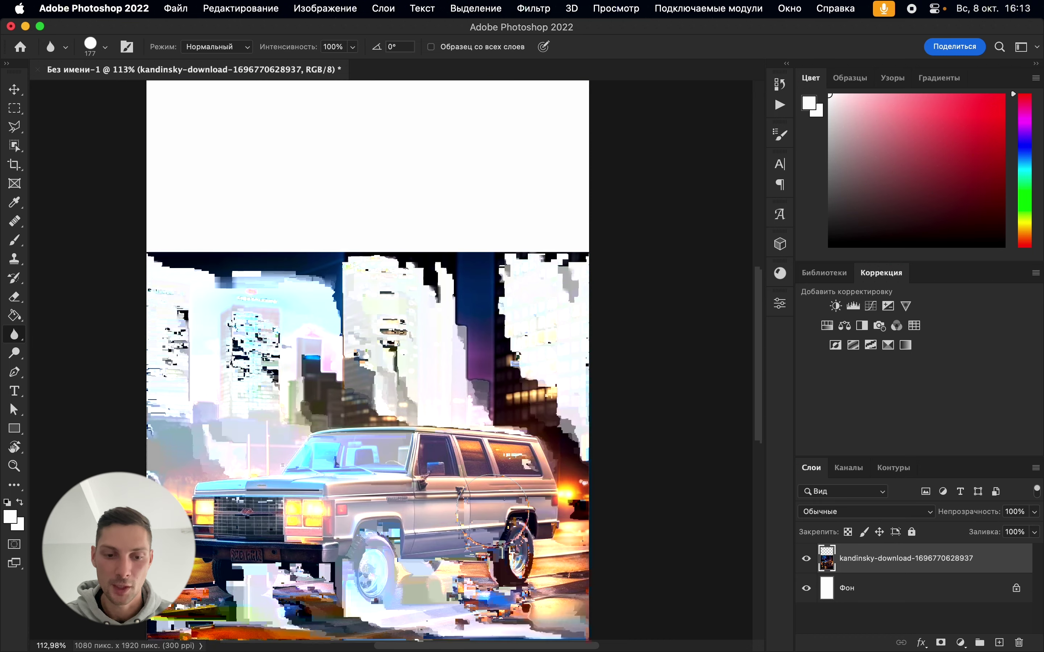
pyautogui.scroll(5, 570, 310)
pyautogui.hscroll(1, 571, 310)
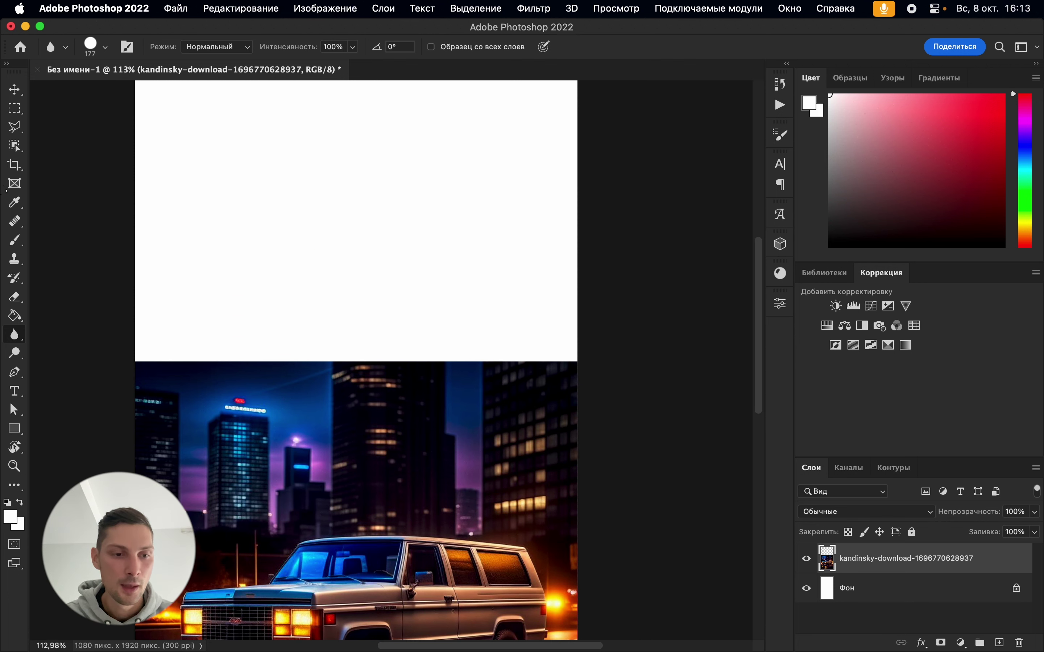
# Marquee-select a narrow full-width strip of white directly above the skyline, fill it content-aware and deselect
pyautogui.click(15, 113)
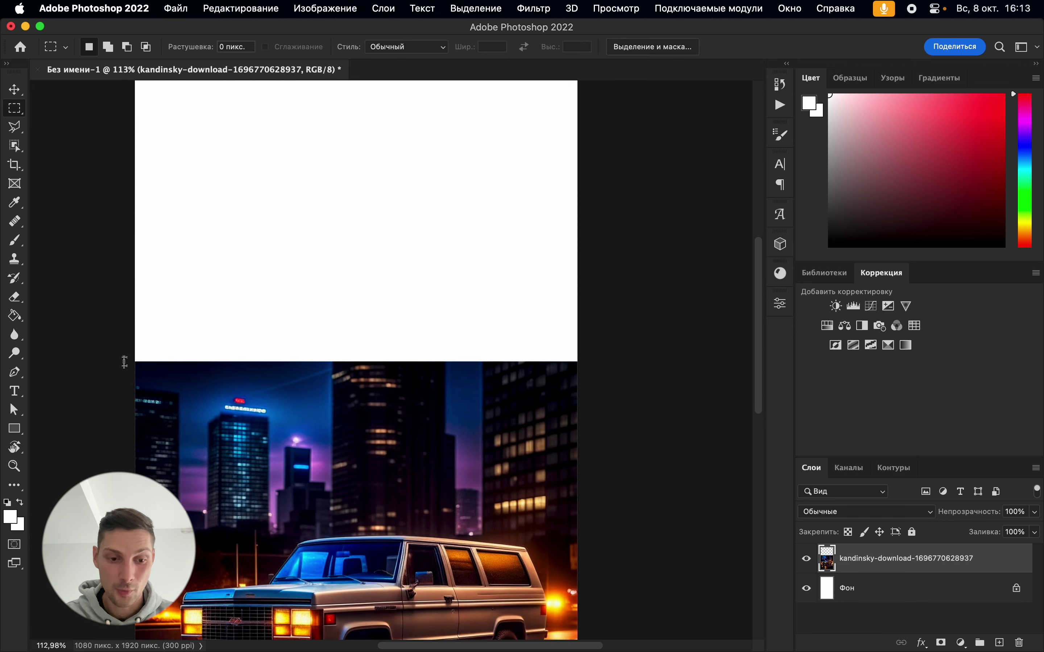
pyautogui.moveTo(125, 363); pyautogui.dragTo(615, 323)
pyautogui.rightClick(564, 343)
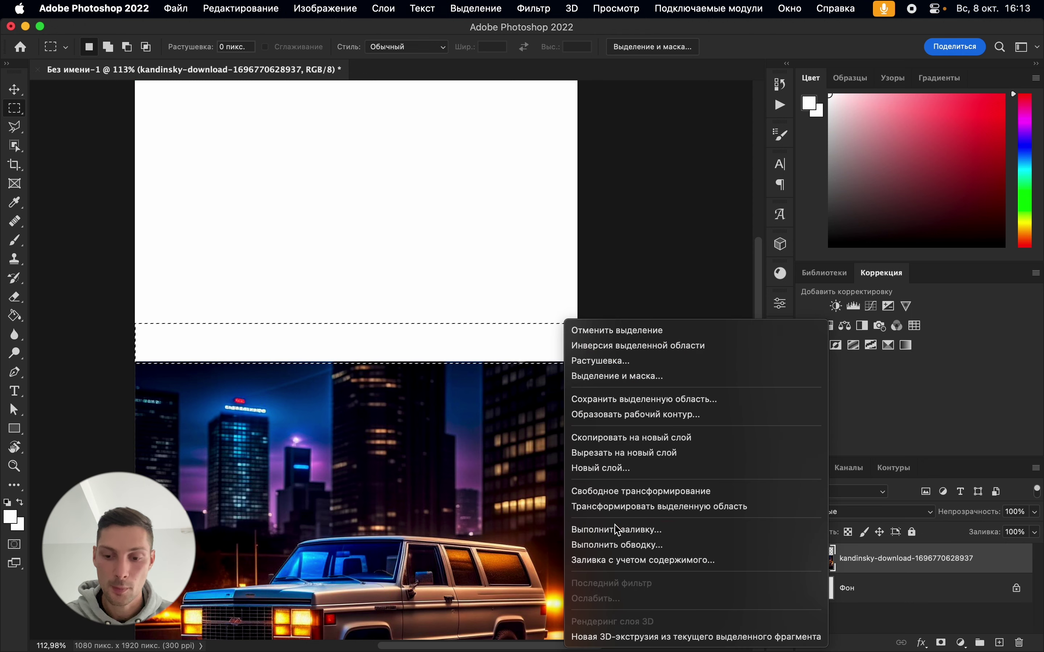
pyautogui.click(617, 530)
pyautogui.press('Return')
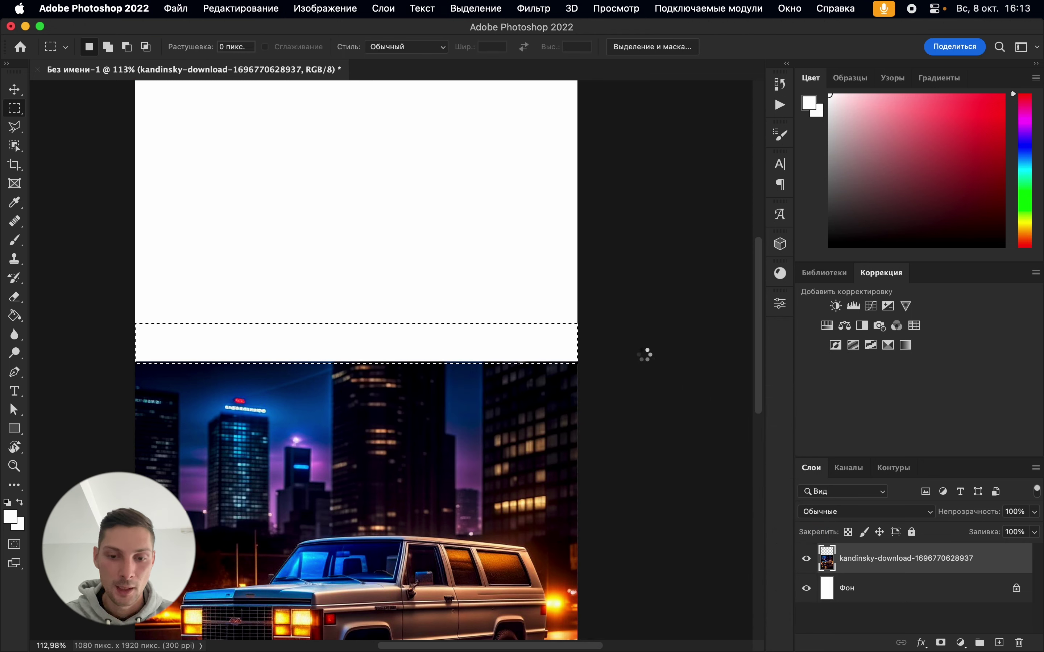
pyautogui.press('super+d')
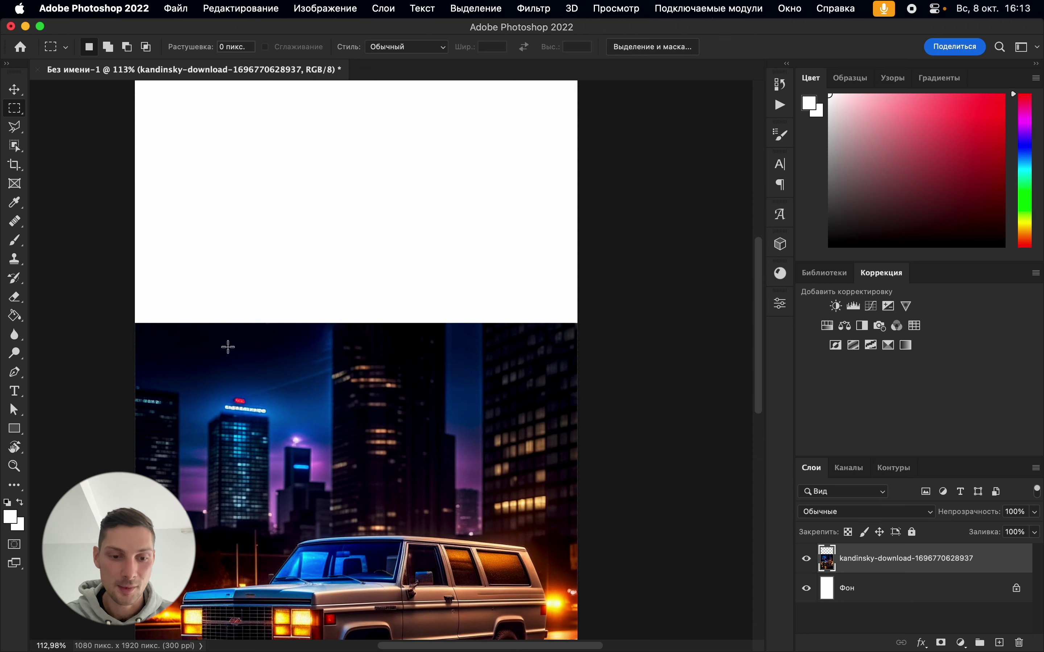
# Select the remaining white area up to the canvas top, slightly overlapping the skyline, and fill it content-aware at 100% opacity with colour adaptation
pyautogui.moveTo(122, 330); pyautogui.dragTo(845, 22)
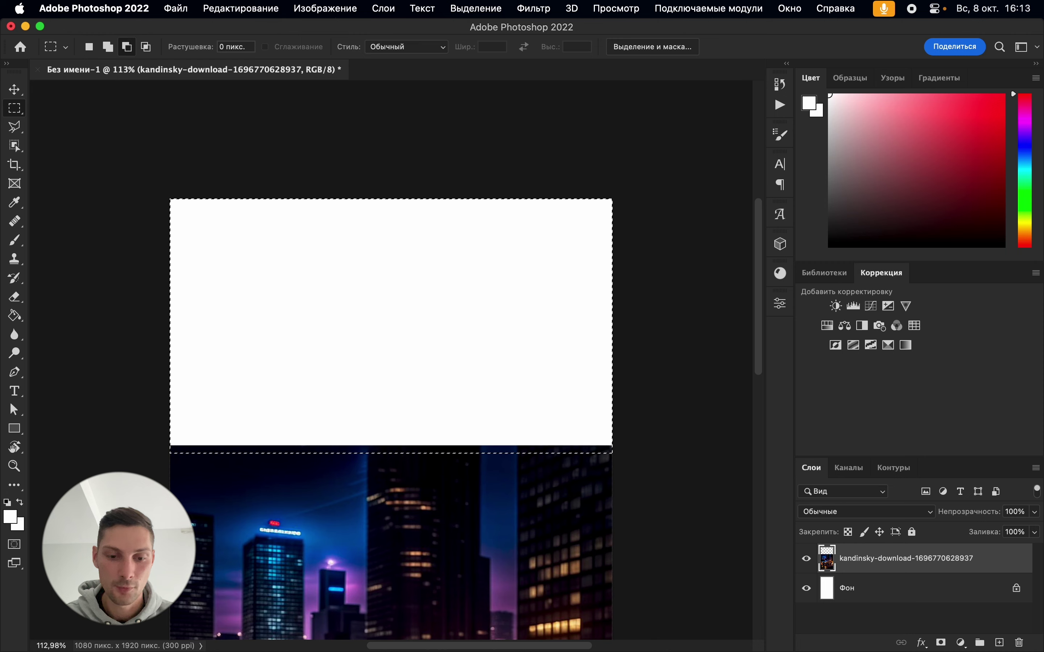
pyautogui.scroll(-5, 431, 258)
pyautogui.rightClick(437, 227)
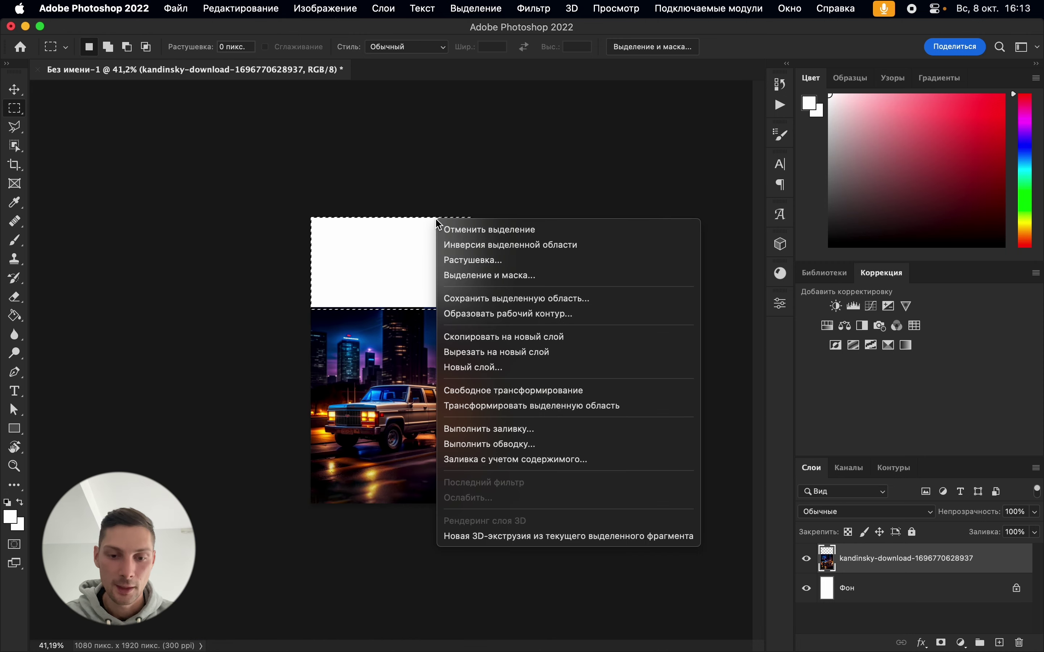
pyautogui.click(529, 437)
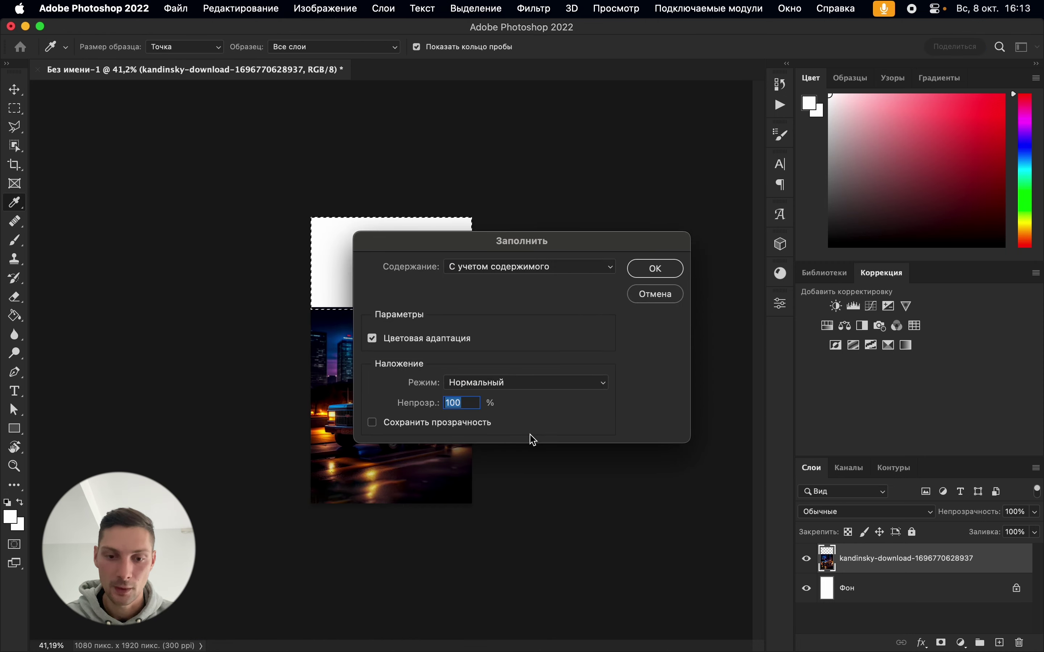
pyautogui.press('Return')
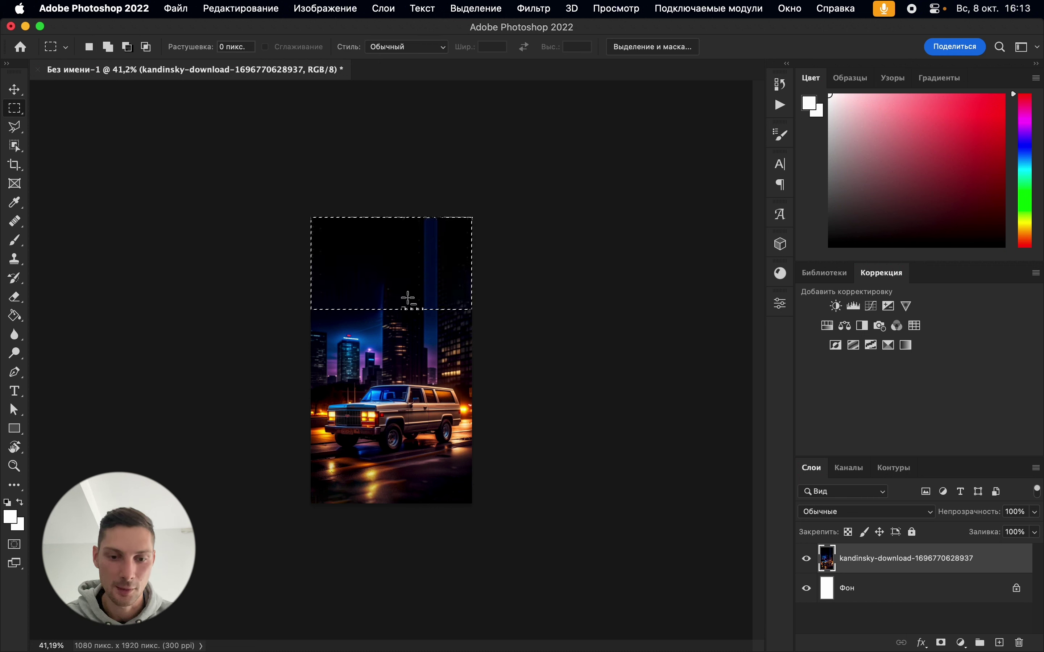
# Clear the selection, activate the Blur tool and examine the filled sky and towers above the car at different zoom levels
pyautogui.scroll(3, 594, 258)
pyautogui.scroll(3, 524, 229)
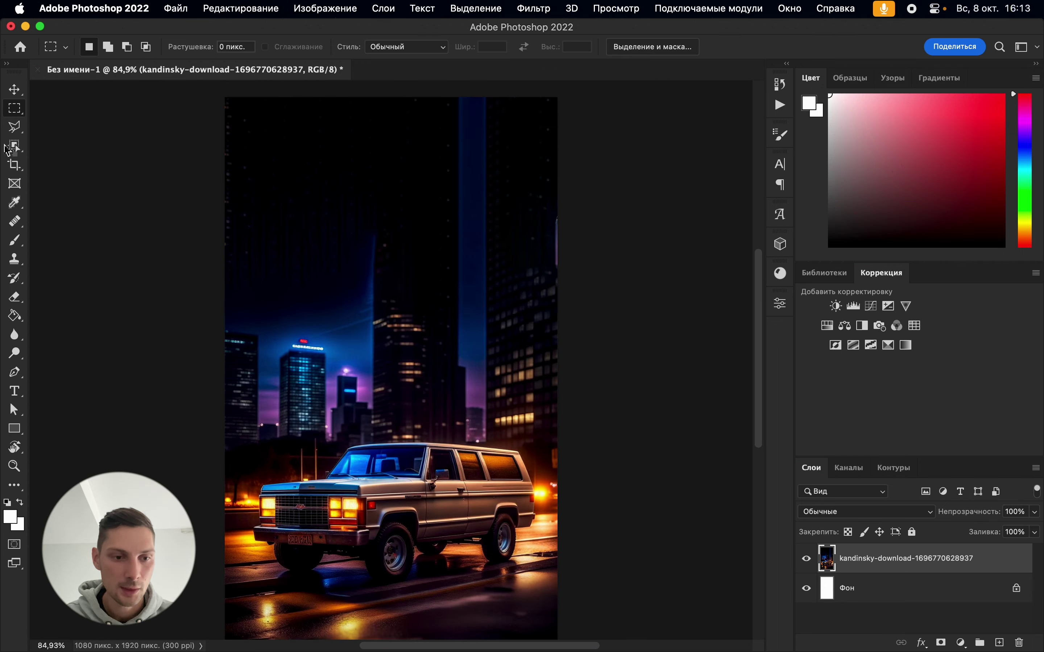
pyautogui.click(14, 335)
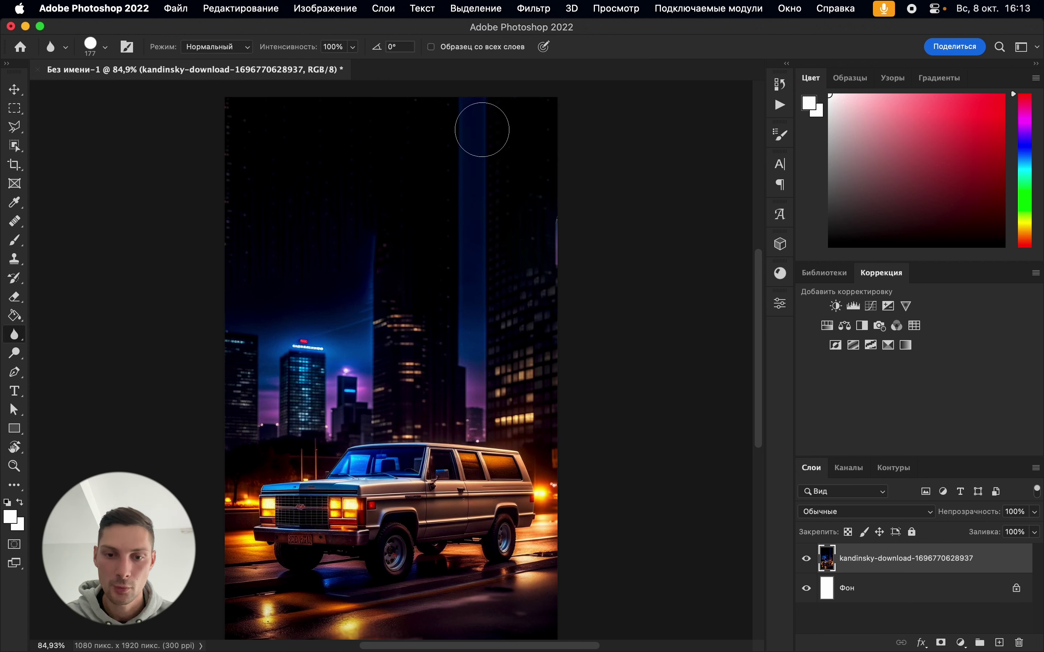
pyautogui.scroll(-3, 582, 228)
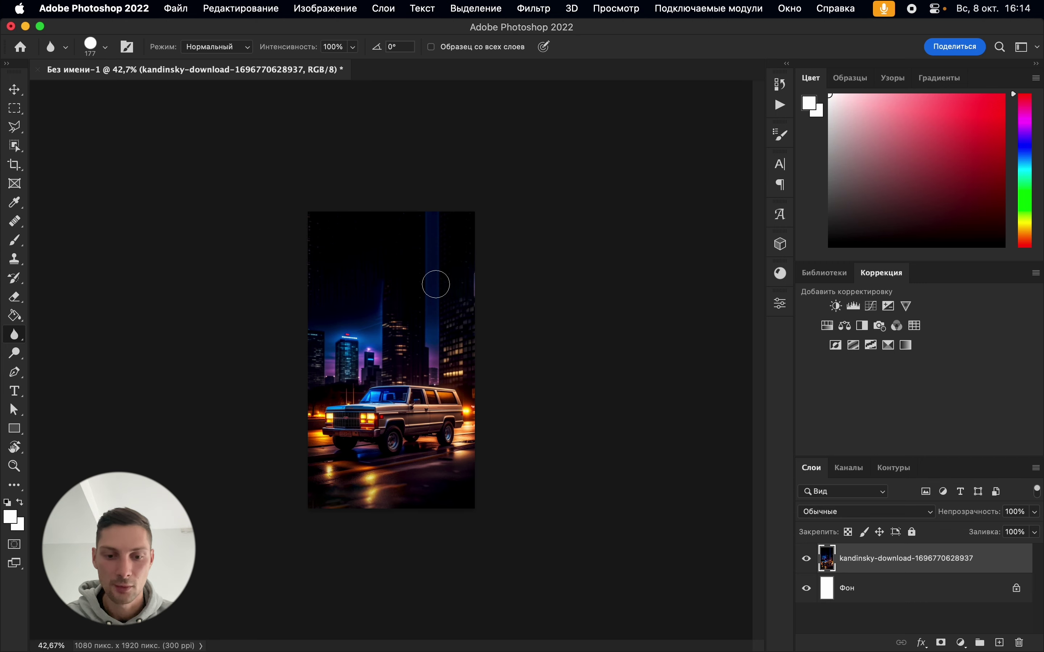
pyautogui.scroll(3, 445, 287)
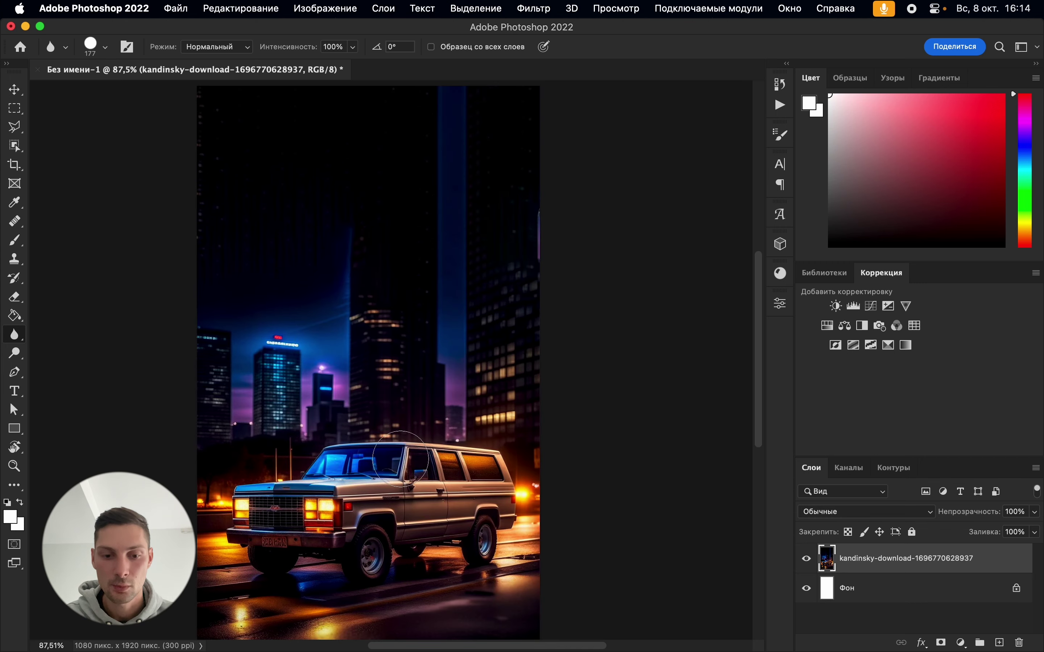
pyautogui.scroll(-2, 401, 436)
pyautogui.scroll(3, 531, 384)
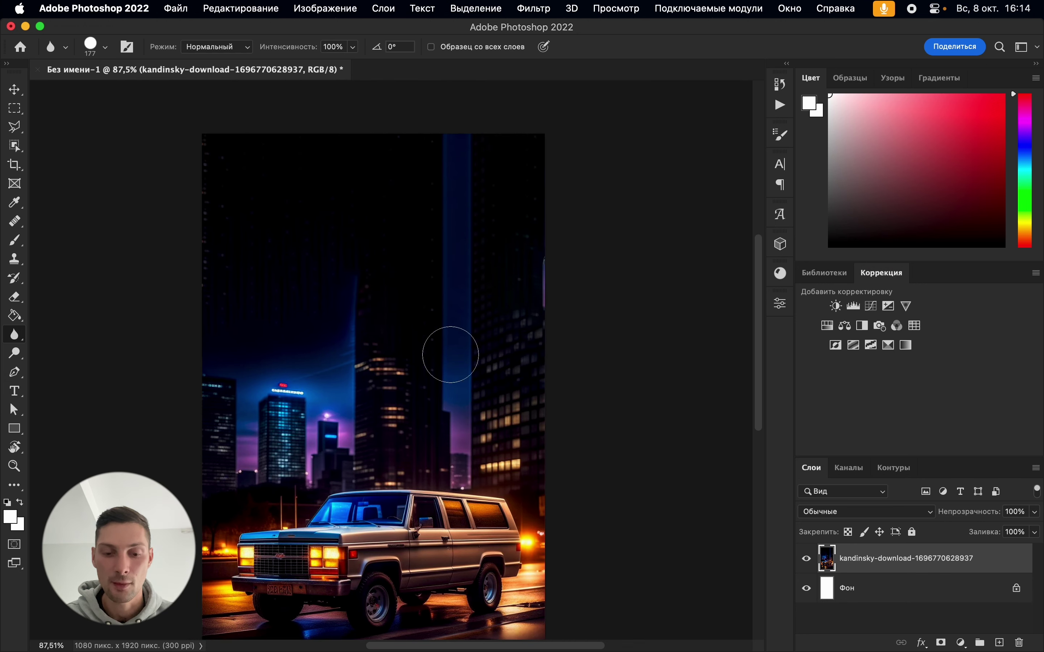
pyautogui.scroll(-3, 558, 280)
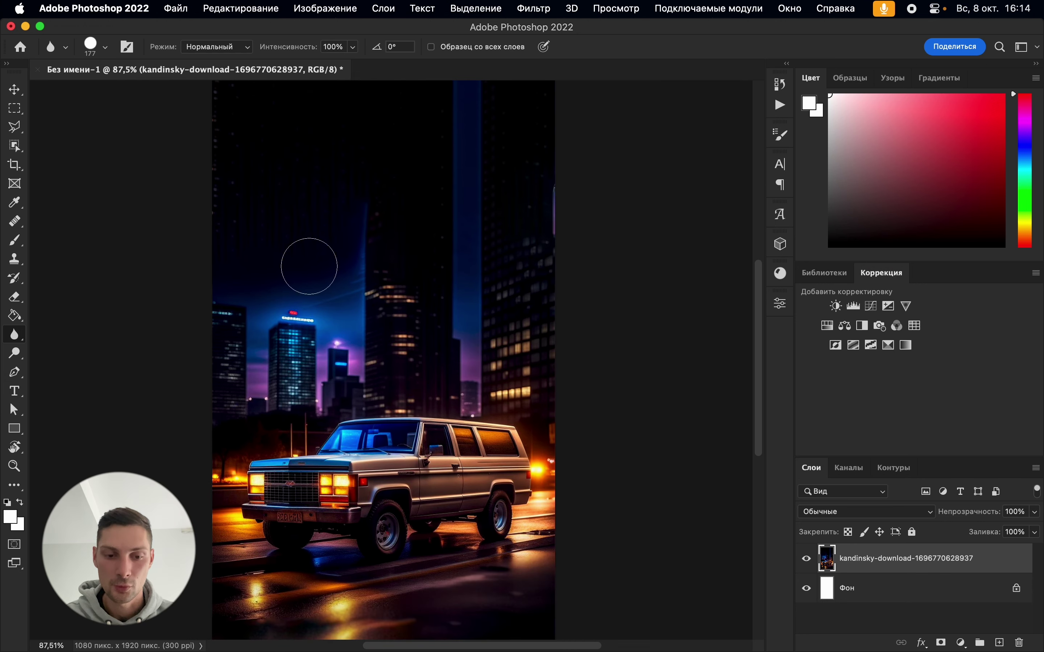
# Inspect the extended vertical image from the filled sky down to the road as a whole, and activate the Move tool
pyautogui.scroll(-5, 409, 449)
pyautogui.scroll(5, 598, 420)
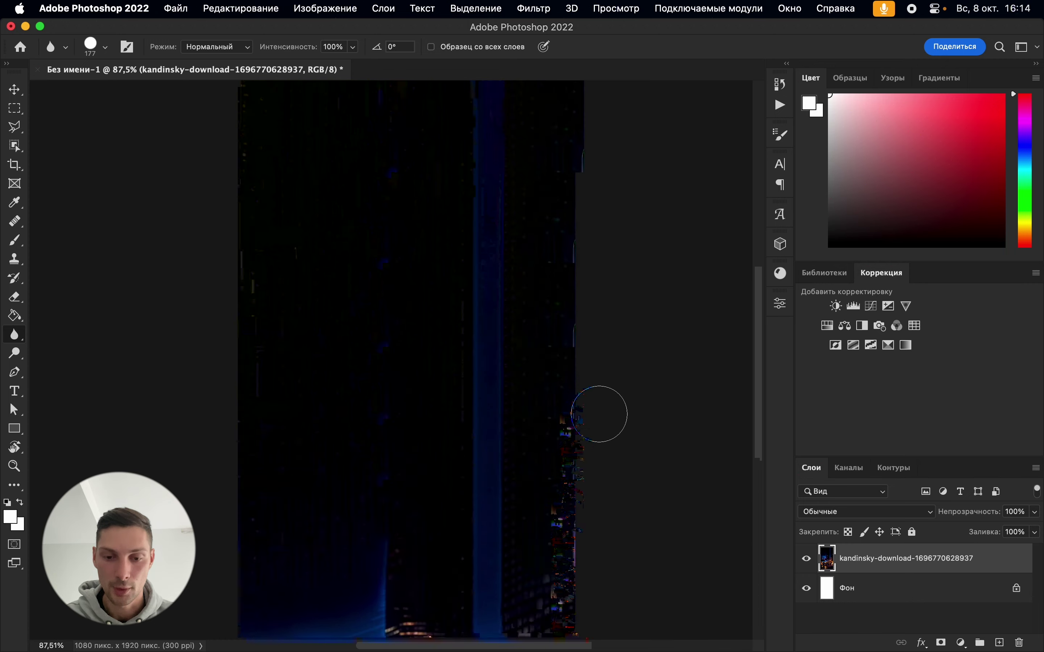
pyautogui.scroll(-5, 599, 415)
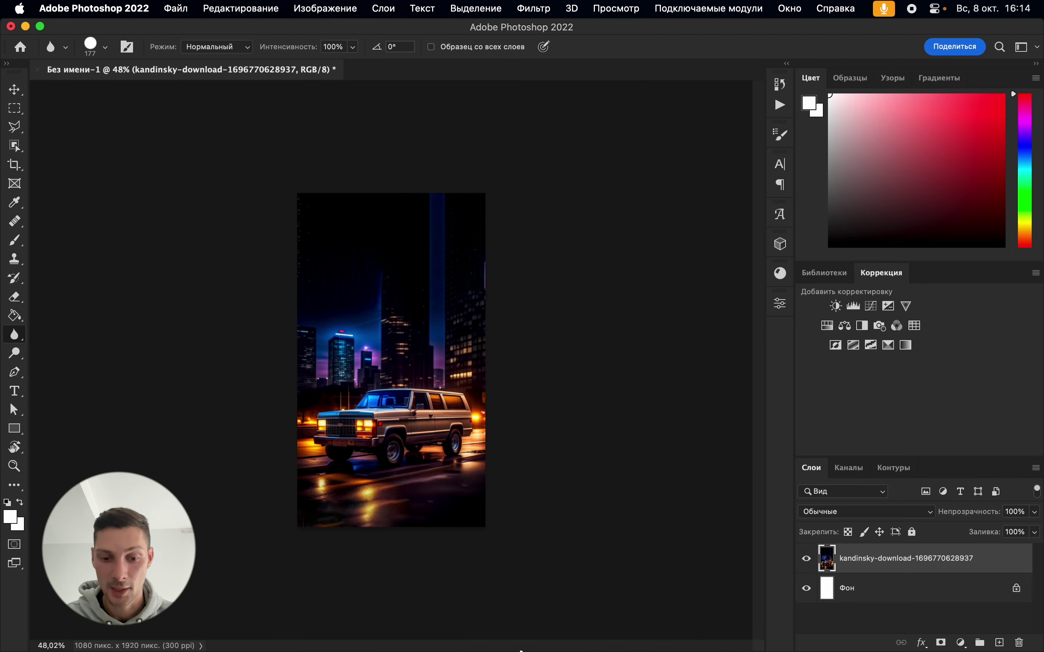
pyautogui.click(13, 92)
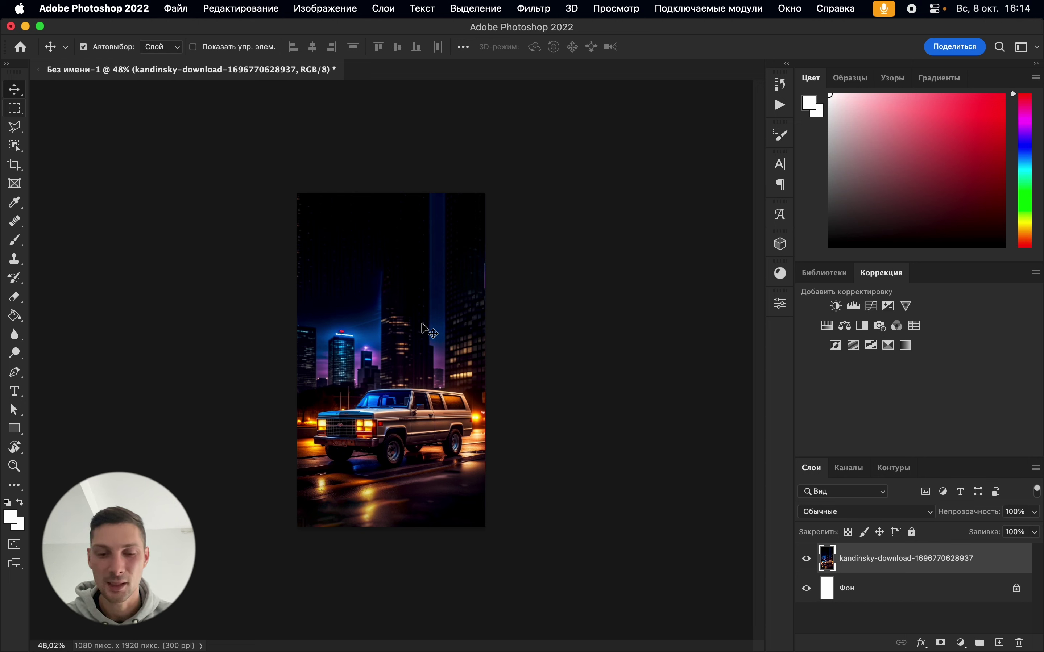
# Switch to Fusion Brain in Safari and move the generation frame above the car image, overlapping the upper part of the skyline
pyautogui.moveTo(423, 649)
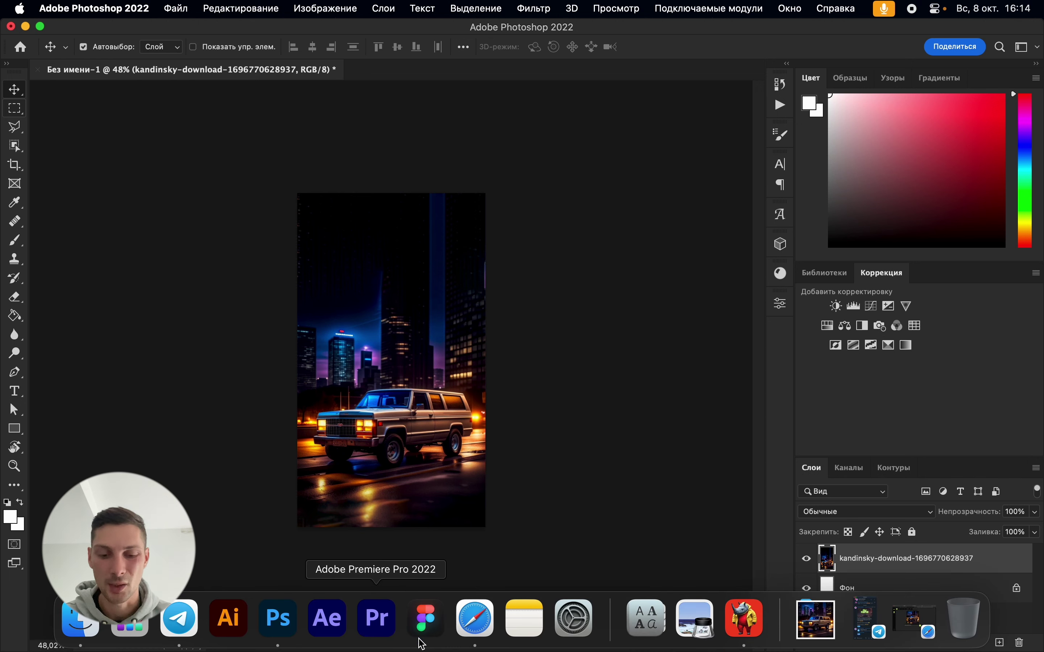
pyautogui.click(472, 621)
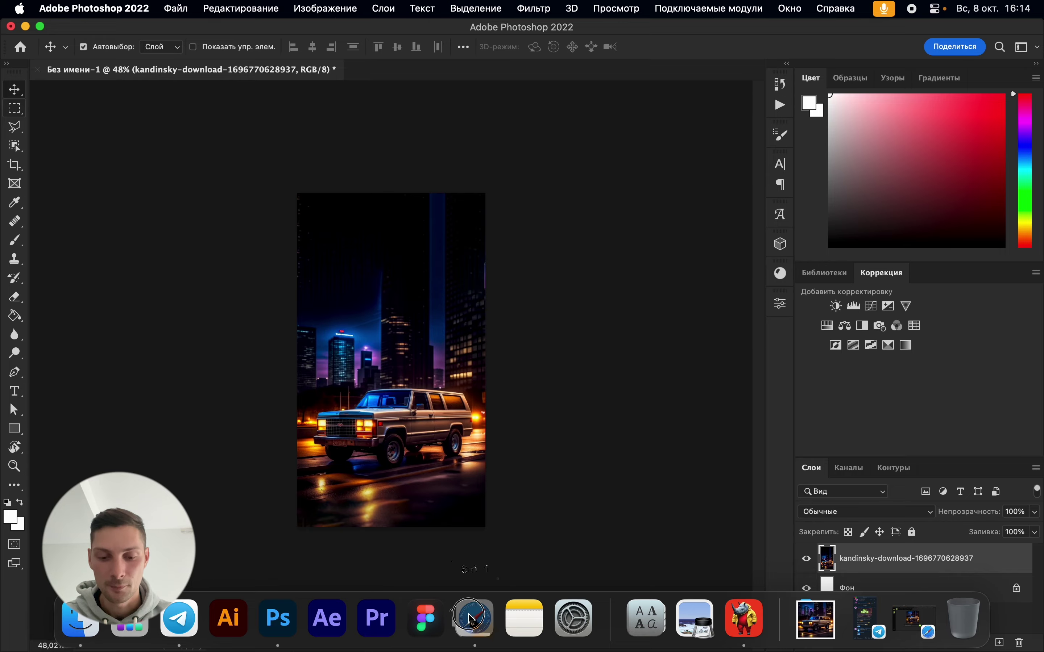
pyautogui.scroll(2, 713, 244)
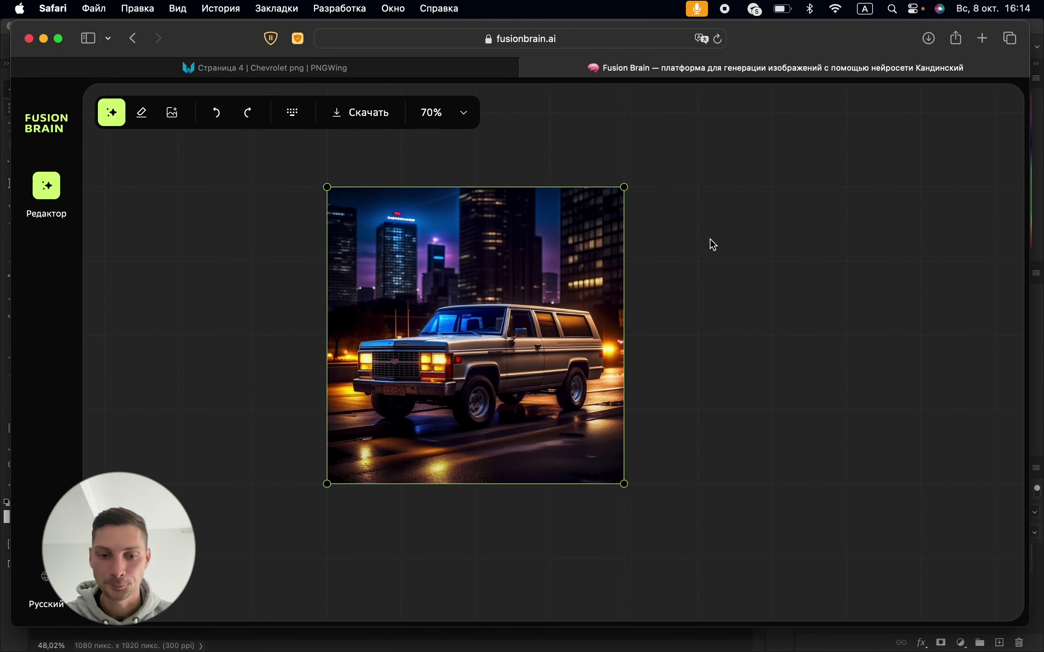
pyautogui.moveTo(495, 356); pyautogui.dragTo(477, 116)
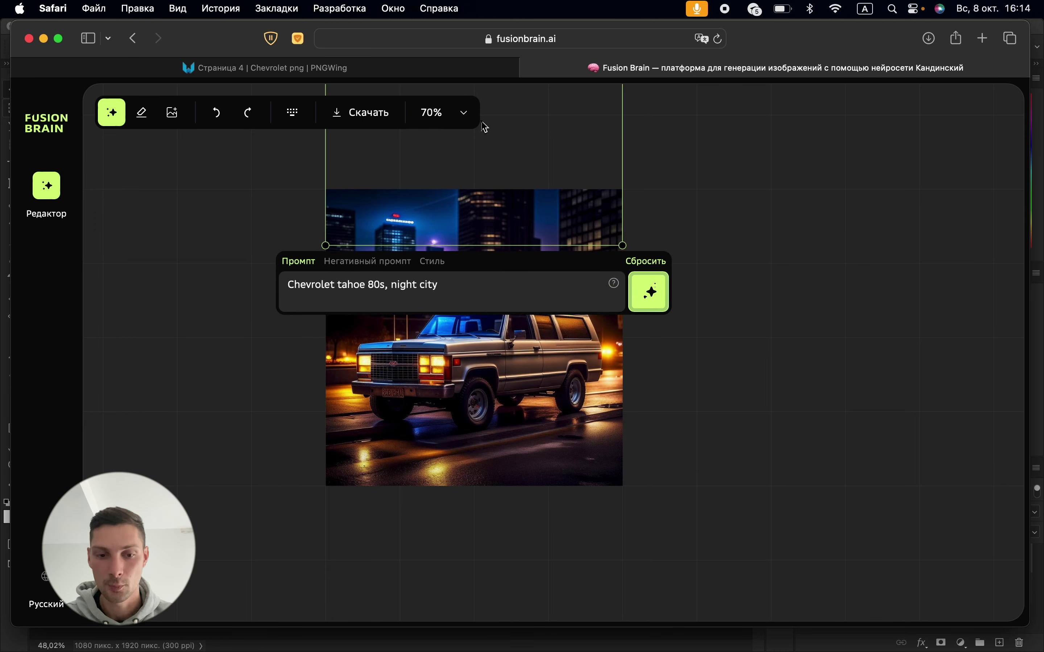
pyautogui.scroll(4, 534, 241)
pyautogui.moveTo(531, 238); pyautogui.dragTo(531, 251)
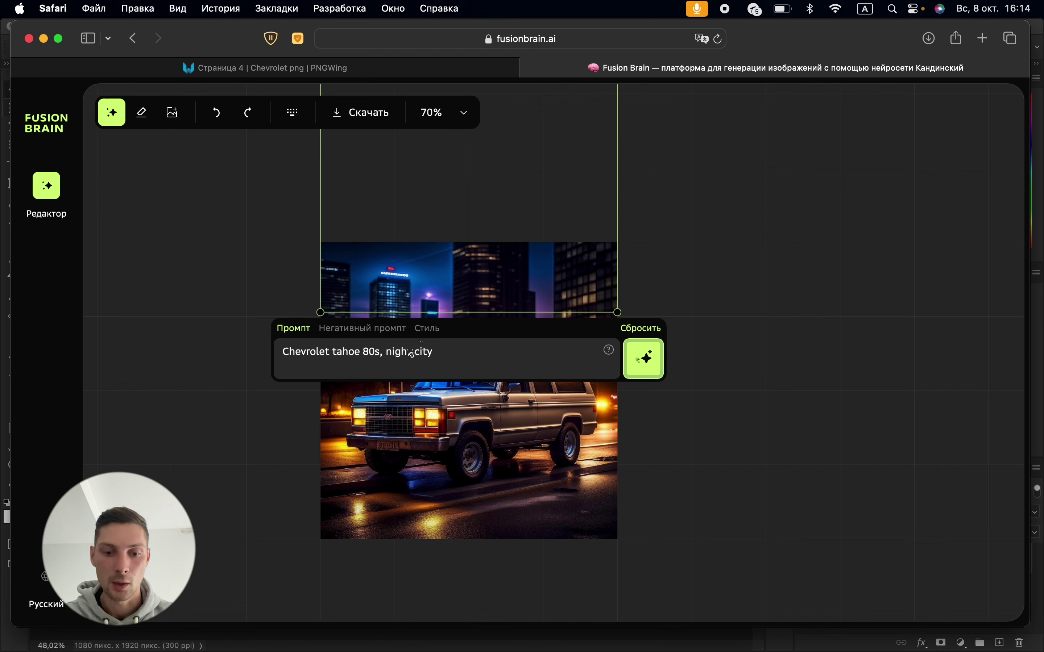
# Shorten the prompt to "night city" and generate the area above the skyline
pyautogui.click(384, 352)
pyautogui.moveTo(385, 353); pyautogui.dragTo(276, 351)
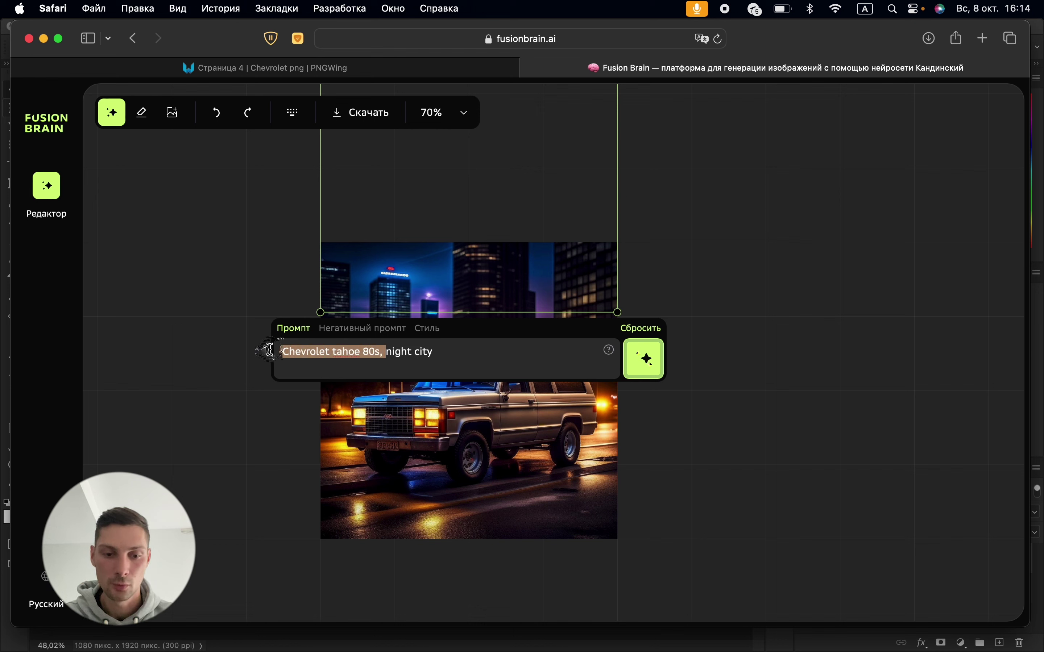
pyautogui.press('BackSpace')
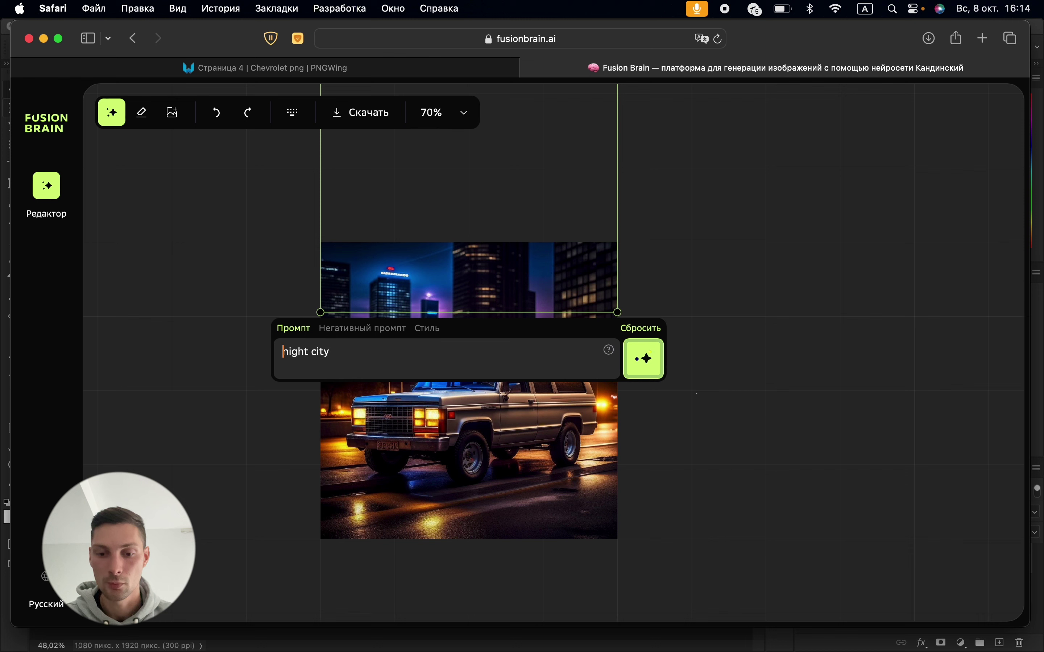
pyautogui.click(426, 332)
pyautogui.click(354, 331)
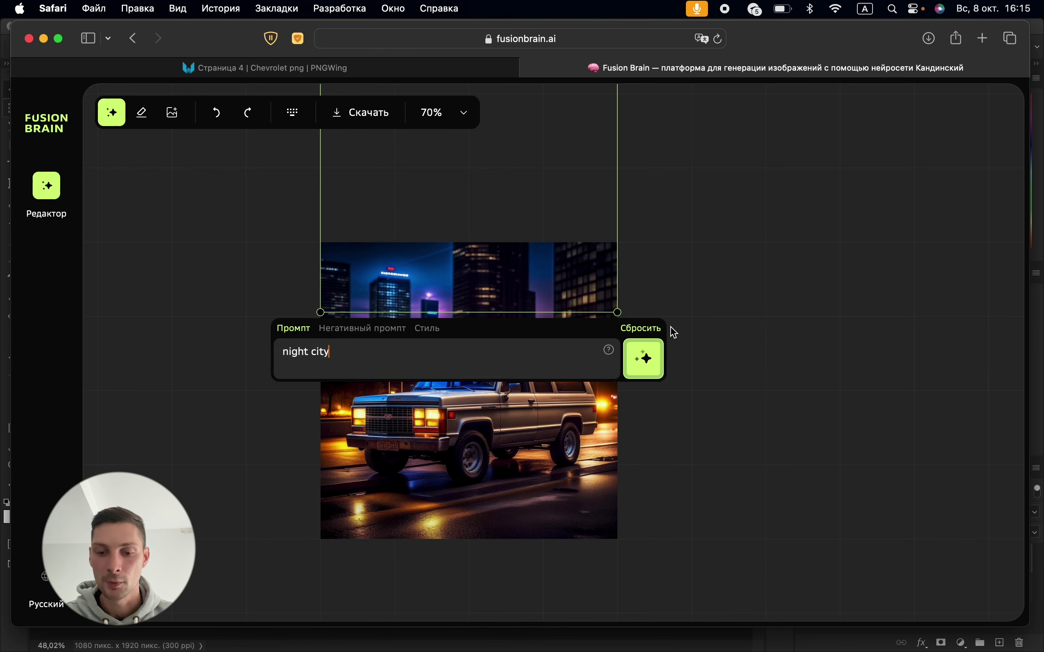
pyautogui.click(643, 358)
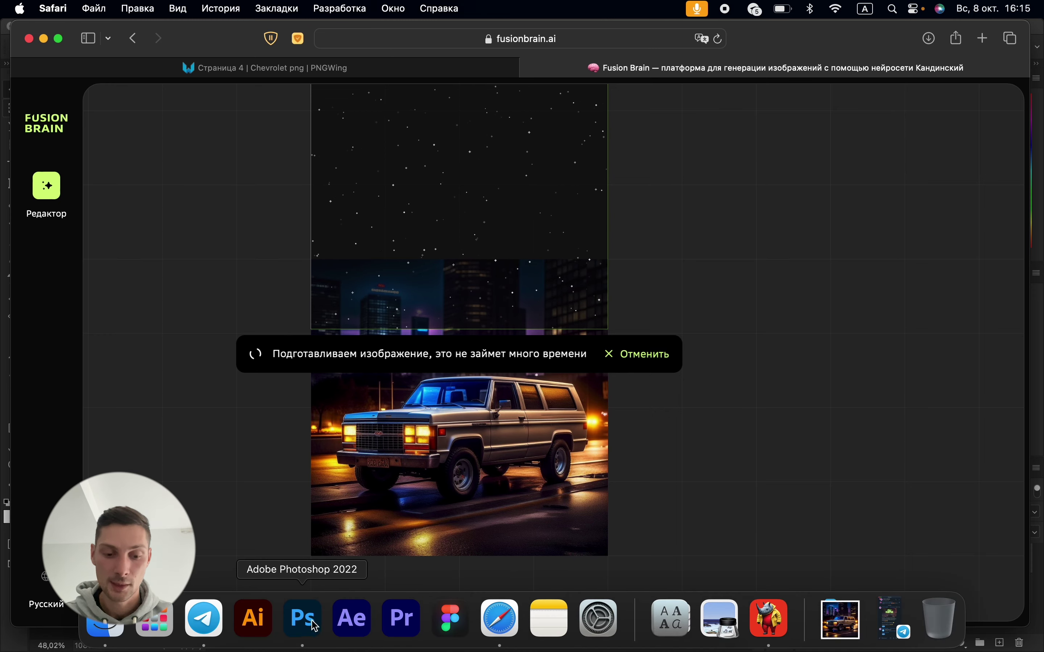
# Check the Photoshop version, return to Fusion Brain and regenerate the upper area with the "night city" prompt
pyautogui.click(300, 632)
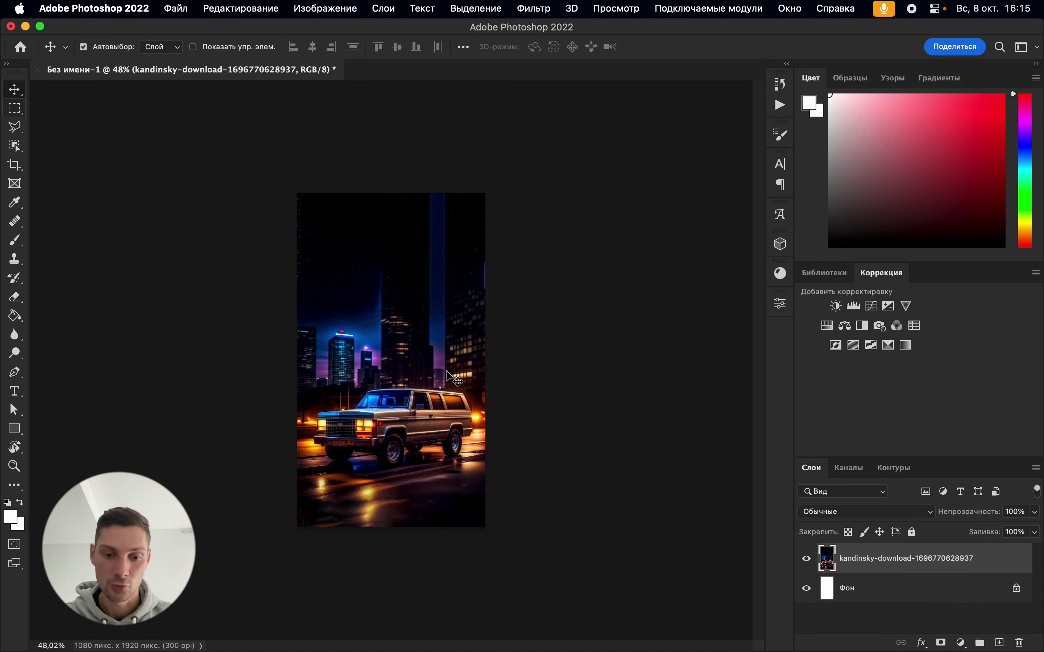
pyautogui.moveTo(535, 638)
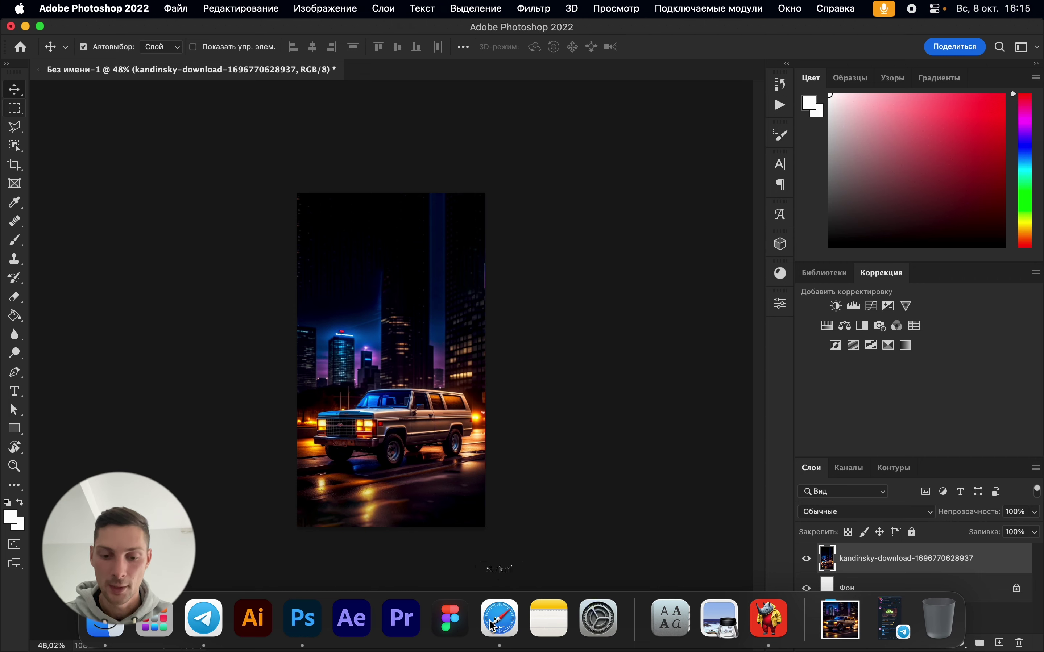
pyautogui.click(511, 624)
pyautogui.scroll(5, 671, 216)
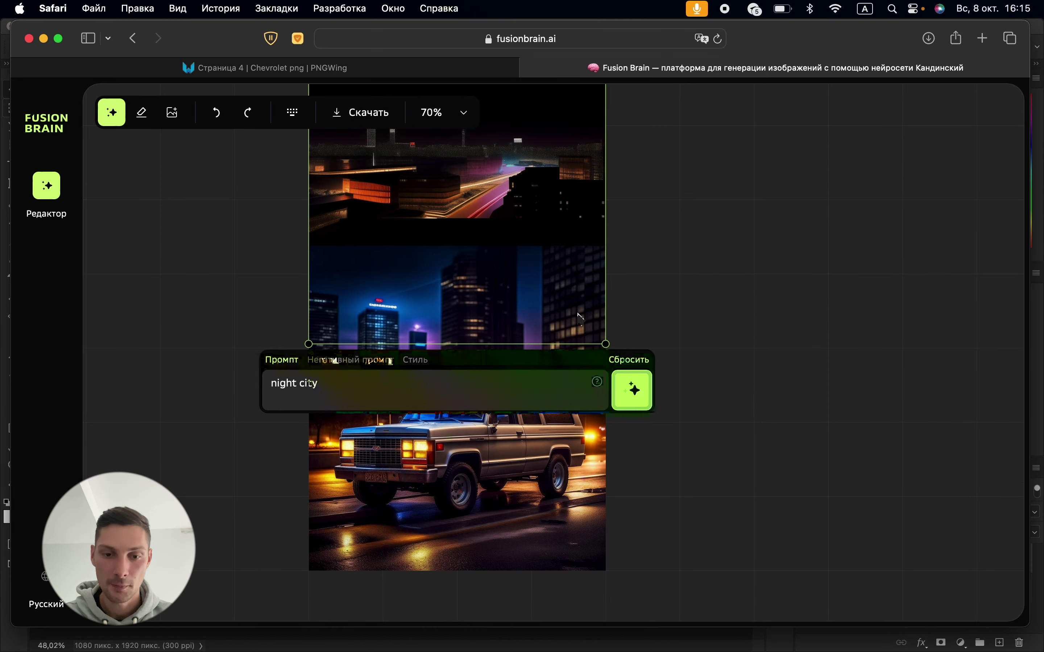
pyautogui.scroll(2, 560, 311)
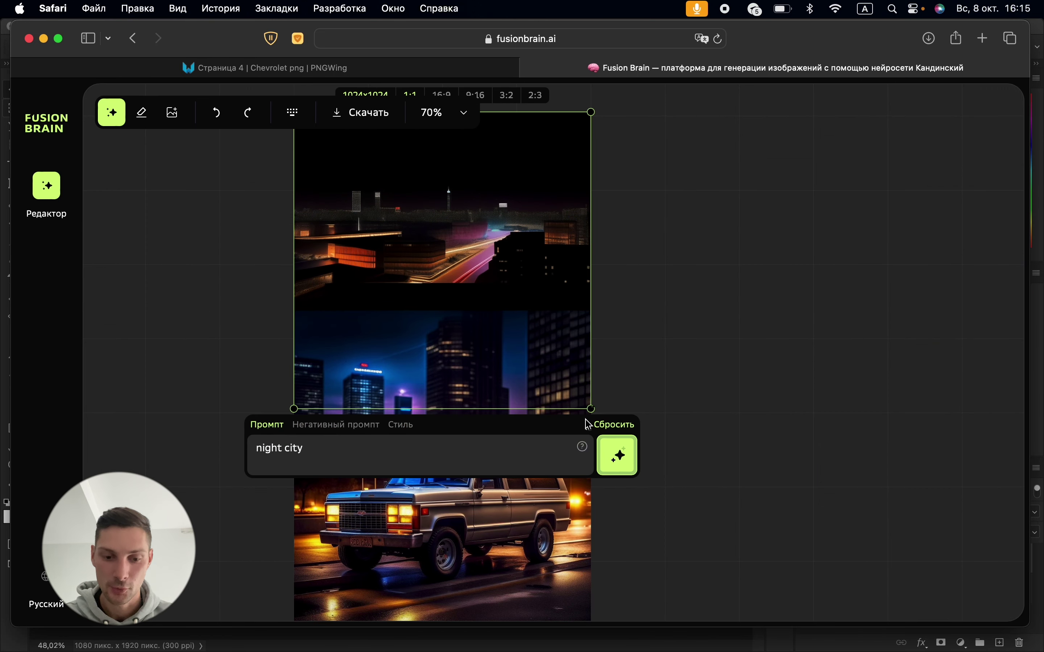
pyautogui.click(616, 455)
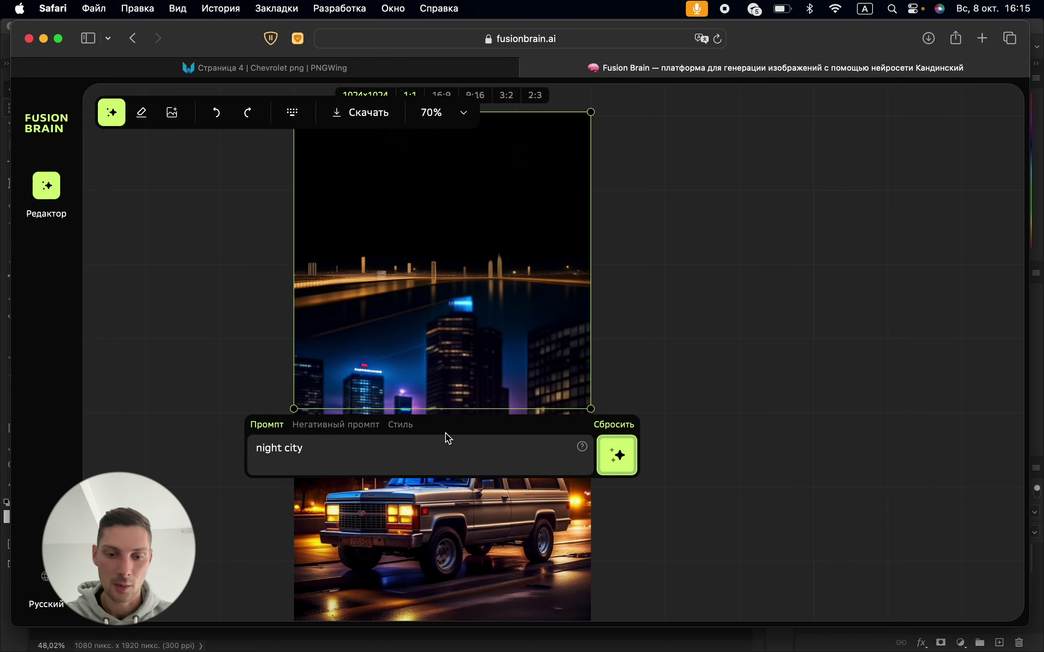
# Replace the prompt with "ночное небо" and generate the upper area from it
pyautogui.moveTo(441, 448); pyautogui.dragTo(223, 447)
pyautogui.press('BackSpace')
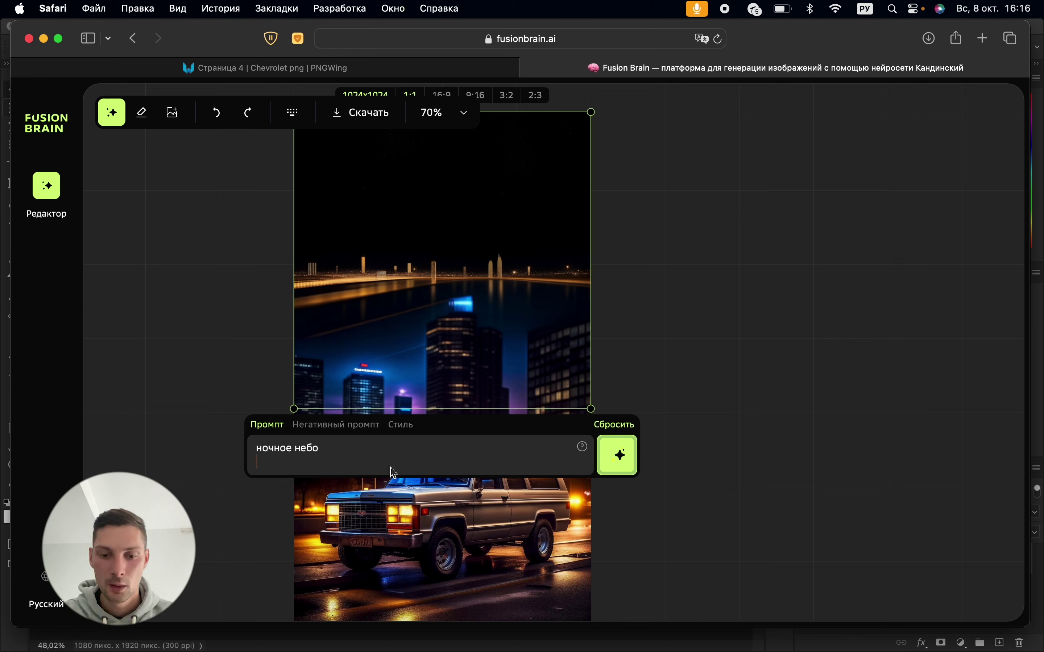
pyautogui.click(618, 458)
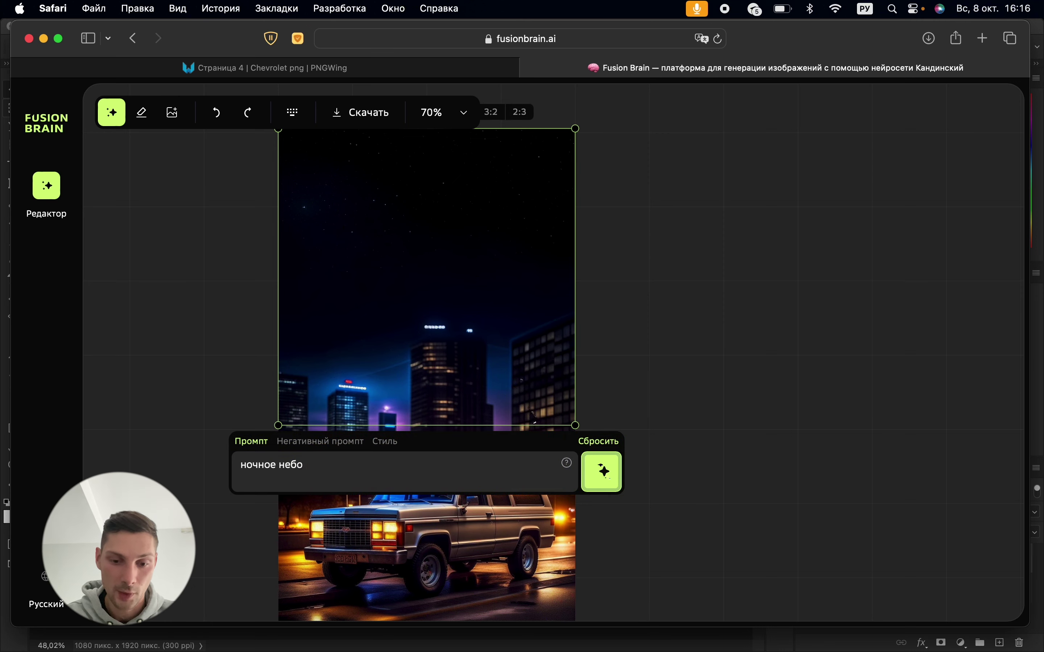
# Try to generate another variant of the upper area with the same "ночное небо" prompt
pyautogui.click(601, 473)
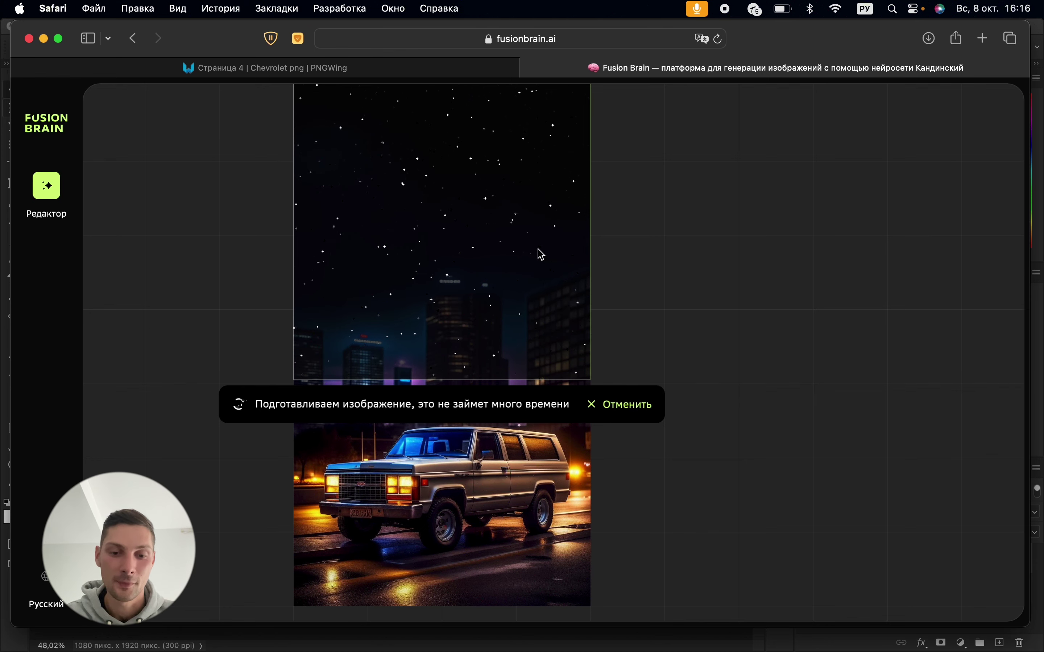
pyautogui.scroll(-1, 541, 250)
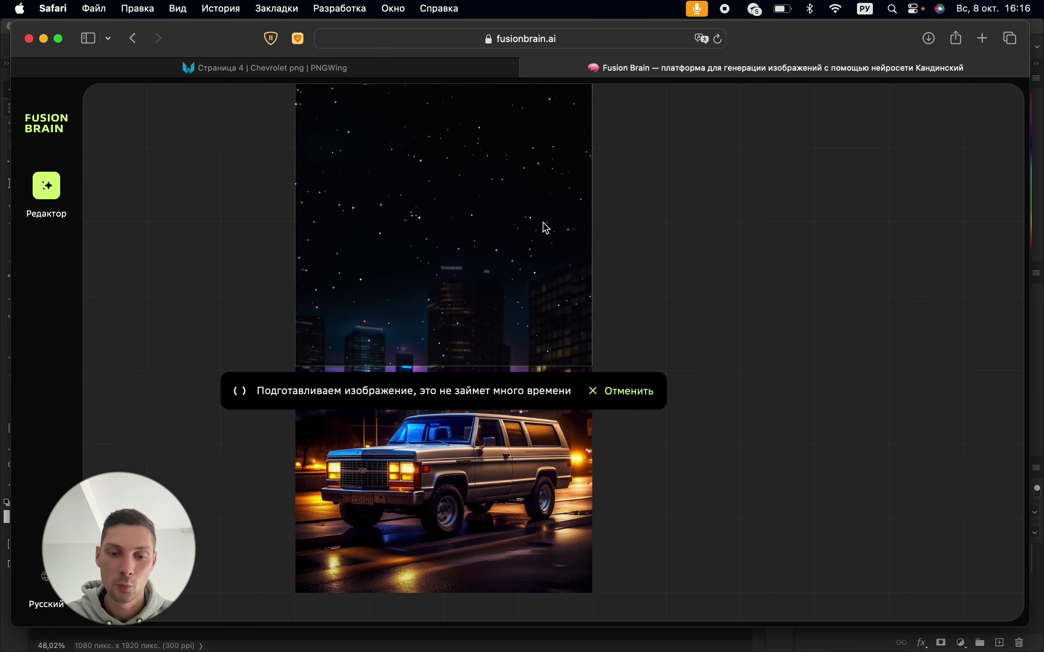
pyautogui.scroll(1, 545, 227)
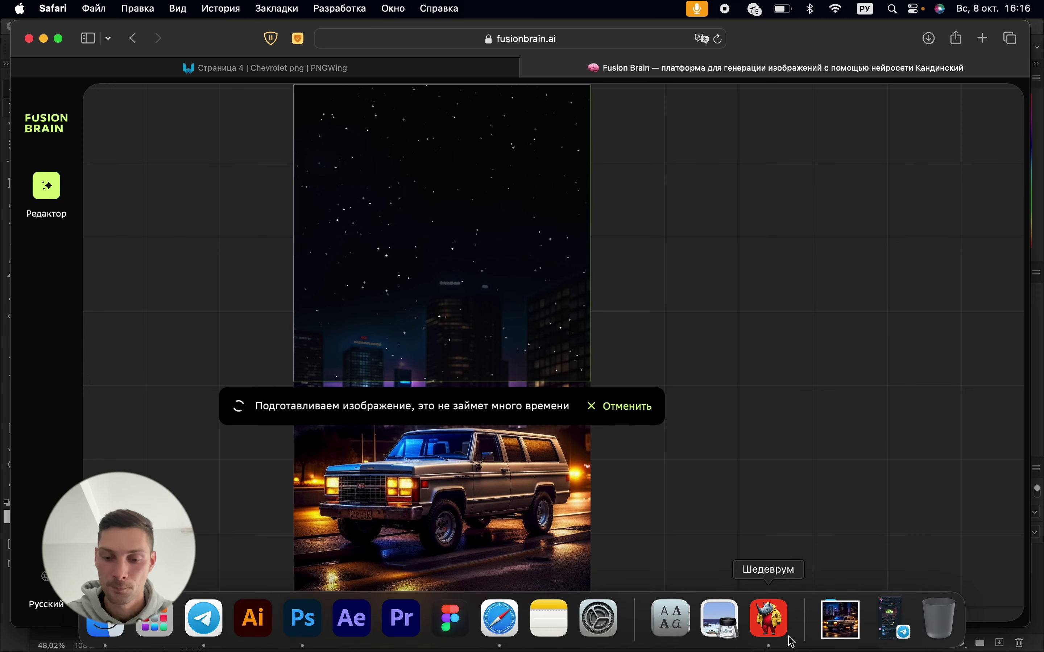
# Switch to Шедеврум, examine the generated painting of the blue Chevrolet from the skyline to the road, and close the window
pyautogui.click(771, 621)
pyautogui.click(278, 250)
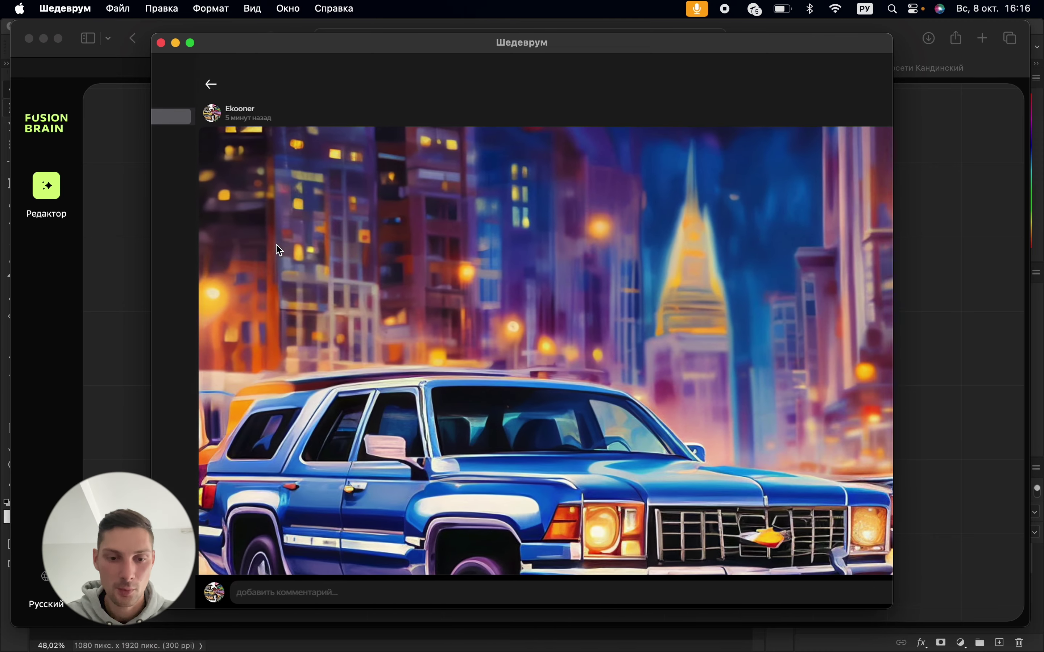
pyautogui.scroll(-3, 592, 336)
pyautogui.scroll(-2, 595, 343)
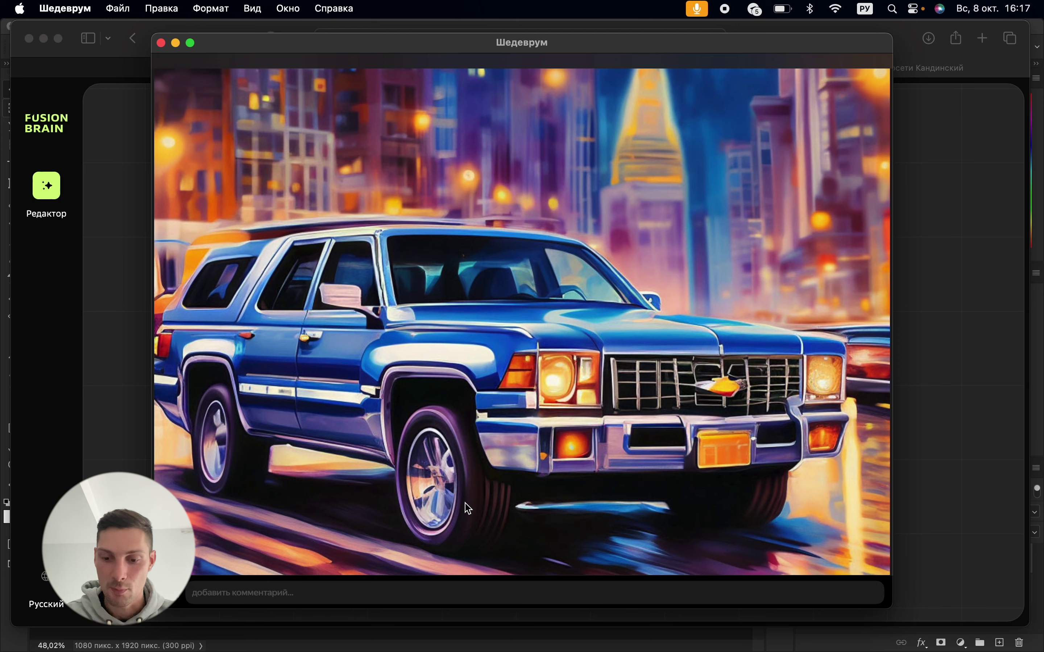
pyautogui.scroll(2, 689, 310)
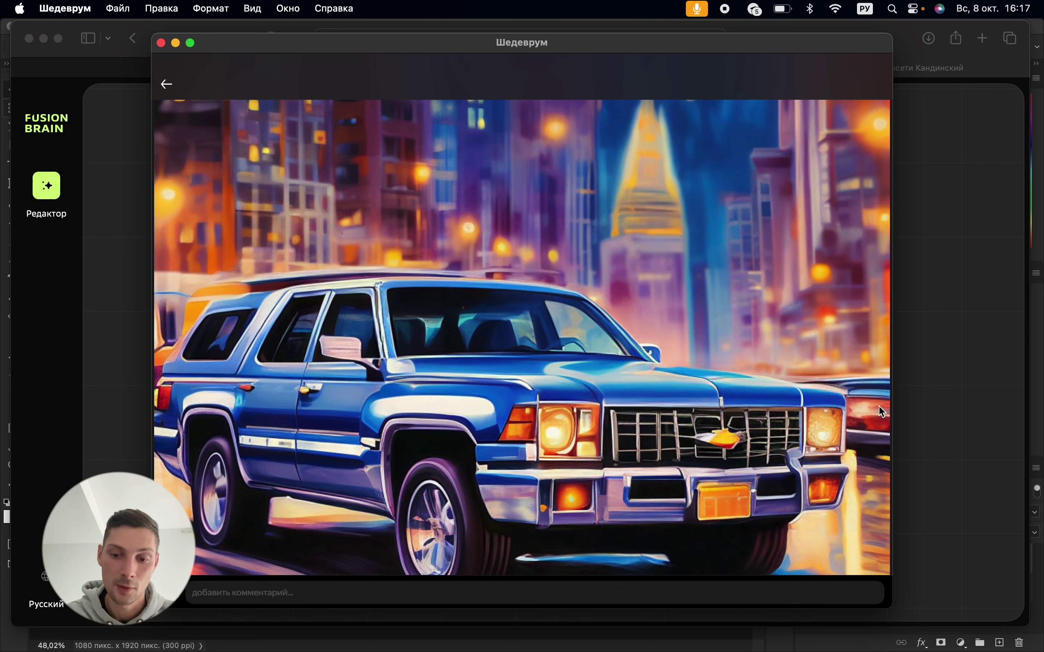
pyautogui.scroll(-4, 690, 393)
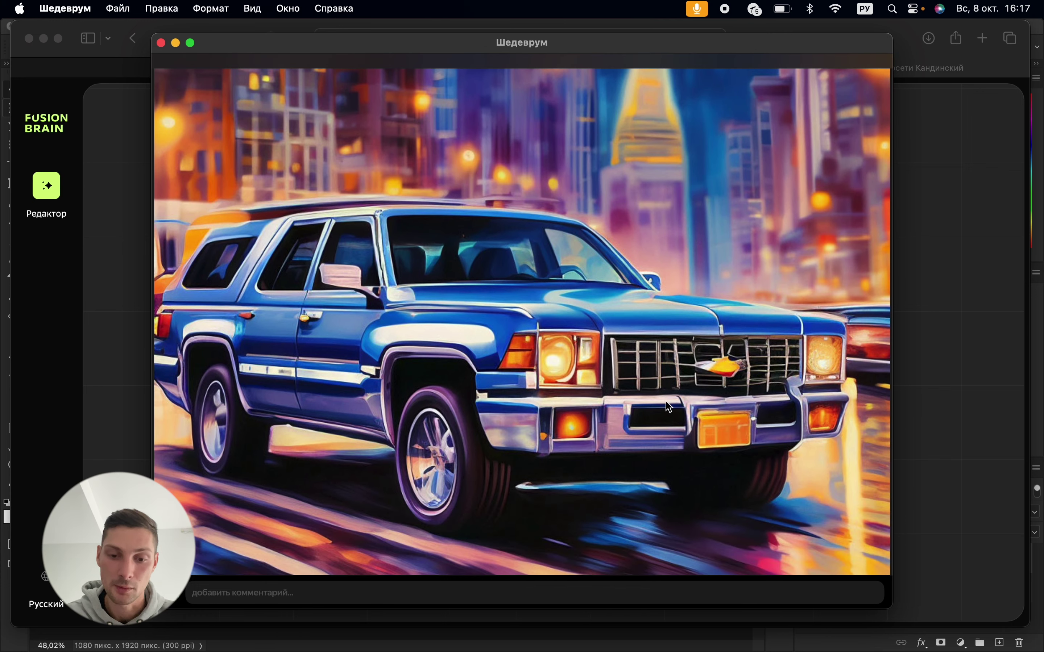
pyautogui.scroll(-4, 668, 407)
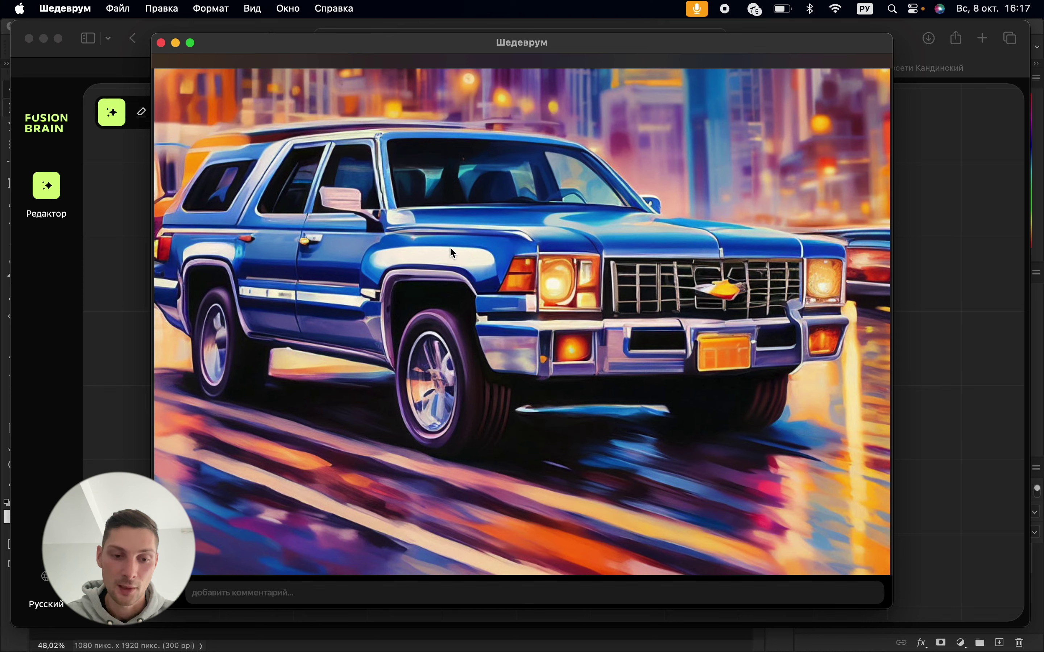
pyautogui.click(161, 43)
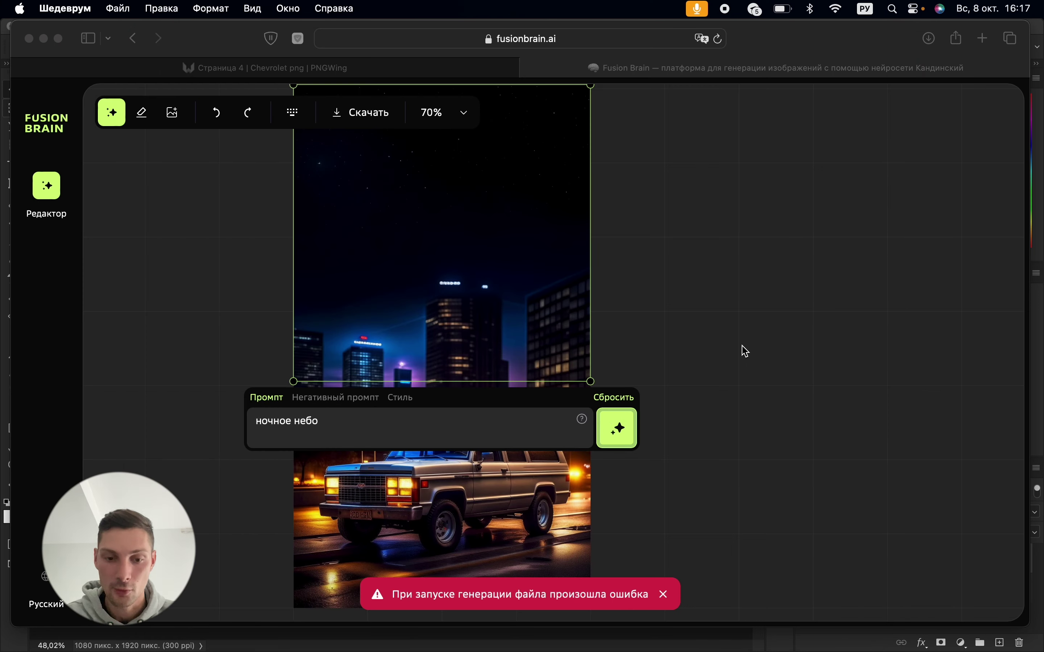
# Move the 1024x1024 generation frame below the car image so that it overlaps the lower strip of wet road
pyautogui.click(554, 424)
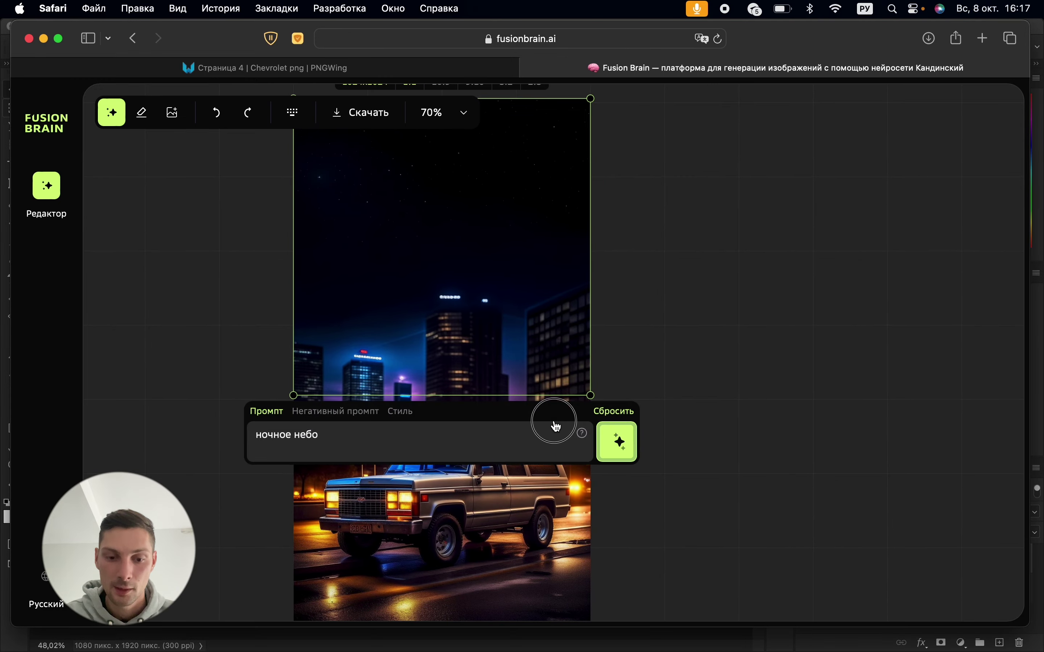
pyautogui.scroll(-3, 533, 396)
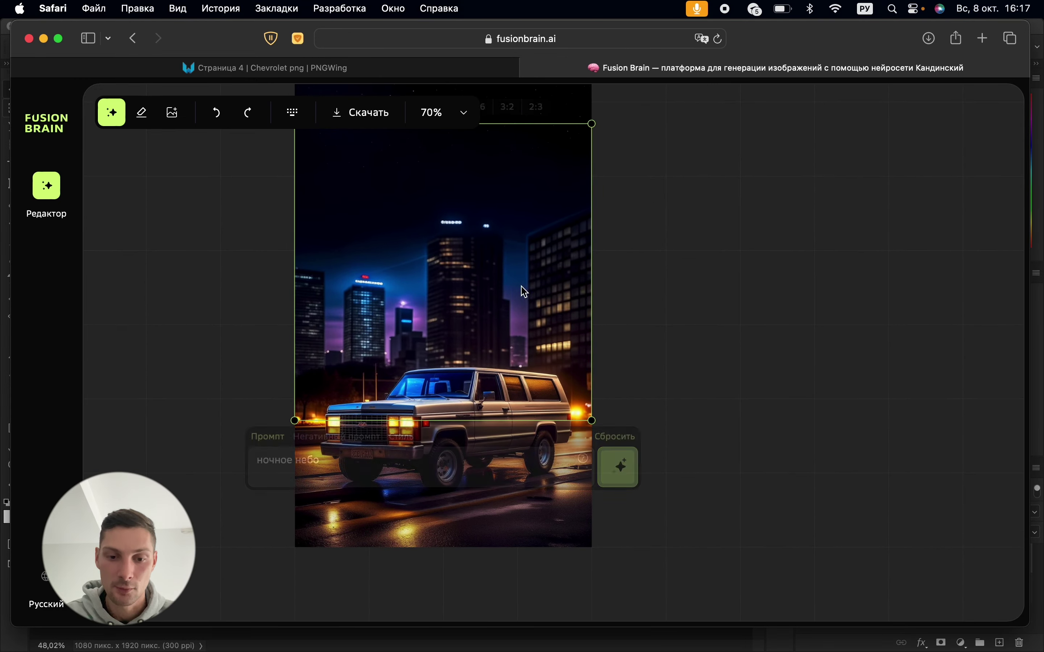
pyautogui.scroll(-5, 517, 496)
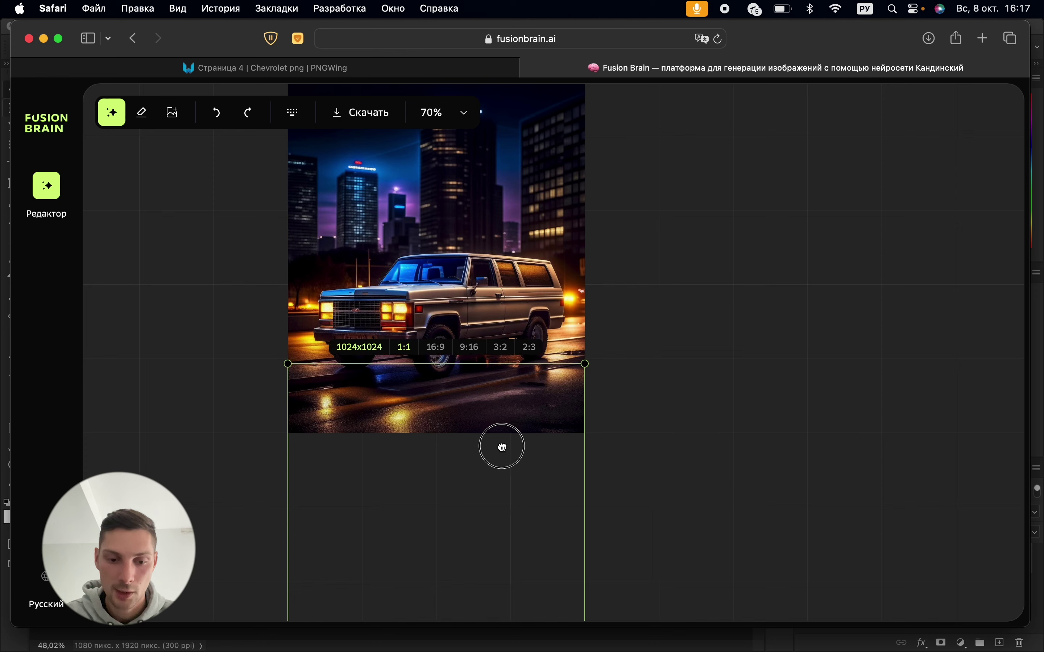
pyautogui.moveTo(501, 447); pyautogui.dragTo(504, 458)
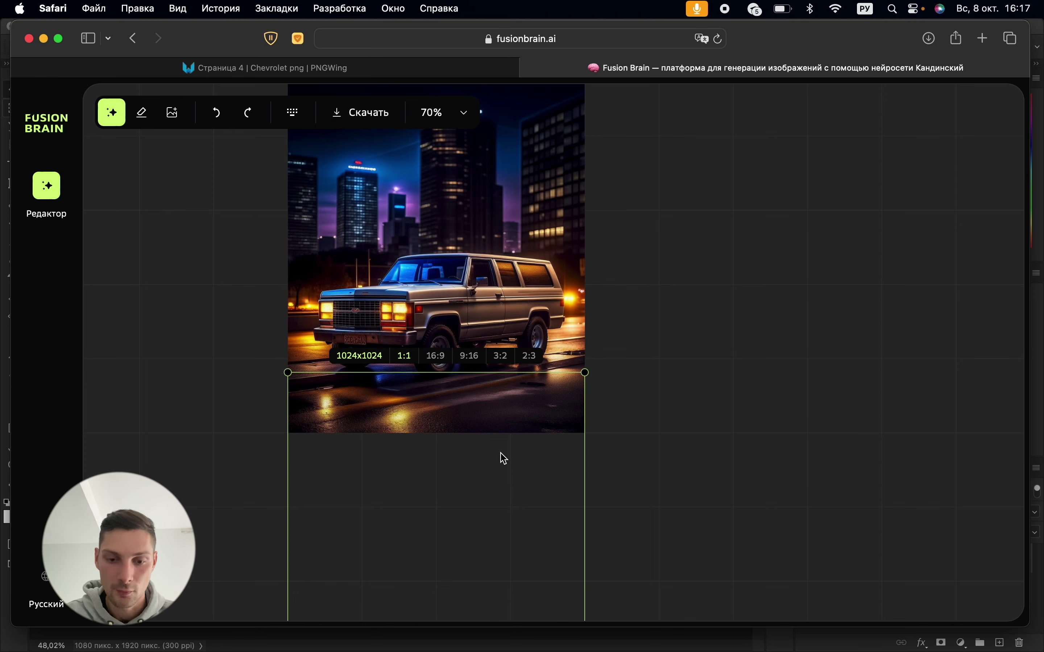
pyautogui.scroll(-3, 501, 457)
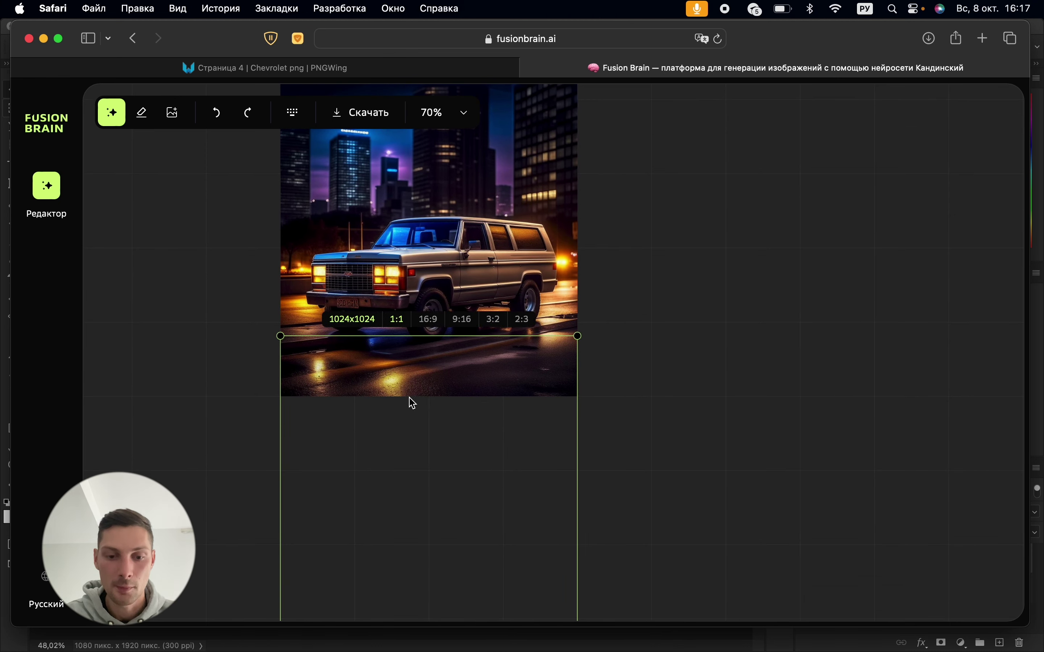
pyautogui.scroll(-5, 419, 405)
# Replace the prompt with "мокрый асфальт" and generate the road extension below the car from it
pyautogui.click(323, 551)
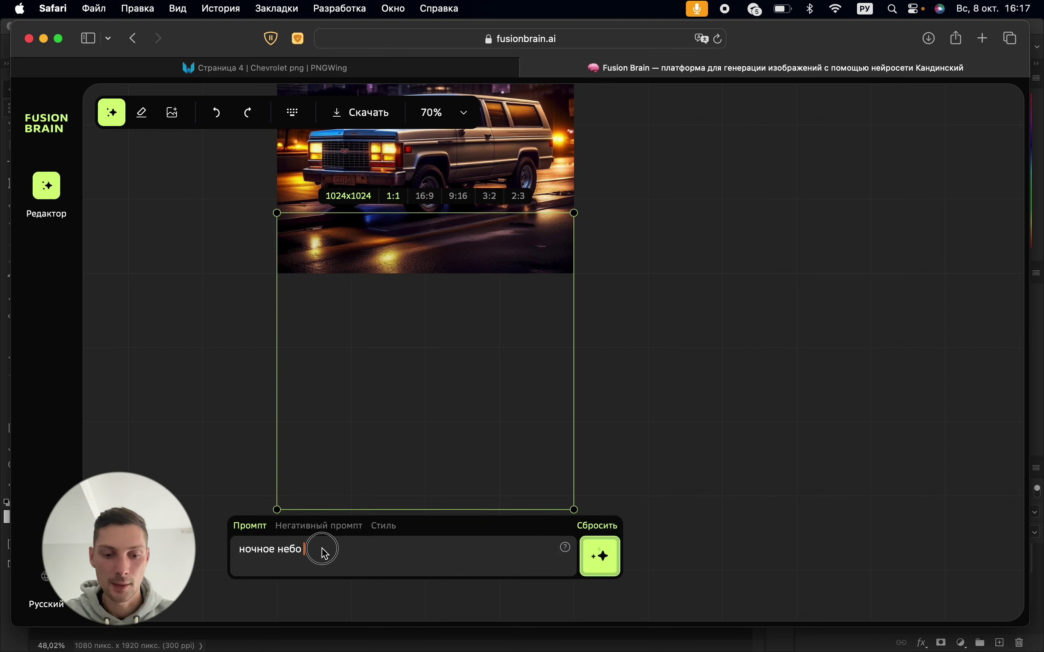
pyautogui.moveTo(324, 554); pyautogui.dragTo(207, 542)
pyautogui.write('мокры')
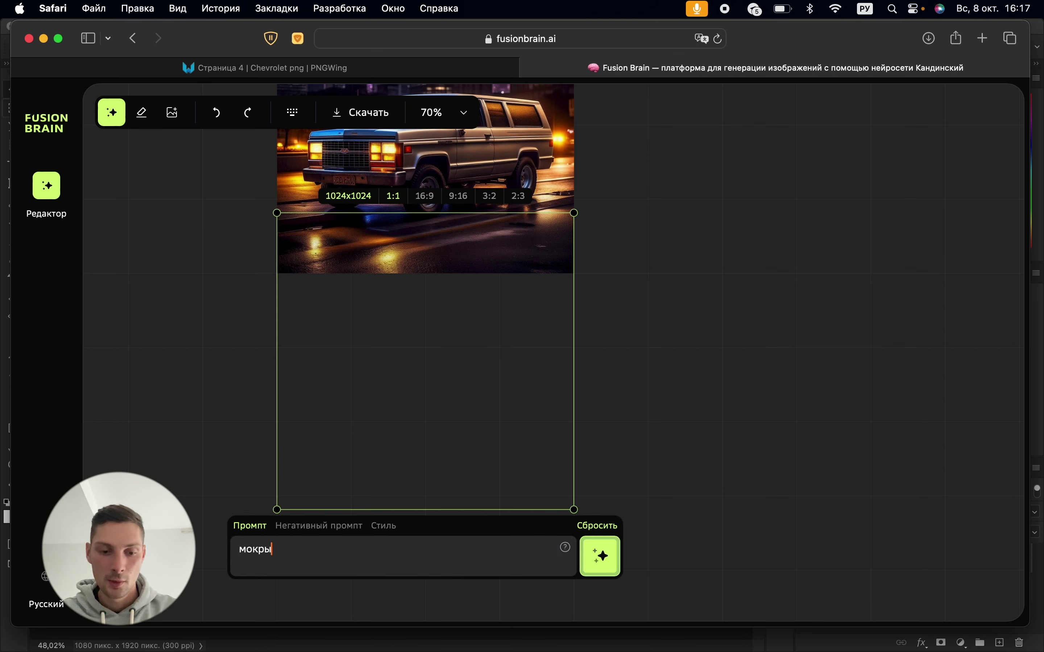
pyautogui.write('й А')
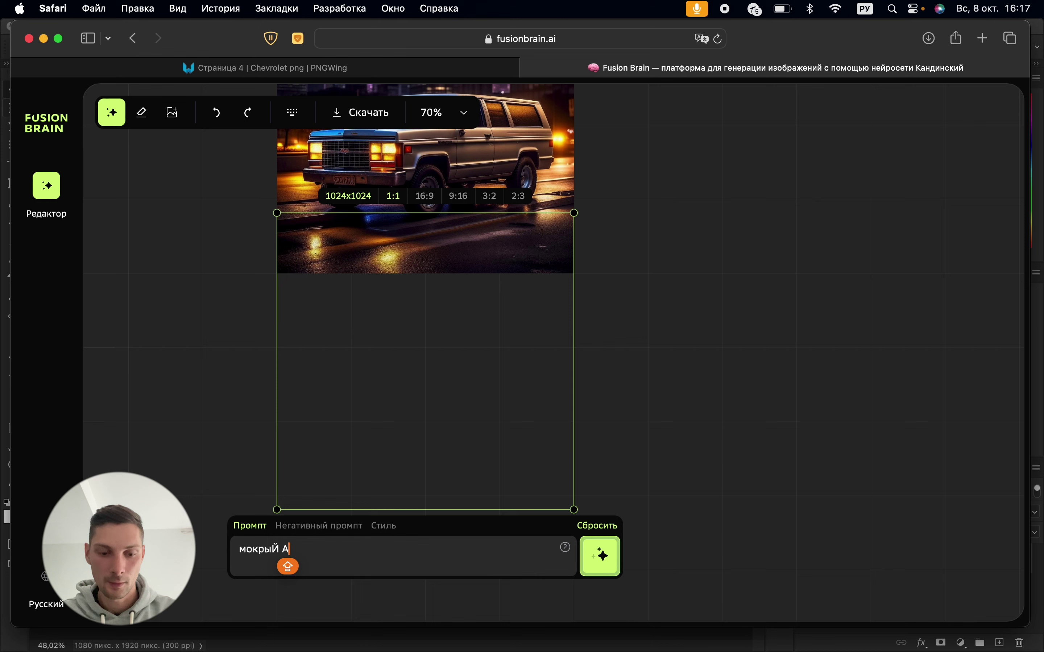
pyautogui.press('BackSpace')
pyautogui.press('capslock')
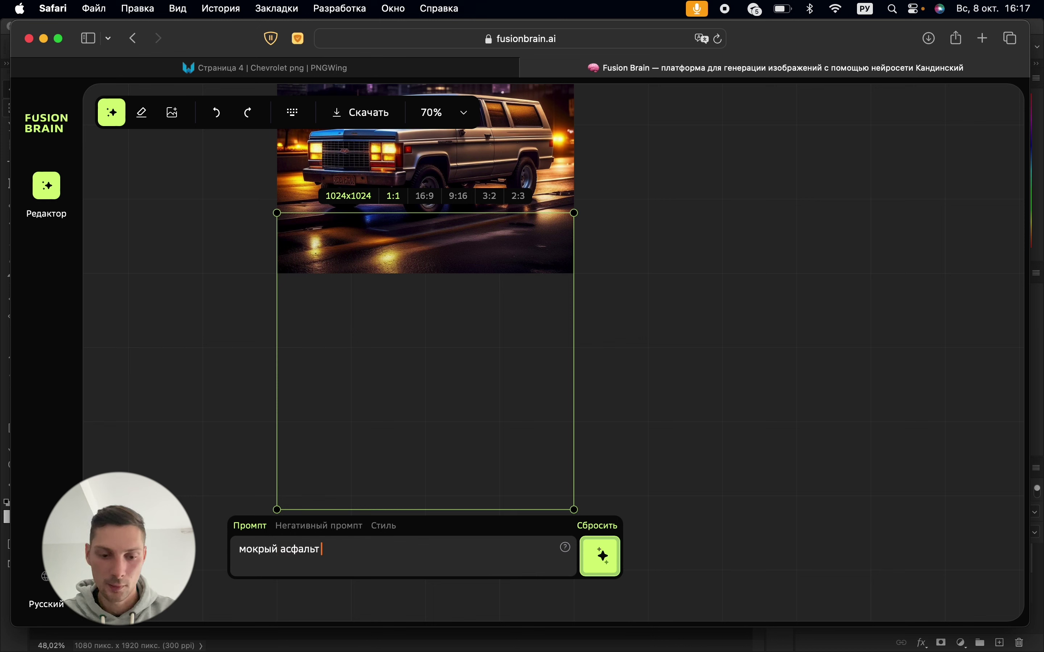
pyautogui.write('асфальт')
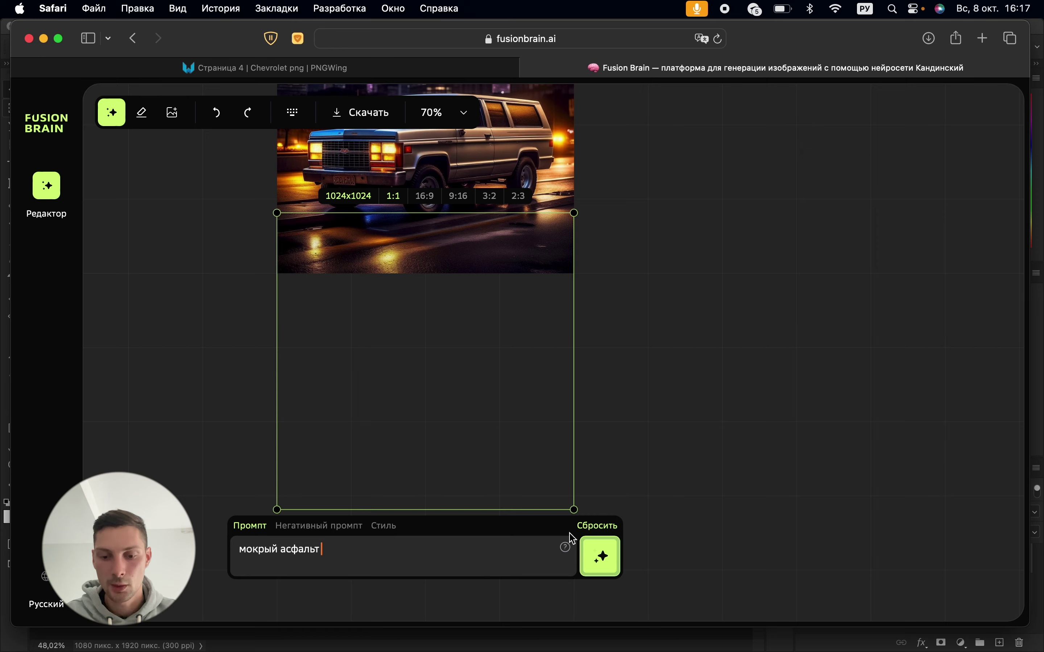
pyautogui.click(599, 555)
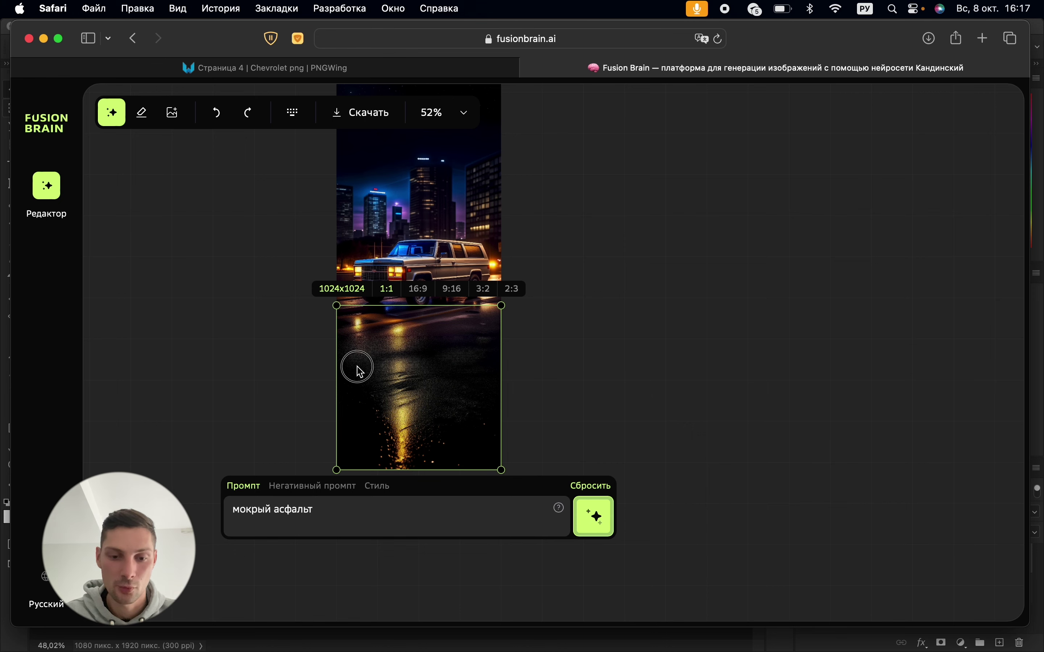
# Move the generation frame off the picture onto the empty canvas and download the extended image
pyautogui.moveTo(354, 366); pyautogui.dragTo(634, 329)
pyautogui.scroll(3, 561, 298)
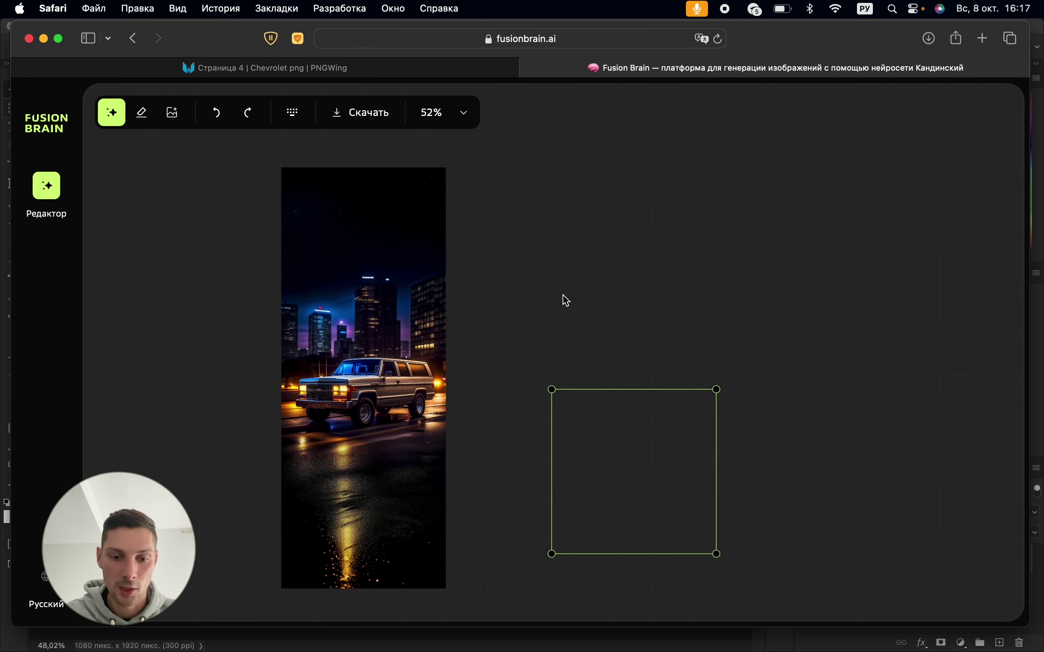
pyautogui.click(356, 349)
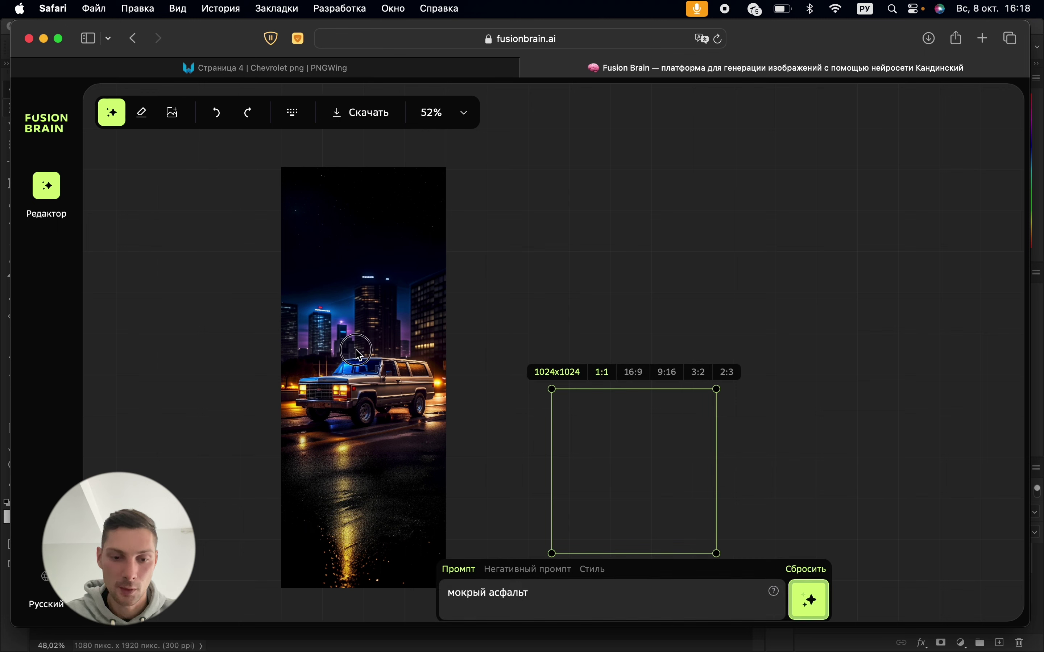
pyautogui.click(186, 188)
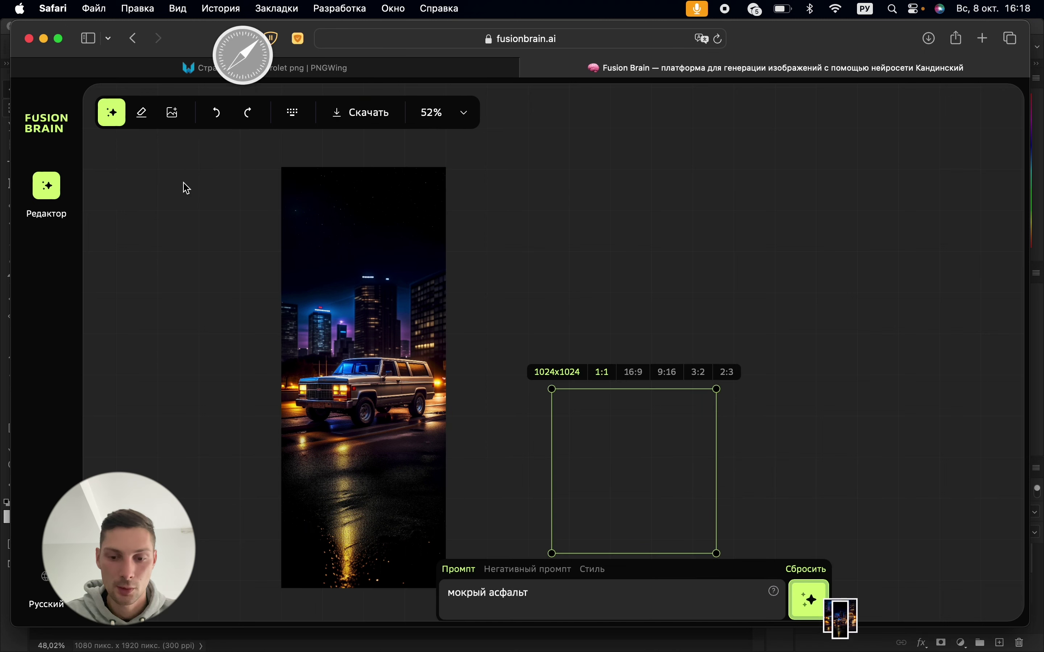
# Switch to Photoshop, place the newly downloaded kandinsky image from Загрузки, scale it to 25,31% and shift it to fill the vertical canvas
pyautogui.moveTo(370, 644)
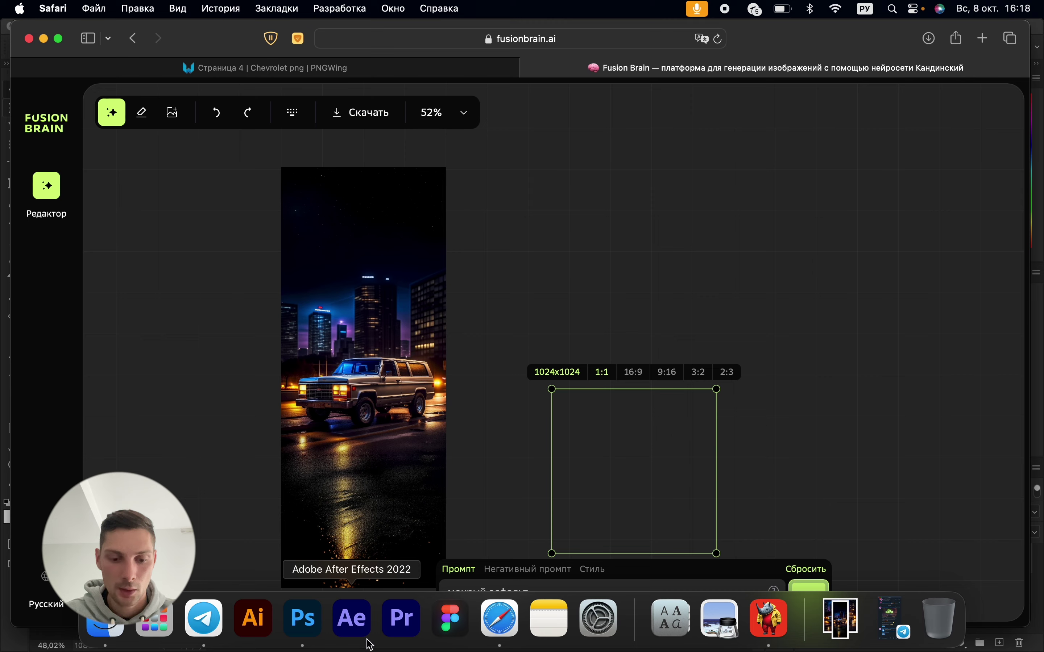
pyautogui.click(304, 618)
pyautogui.press('super+Tab')
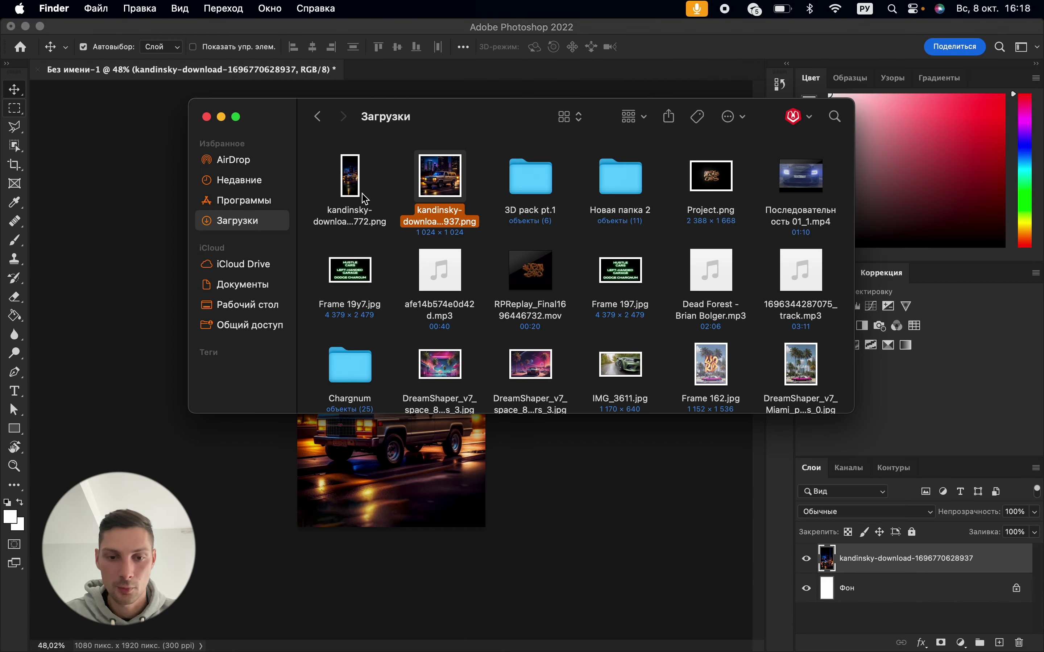
pyautogui.moveTo(350, 177); pyautogui.dragTo(485, 360)
pyautogui.moveTo(326, 360); pyautogui.dragTo(297, 360)
pyautogui.moveTo(397, 278); pyautogui.dragTo(397, 335)
pyautogui.press('Return')
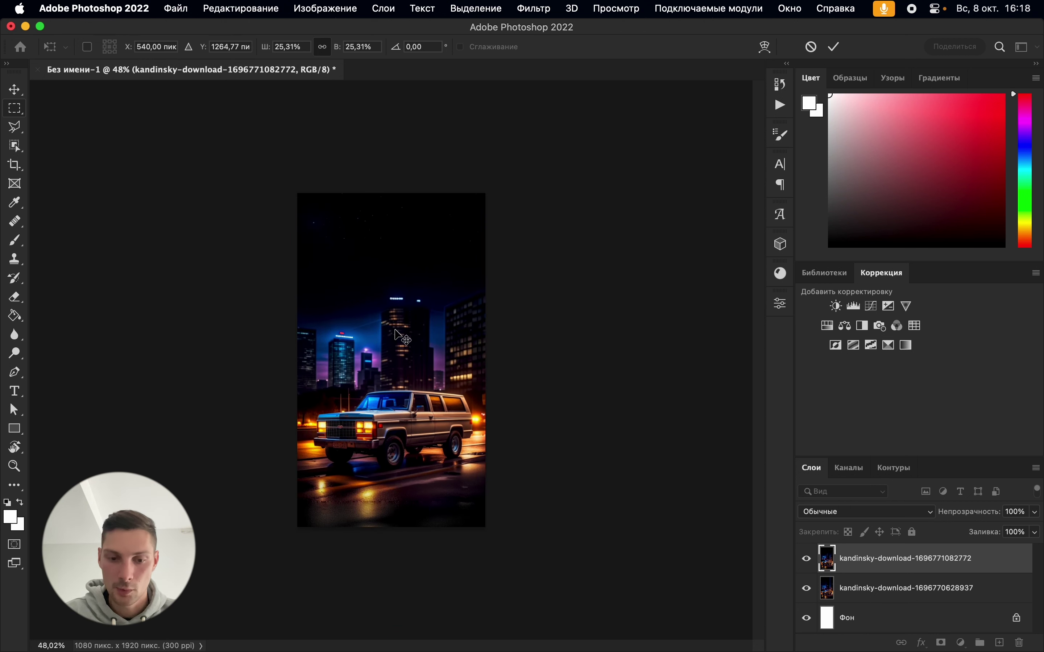
# Examine the placed image from the starry sky down to the lower edge of the wet road
pyautogui.scroll(3, 399, 335)
pyautogui.scroll(3, 395, 334)
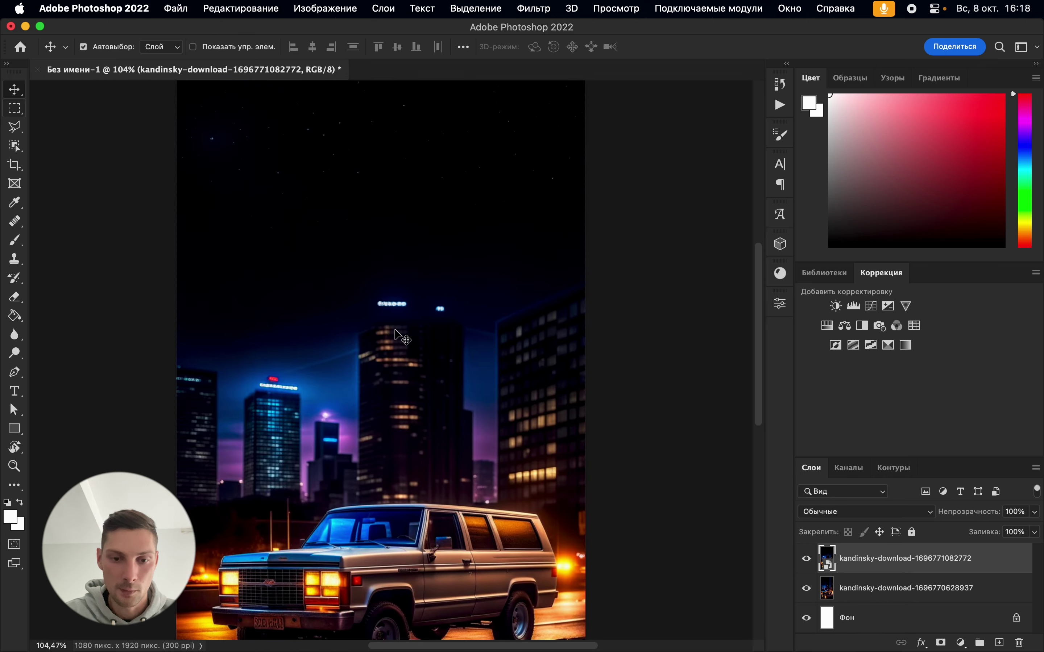
pyautogui.scroll(8, 396, 335)
pyautogui.scroll(-5, 395, 332)
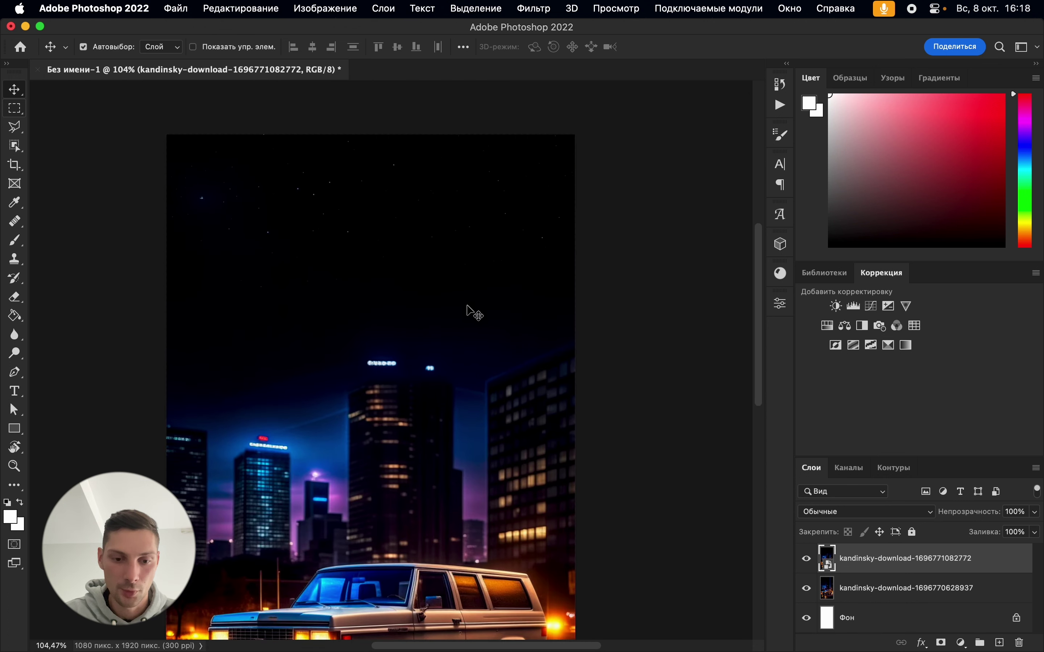
pyautogui.scroll(-8, 431, 366)
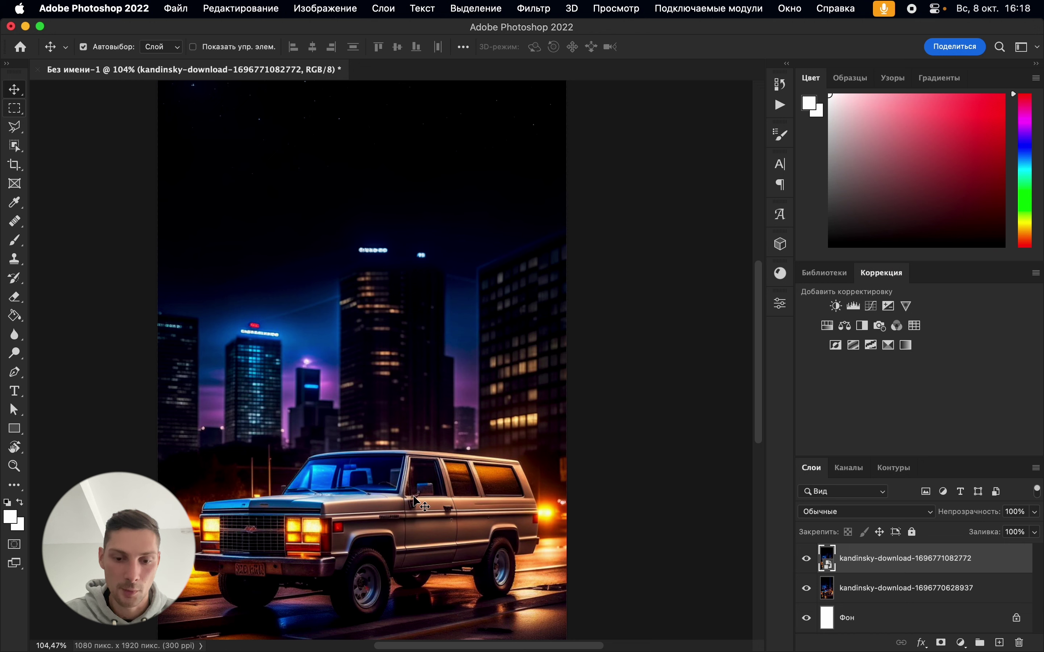
pyautogui.scroll(-14, 379, 360)
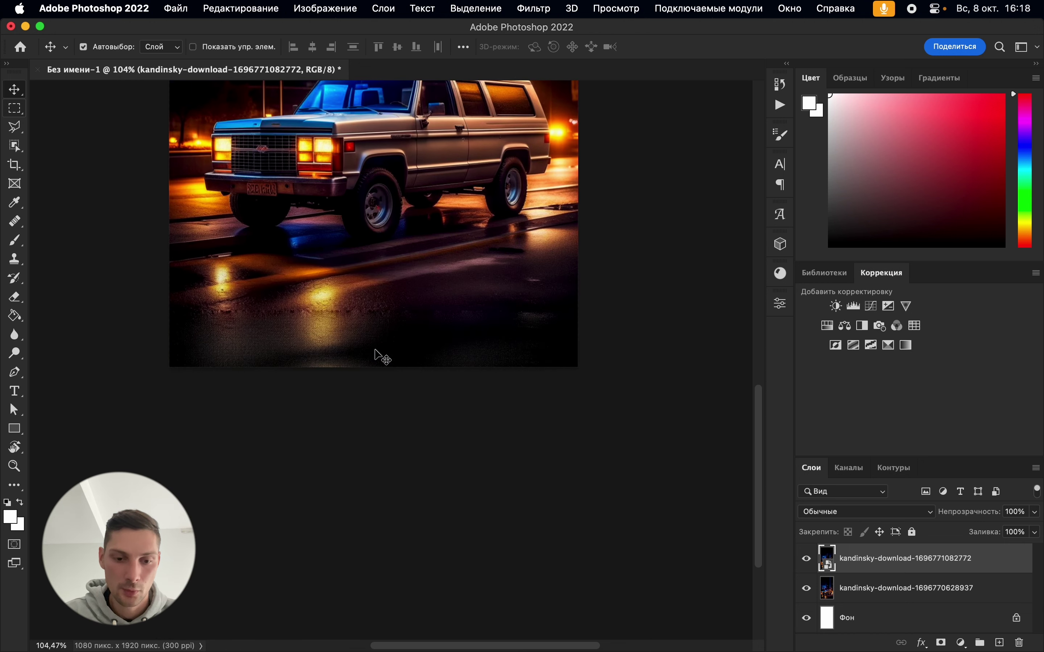
# Rasterize the placed layer and soften the seam across the wet road using the Blur tool at size 177
pyautogui.scroll(1, 290, 368)
pyautogui.scroll(5, 284, 363)
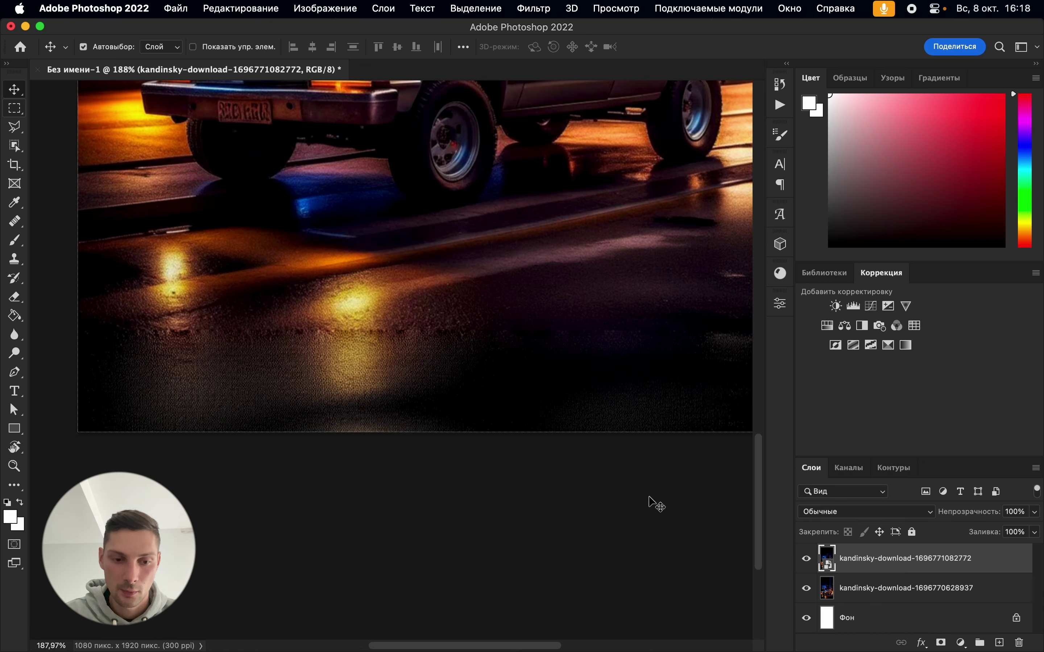
pyautogui.click(16, 336)
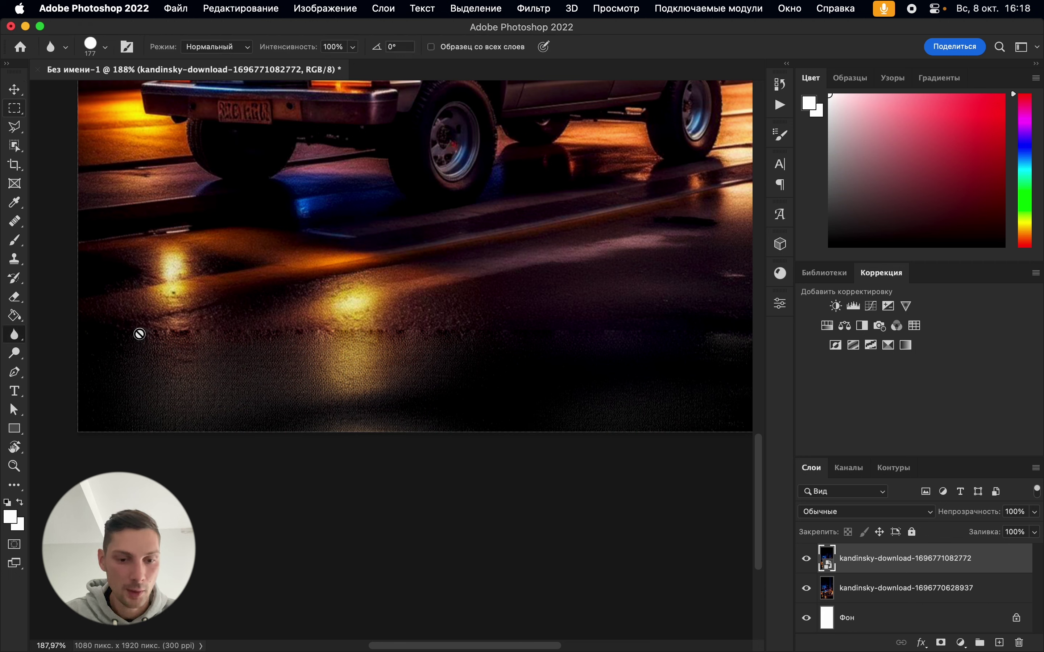
pyautogui.click(273, 380)
pyautogui.click(596, 294)
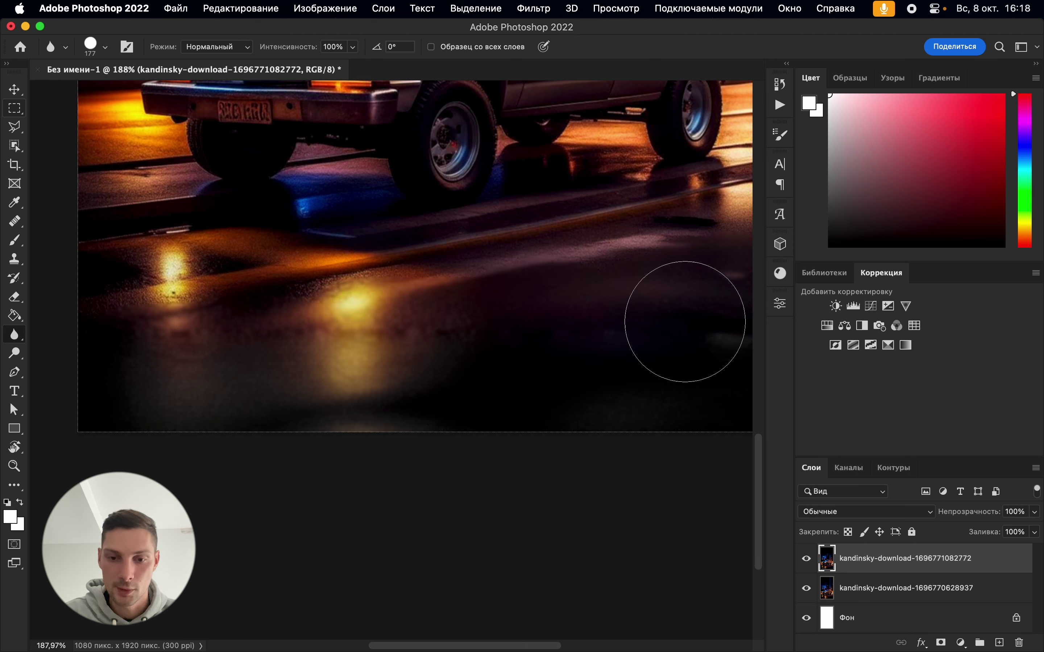
pyautogui.scroll(-3, 286, 408)
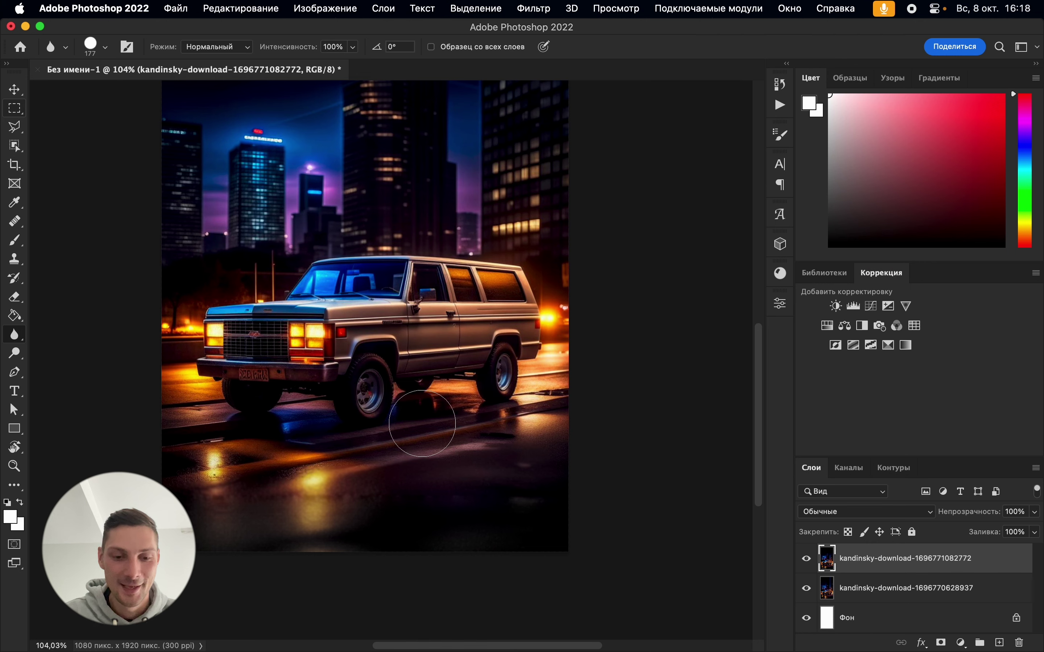
# Switch to Fusion Brain in Safari, place the frame over the lower road again and erase the generated asphalt below the car
pyautogui.moveTo(302, 650)
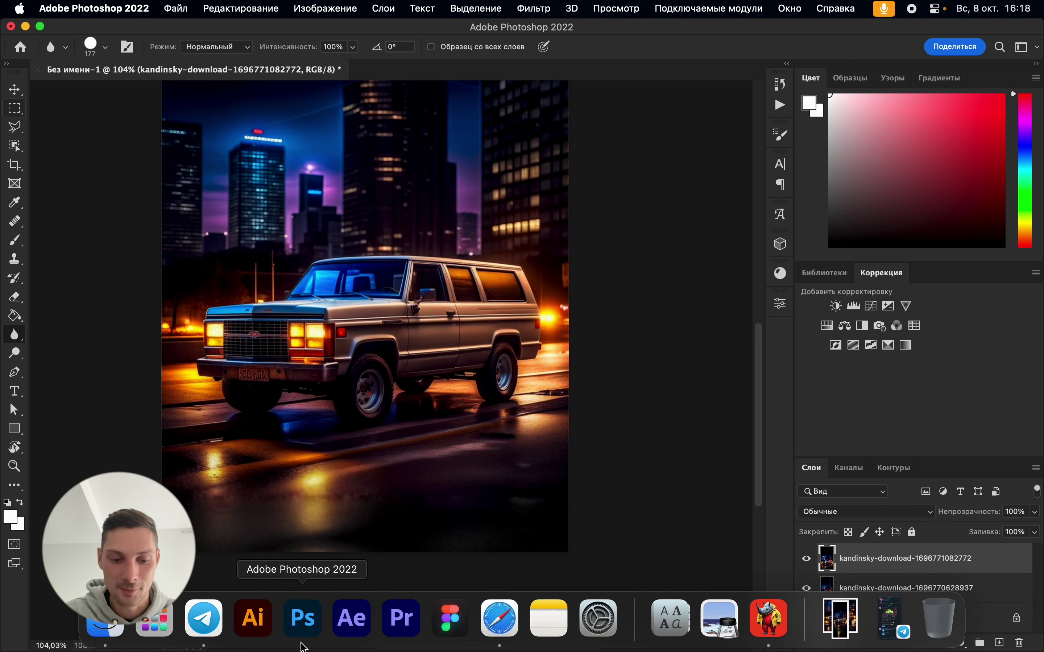
pyautogui.click(499, 618)
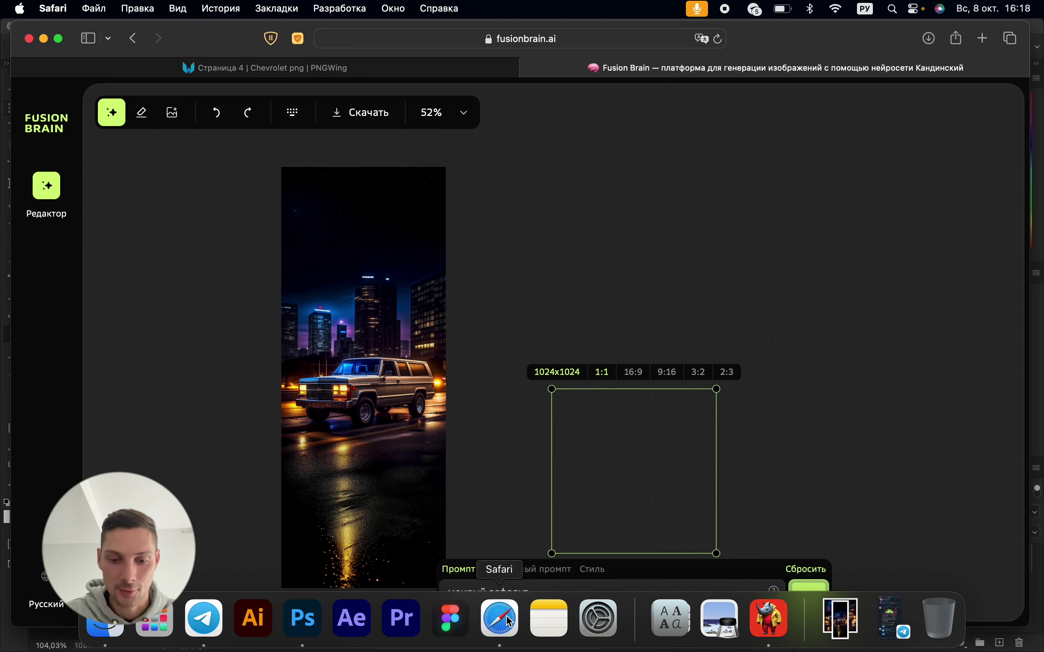
pyautogui.moveTo(664, 444)
pyautogui.mouseDown()
pyautogui.moveTo(443, 455)
pyautogui.moveTo(403, 477)
pyautogui.mouseUp()
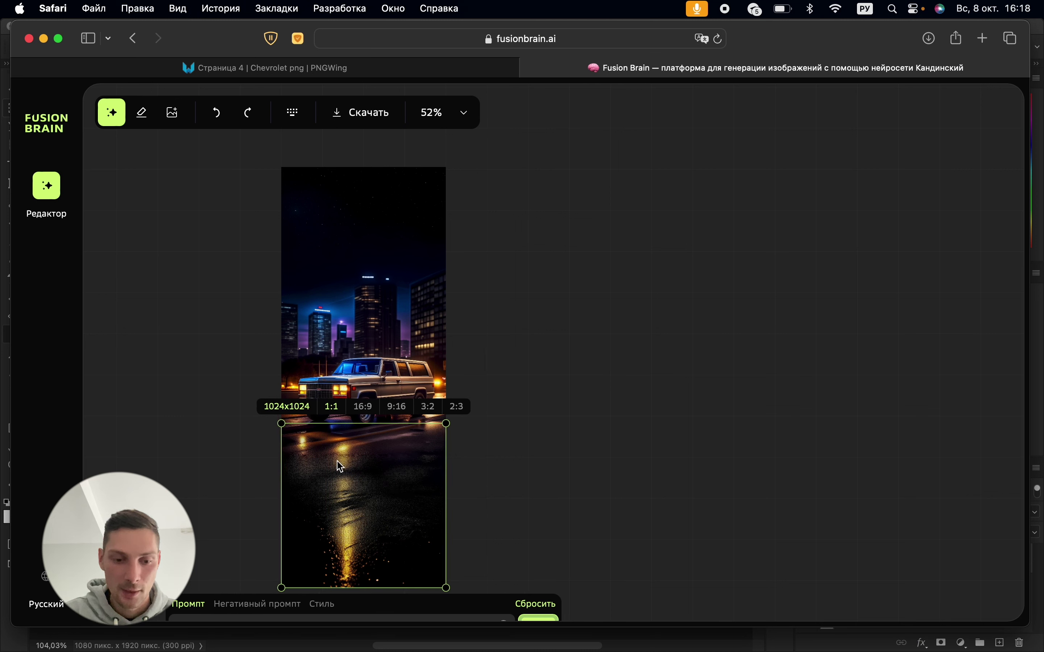
pyautogui.click(143, 114)
pyautogui.moveTo(442, 466)
pyautogui.mouseDown()
pyautogui.moveTo(373, 455)
pyautogui.moveTo(448, 449)
pyautogui.moveTo(405, 461)
pyautogui.moveTo(270, 456)
pyautogui.moveTo(310, 481)
pyautogui.moveTo(448, 495)
pyautogui.moveTo(275, 515)
pyautogui.moveTo(380, 532)
pyautogui.moveTo(294, 500)
pyautogui.moveTo(276, 576)
pyautogui.moveTo(428, 560)
pyautogui.moveTo(461, 571)
pyautogui.moveTo(350, 574)
pyautogui.moveTo(294, 557)
pyautogui.moveTo(338, 541)
pyautogui.moveTo(398, 556)
pyautogui.moveTo(440, 528)
pyautogui.mouseUp()
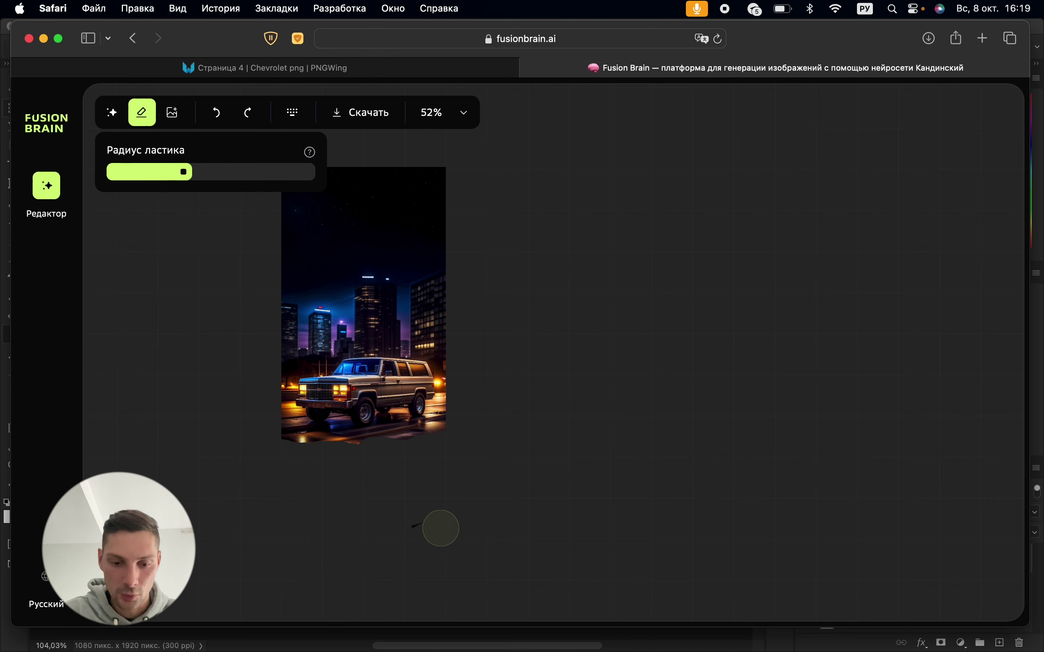
# Generate a new variant of the erased road area with the "мокрый асфальт" prompt
pyautogui.click(112, 113)
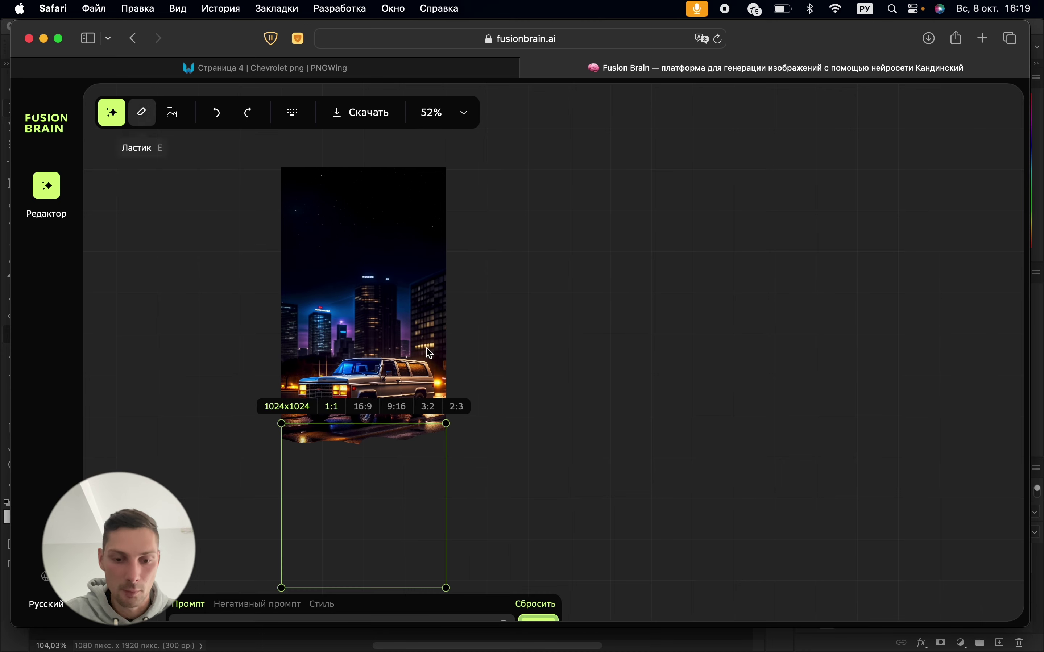
pyautogui.scroll(-3, 489, 498)
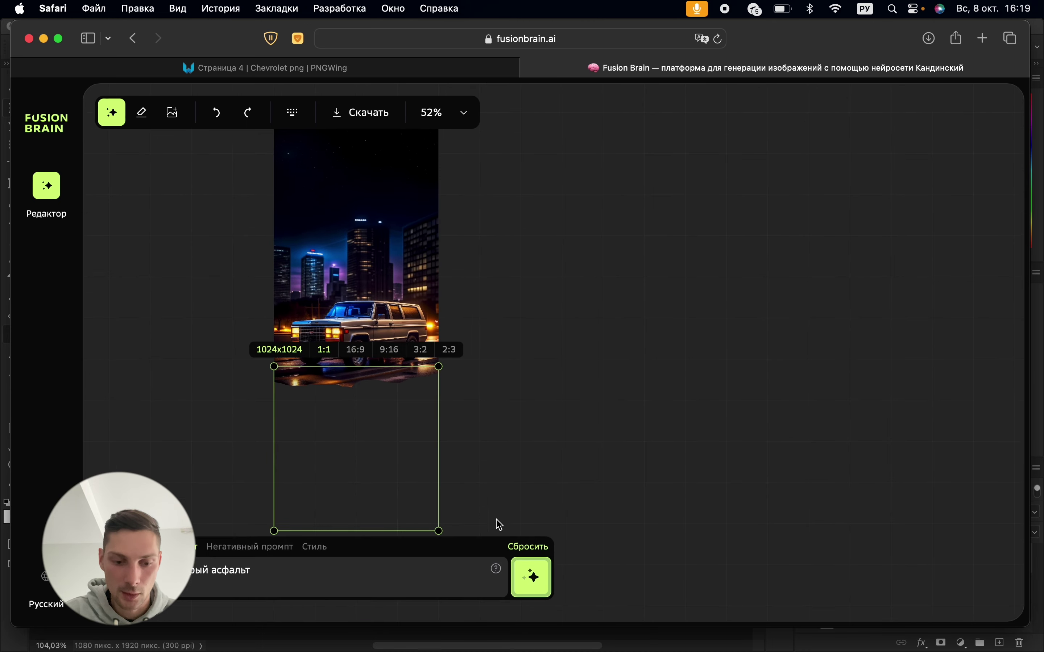
pyautogui.click(531, 578)
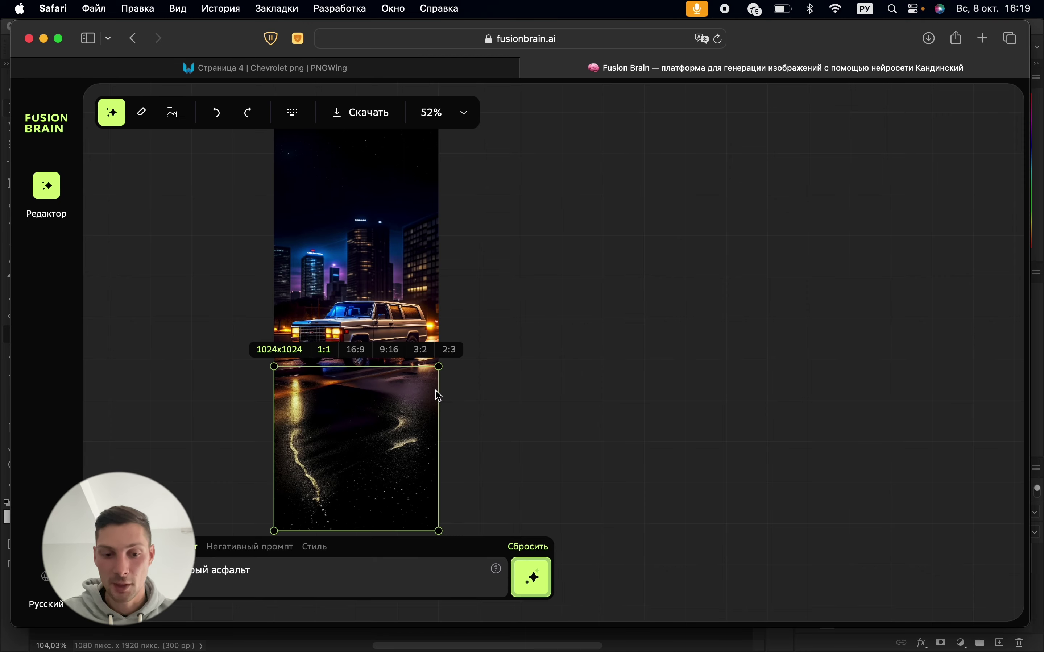
# Examine the regenerated asphalt and its transition to the original road beneath the car
pyautogui.scroll(2, 362, 400)
pyautogui.scroll(10, 354, 394)
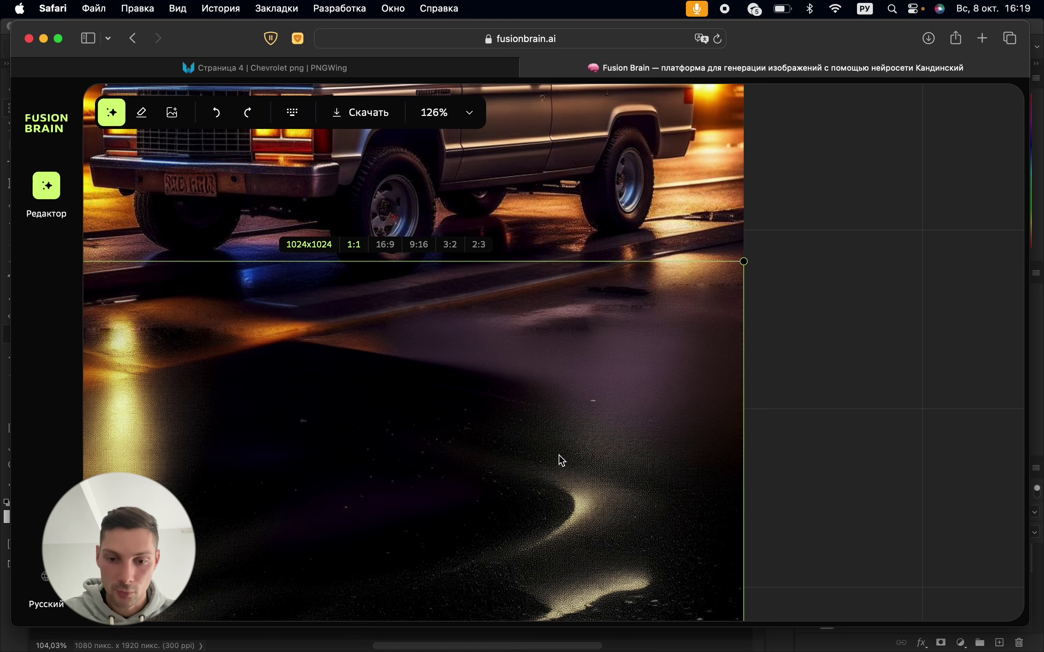
pyautogui.scroll(-3, 546, 466)
pyautogui.scroll(-4, 547, 468)
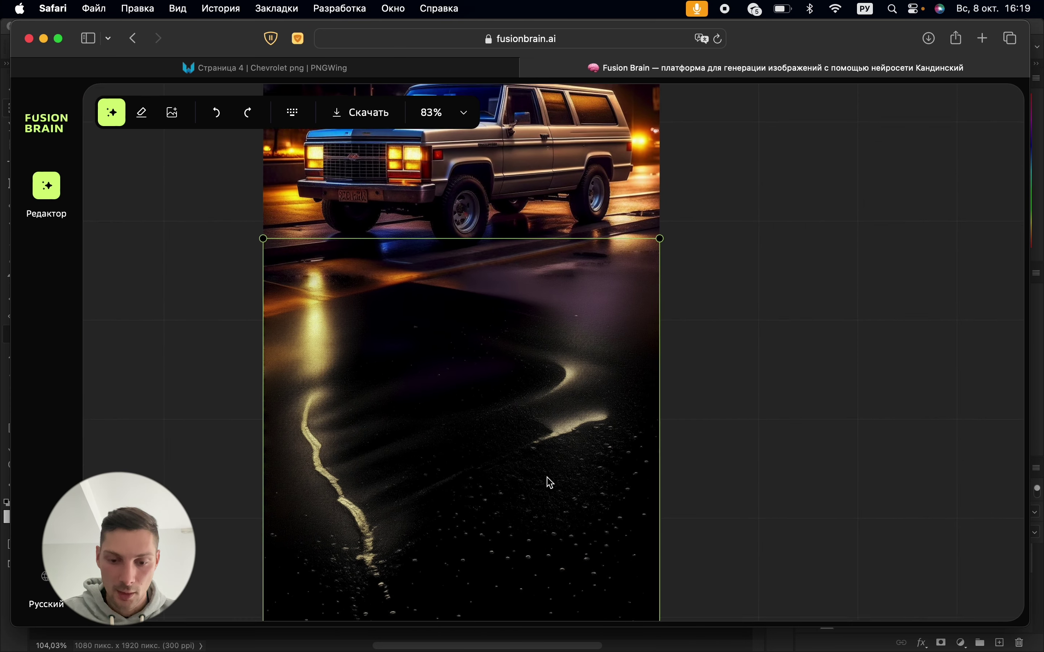
pyautogui.scroll(-2, 550, 482)
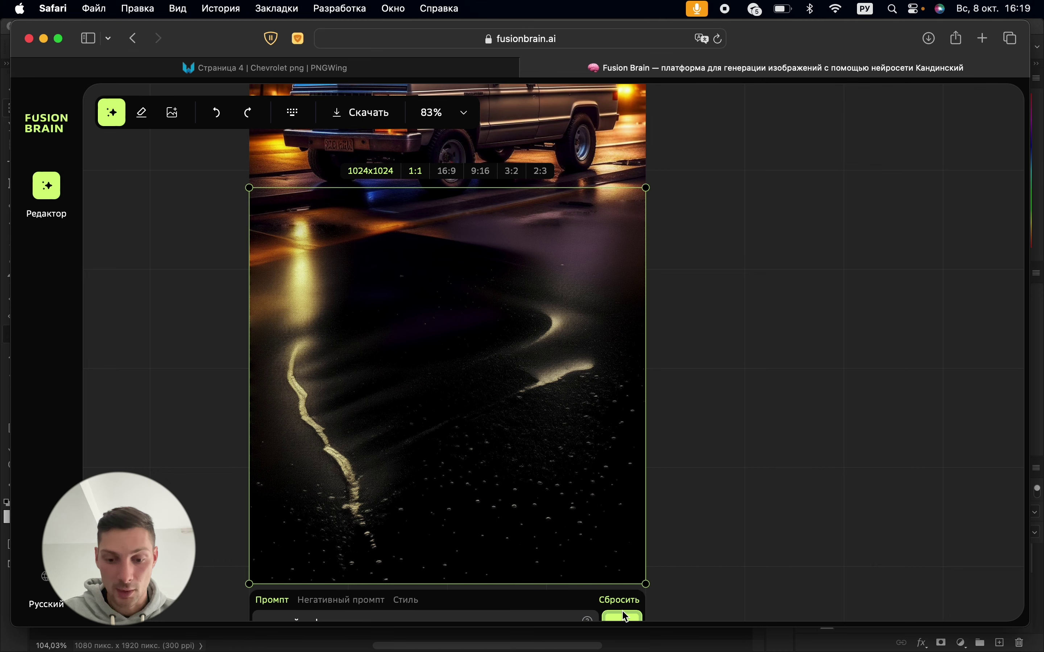
pyautogui.scroll(2, 327, 222)
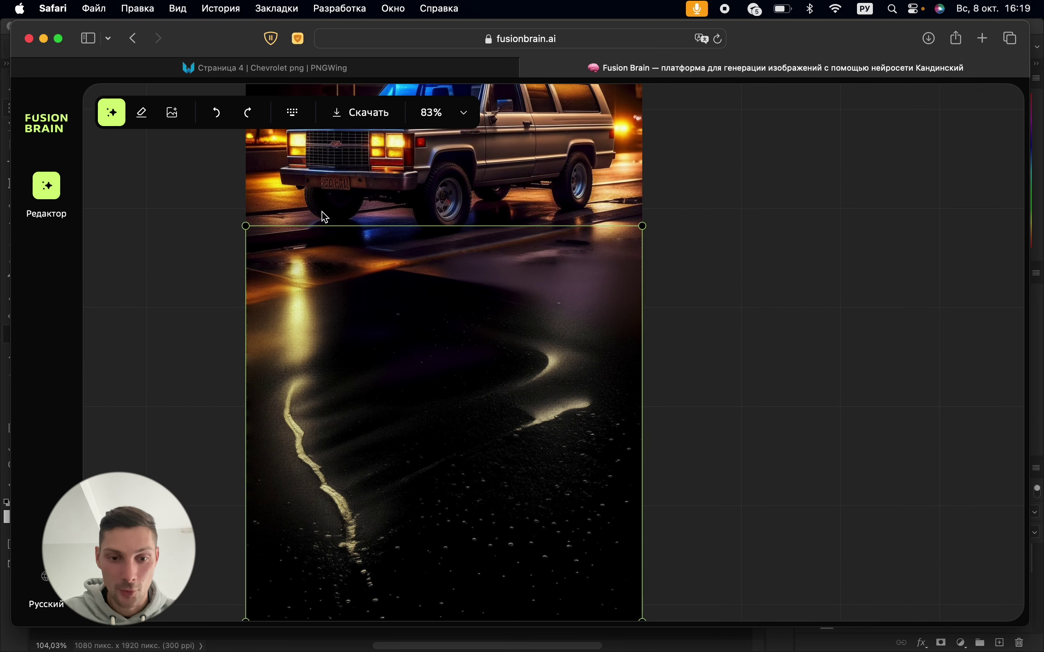
pyautogui.scroll(-5, 731, 299)
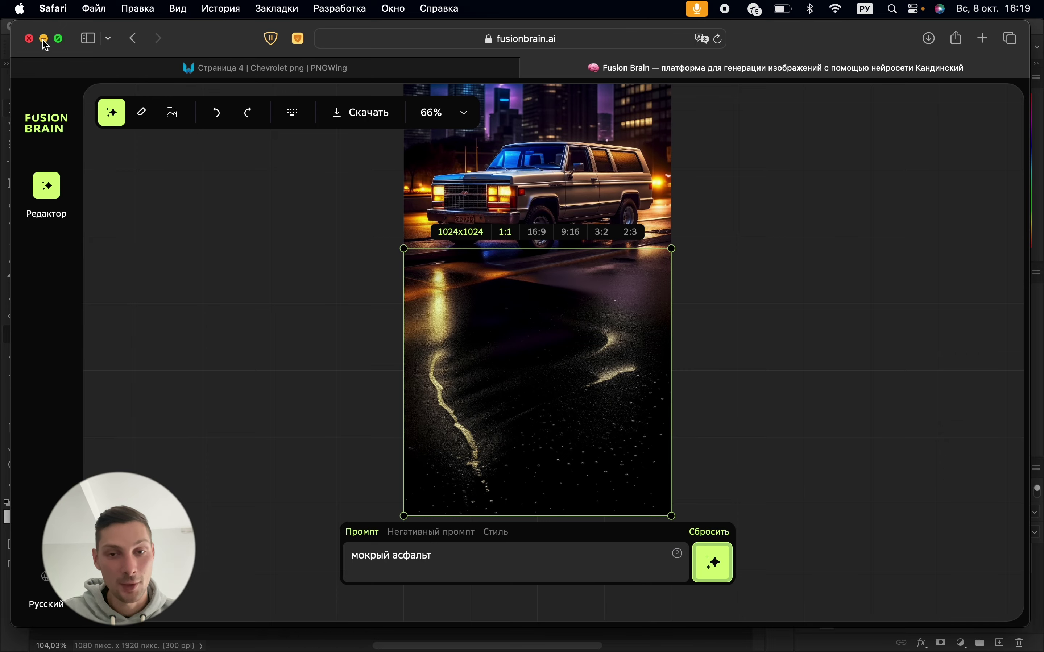
# Minimize the Safari window and review the vertical car image in Photoshop from the sky to the road
pyautogui.click(44, 40)
pyautogui.scroll(3, 479, 271)
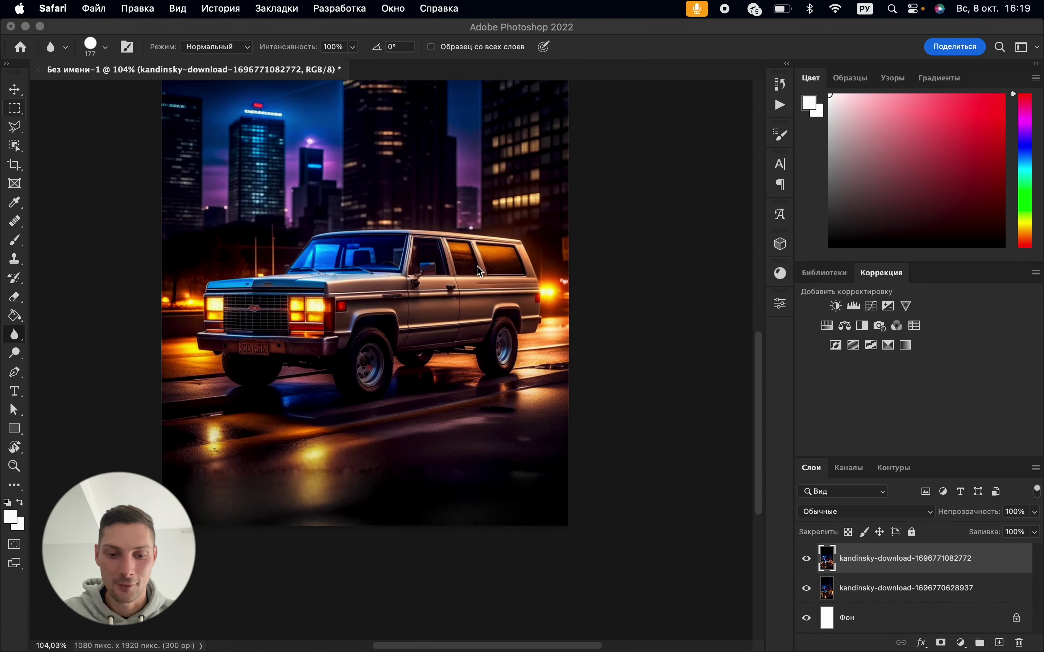
pyautogui.scroll(-5, 479, 271)
pyautogui.scroll(3, 479, 271)
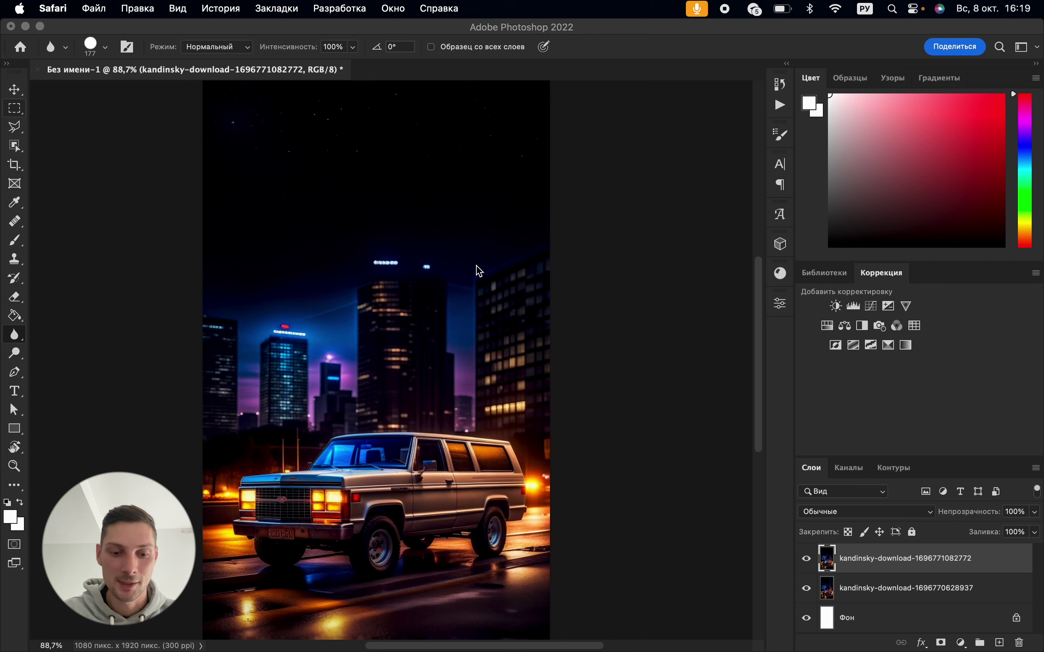
pyautogui.scroll(-3, 488, 310)
pyautogui.hscroll(-2, 488, 309)
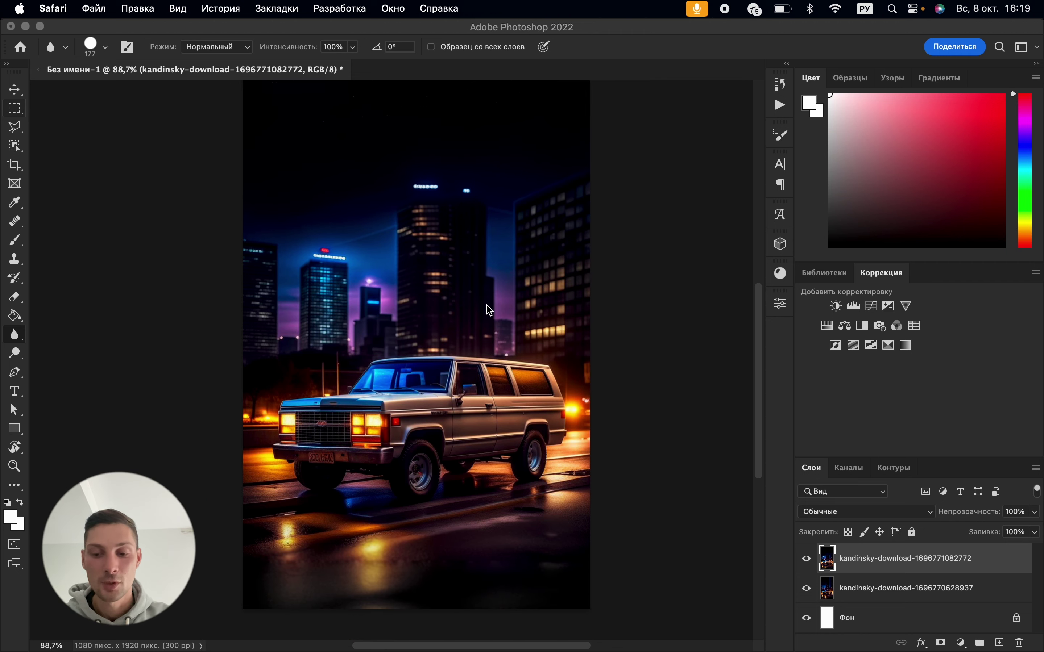
# Compare the two vertical car versions by repeatedly hiding and showing the upper image layer
pyautogui.click(807, 561)
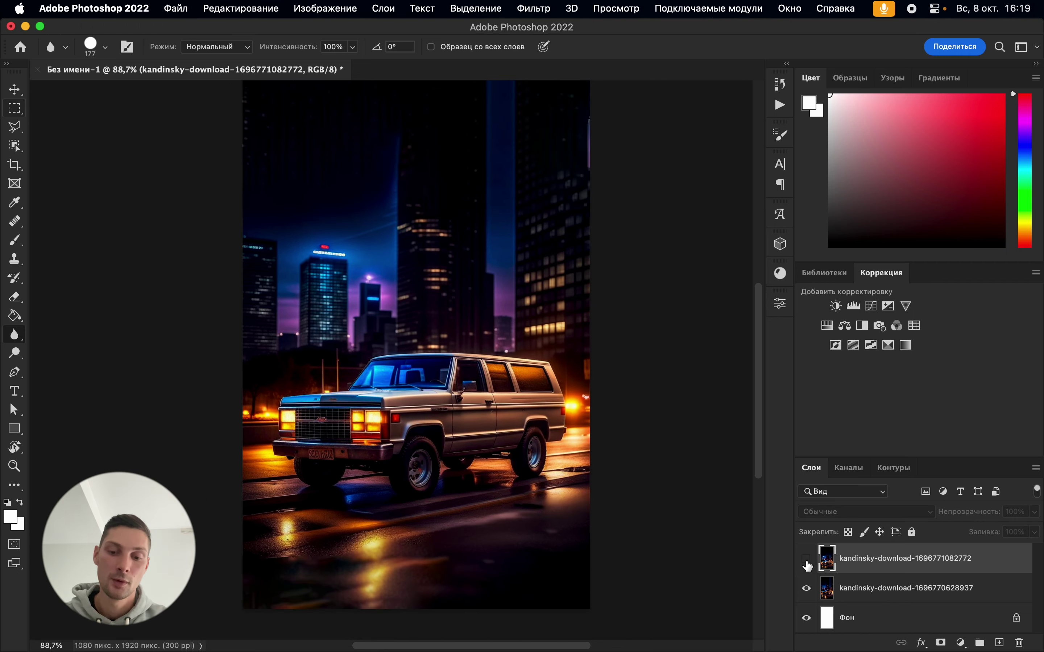
pyautogui.click(807, 561)
pyautogui.click(806, 561)
pyautogui.click(807, 561)
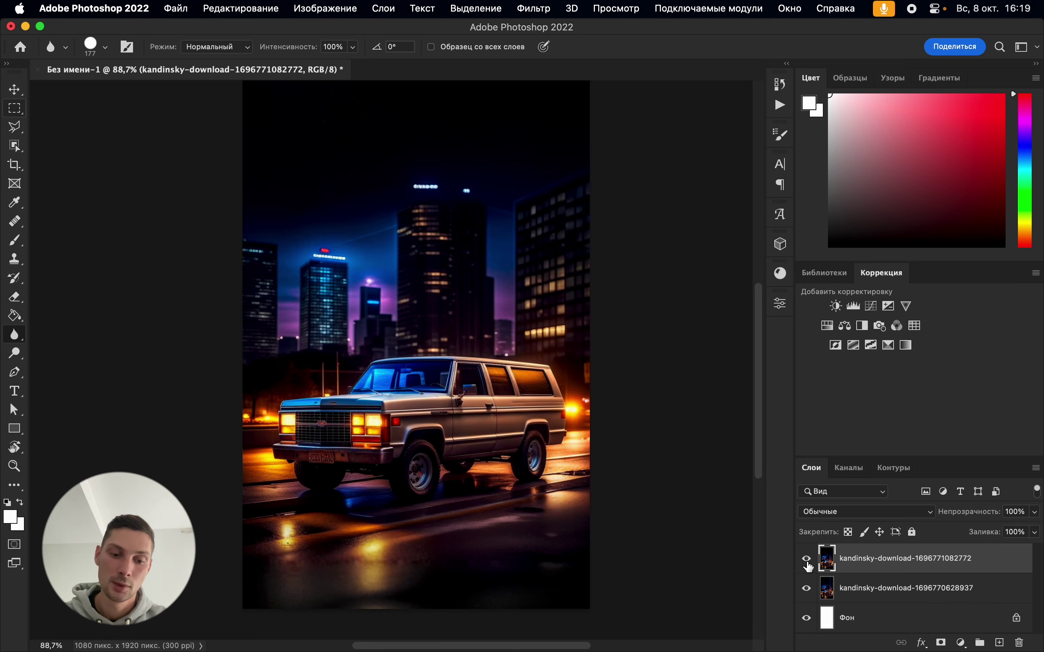
pyautogui.click(807, 561)
pyautogui.click(807, 561)
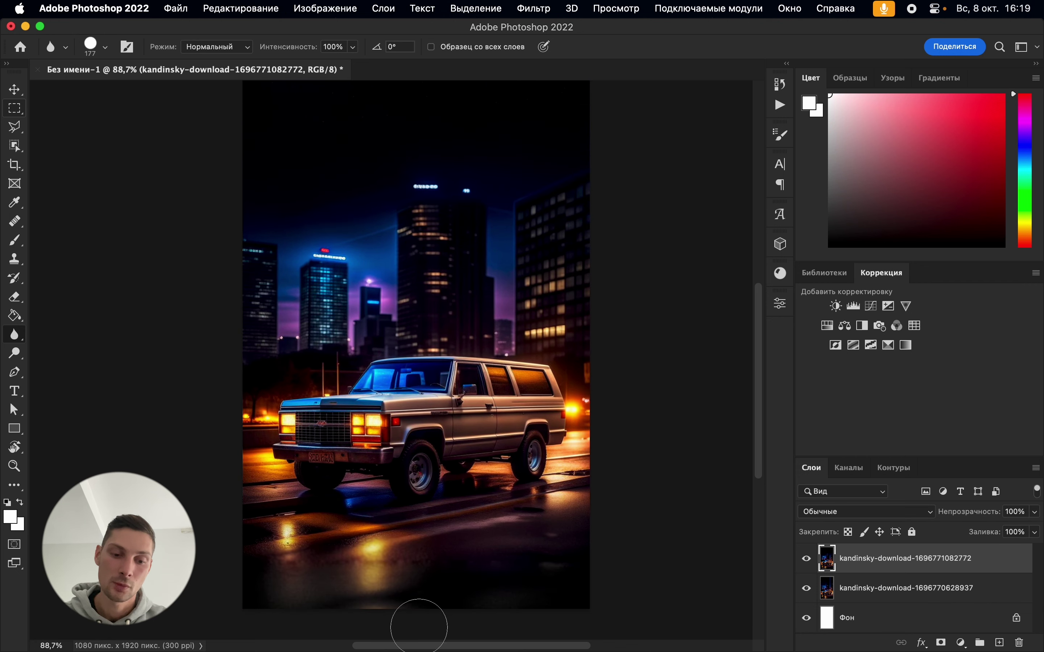
pyautogui.click(807, 561)
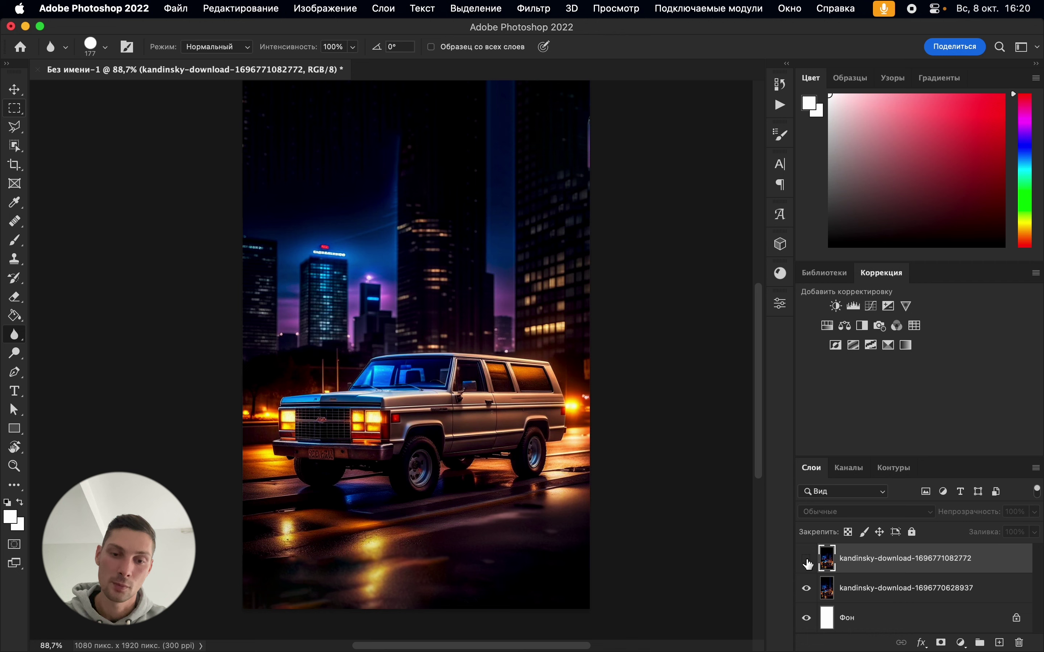
pyautogui.click(807, 561)
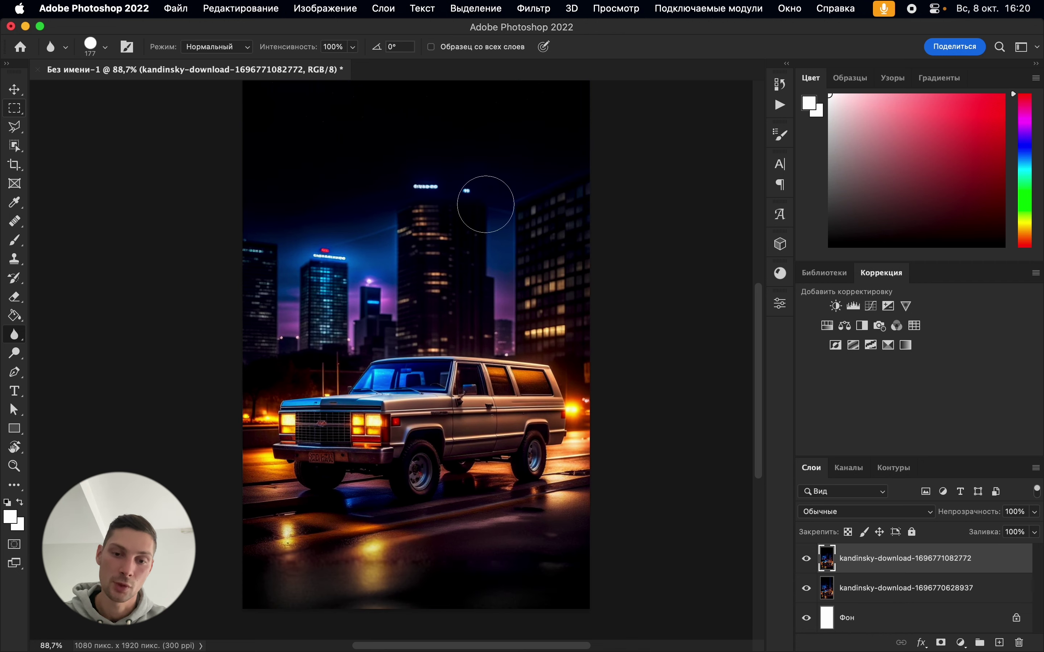
# Blur the lit rooftop signs on the central skyscraper and the blue tower beside it
pyautogui.moveTo(420, 184)
pyautogui.mouseDown()
pyautogui.moveTo(408, 175)
pyautogui.moveTo(457, 177)
pyautogui.moveTo(424, 170)
pyautogui.mouseUp()
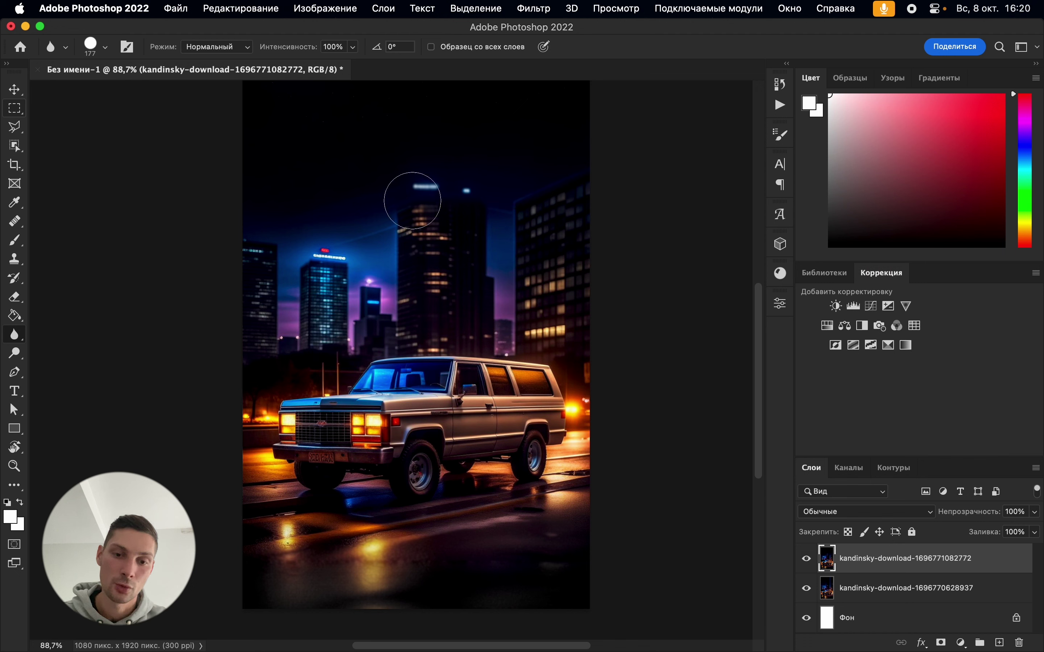
pyautogui.moveTo(340, 249)
pyautogui.mouseDown()
pyautogui.moveTo(322, 248)
pyautogui.moveTo(332, 249)
pyautogui.mouseUp()
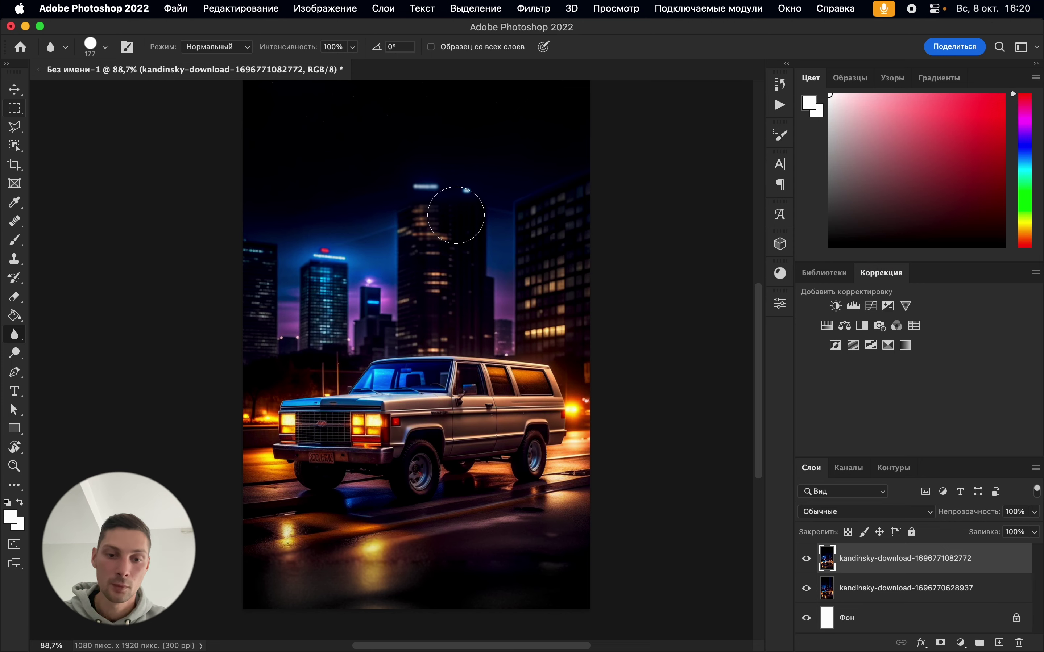
pyautogui.scroll(6, 403, 405)
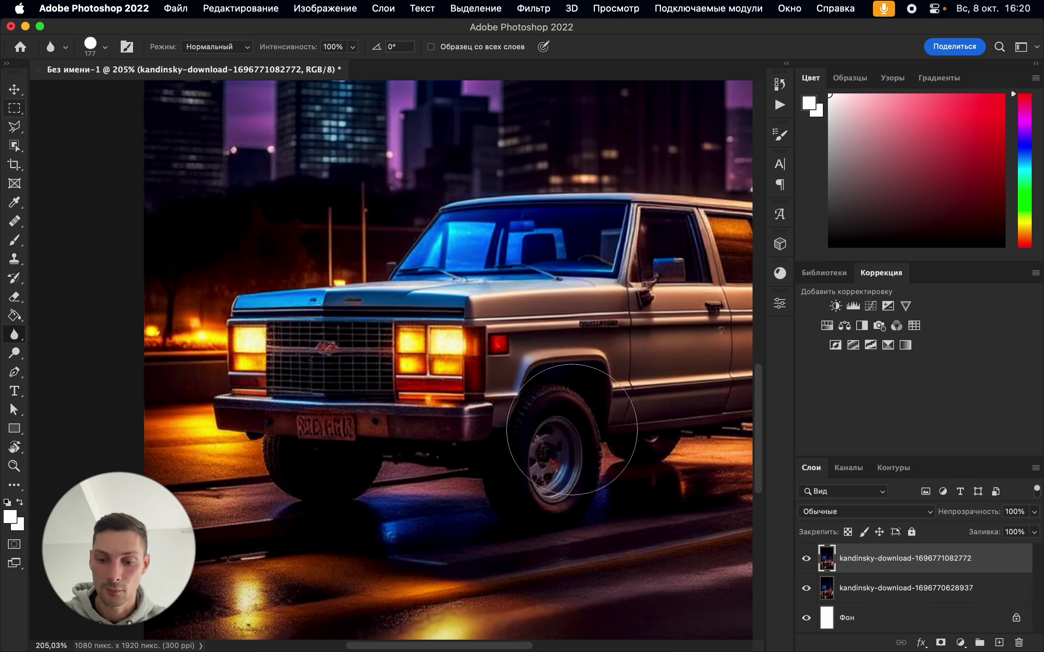
pyautogui.click(871, 591)
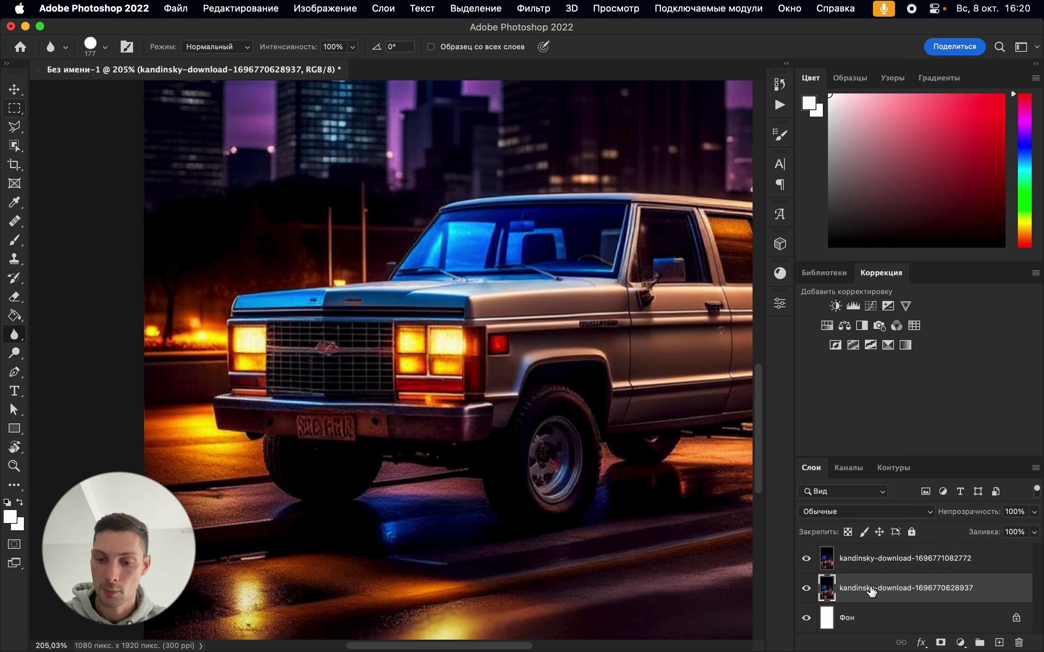
pyautogui.press('Delete')
pyautogui.click(873, 561)
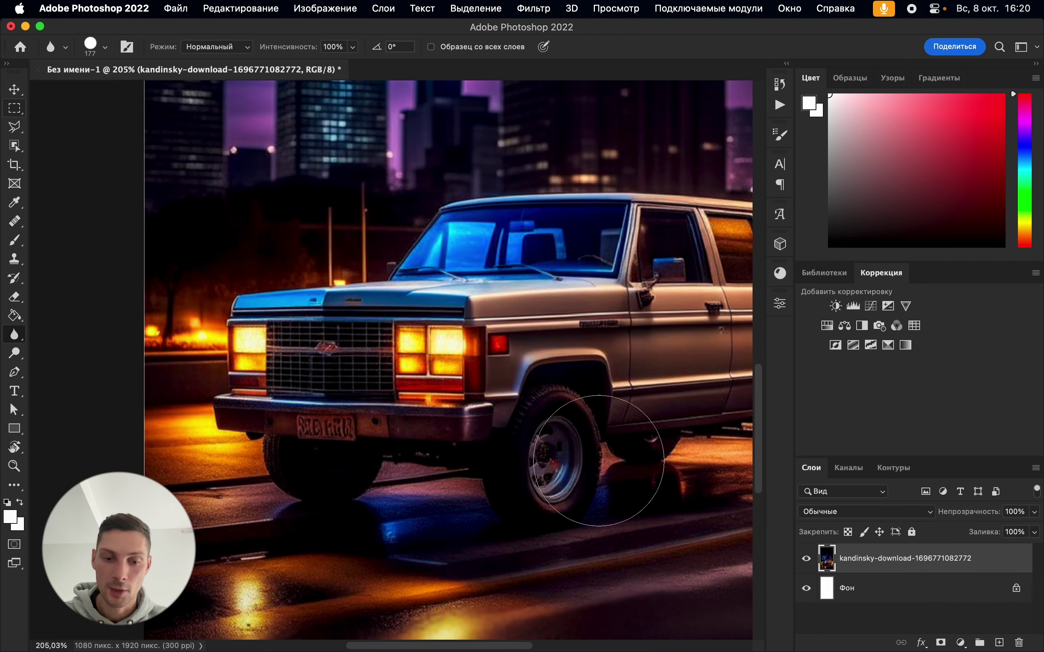
# Outline the headlight on the left of the grille with the Polygonal Lasso and copy it to a new layer
pyautogui.scroll(5, 213, 322)
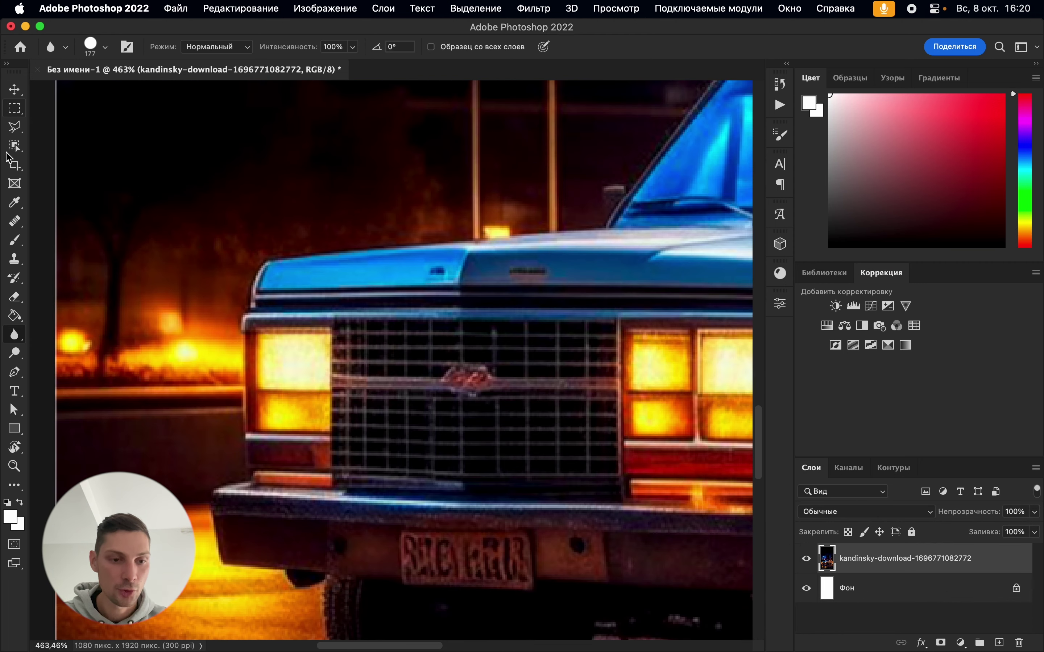
pyautogui.click(15, 128)
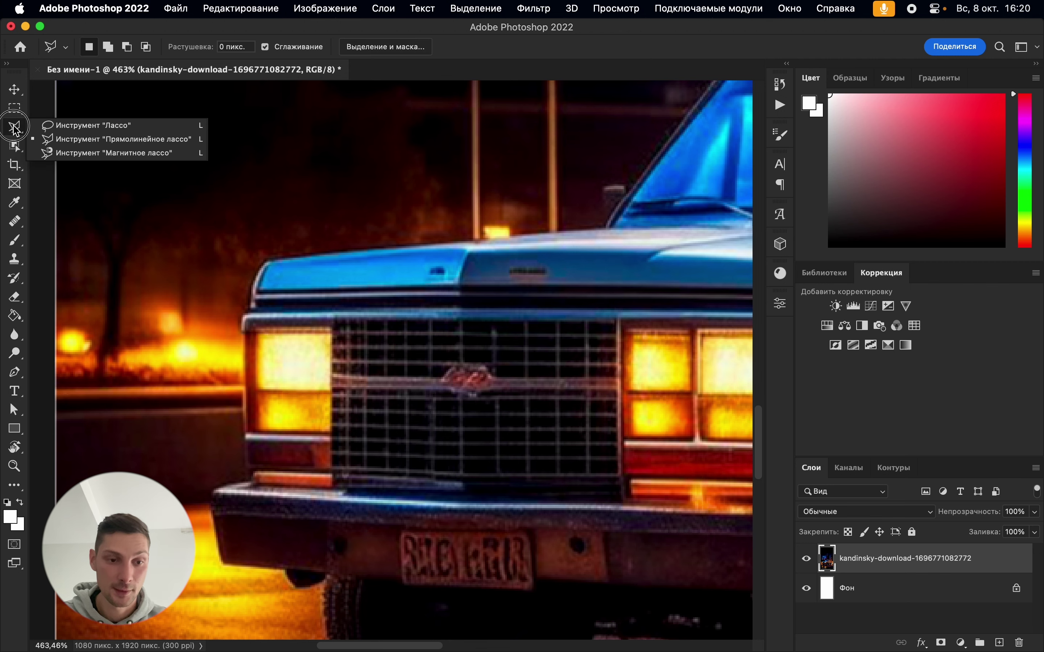
pyautogui.click(86, 139)
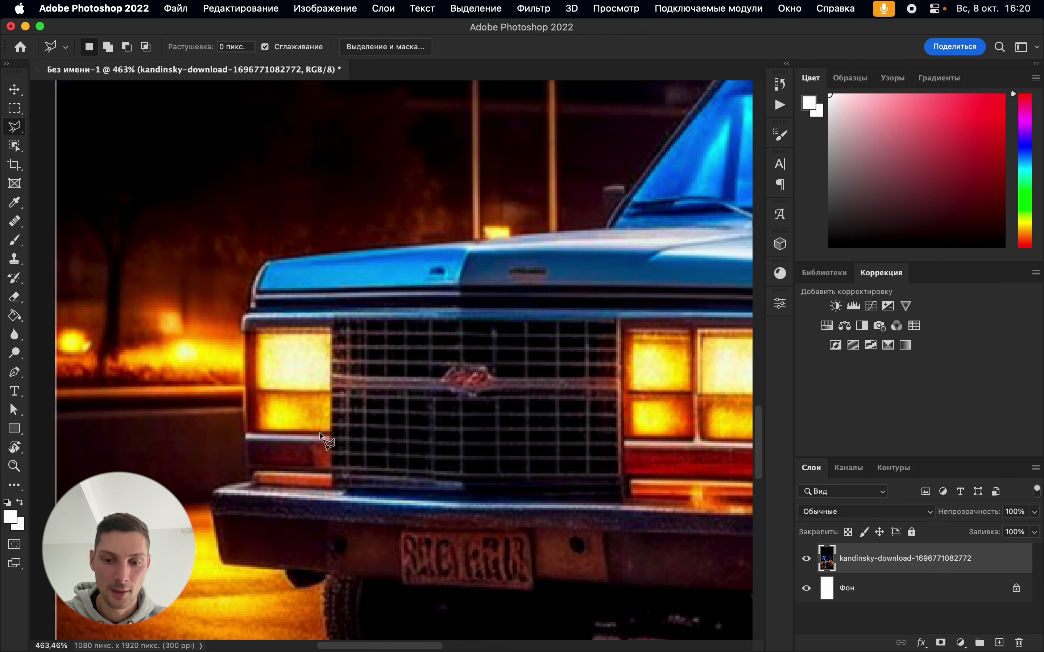
pyautogui.hscroll(2, 319, 432)
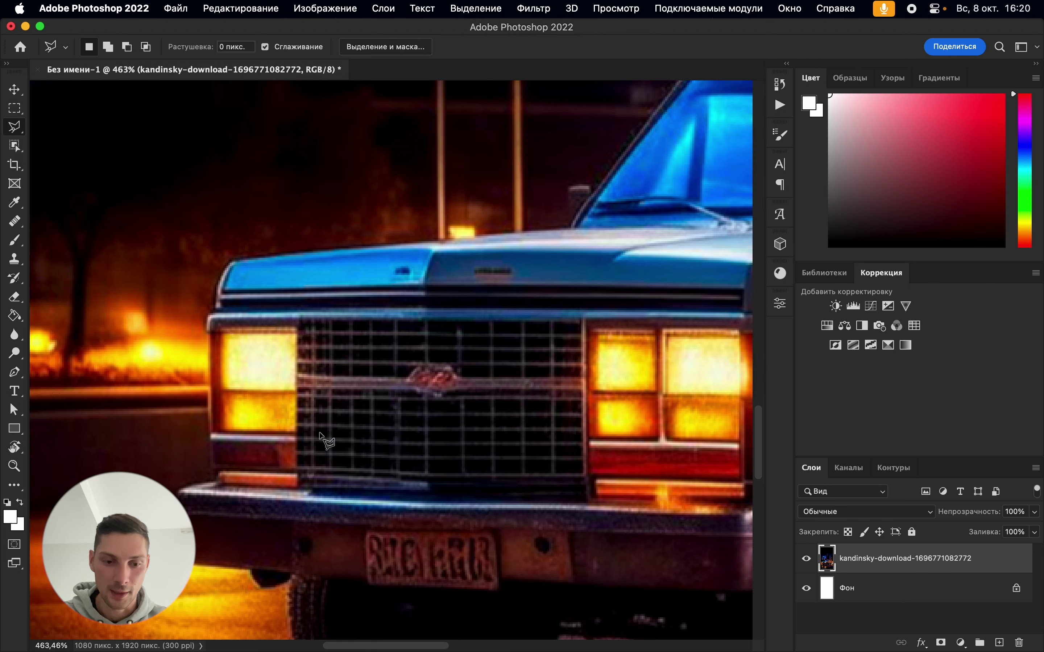
pyautogui.click(211, 433)
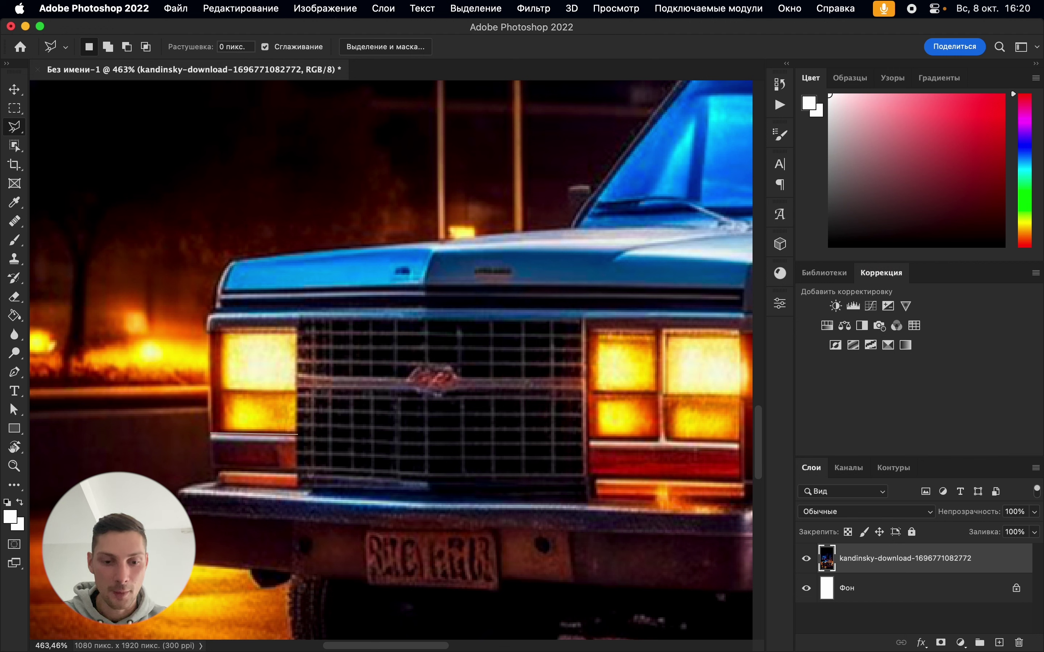
pyautogui.click(297, 433)
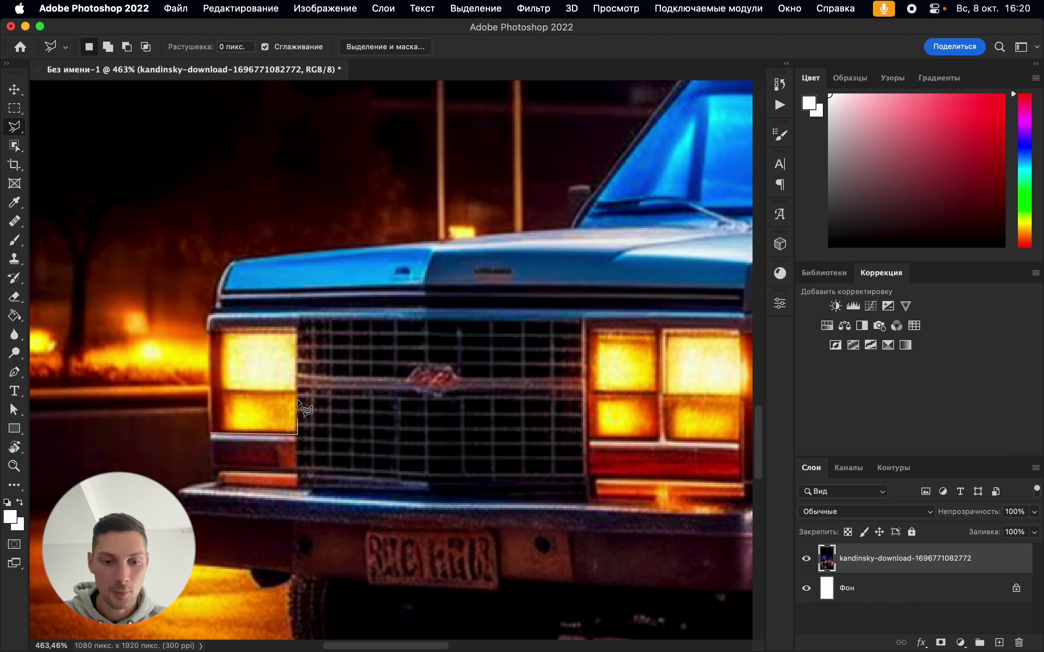
pyautogui.click(295, 327)
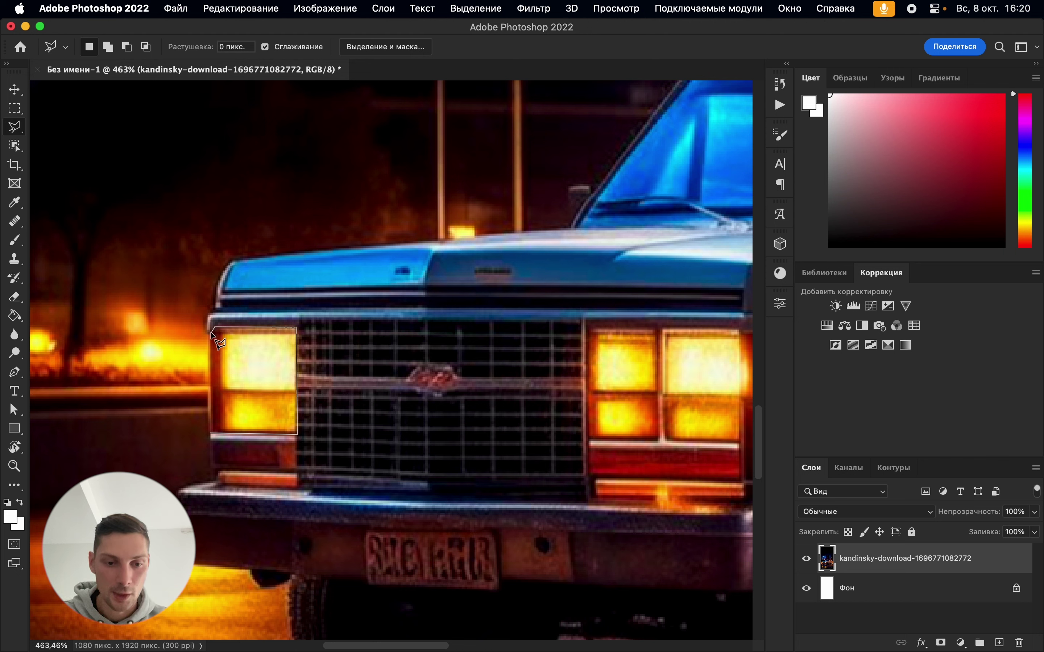
pyautogui.click(208, 332)
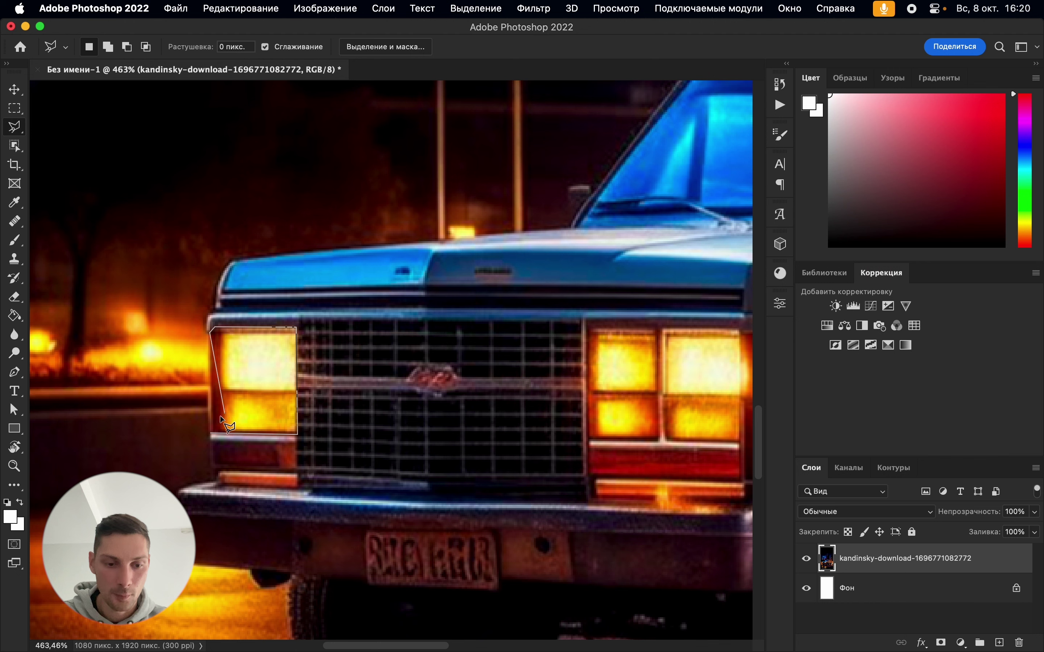
pyautogui.click(211, 433)
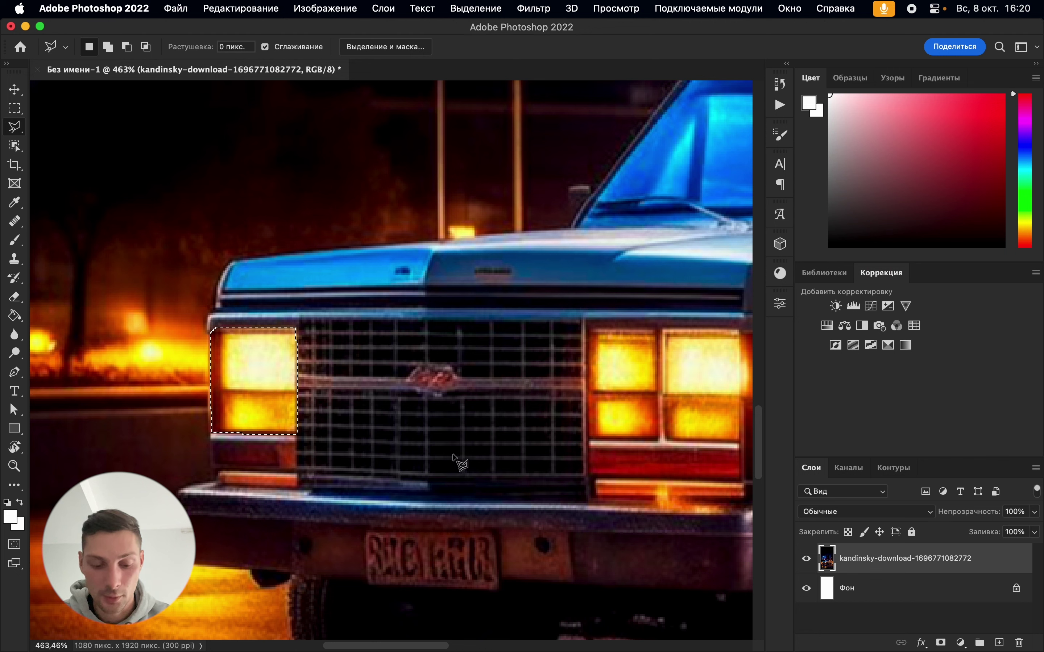
pyautogui.press('super+j')
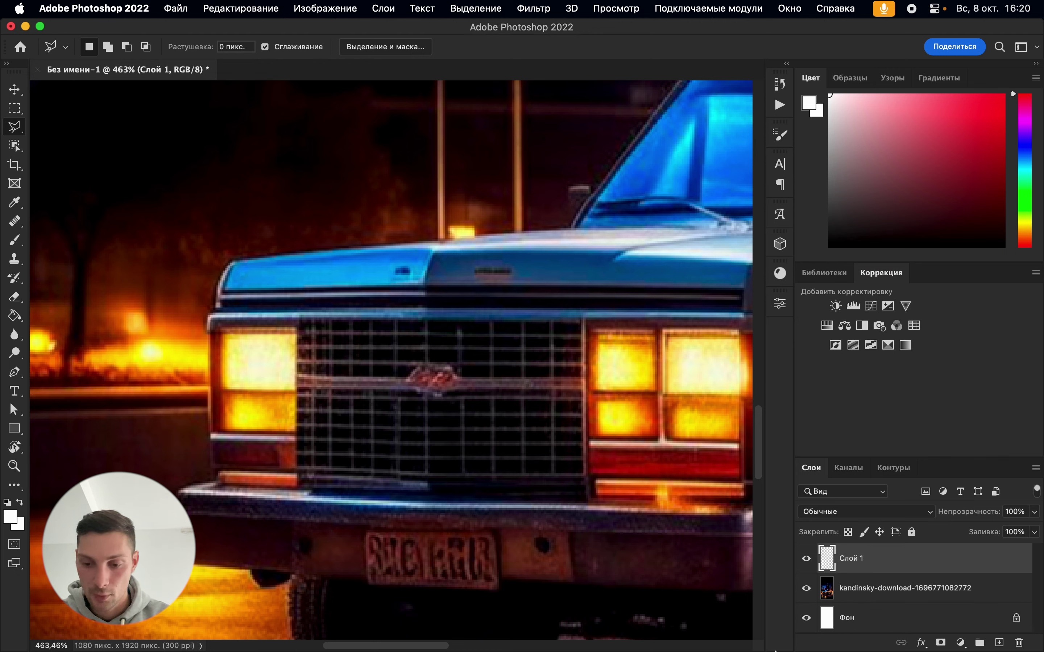
# Place the copied headlight over the inner lamp of the headlight right of the grille and flip it horizontally
pyautogui.press('super+t')
pyautogui.moveTo(248, 399); pyautogui.dragTo(636, 408)
pyautogui.hscroll(5, 636, 408)
pyautogui.moveTo(494, 396)
pyautogui.mouseDown()
pyautogui.moveTo(475, 396)
pyautogui.moveTo(483, 392)
pyautogui.mouseUp()
pyautogui.rightClick(486, 394)
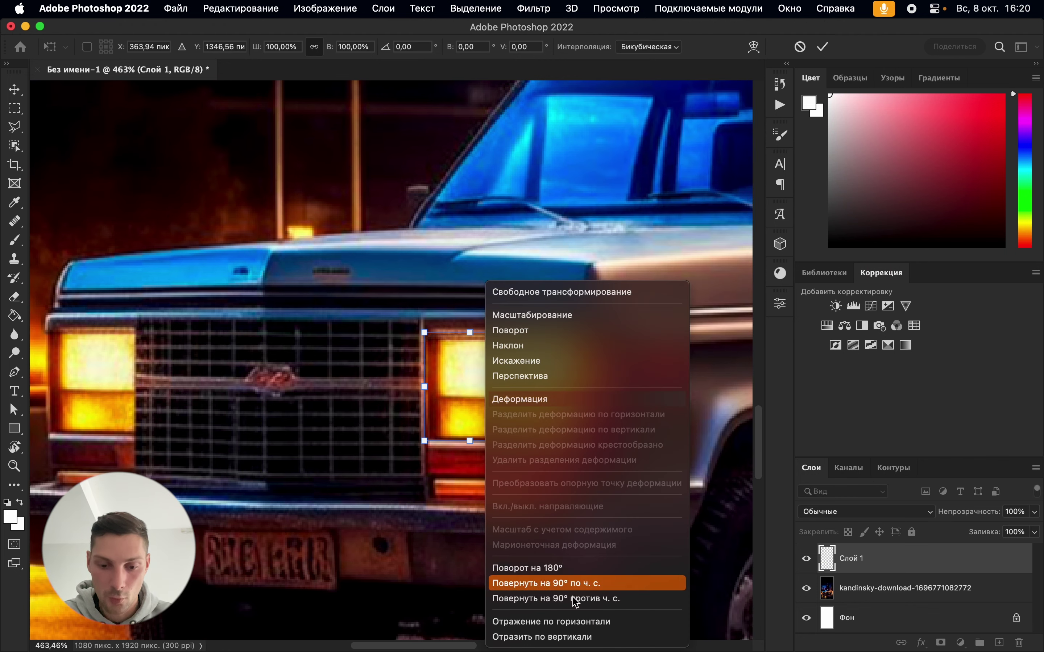
pyautogui.click(578, 621)
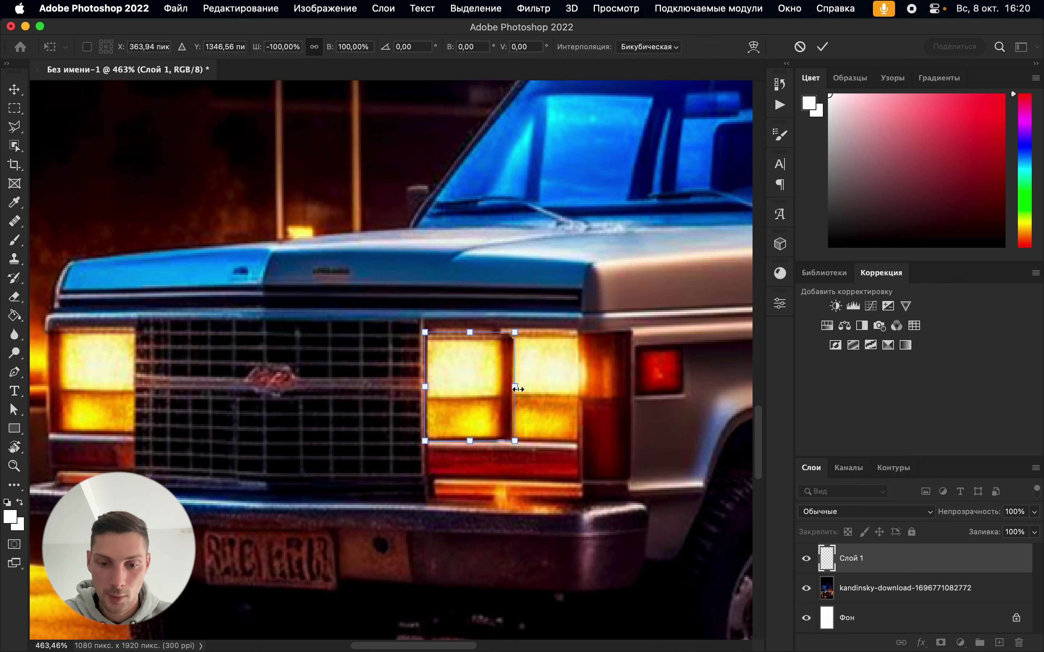
# Try stretching the mirrored copy over the whole headlight to about 181% width and 109% height, then undo the transformation
pyautogui.moveTo(518, 390); pyautogui.dragTo(592, 384)
pyautogui.moveTo(507, 333); pyautogui.dragTo(504, 323)
pyautogui.moveTo(505, 444); pyautogui.dragTo(506, 443)
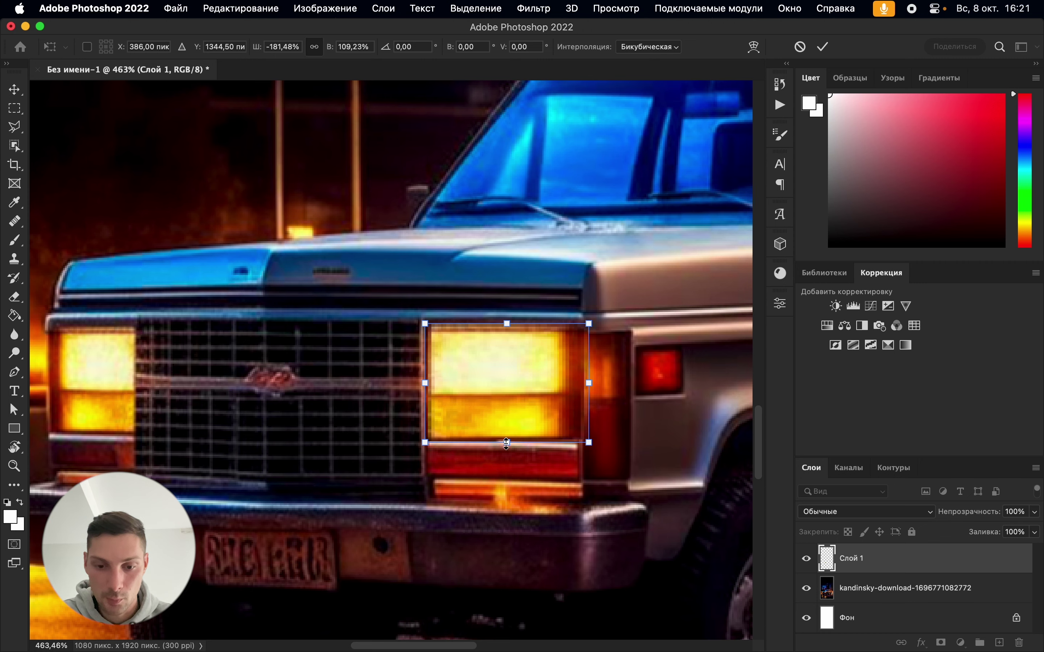
pyautogui.press('Return')
pyautogui.press('l')
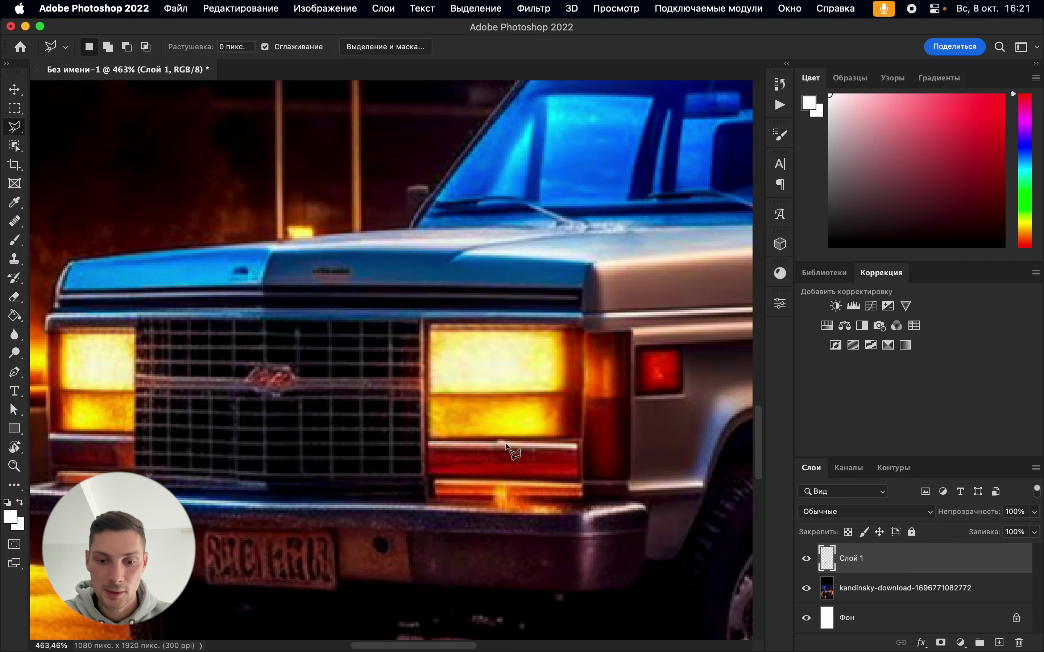
pyautogui.scroll(-3, 506, 444)
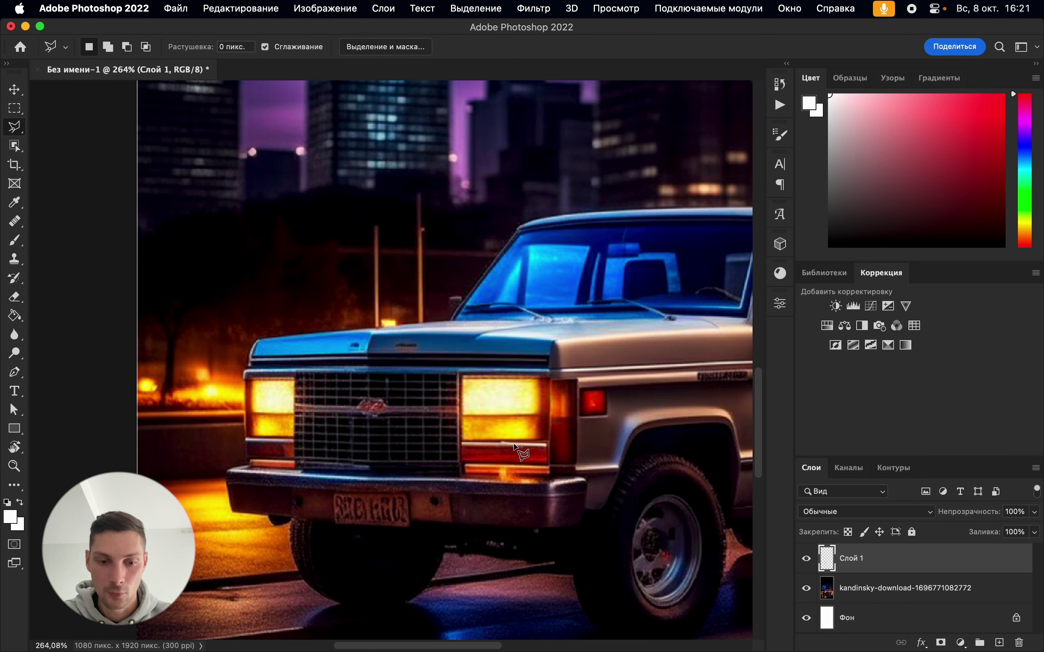
pyautogui.press('super+z')
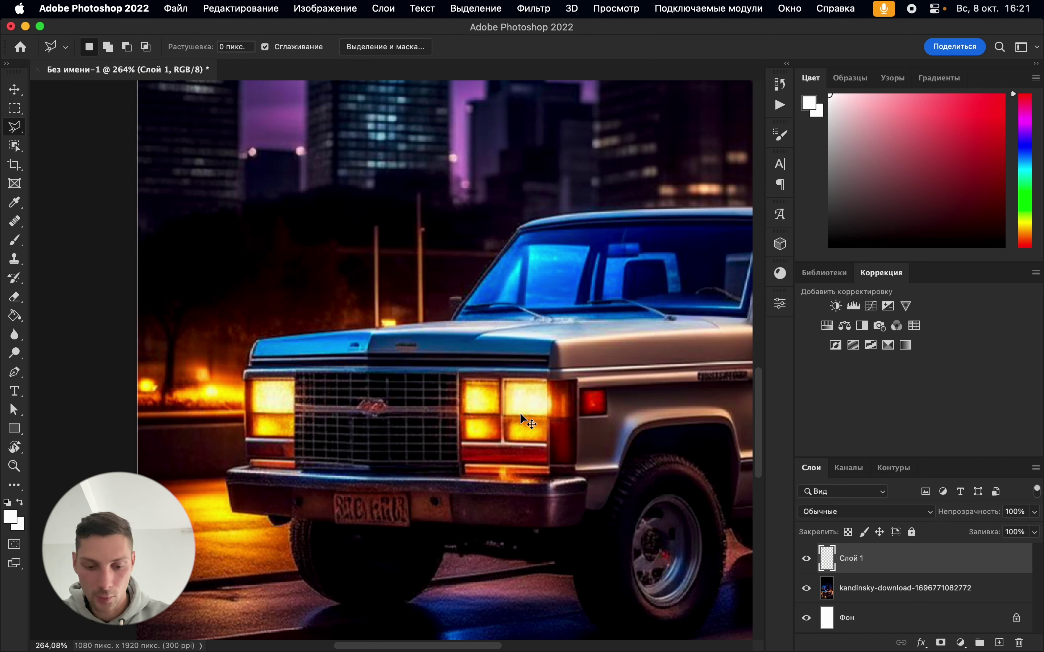
# Move the unflipped headlight copy over the inner lamp right of the grille and stretch its height to about 103%
pyautogui.press('super+t')
pyautogui.moveTo(266, 416); pyautogui.dragTo(494, 411)
pyautogui.click(483, 379)
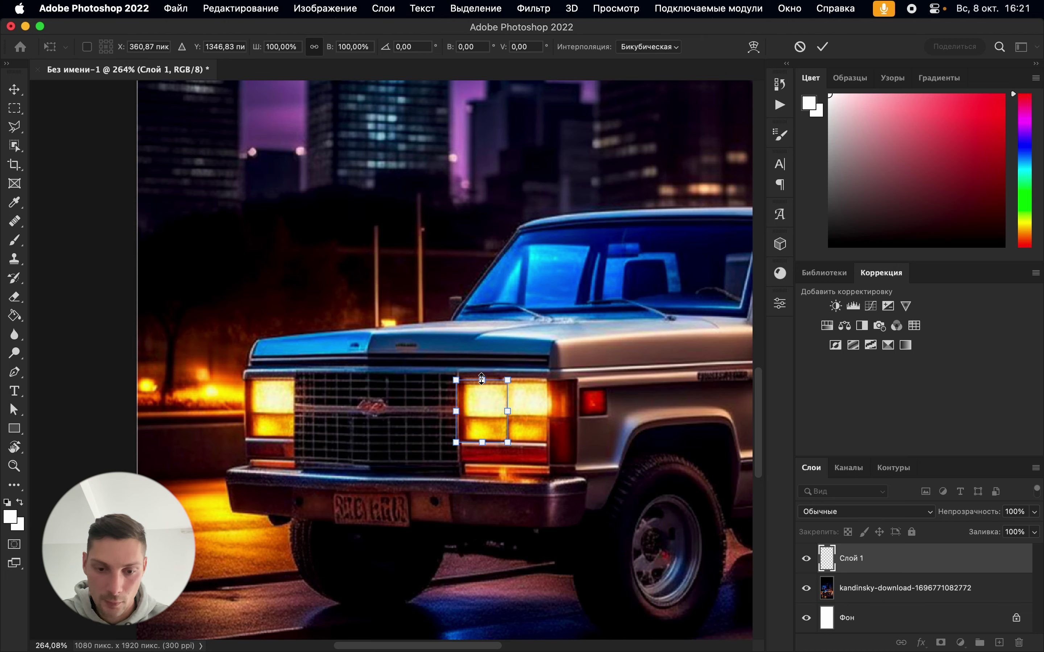
pyautogui.hscroll(-2, 483, 379)
pyautogui.scroll(5, 481, 378)
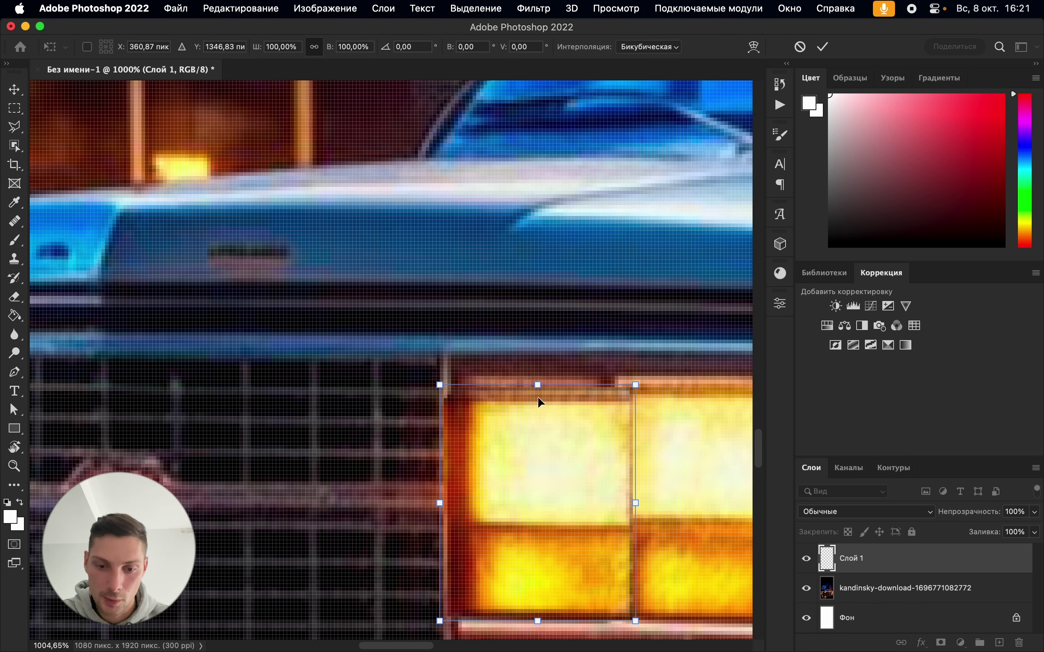
pyautogui.moveTo(538, 388); pyautogui.dragTo(533, 415)
pyautogui.scroll(-5, 531, 412)
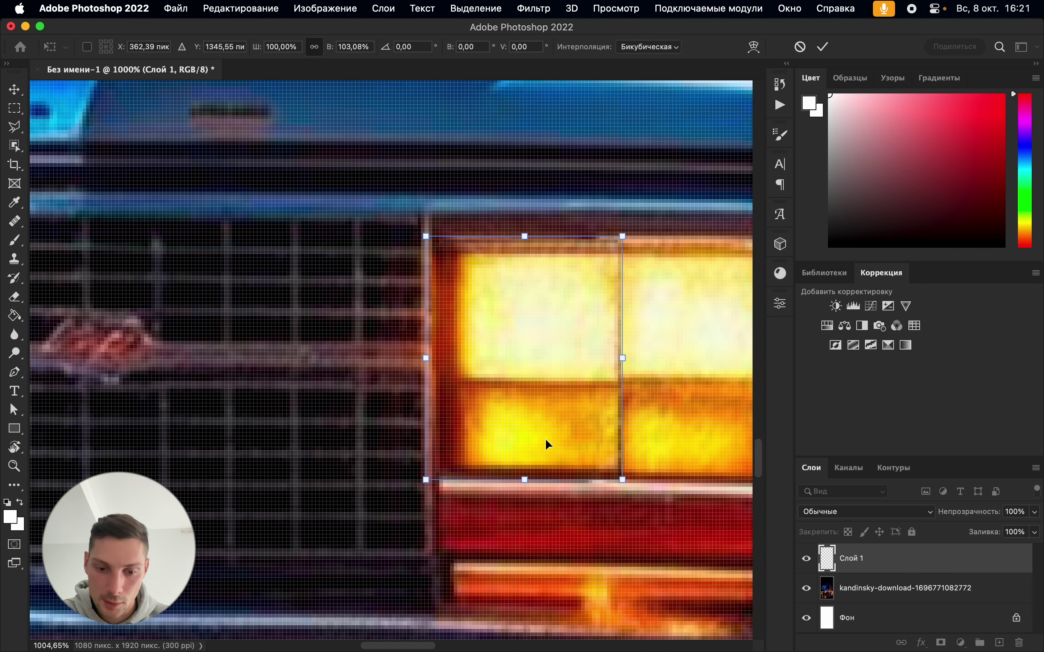
pyautogui.press('Return')
pyautogui.press('l')
# Merge the headlight copy with the car image layer, leaving the background layer separate
pyautogui.scroll(-4, 675, 440)
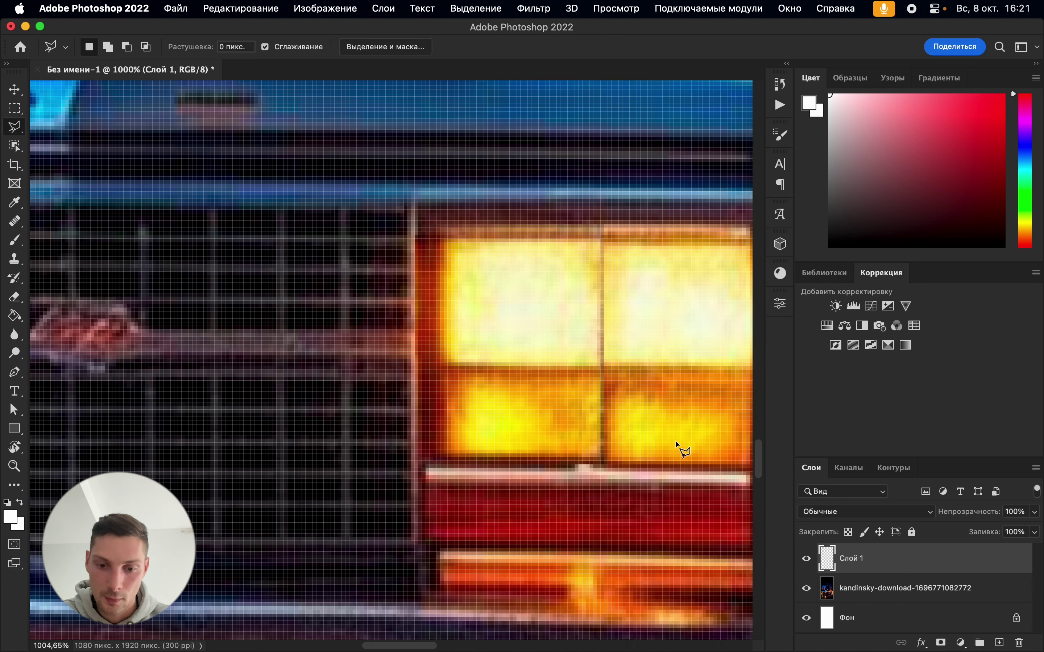
pyautogui.scroll(-3, 675, 440)
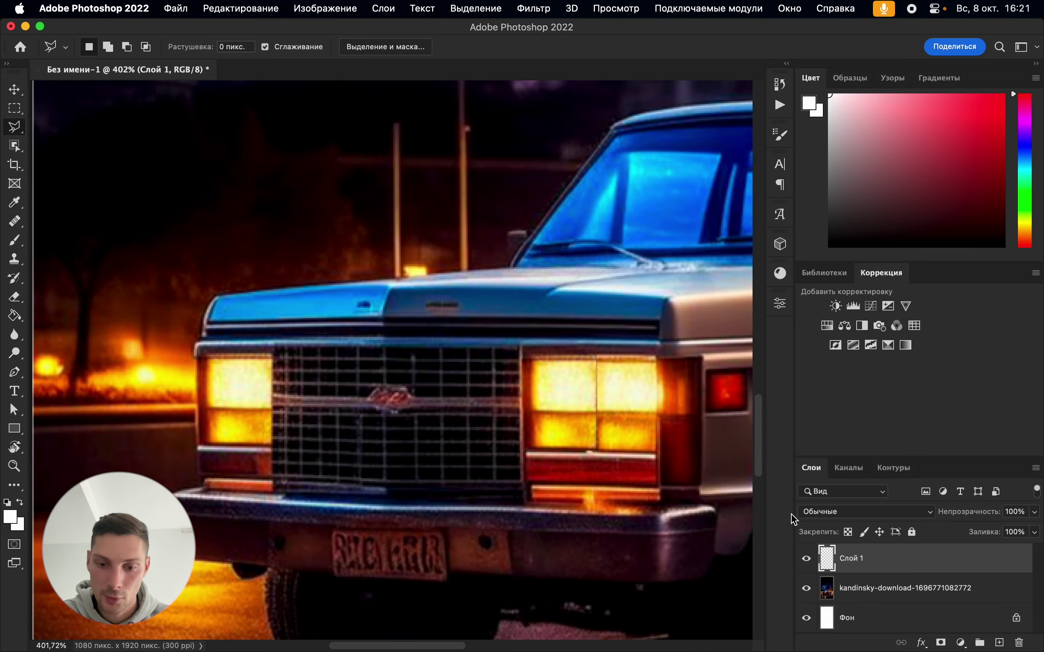
pyautogui.scroll(4, 676, 483)
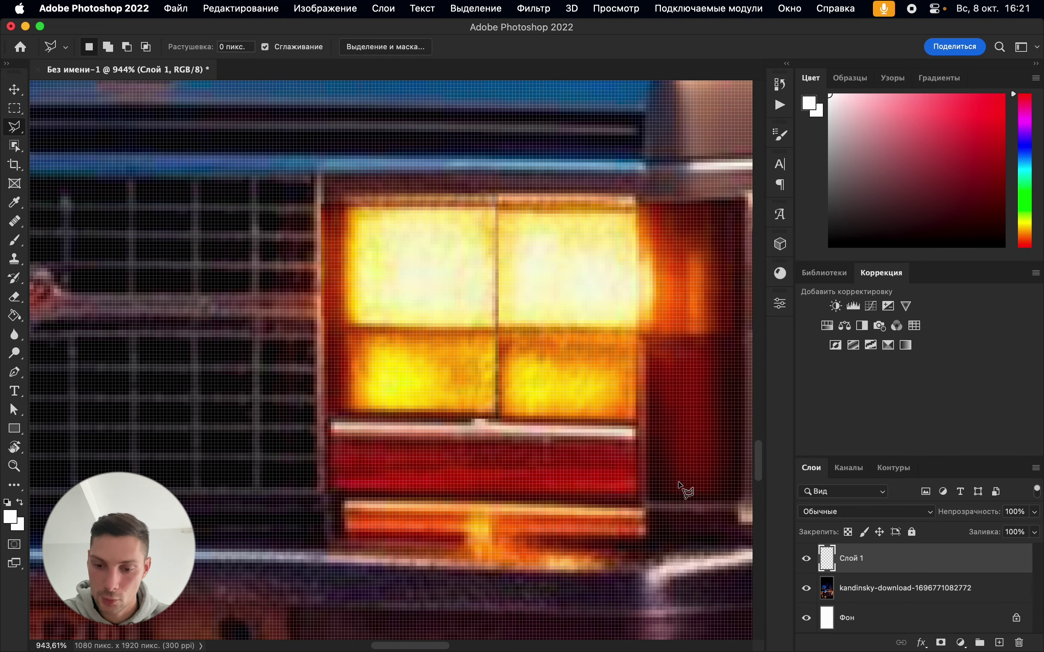
pyautogui.keyDown('shift'); pyautogui.click(898, 589); pyautogui.keyUp('shift')
pyautogui.rightClick(899, 590)
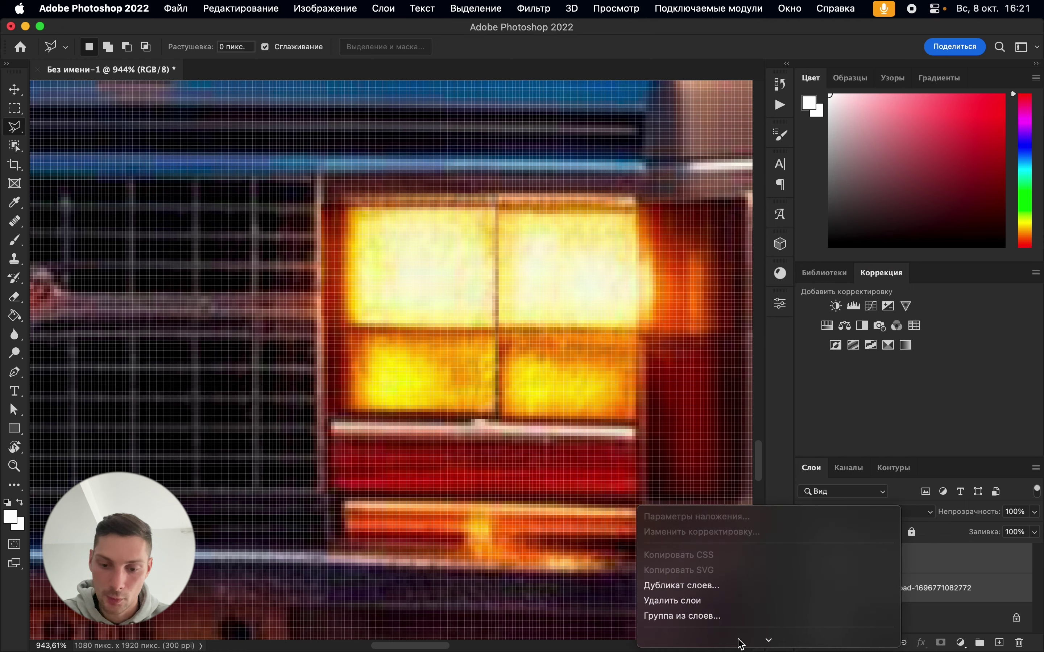
pyautogui.scroll(-5, 720, 602)
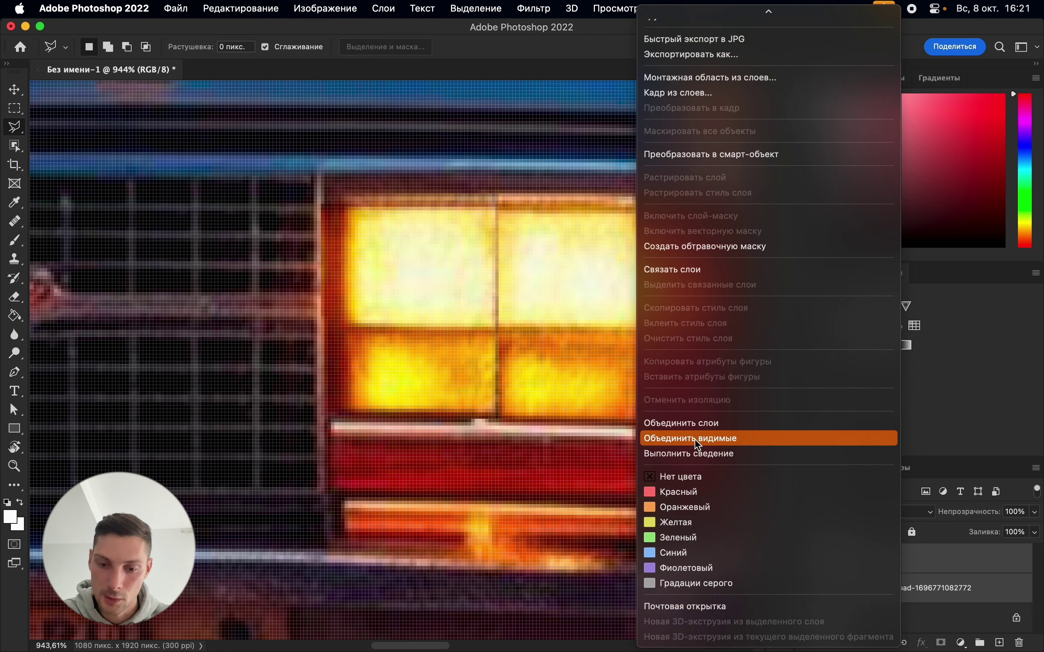
pyautogui.click(696, 428)
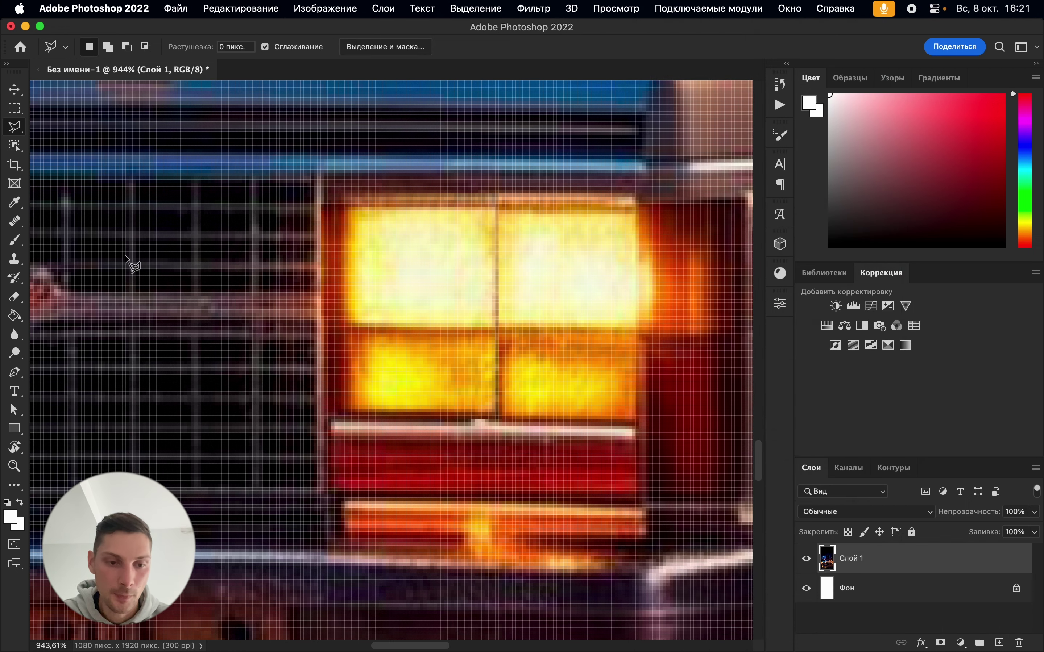
# Try filling a rectangular selection across the divider in the lower yellow lamps of the headlight right of the grille
pyautogui.click(16, 108)
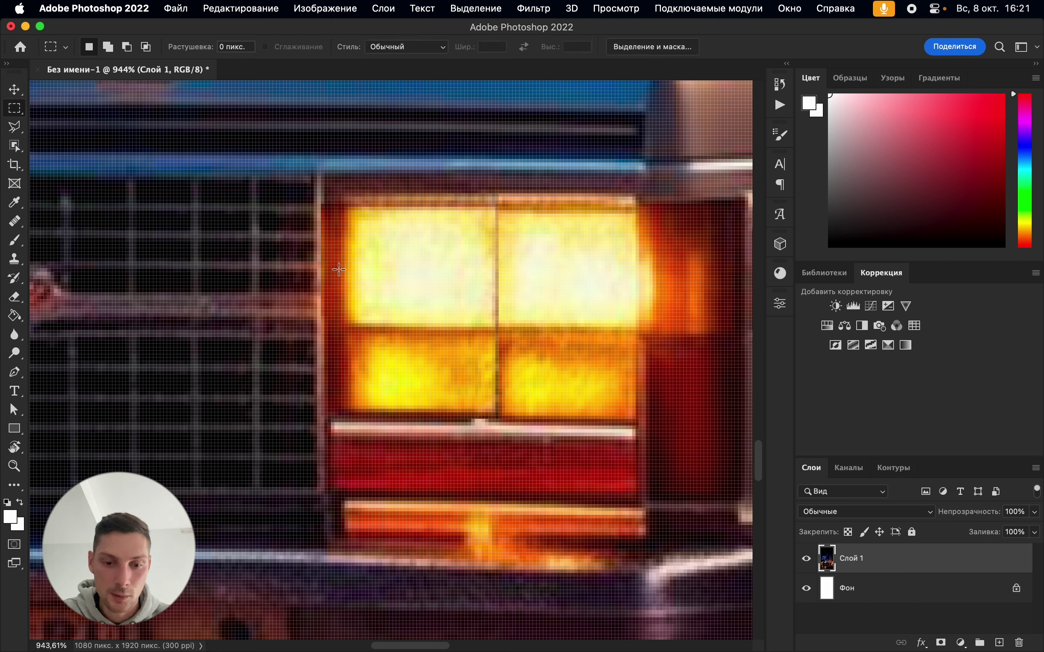
pyautogui.moveTo(411, 412); pyautogui.dragTo(617, 335)
pyautogui.rightClick(548, 374)
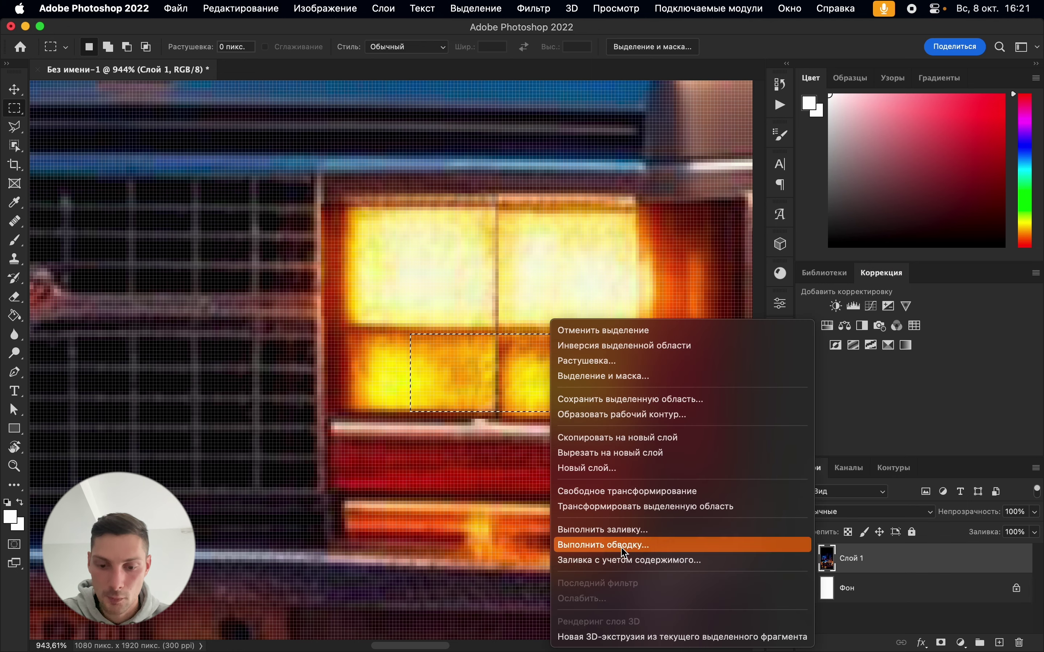
pyautogui.click(622, 532)
pyautogui.press('Return')
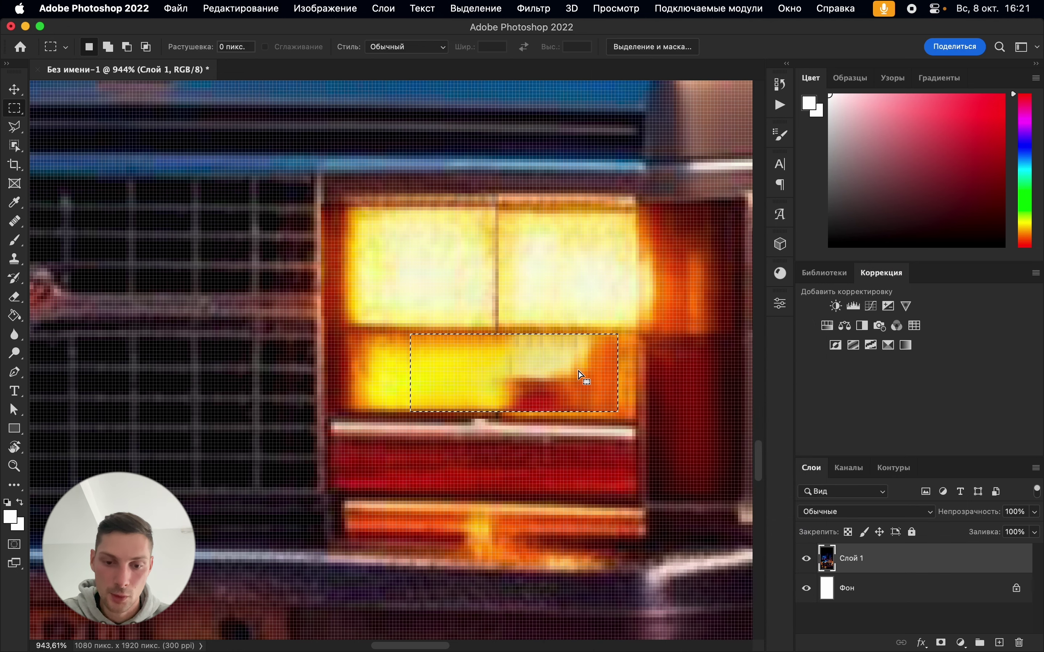
# Try filling a rectangular selection across the divider in the upper bright lamps of the same headlight, then clear the selection
pyautogui.moveTo(427, 323); pyautogui.dragTo(636, 211)
pyautogui.rightClick(560, 282)
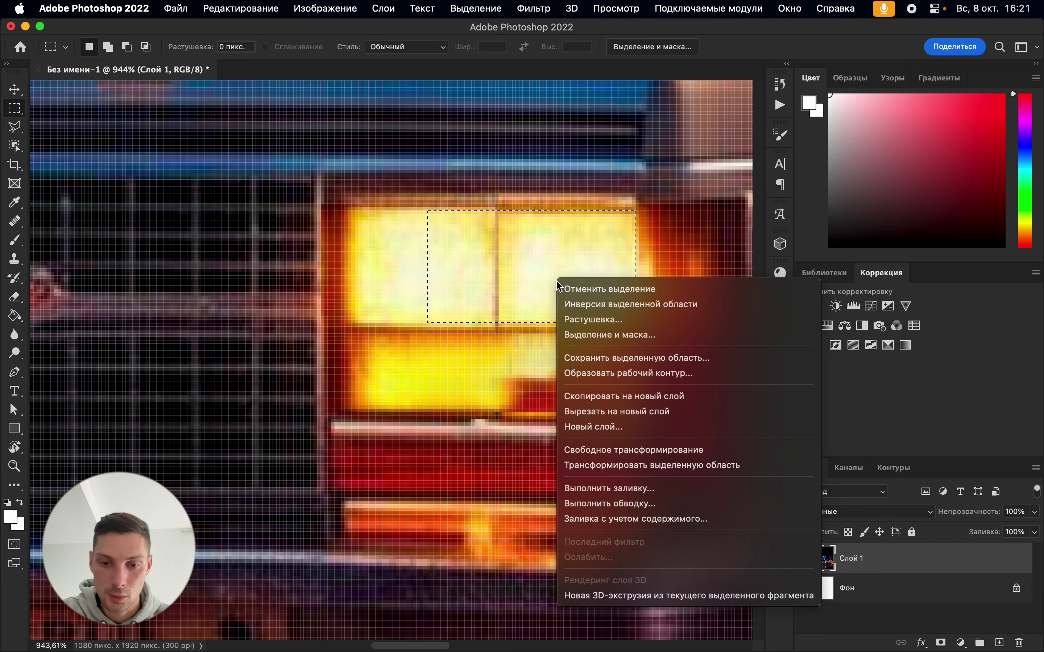
pyautogui.click(618, 488)
pyautogui.press('Return')
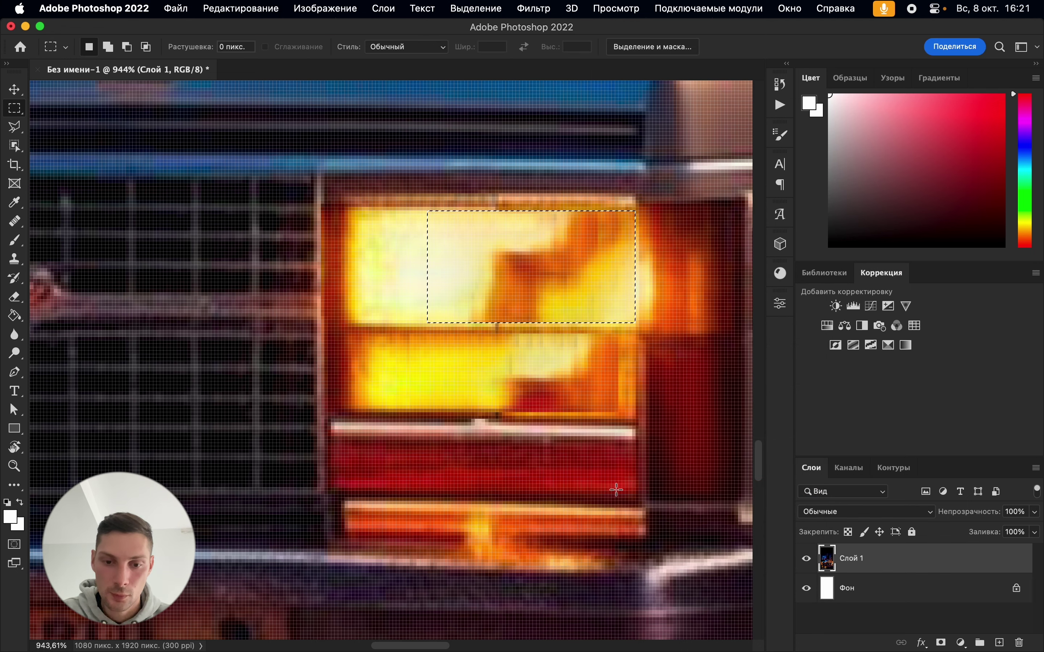
pyautogui.press('super+d')
# Check the headlight against the whole car and undo both rectangular fills
pyautogui.scroll(-5, 561, 385)
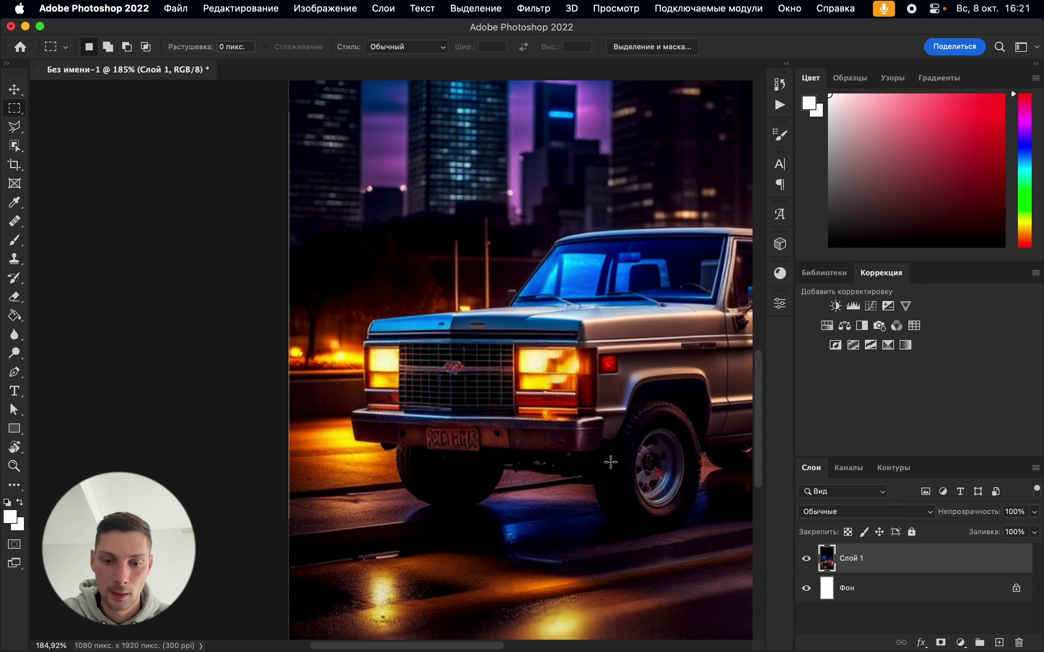
pyautogui.scroll(-2, 610, 462)
pyautogui.scroll(4, 604, 422)
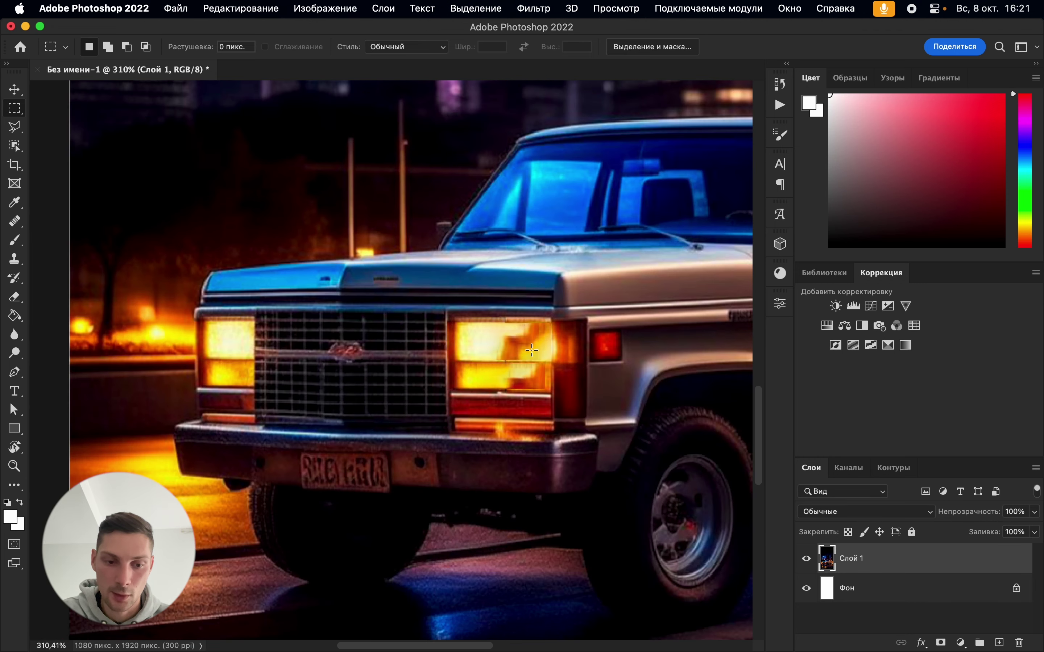
pyautogui.scroll(3, 531, 350)
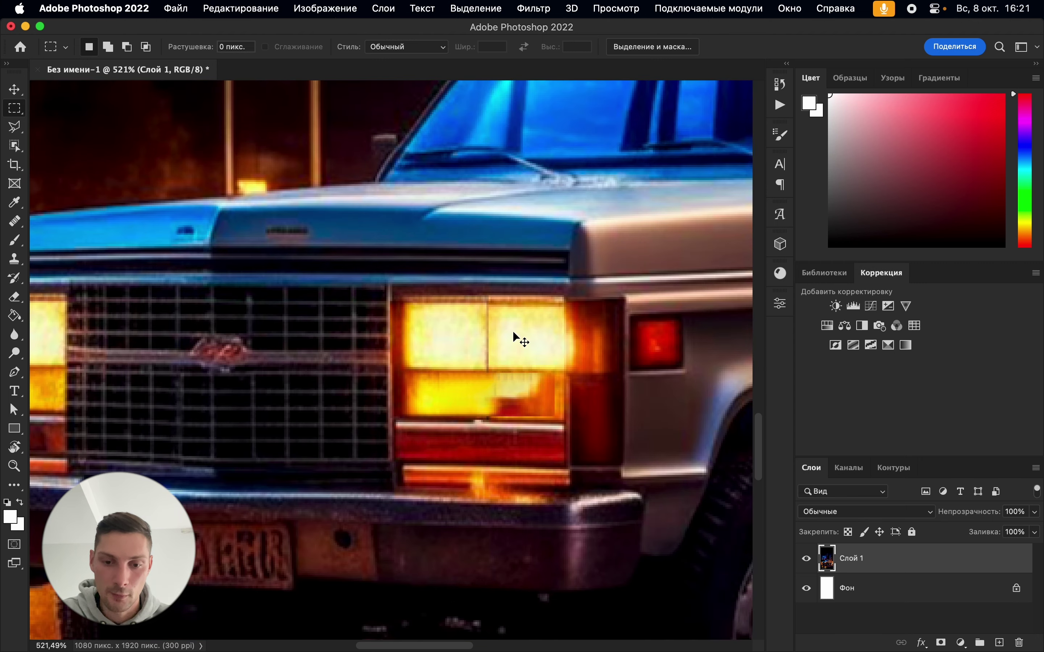
pyautogui.press('super+z')
pyautogui.scroll(2, 502, 365)
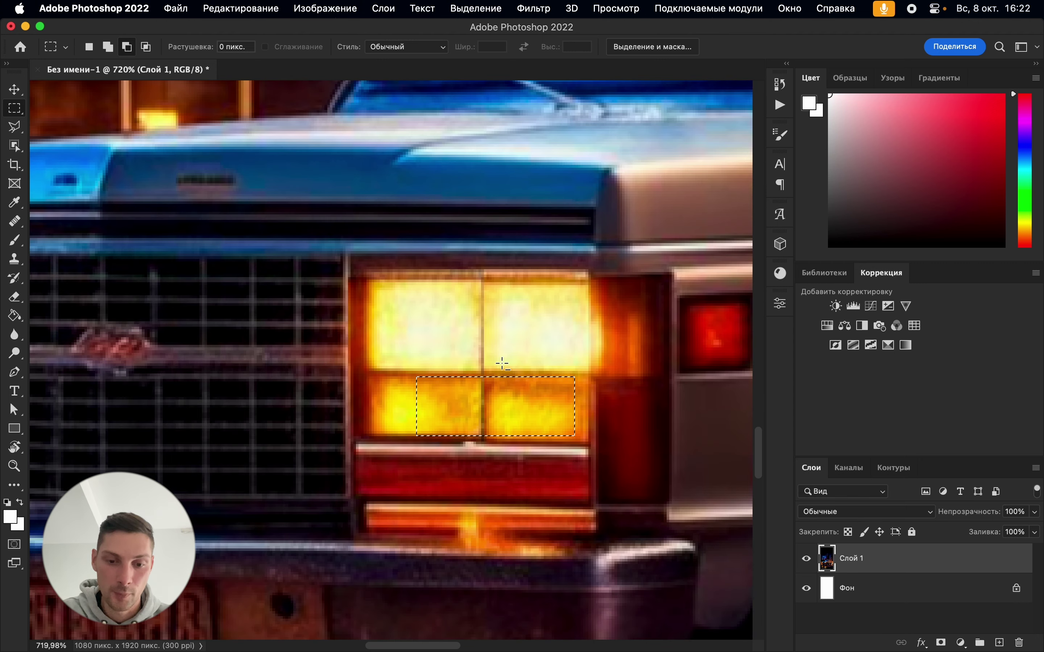
# Clear the remaining selection and set up the Clone Stamp with a 12 px brush
pyautogui.click(14, 259)
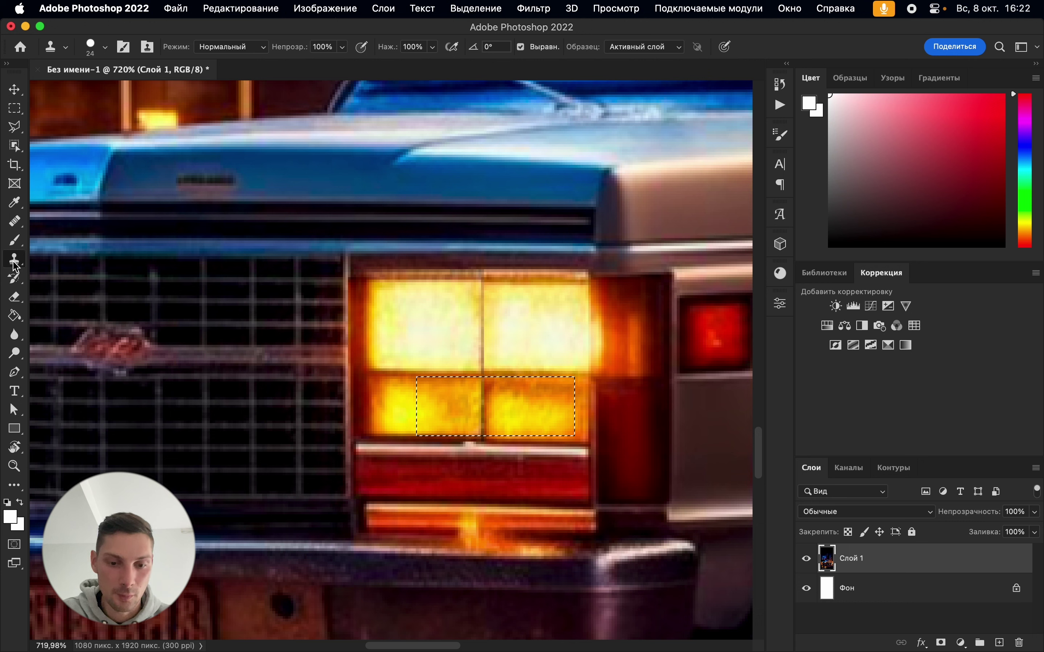
pyautogui.press('super+d')
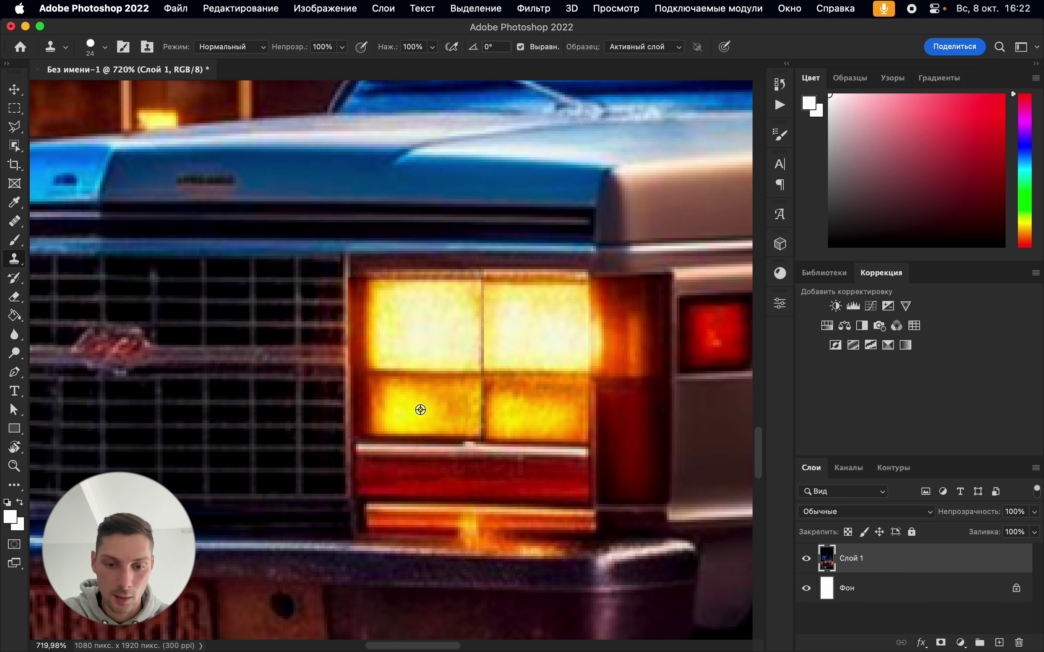
pyautogui.rightClick(454, 413)
pyautogui.moveTo(543, 427); pyautogui.dragTo(537, 427)
# Try cloning over the vertical divider in the lower lamps, then undo the strokes
pyautogui.click(419, 380)
pyautogui.moveTo(419, 380); pyautogui.dragTo(486, 403)
pyautogui.press('super+z')
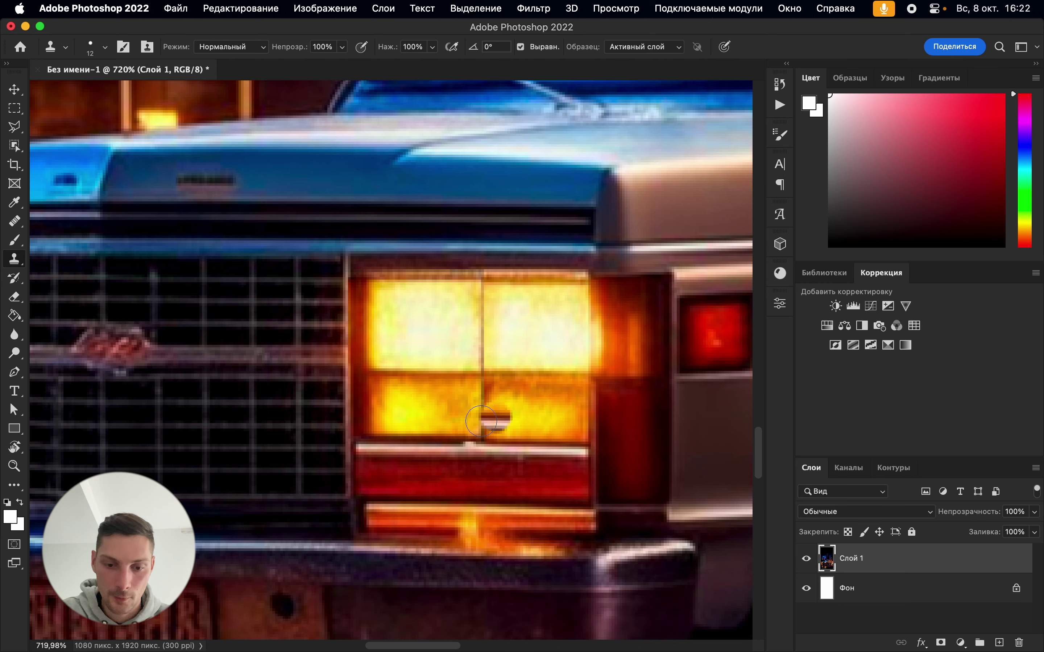
pyautogui.press('super+z')
# Clone glowing lamp texture from beside the vertical divider over it, through both the lower and upper lamps
pyautogui.keyDown('alt'); pyautogui.click(446, 410); pyautogui.keyUp('alt')
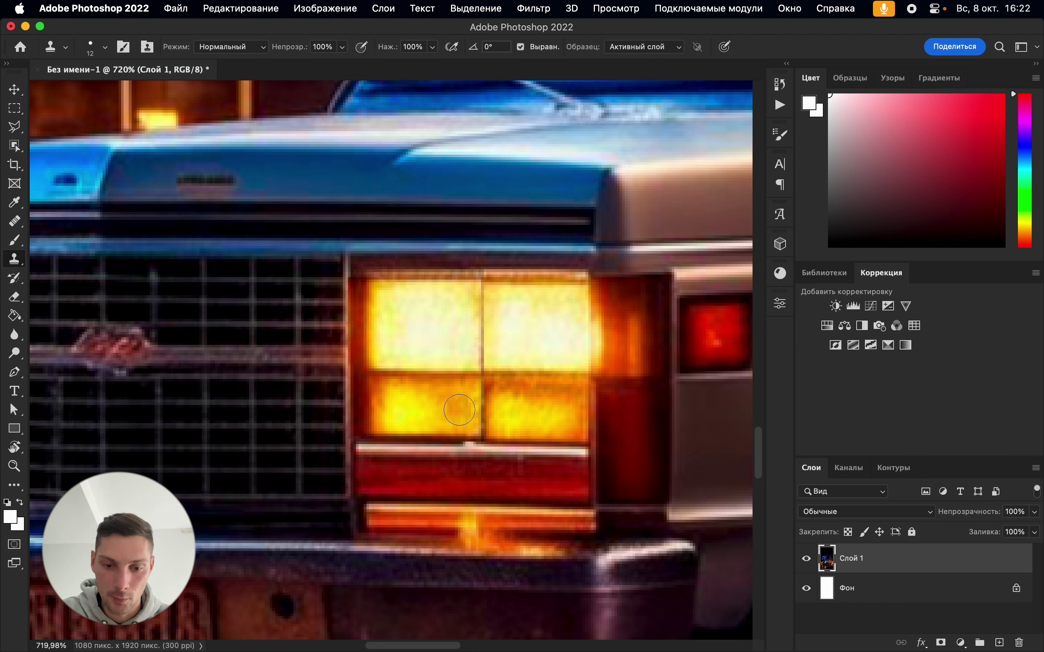
pyautogui.moveTo(482, 390)
pyautogui.mouseDown()
pyautogui.moveTo(485, 424)
pyautogui.moveTo(483, 296)
pyautogui.mouseUp()
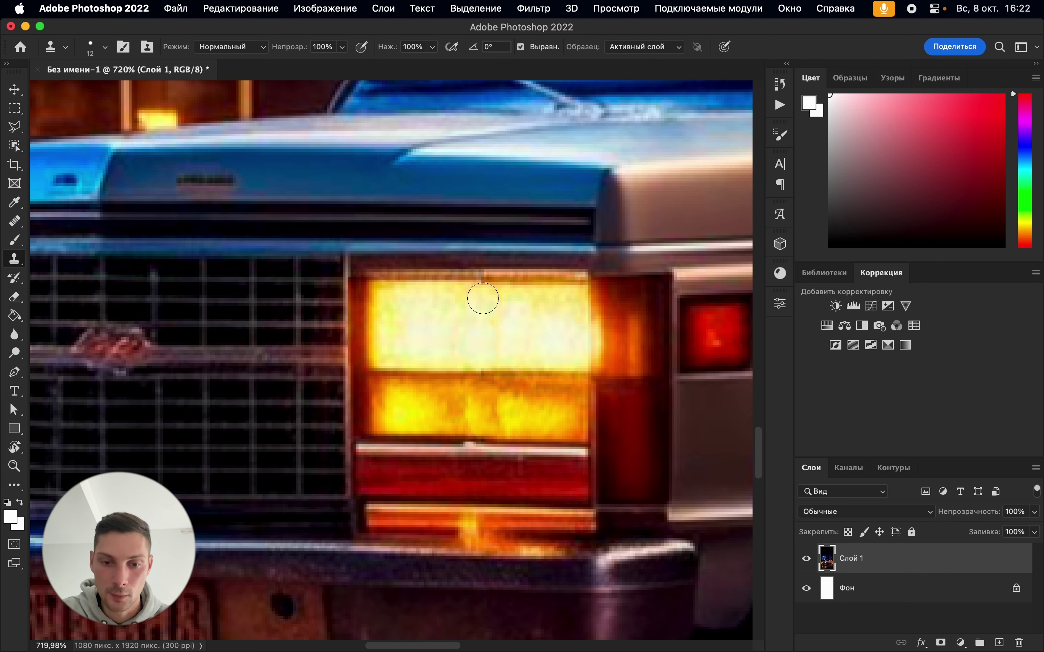
pyautogui.scroll(-5, 521, 349)
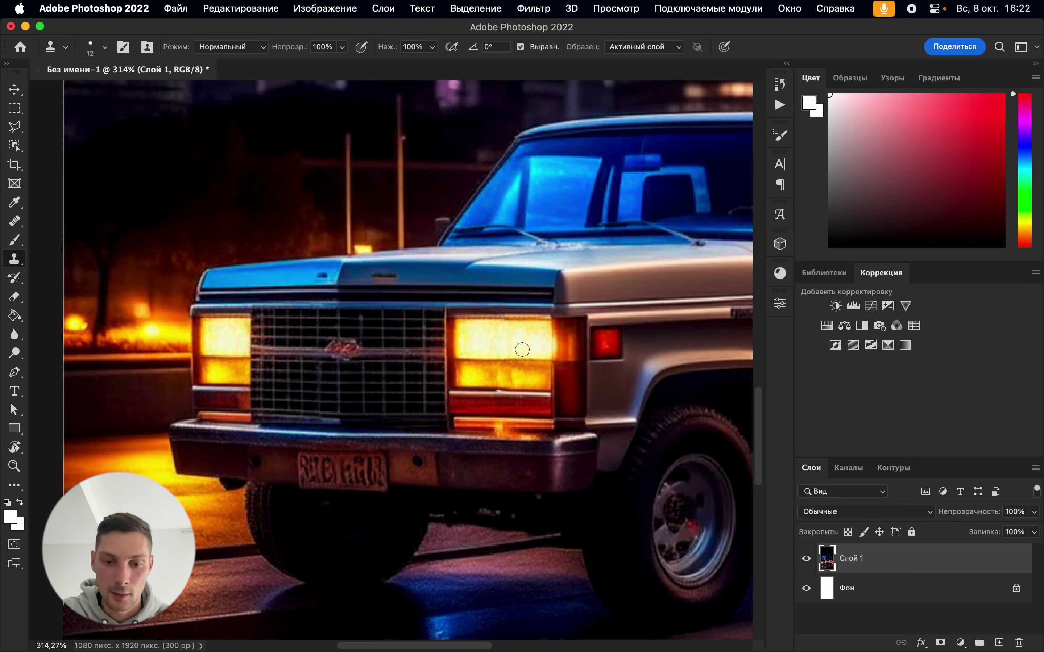
pyautogui.scroll(-2, 647, 421)
pyautogui.scroll(-3, 647, 420)
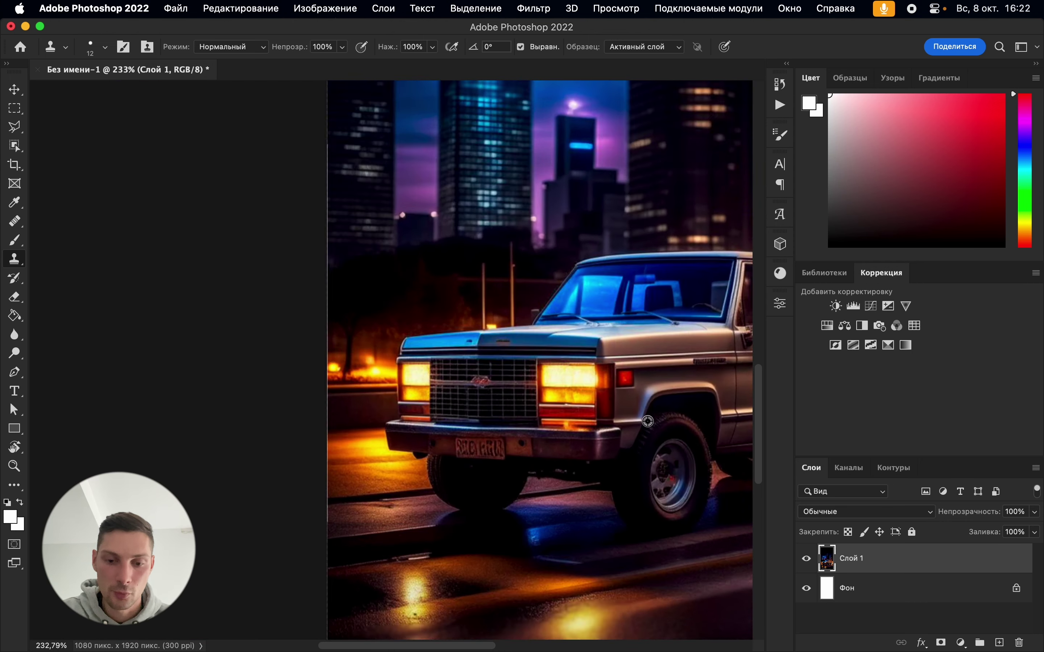
pyautogui.scroll(2, 596, 381)
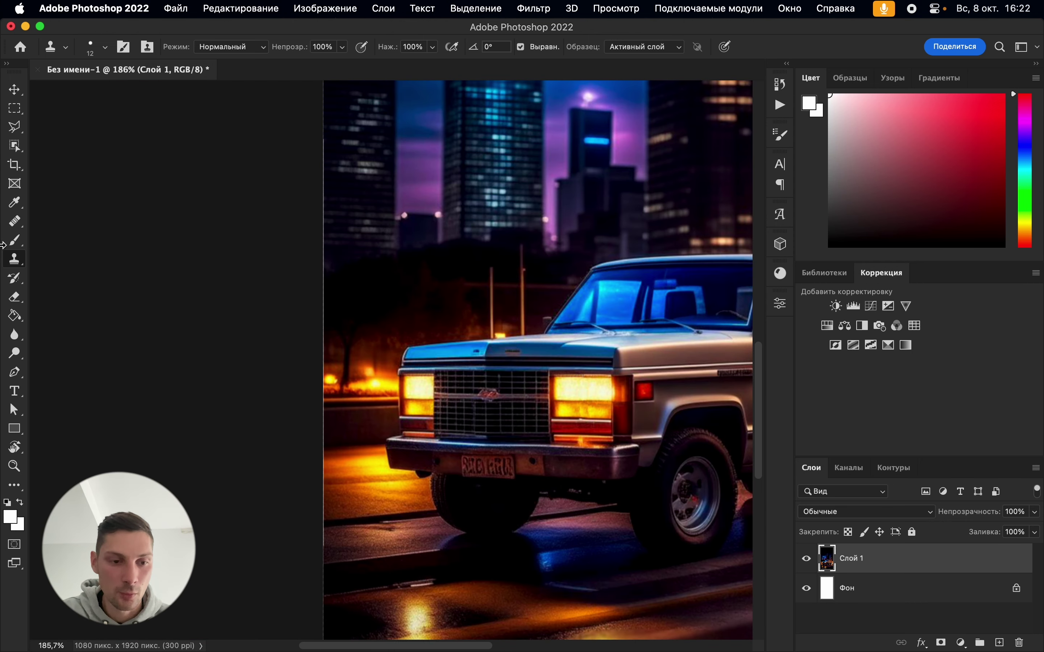
# Switch to the Healing Brush and set its size to 15 px for retouching the headlight
pyautogui.click(14, 222)
pyautogui.rightClick(15, 222)
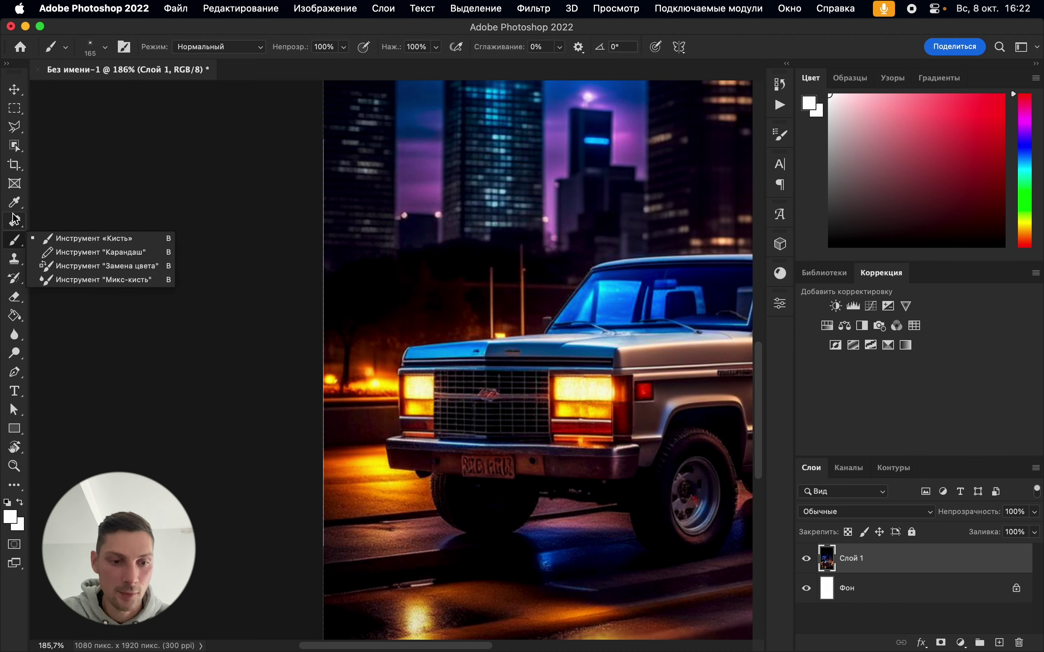
pyautogui.click(65, 250)
pyautogui.rightClick(14, 220)
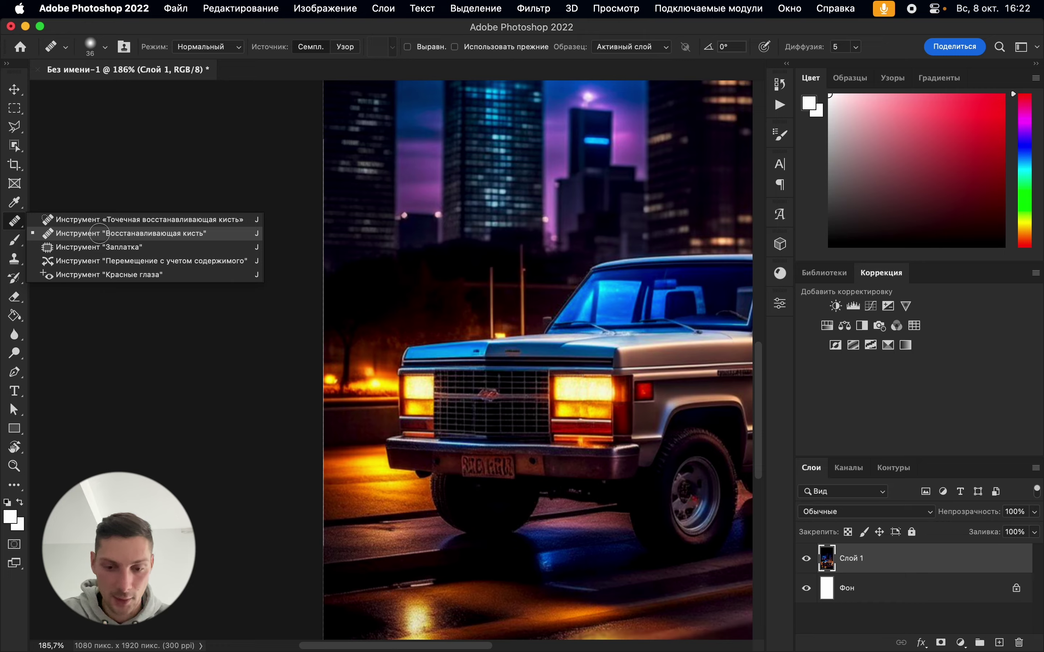
pyautogui.click(100, 236)
pyautogui.scroll(10, 604, 407)
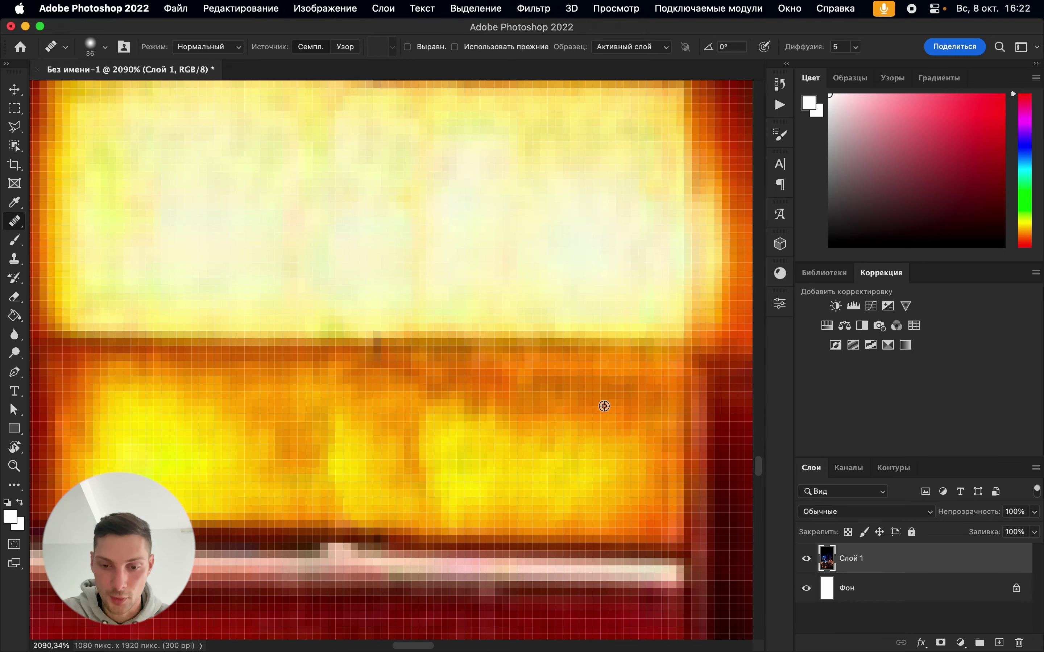
pyautogui.scroll(-4, 548, 440)
pyautogui.rightClick(548, 441)
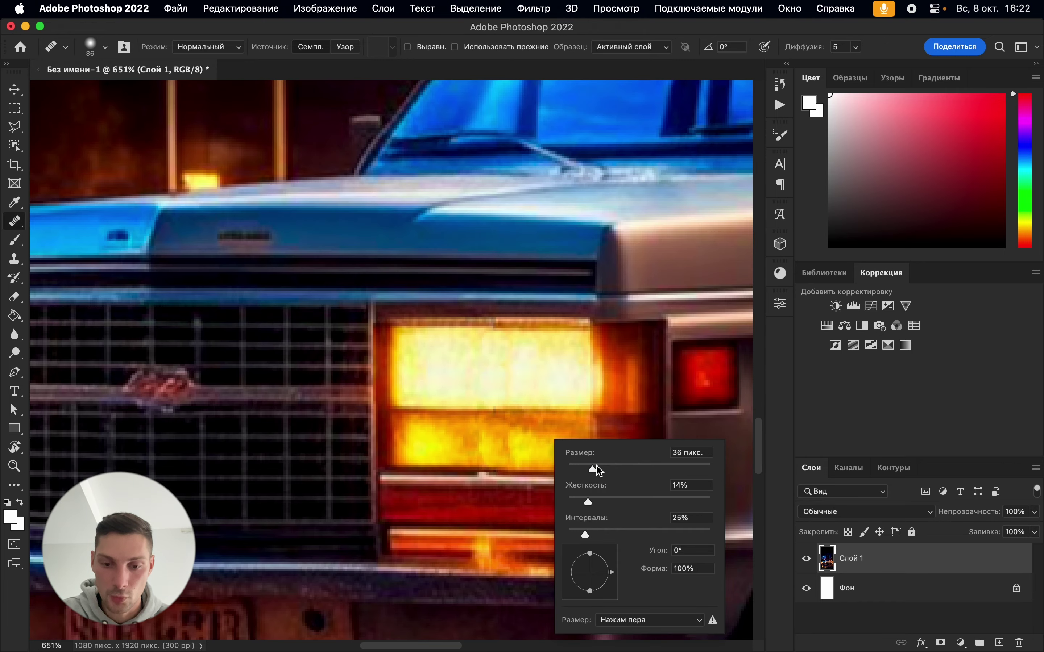
pyautogui.moveTo(598, 471); pyautogui.dragTo(578, 468)
pyautogui.press('Return')
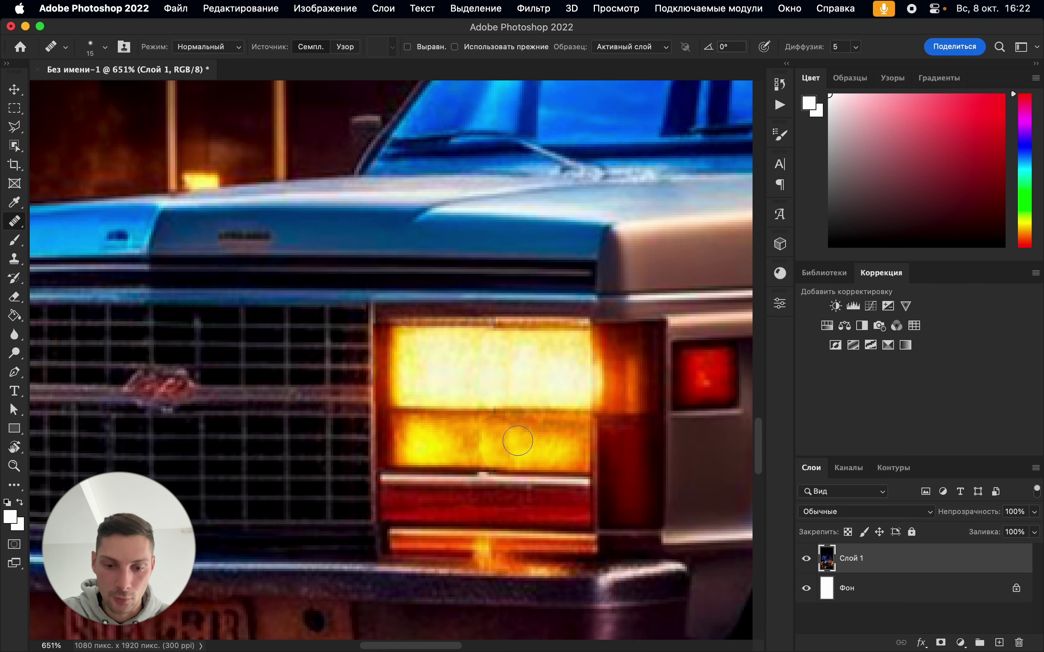
pyautogui.rightClick(550, 453)
pyautogui.press('Return')
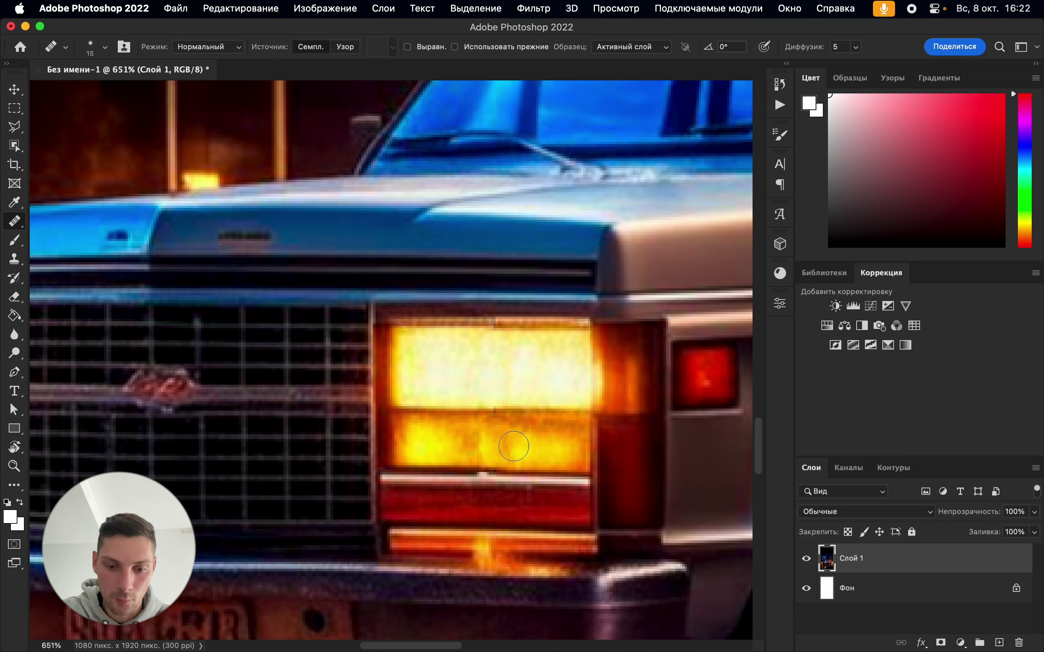
# Heal the uneven cloned patches in the lower yellow band and the upper bright band of the headlight right of the grille
pyautogui.moveTo(513, 446); pyautogui.dragTo(492, 443)
pyautogui.click(468, 445)
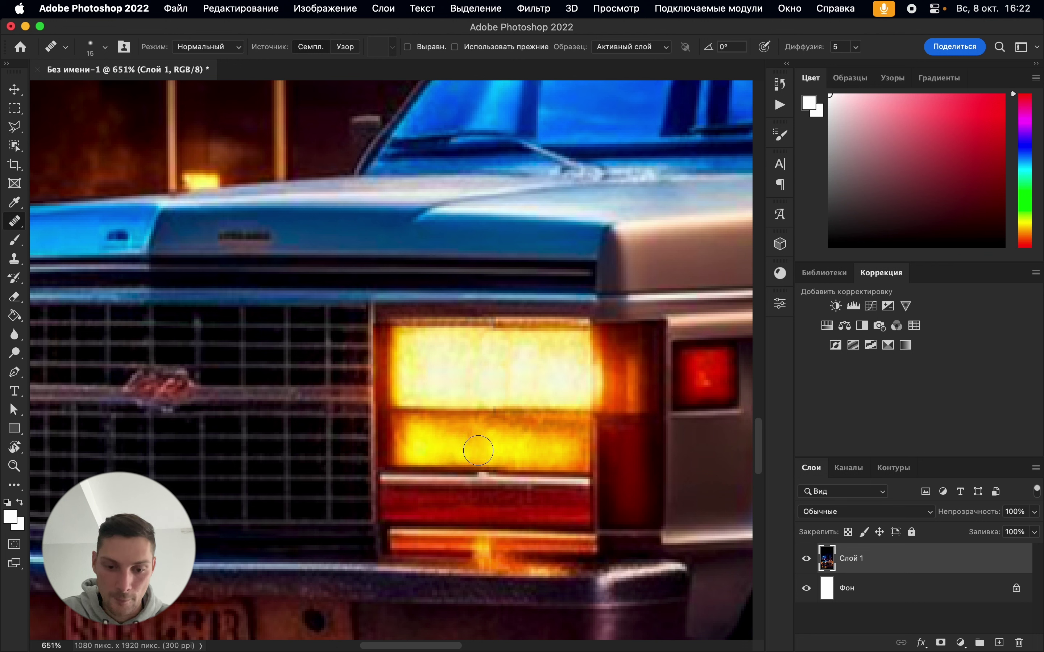
pyautogui.click(483, 363)
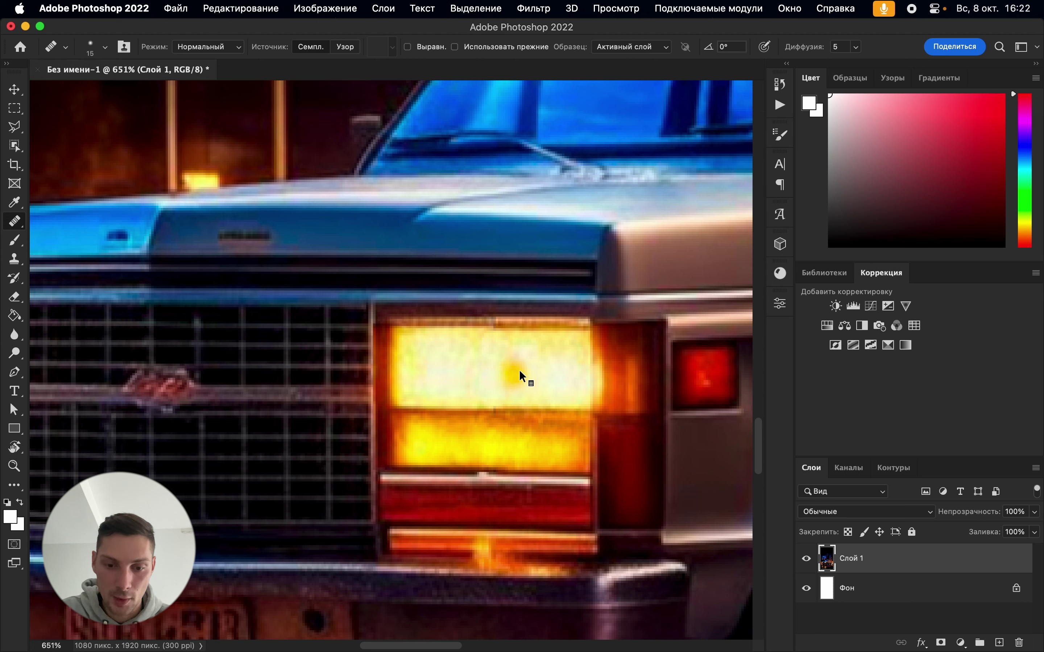
pyautogui.rightClick(522, 373)
pyautogui.click(508, 366)
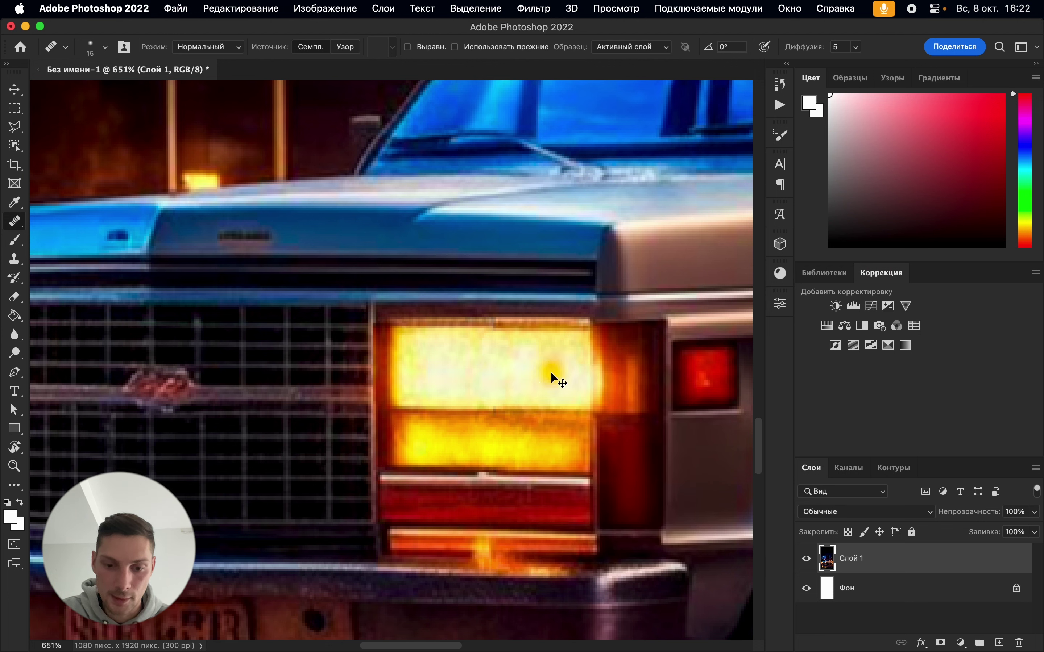
pyautogui.keyDown('alt'); pyautogui.click(557, 380); pyautogui.keyUp('alt')
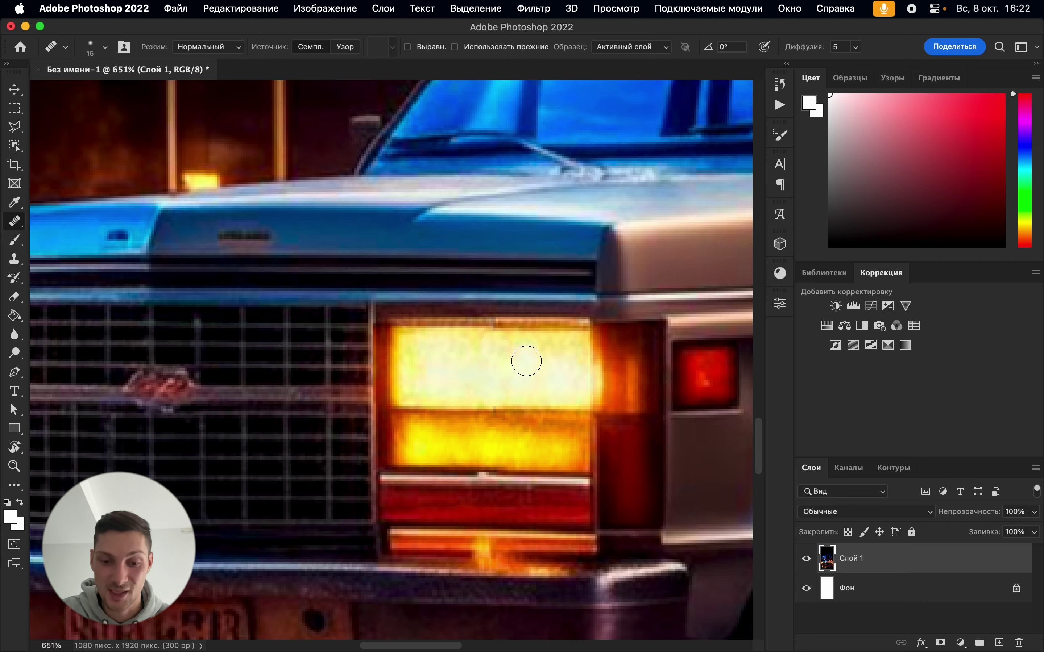
pyautogui.scroll(-5, 527, 361)
pyautogui.scroll(-6, 590, 494)
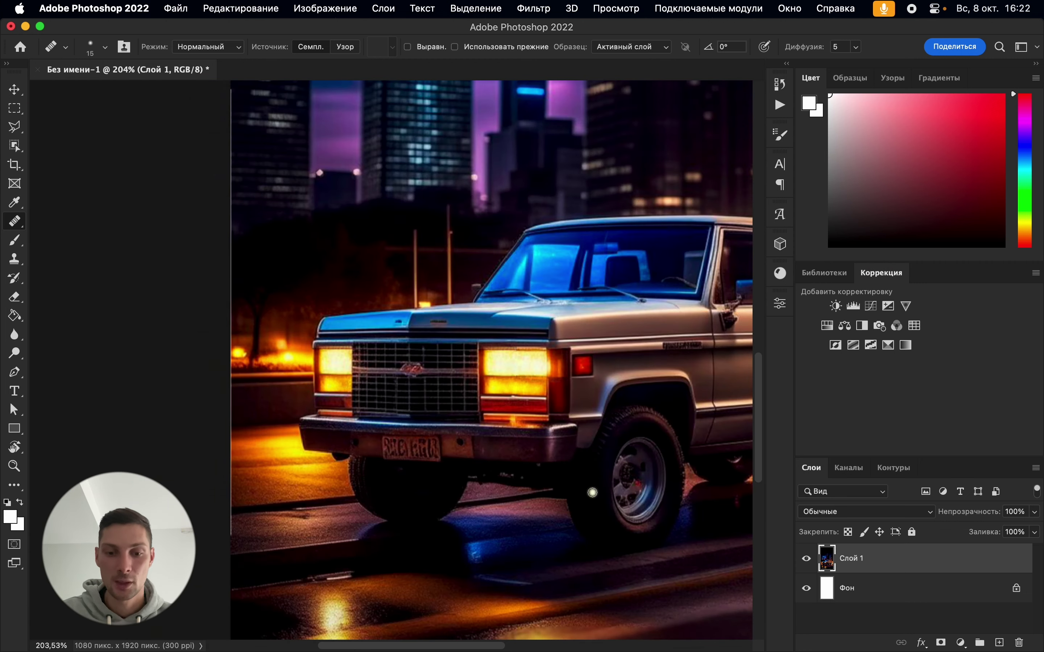
# Try healing over the red emblem in the middle of the grille with grille texture sampled below it, then undo the strokes
pyautogui.scroll(6, 506, 472)
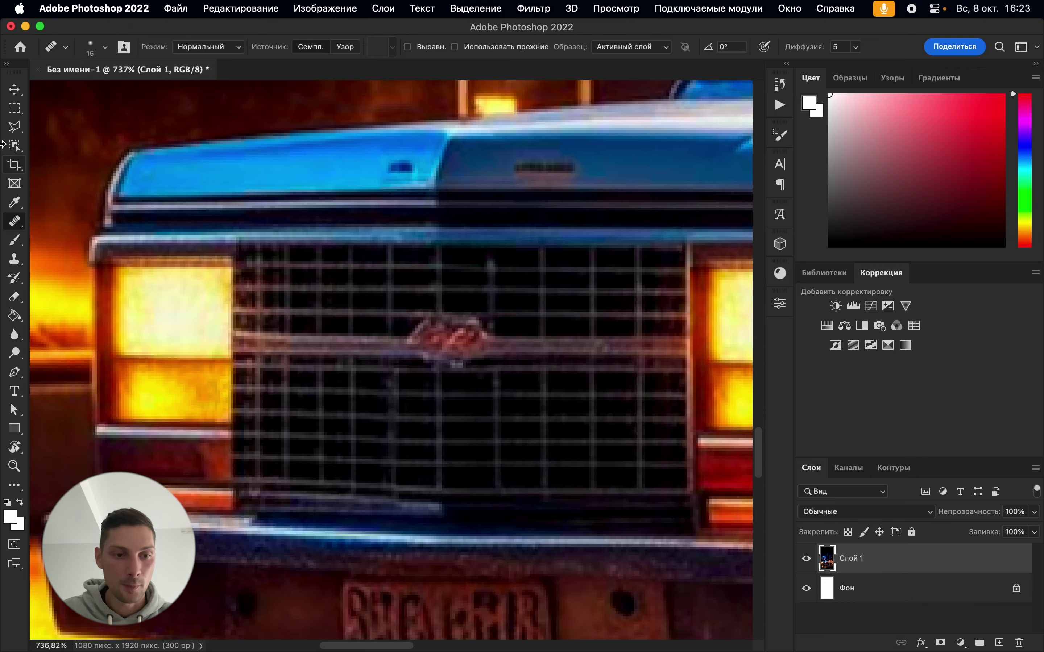
pyautogui.keyDown('alt'); pyautogui.click(456, 397); pyautogui.keyUp('alt')
pyautogui.moveTo(456, 345)
pyautogui.mouseDown()
pyautogui.moveTo(424, 344)
pyautogui.moveTo(479, 349)
pyautogui.moveTo(411, 348)
pyautogui.moveTo(484, 337)
pyautogui.moveTo(431, 322)
pyautogui.moveTo(460, 324)
pyautogui.moveTo(448, 317)
pyautogui.moveTo(416, 315)
pyautogui.moveTo(456, 322)
pyautogui.moveTo(568, 394)
pyautogui.moveTo(506, 374)
pyautogui.moveTo(486, 316)
pyautogui.moveTo(504, 310)
pyautogui.moveTo(449, 325)
pyautogui.moveTo(474, 326)
pyautogui.moveTo(416, 328)
pyautogui.moveTo(470, 328)
pyautogui.mouseUp()
pyautogui.press('super+z')
pyautogui.press('super+z')
pyautogui.press('super+z')
pyautogui.press('super+z')
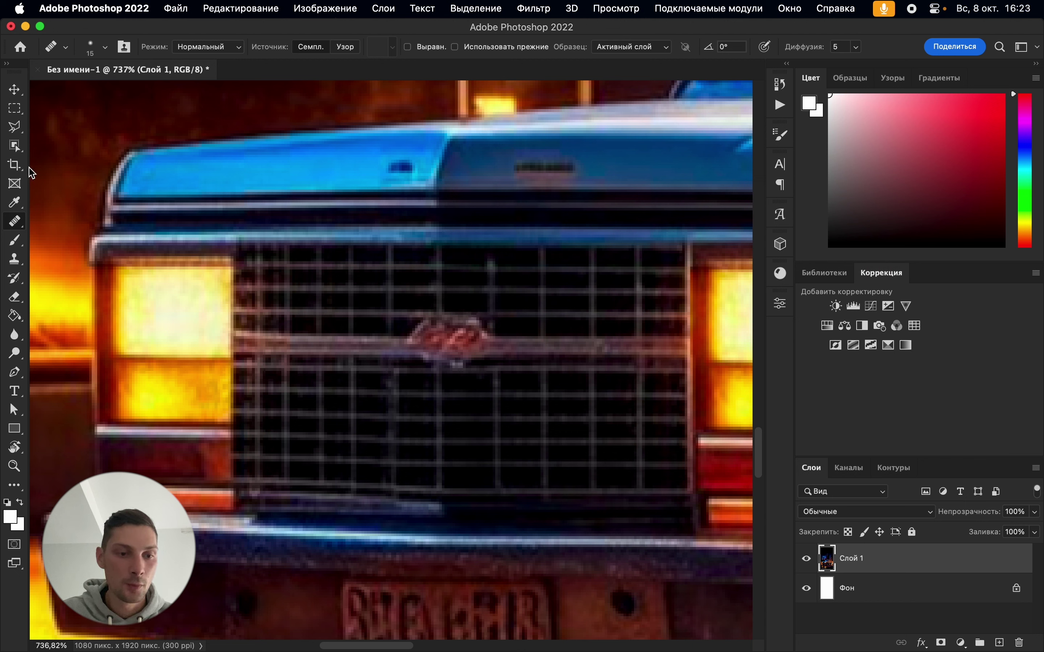
pyautogui.press('super+z')
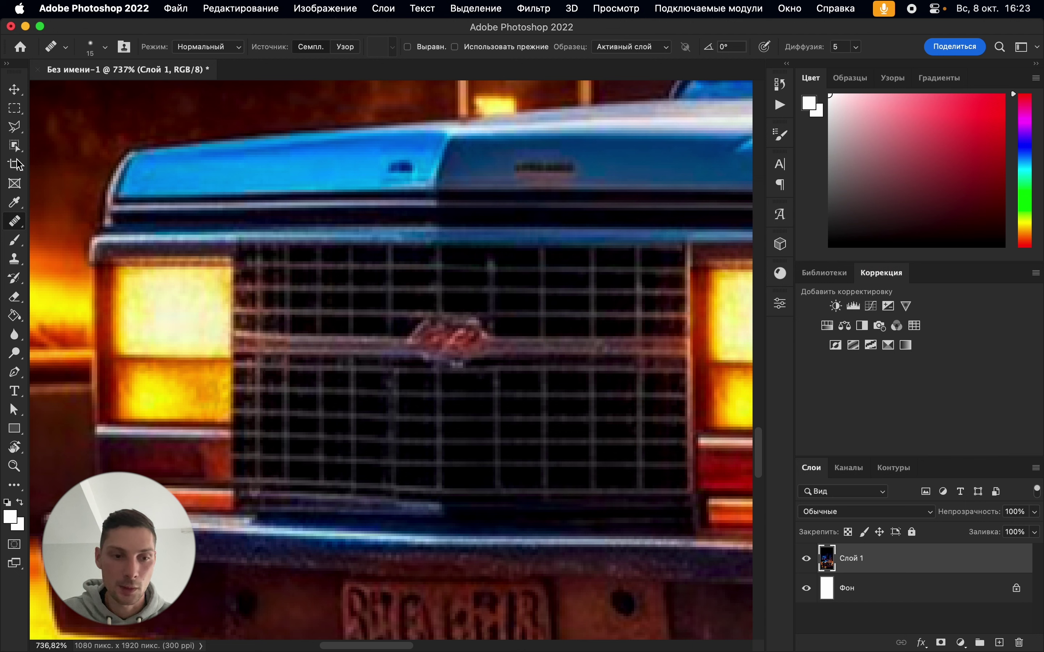
# Remove the red grille emblem by filling a rectangular selection of about 35 × 34 px around it, then clear the selection
pyautogui.click(14, 108)
pyautogui.moveTo(405, 393); pyautogui.dragTo(497, 307)
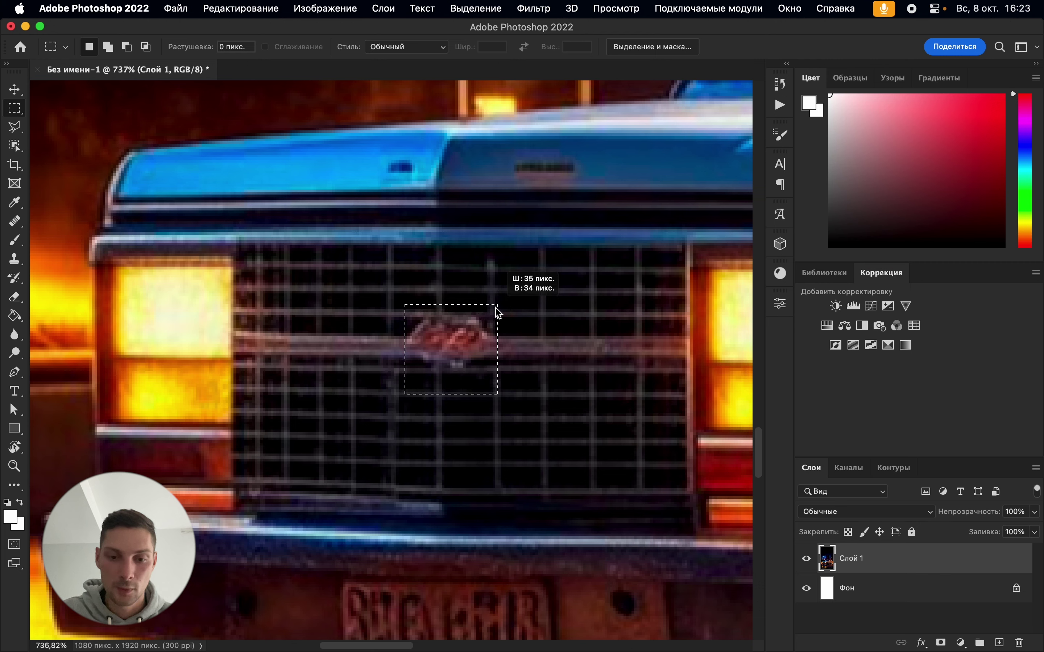
pyautogui.rightClick(443, 350)
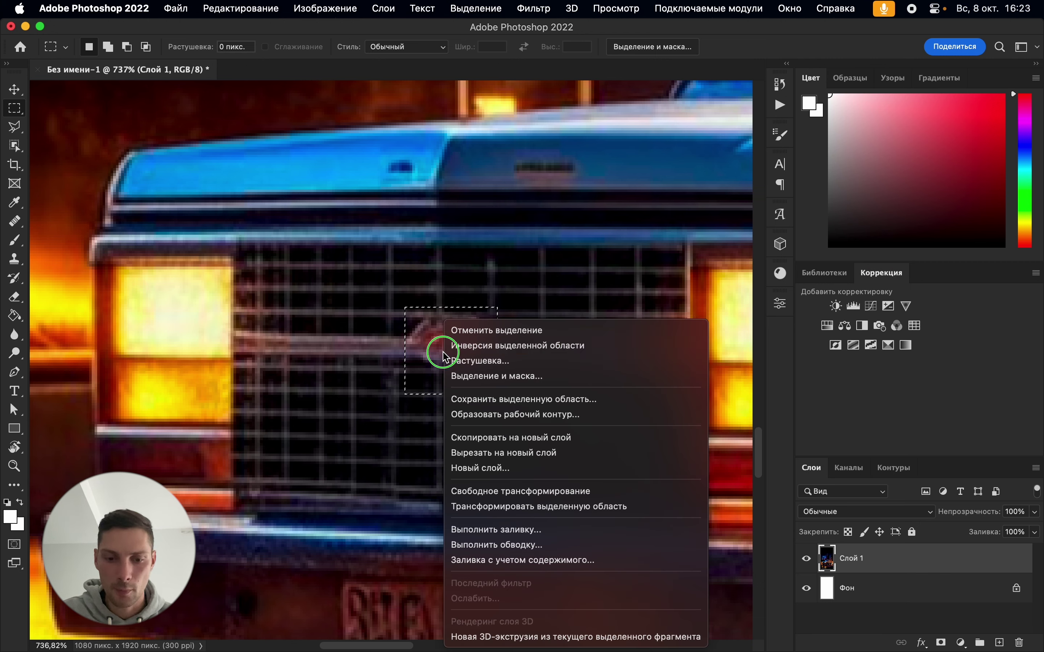
pyautogui.click(531, 529)
pyautogui.press('Return')
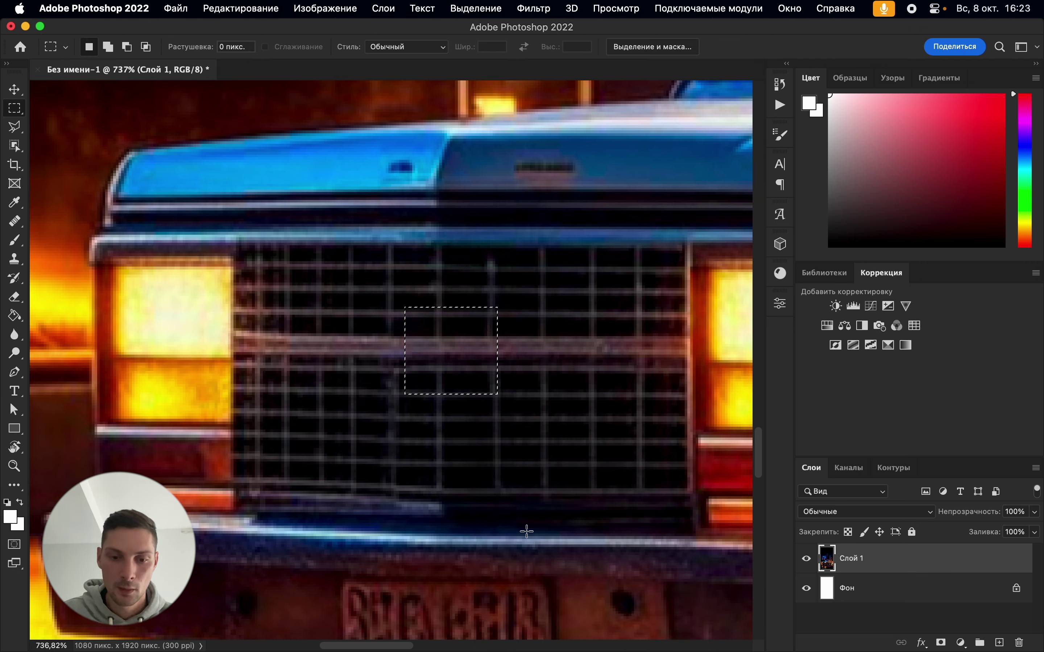
pyautogui.press('super+d')
pyautogui.scroll(-5, 570, 291)
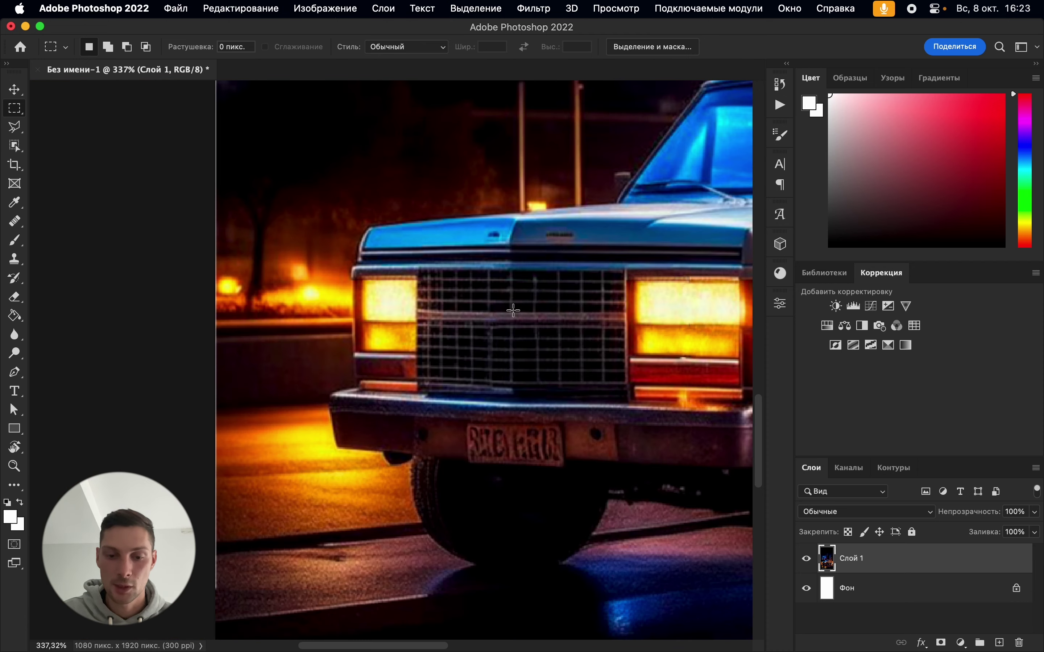
# Remove the dark lettering on the shaded part of the hood's front edge by filling a rectangular selection around it with Content-Aware fill
pyautogui.scroll(-4, 513, 309)
pyautogui.scroll(2, 418, 344)
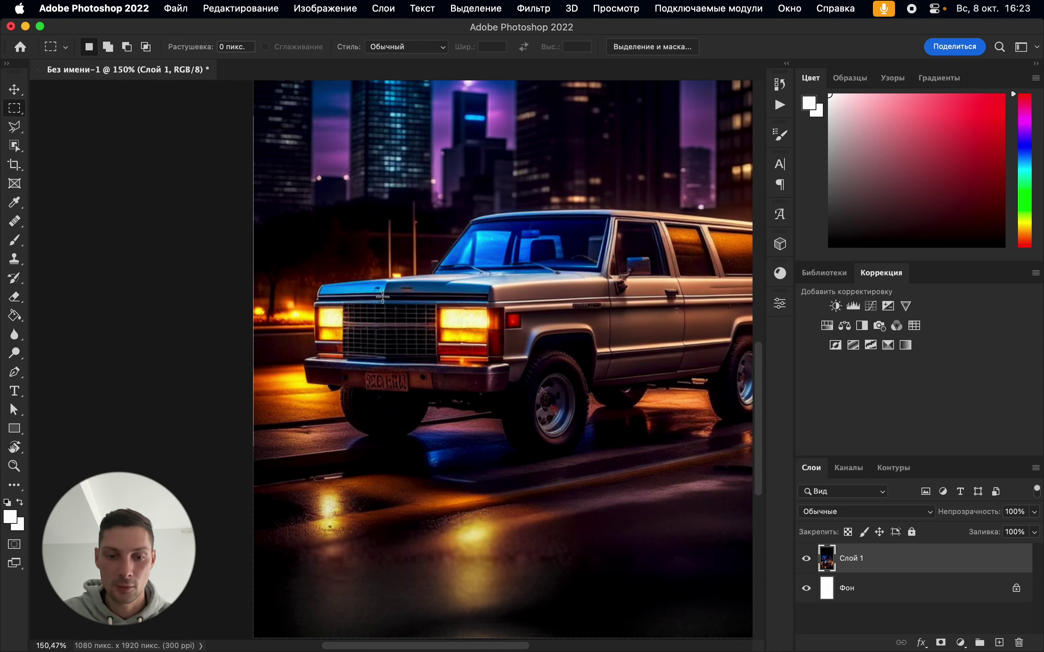
pyautogui.scroll(5, 382, 297)
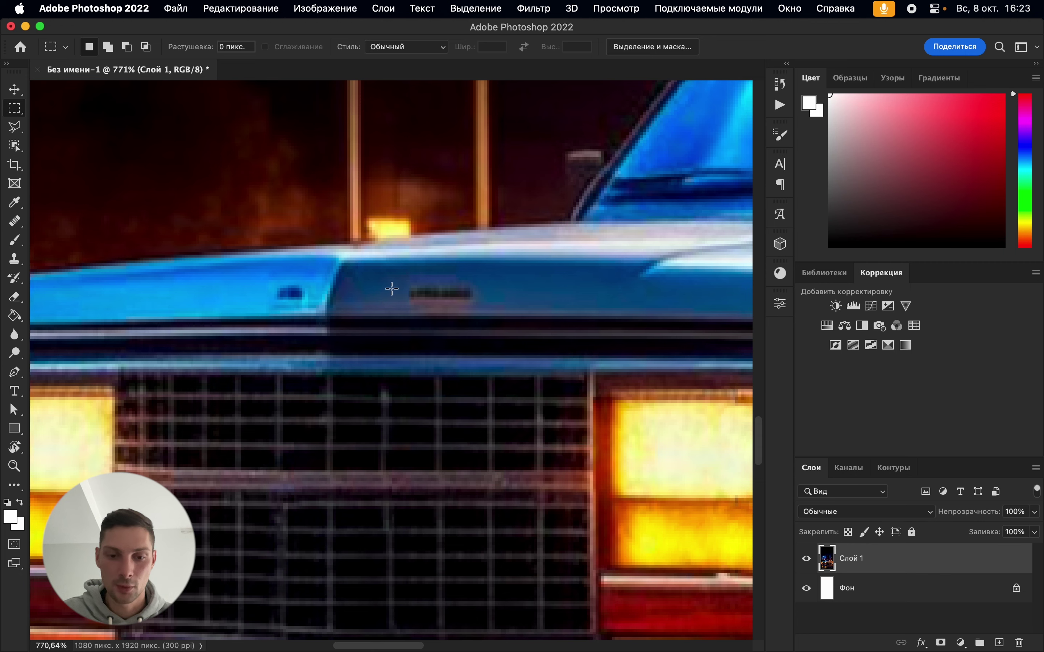
pyautogui.moveTo(403, 272); pyautogui.dragTo(484, 310)
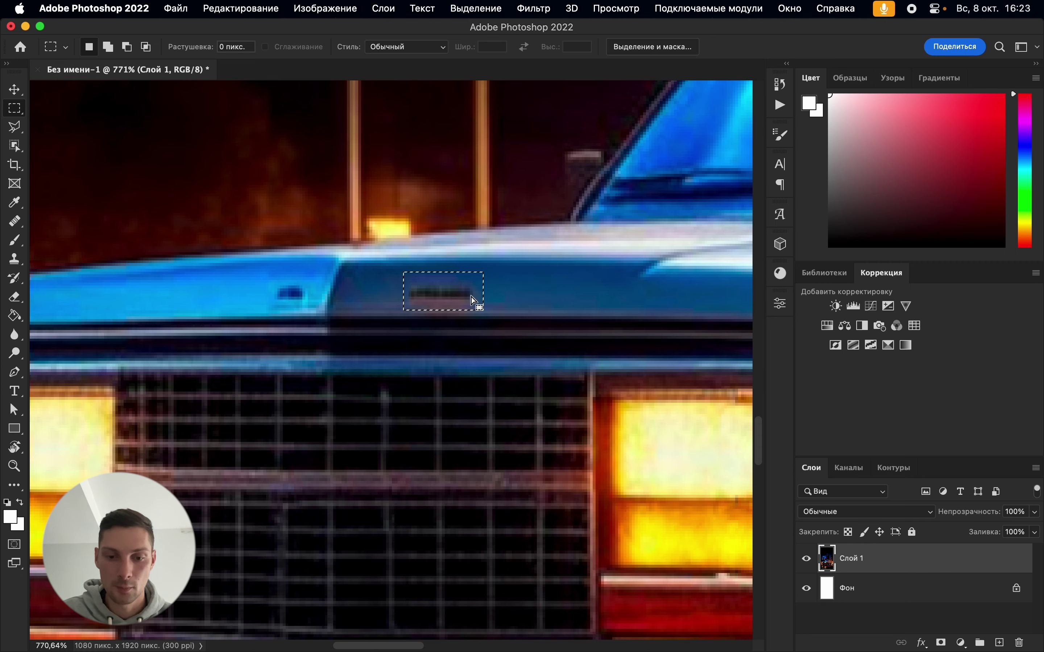
pyautogui.rightClick(473, 298)
pyautogui.click(546, 498)
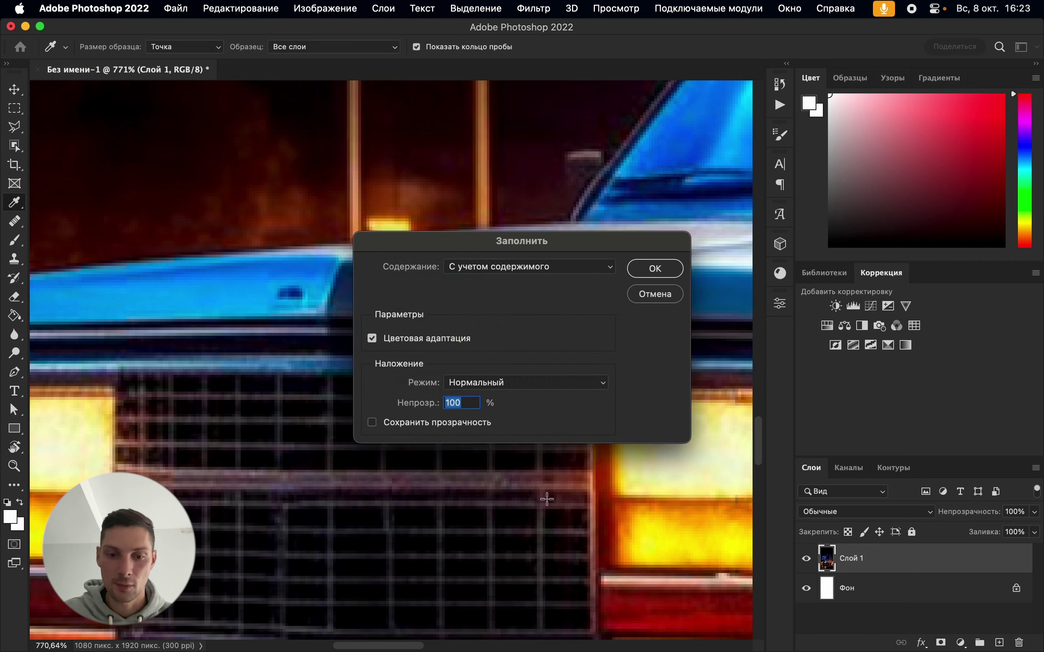
pyautogui.press('Return')
# Remove the small dark mark on the bright blue part of the hood's front edge with Content-Aware fill, and clear the selection
pyautogui.moveTo(260, 278); pyautogui.dragTo(313, 302)
pyautogui.rightClick(306, 287)
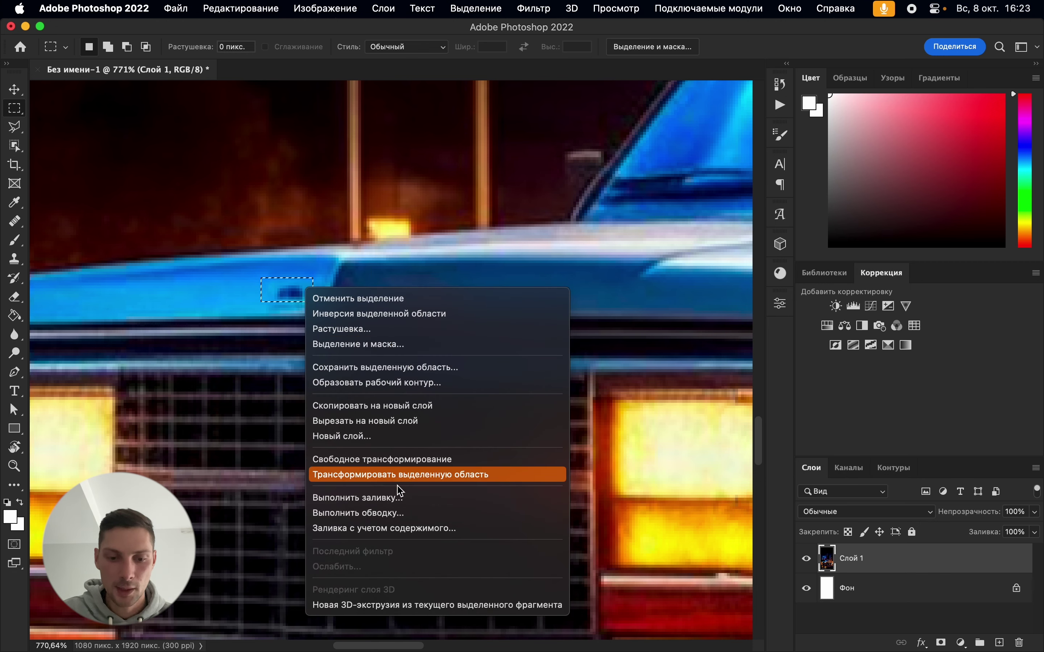
pyautogui.click(395, 497)
pyautogui.press('Return')
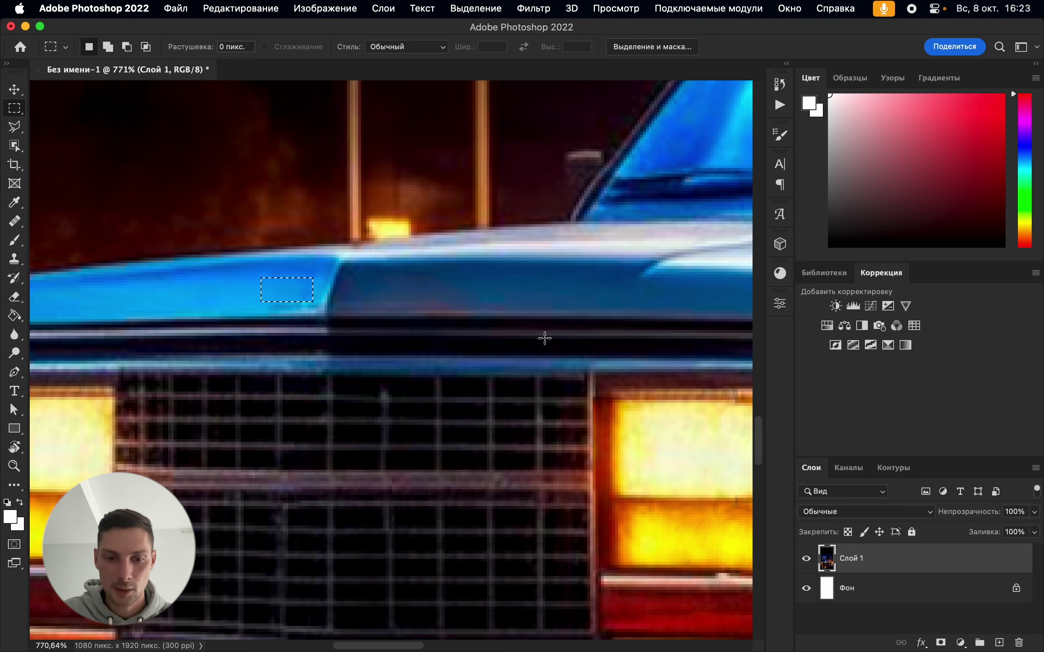
pyautogui.press('super+d')
# Examine the retouched hood, grille and headlights, the garbled licence plate on the front bumper, and the car as a whole
pyautogui.scroll(-5, 573, 298)
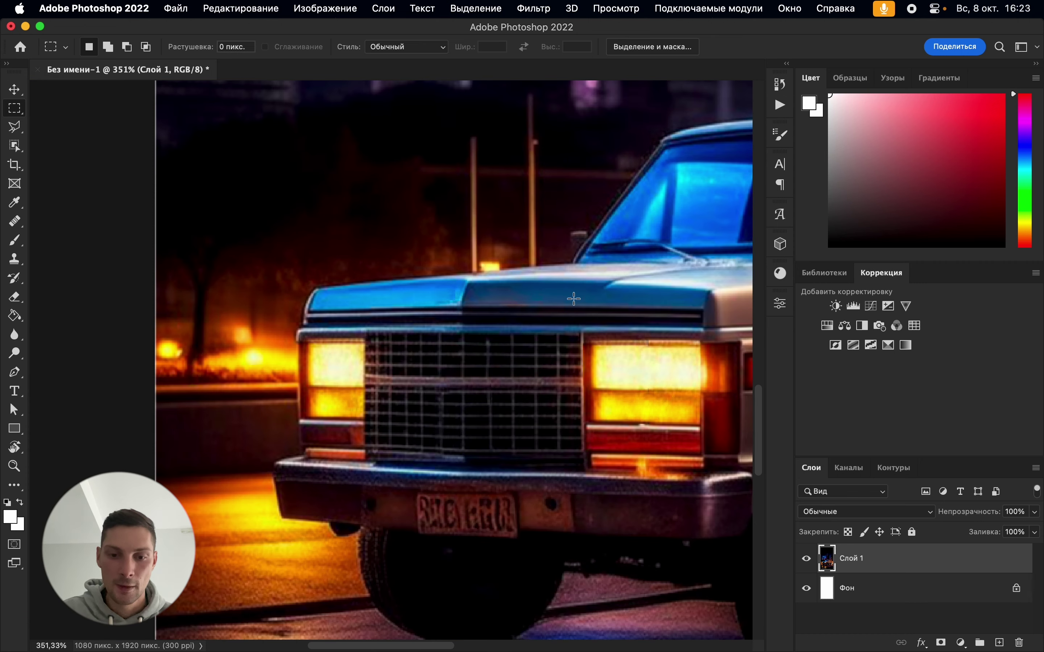
pyautogui.scroll(-5, 574, 299)
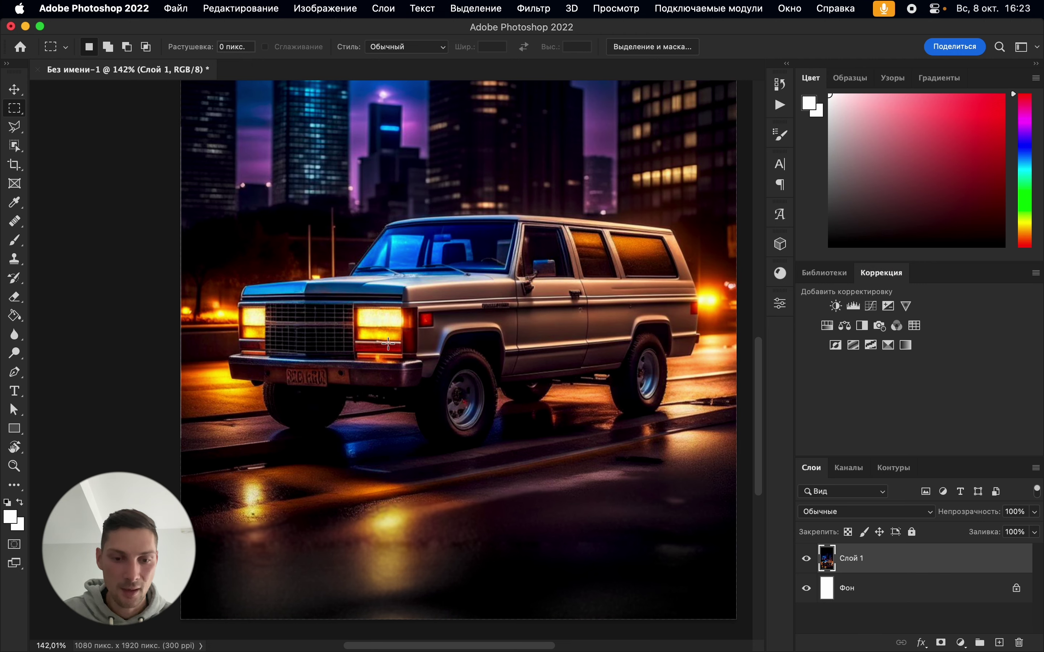
pyautogui.scroll(3, 387, 343)
pyautogui.scroll(-3, 388, 343)
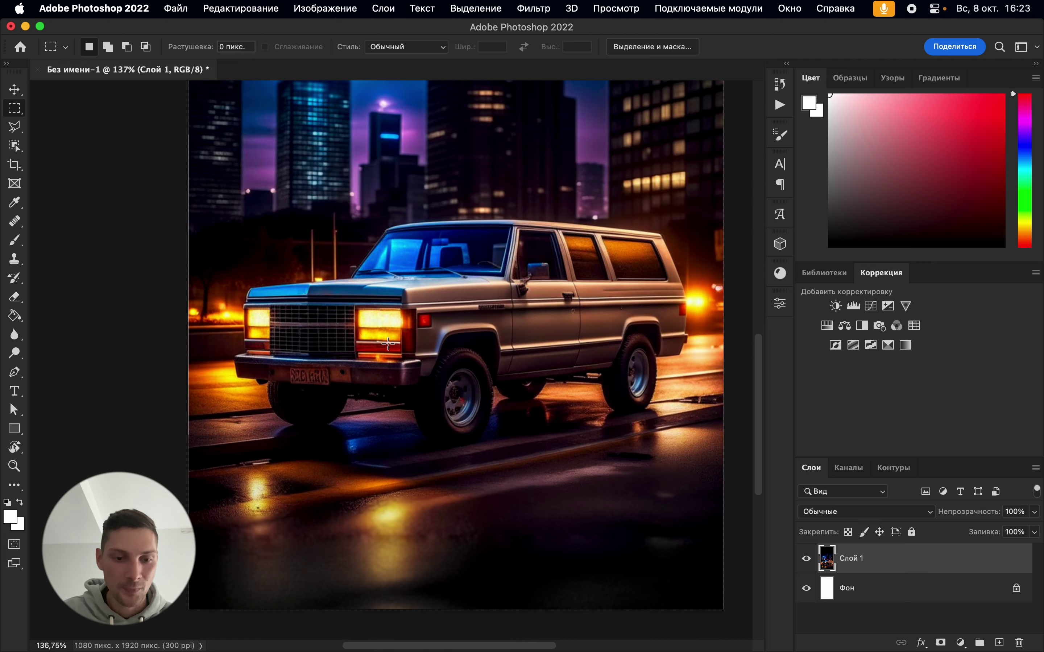
pyautogui.scroll(6, 307, 376)
pyautogui.scroll(-3, 306, 376)
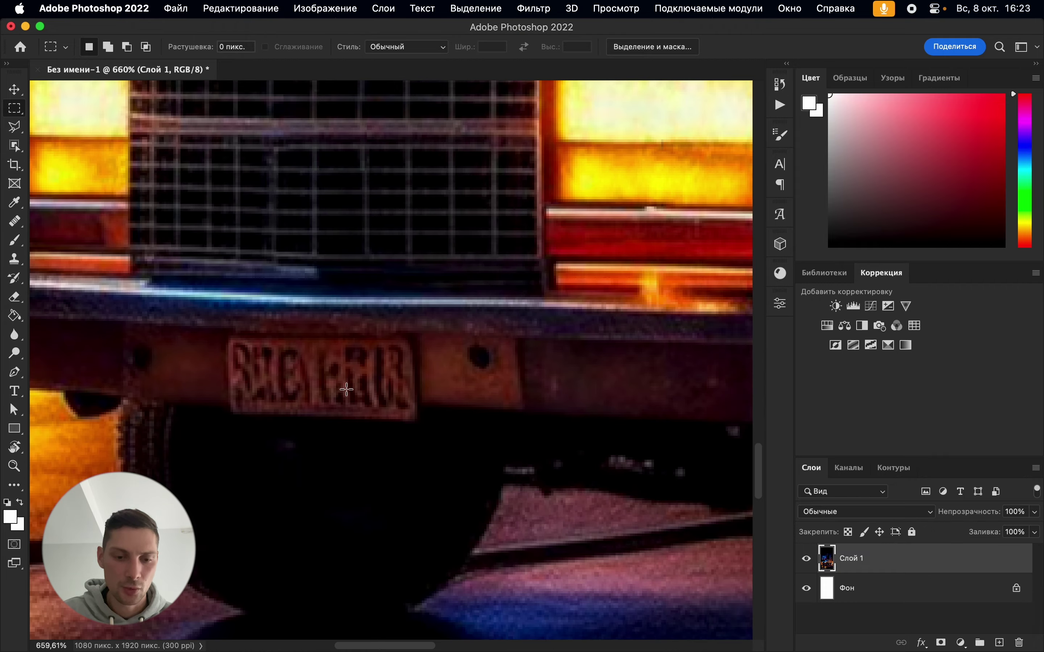
pyautogui.scroll(-3, 375, 393)
pyautogui.scroll(-3, 374, 393)
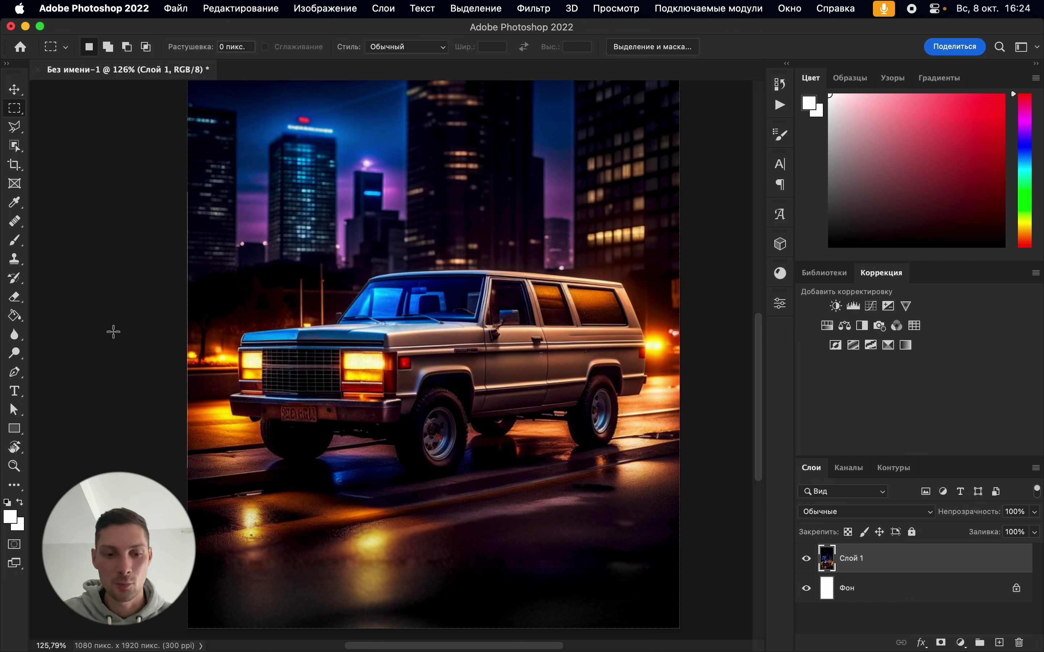
# Try to blur the licence plate on the front bumper with the Blur tool at a 177 px brush size
pyautogui.click(14, 334)
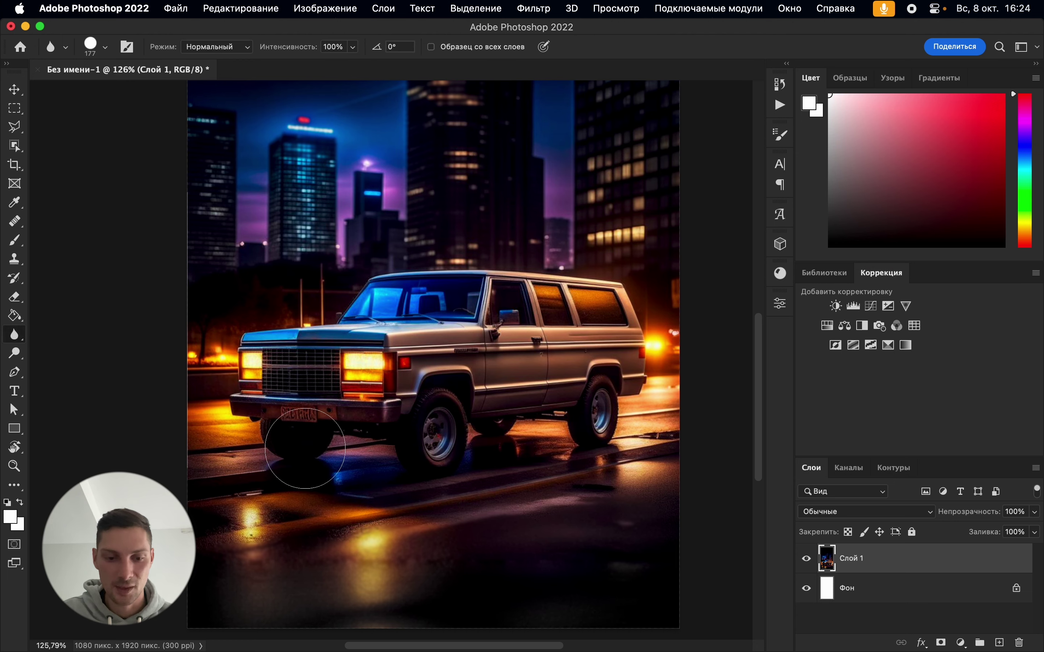
pyautogui.scroll(5, 298, 435)
pyautogui.moveTo(301, 440)
pyautogui.mouseDown()
pyautogui.moveTo(298, 421)
pyautogui.moveTo(241, 410)
pyautogui.moveTo(289, 453)
pyautogui.mouseUp()
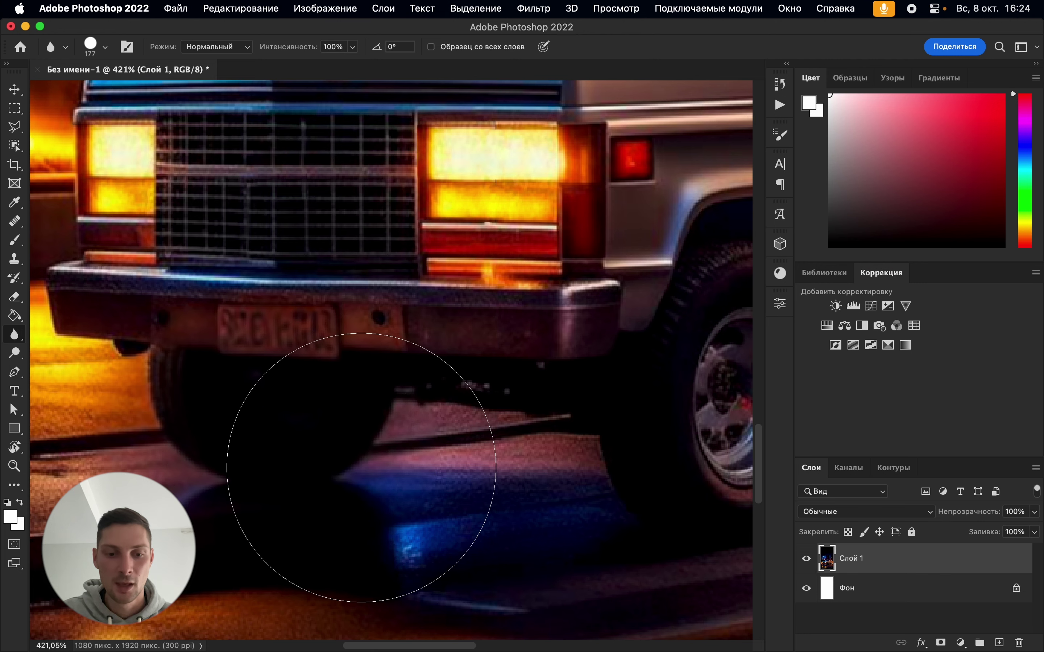
pyautogui.press('super+0')
pyautogui.scroll(3, 419, 484)
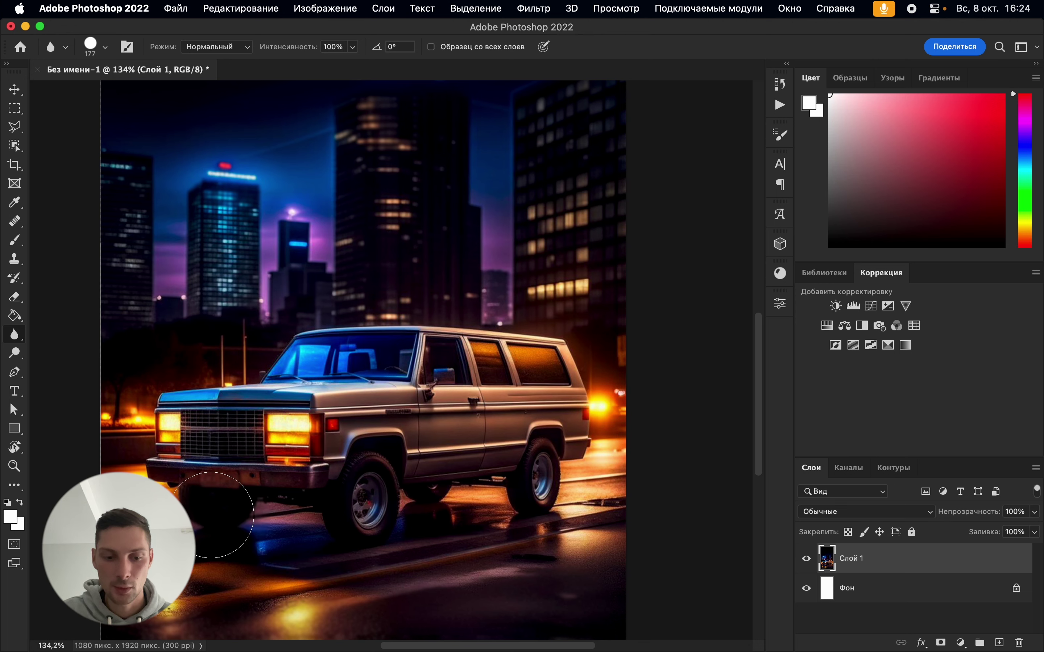
pyautogui.scroll(4, 441, 468)
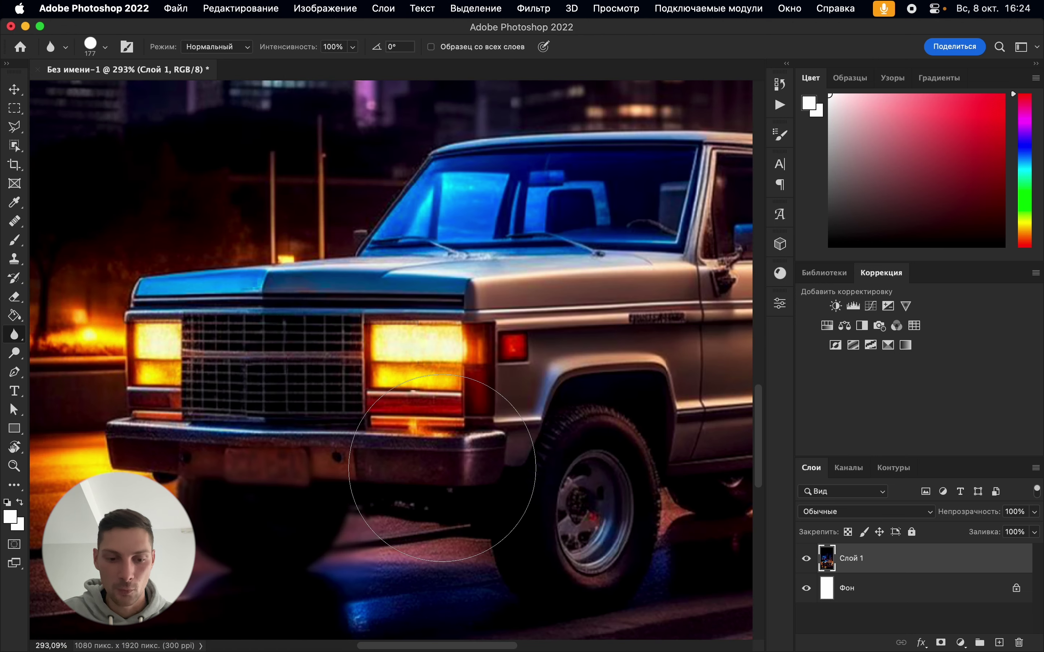
pyautogui.scroll(5, 442, 468)
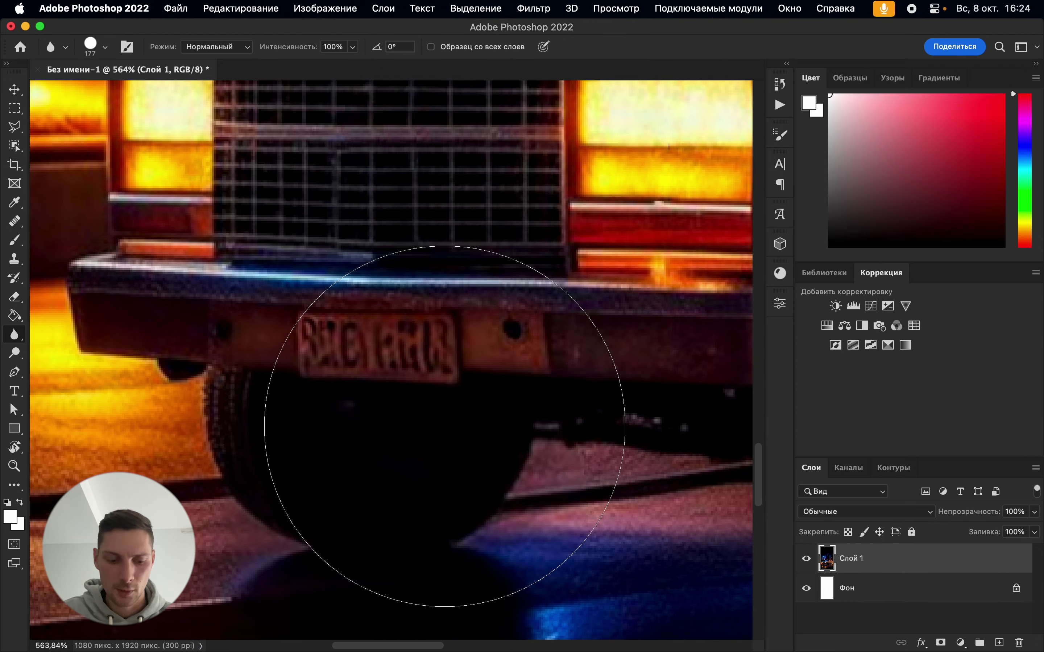
# Set the Blur brush size to 33 px and softly blur the lettering on the front licence plate
pyautogui.rightClick(443, 428)
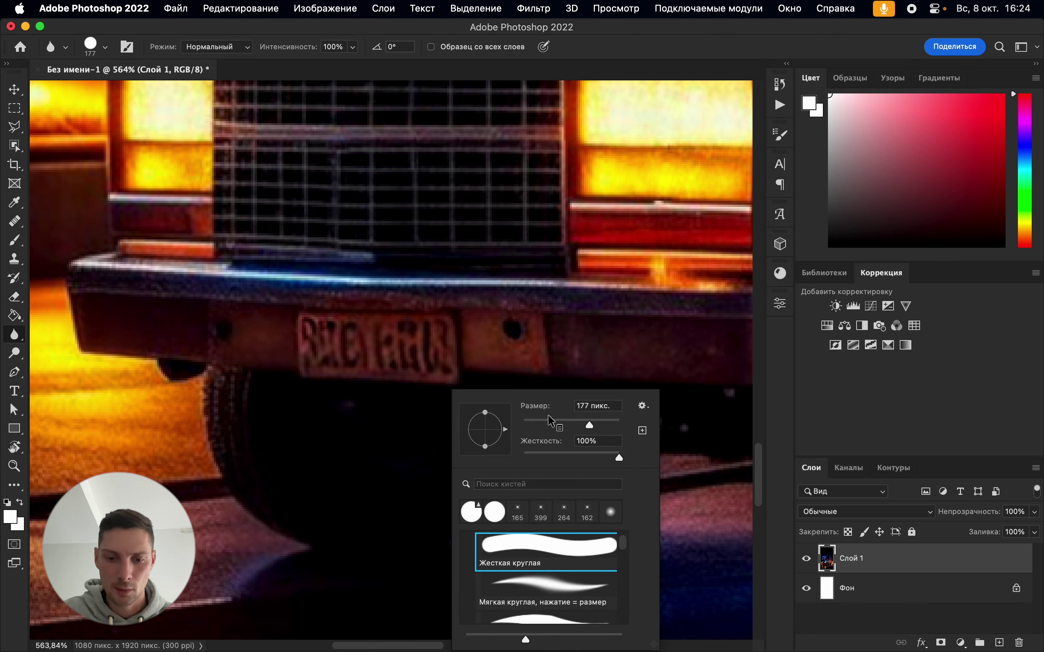
pyautogui.moveTo(539, 421); pyautogui.dragTo(537, 423)
pyautogui.click(397, 356)
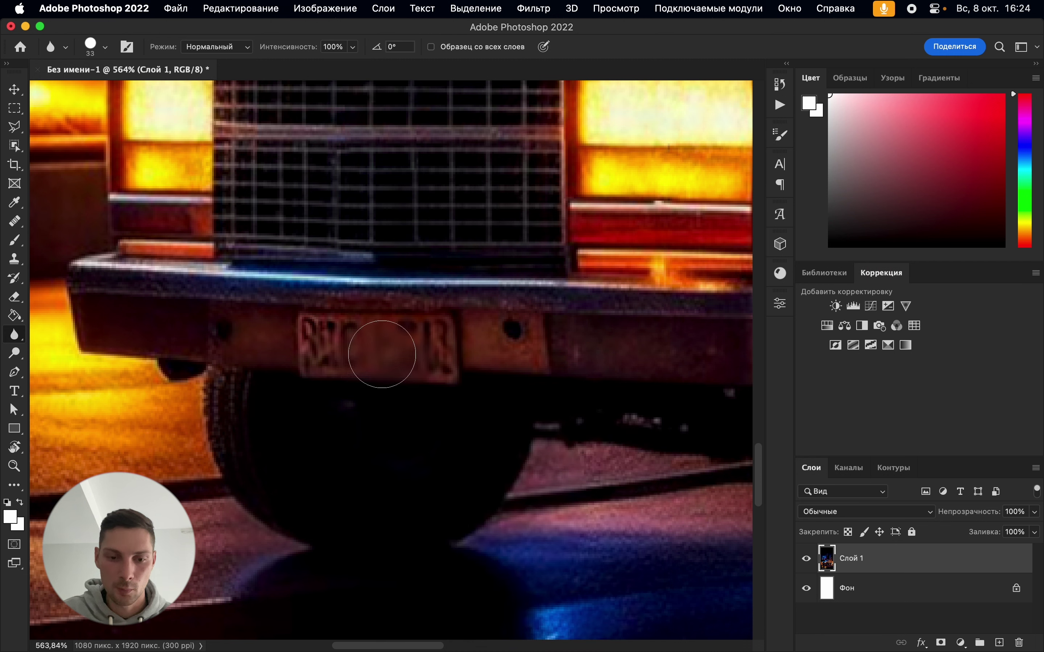
pyautogui.moveTo(380, 354)
pyautogui.mouseDown()
pyautogui.moveTo(321, 344)
pyautogui.moveTo(434, 347)
pyautogui.moveTo(374, 360)
pyautogui.moveTo(313, 344)
pyautogui.moveTo(420, 349)
pyautogui.mouseUp()
pyautogui.press('super+z')
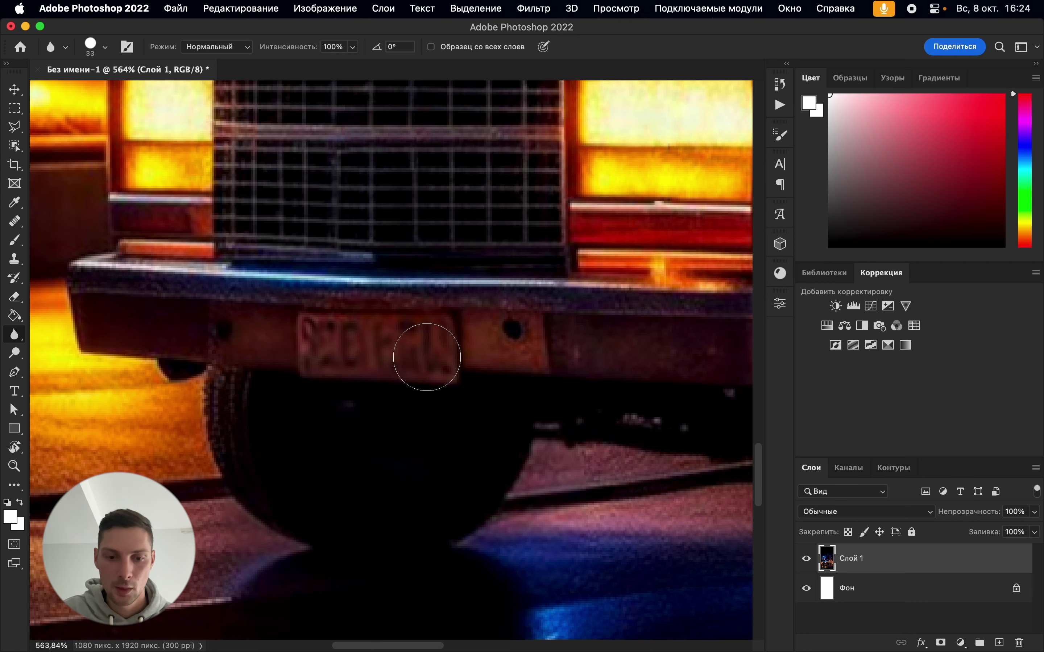
pyautogui.scroll(-10, 424, 350)
pyautogui.scroll(3, 622, 370)
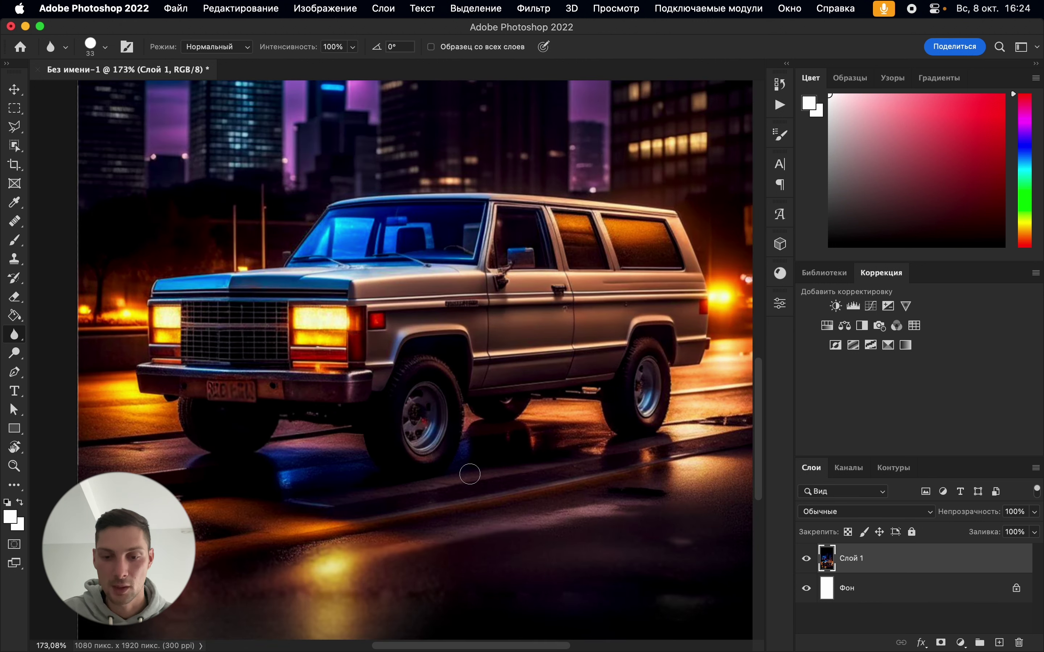
pyautogui.scroll(-5, 470, 474)
pyautogui.scroll(1, 589, 422)
pyautogui.hscroll(1, 590, 422)
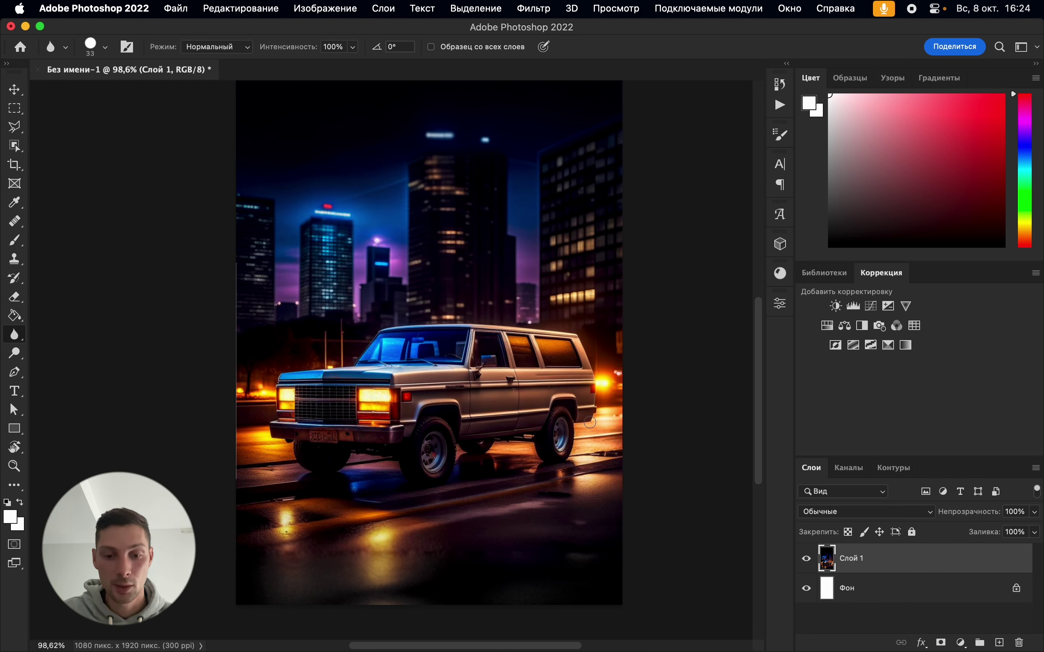
# Sample bright yellow from the headlight right of the grille and draw a 148 × 107 px ellipse shape in that colour over it
pyautogui.scroll(6, 478, 375)
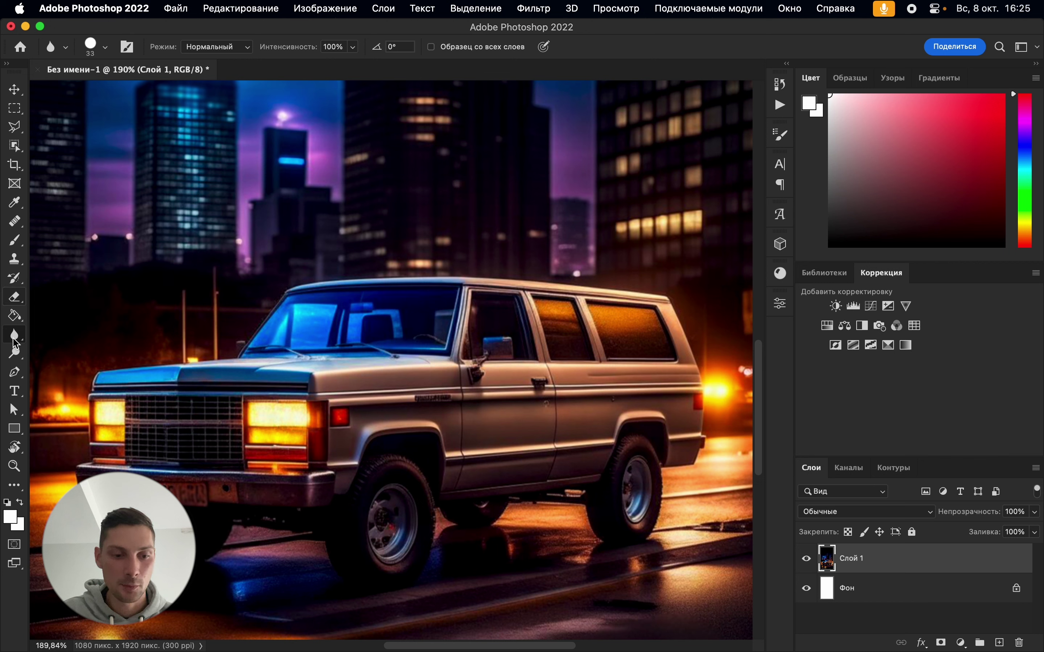
pyautogui.click(14, 428)
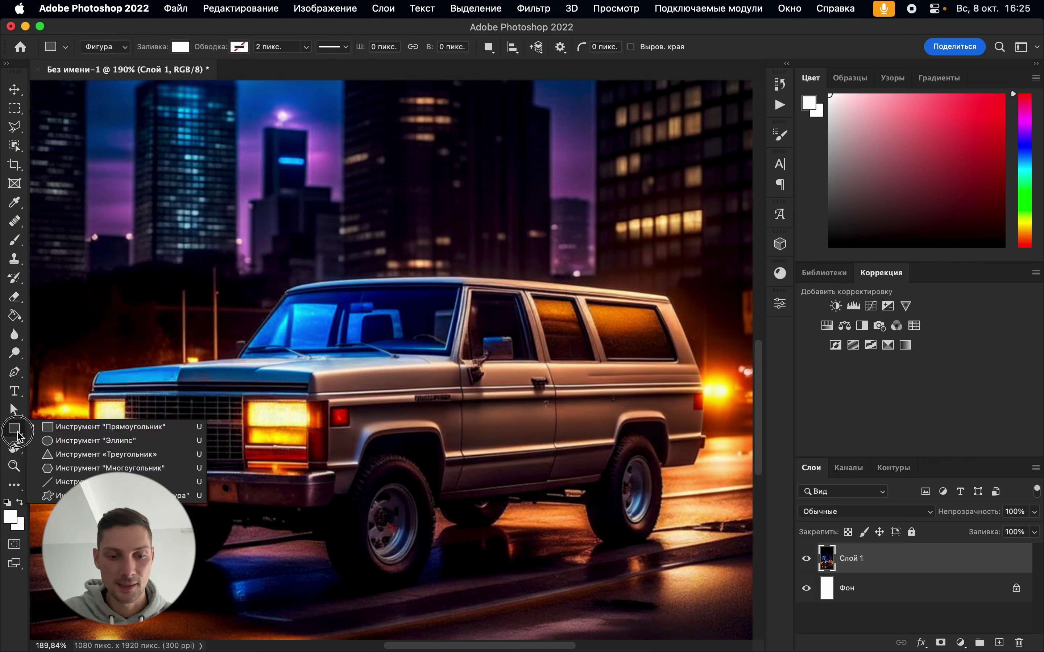
pyautogui.rightClick(14, 428)
pyautogui.click(156, 441)
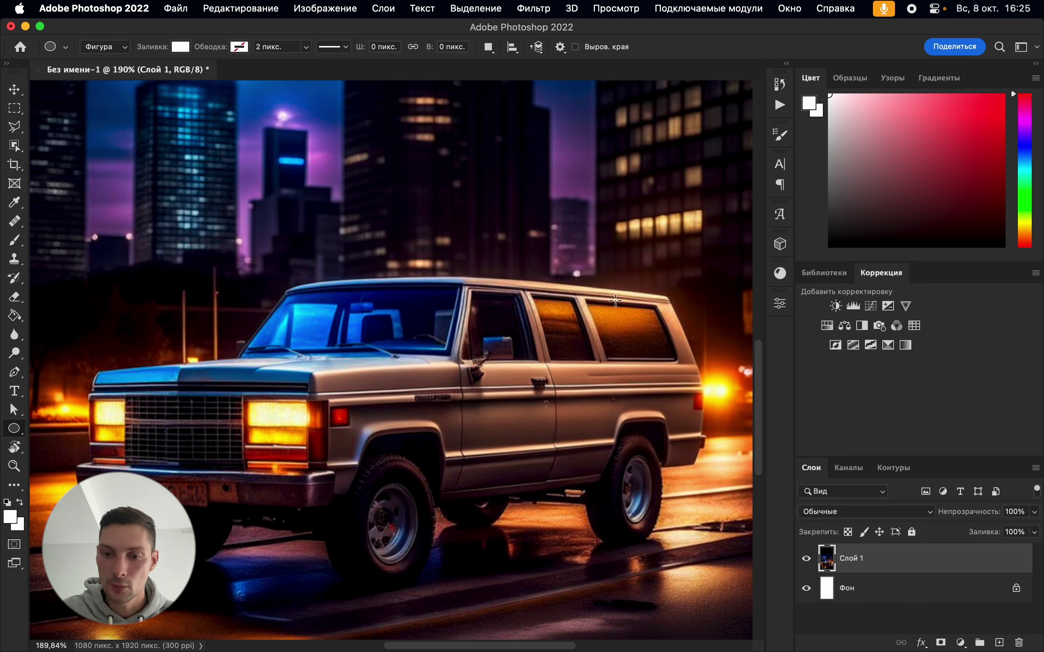
pyautogui.press('i')
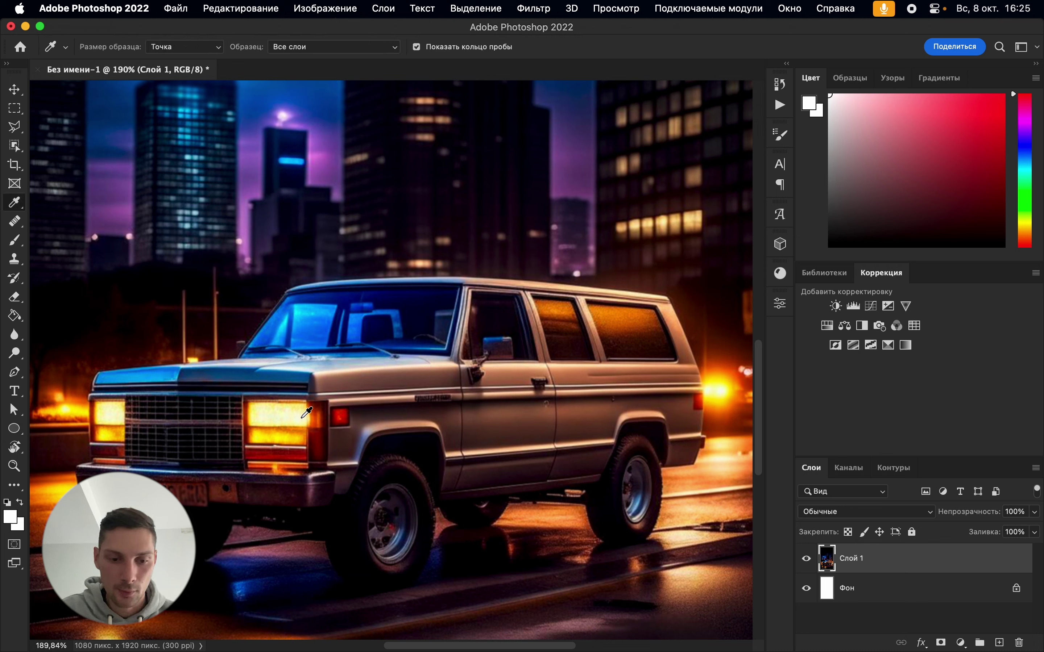
pyautogui.click(284, 432)
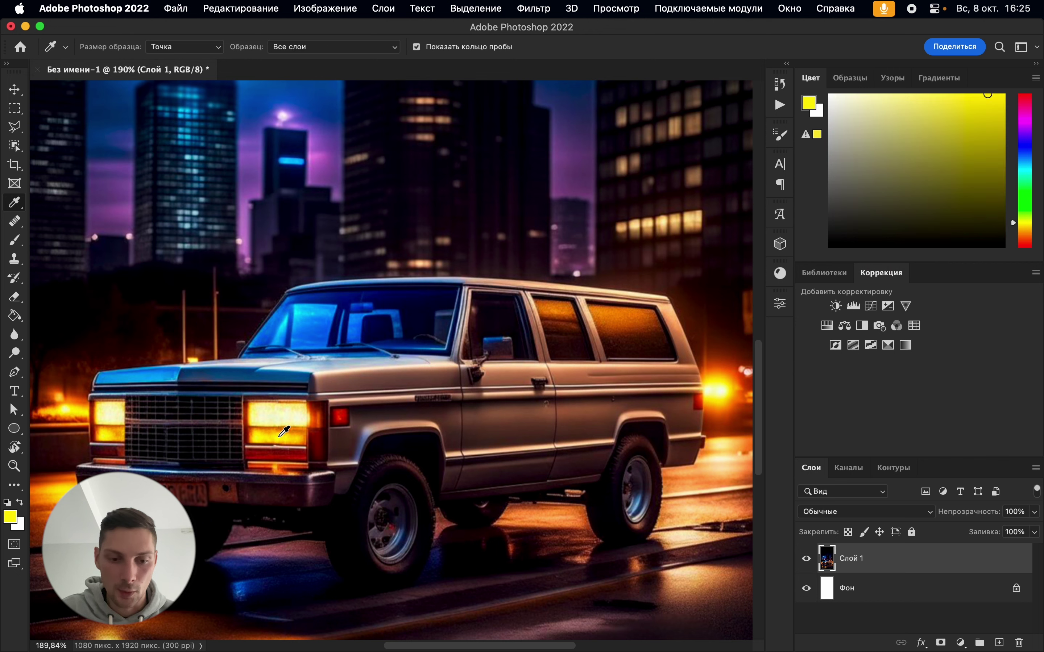
pyautogui.click(12, 433)
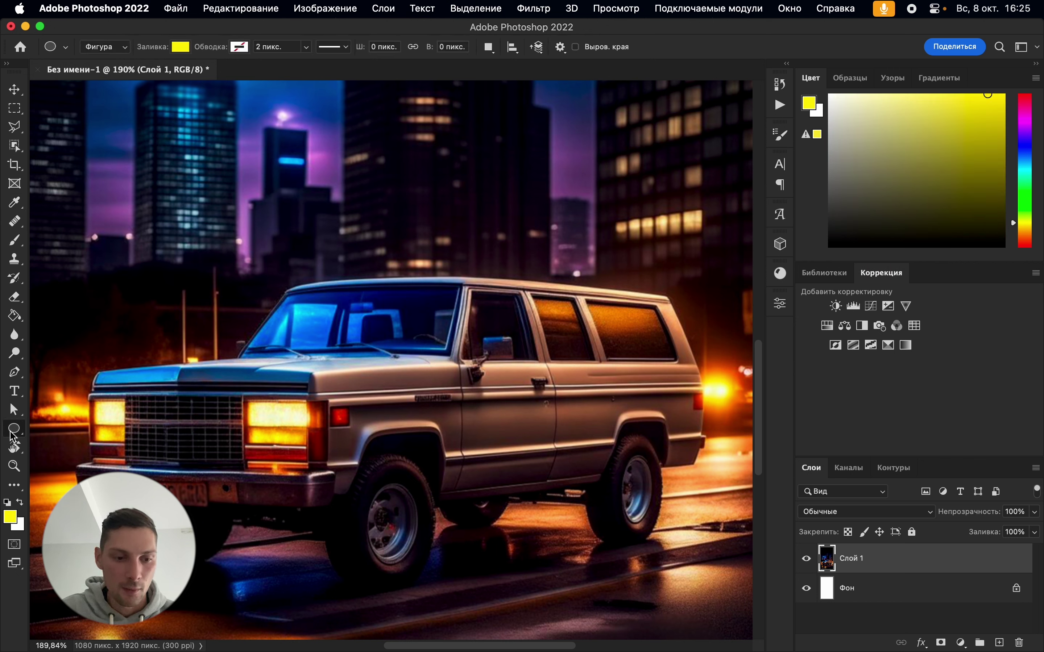
pyautogui.moveTo(229, 390); pyautogui.dragTo(329, 466)
pyautogui.moveTo(286, 424); pyautogui.dragTo(288, 431)
pyautogui.press('super+z')
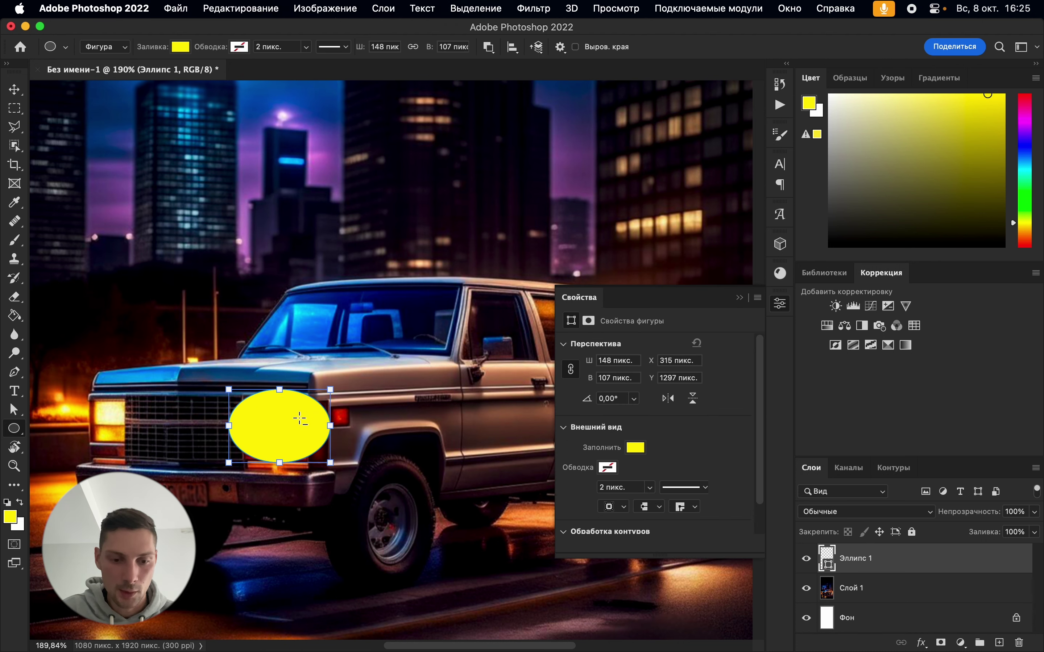
# Duplicate the yellow ellipse onto the headlight left of the grille and scale the copy to about 119 × 86 px
pyautogui.click(13, 96)
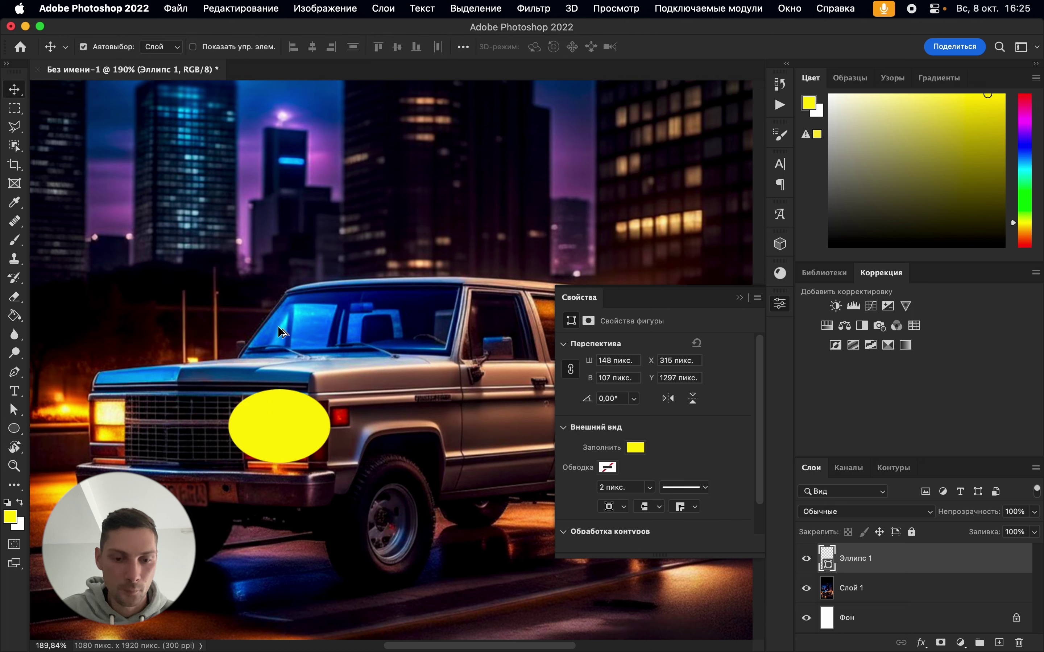
pyautogui.moveTo(279, 426); pyautogui.dragTo(128, 421)
pyautogui.press('super+t')
pyautogui.press('Return')
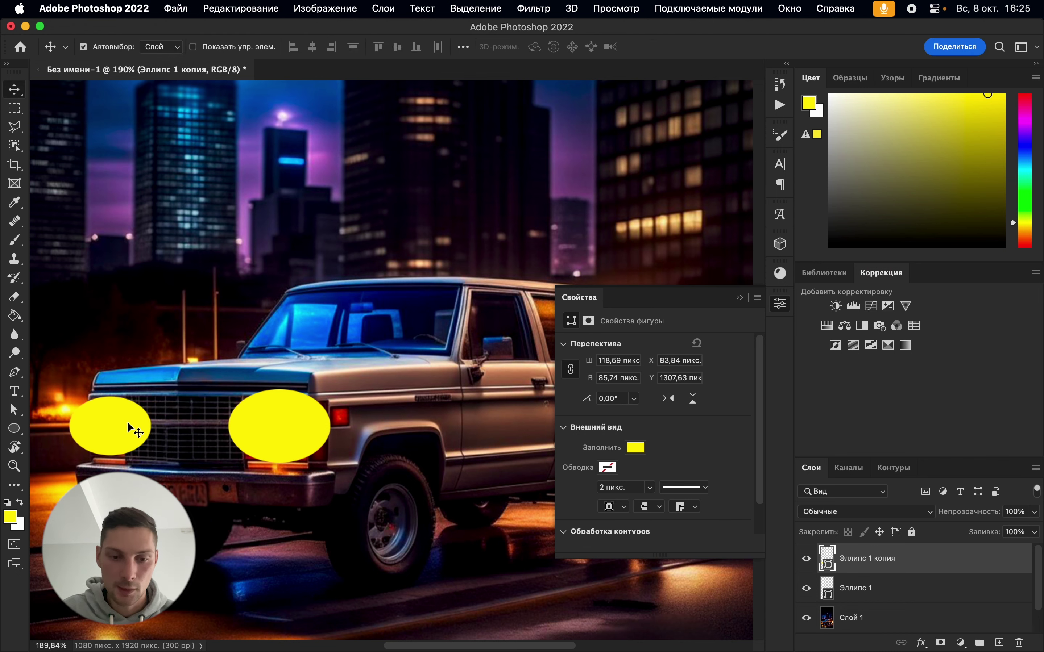
# Set the foreground color to a saturated orange and collapse the shape properties
pyautogui.click(635, 447)
pyautogui.click(999, 162)
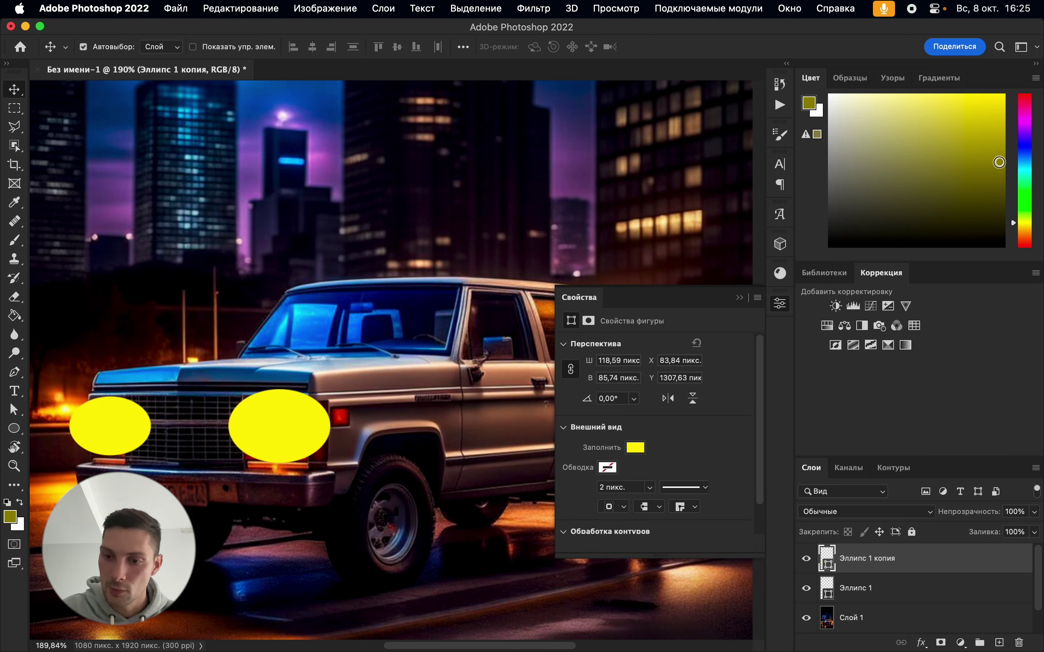
pyautogui.click(1028, 233)
pyautogui.moveTo(992, 118); pyautogui.dragTo(1014, 106)
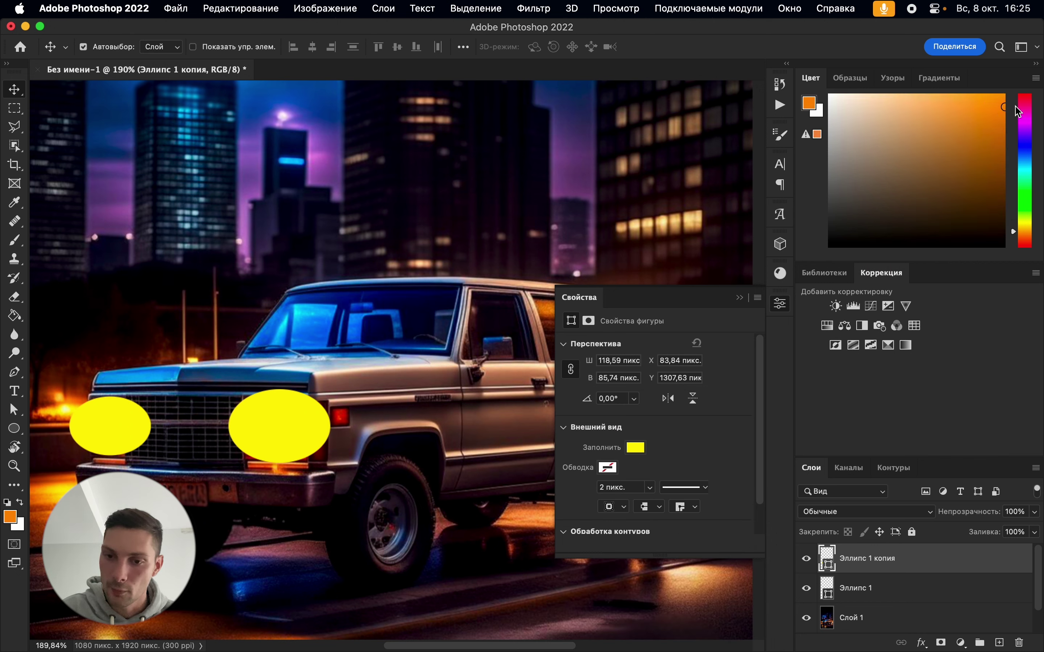
pyautogui.click(739, 298)
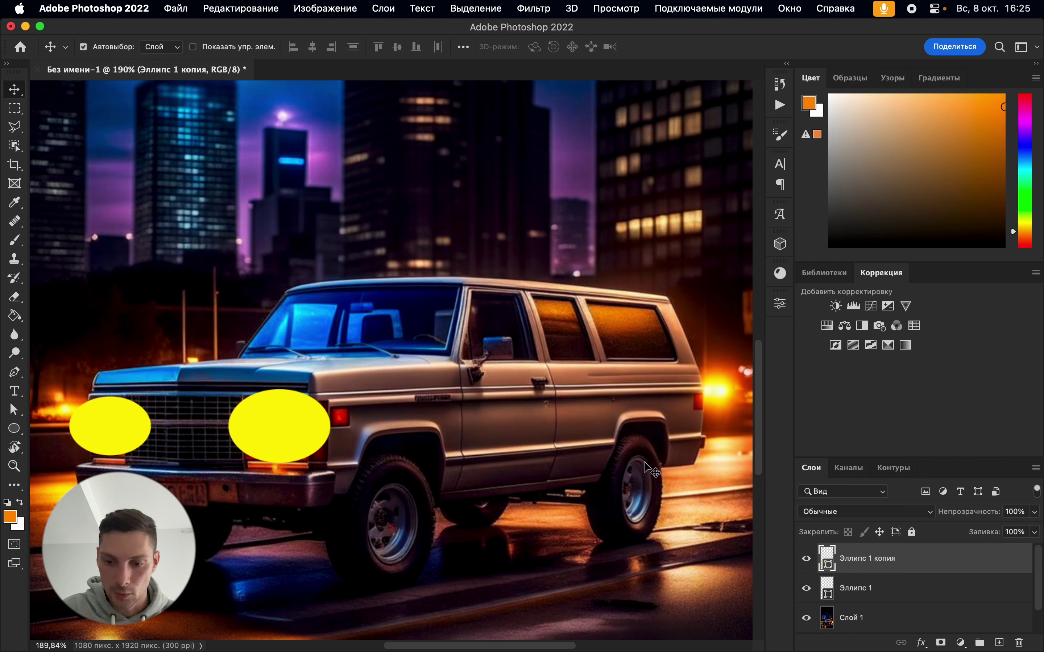
# Merge the two yellow headlight ellipse shapes into one layer and rasterize it
pyautogui.keyDown('shift'); pyautogui.click(878, 584); pyautogui.keyUp('shift')
pyautogui.rightClick(885, 589)
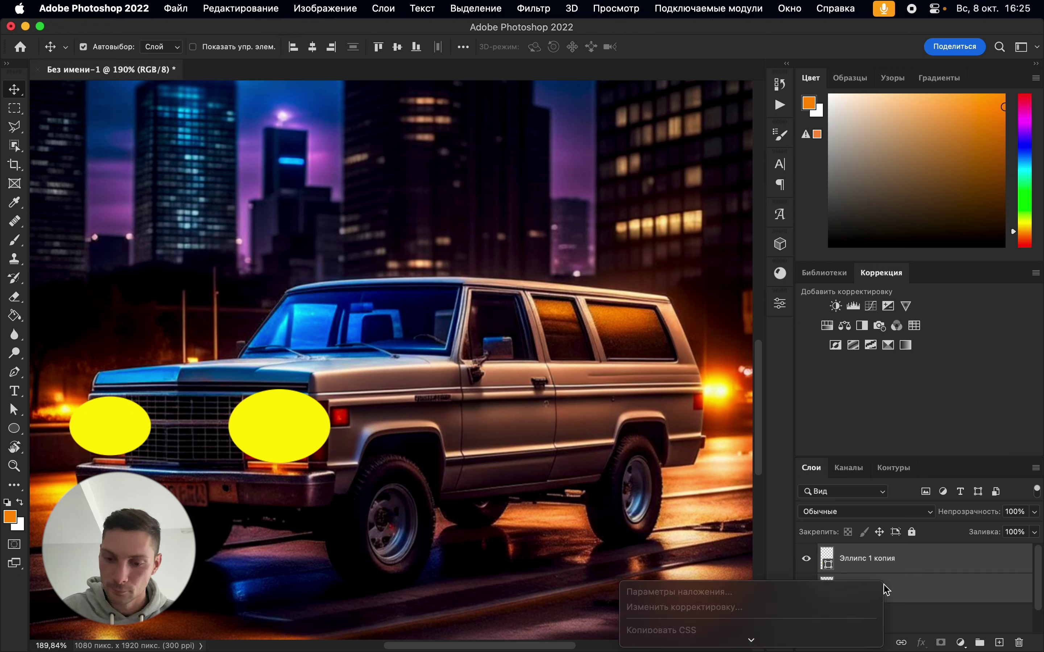
pyautogui.moveTo(762, 635)
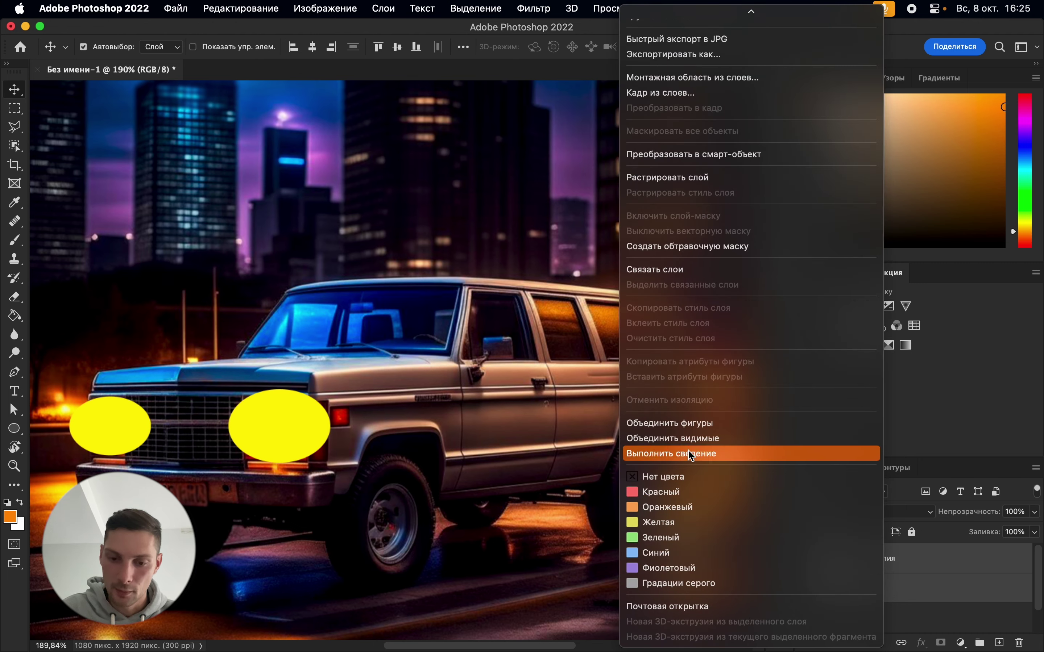
pyautogui.click(694, 425)
pyautogui.rightClick(916, 554)
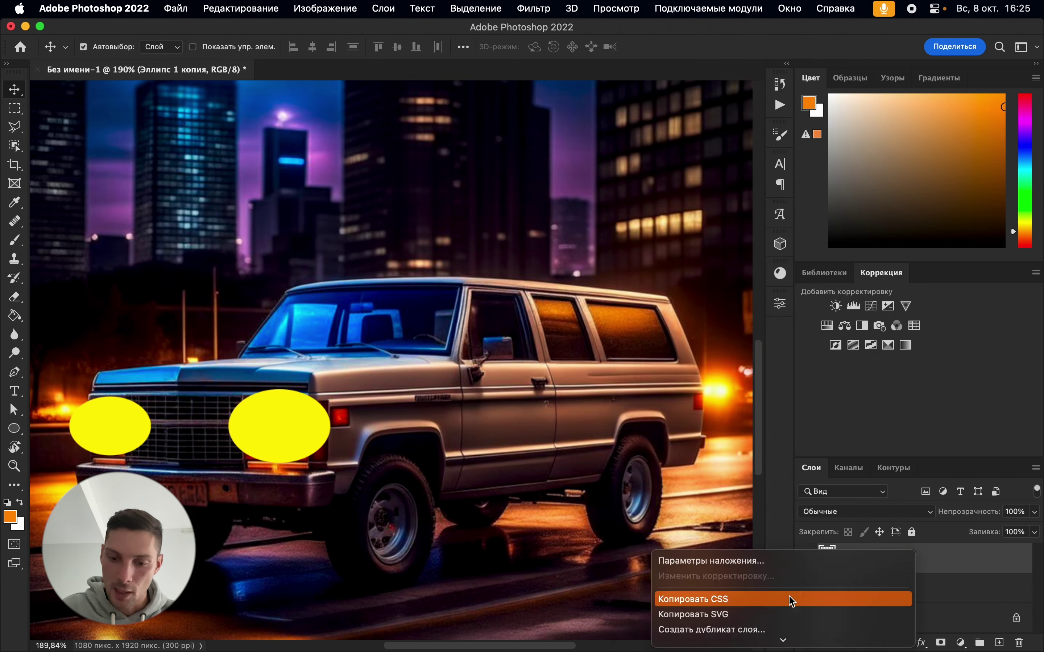
pyautogui.moveTo(791, 601)
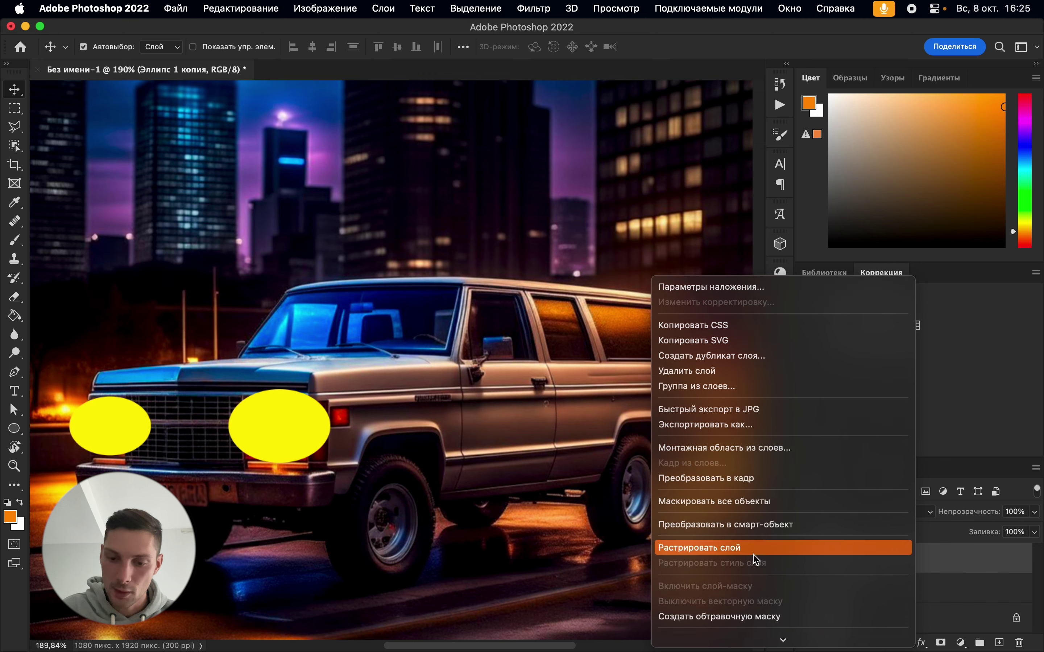
pyautogui.click(753, 550)
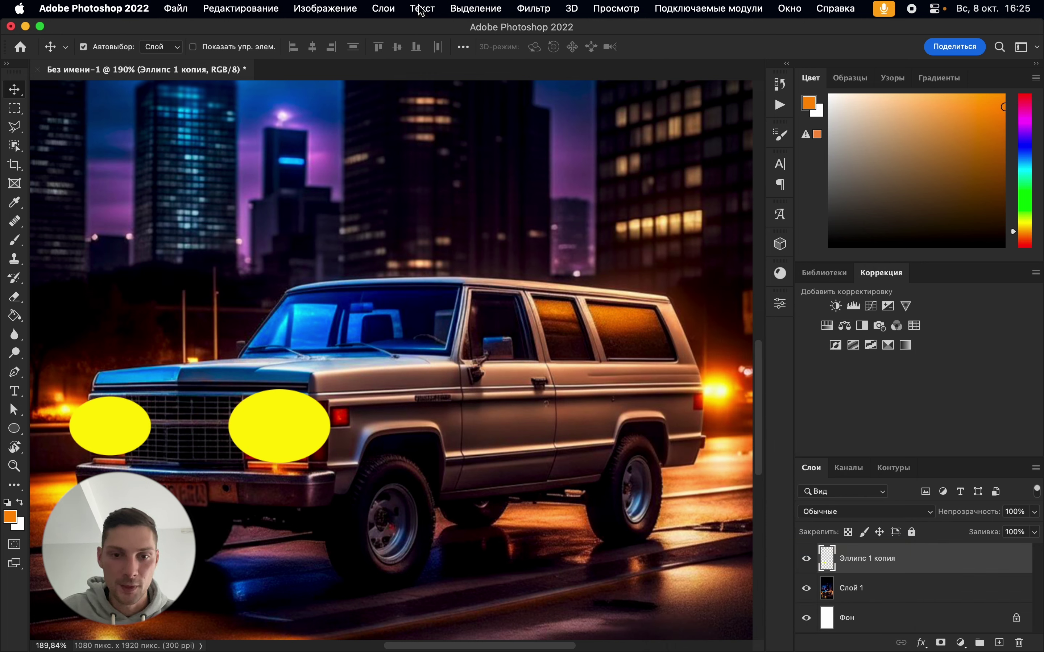
# Apply a Gaussian Blur with a radius of 45.8 pixels to the merged headlight ellipses
pyautogui.click(533, 9)
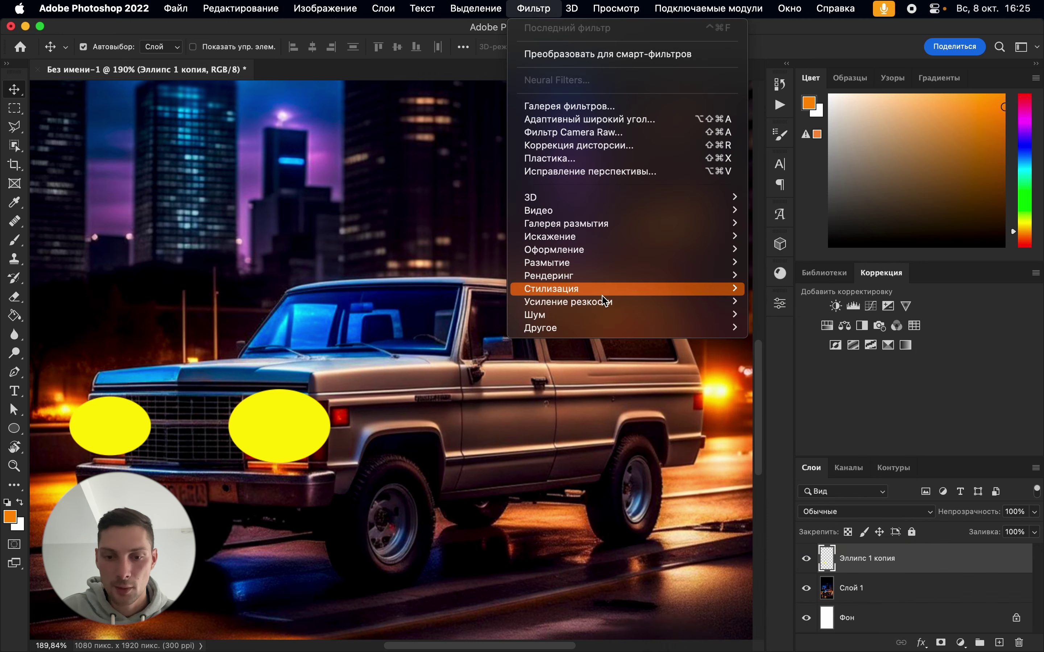
pyautogui.moveTo(606, 263)
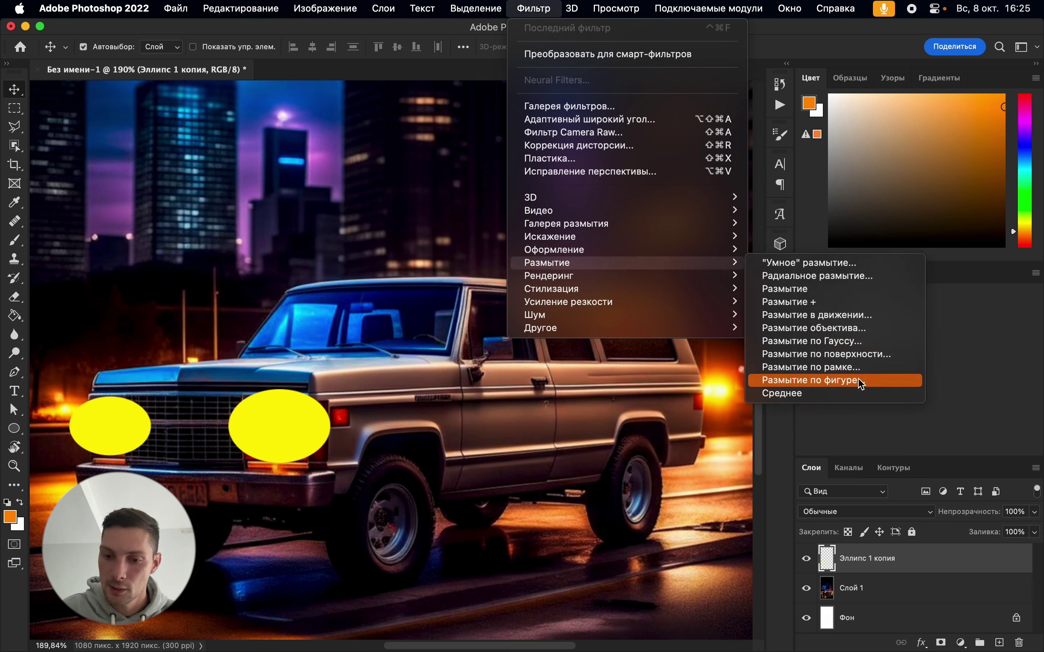
pyautogui.click(855, 342)
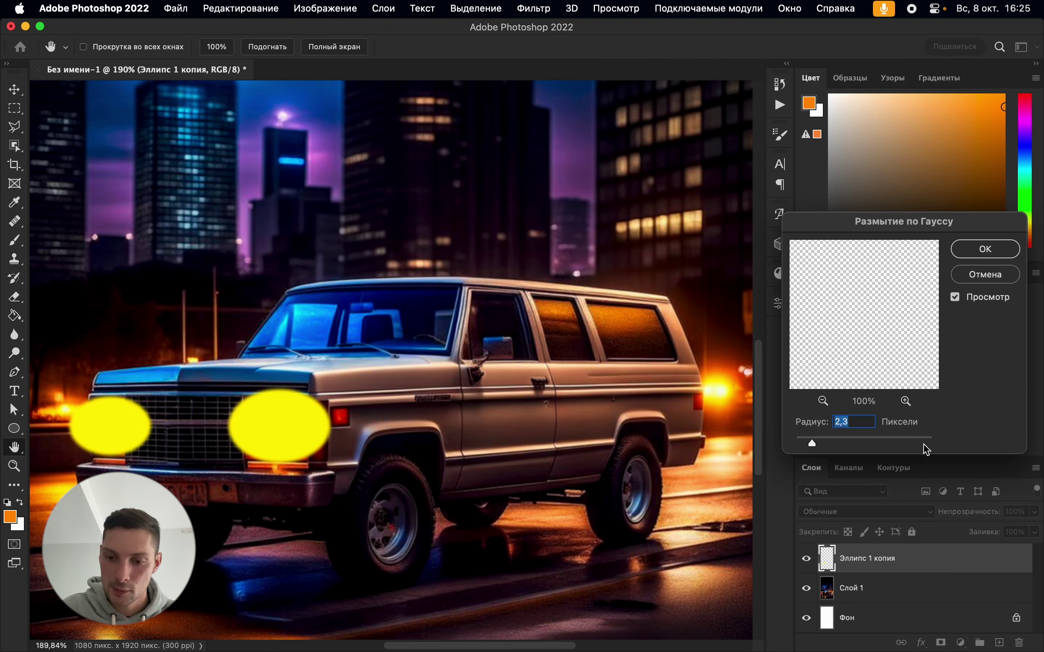
pyautogui.moveTo(858, 439); pyautogui.dragTo(865, 443)
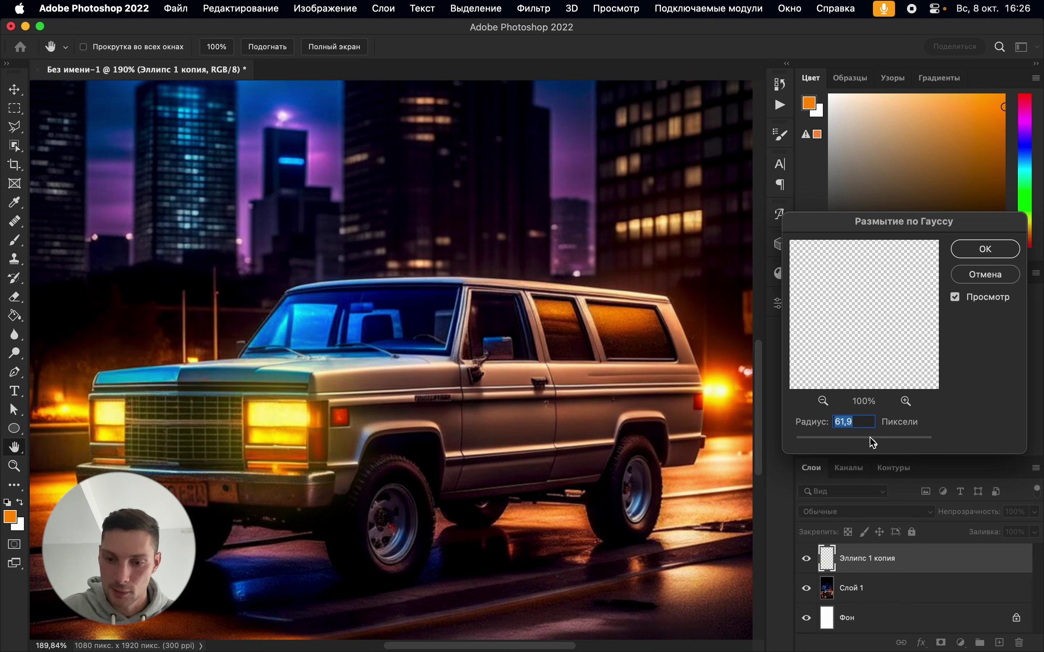
pyautogui.moveTo(873, 443)
pyautogui.mouseDown()
pyautogui.moveTo(863, 439)
pyautogui.moveTo(870, 446)
pyautogui.mouseUp()
pyautogui.scroll(-5, 438, 456)
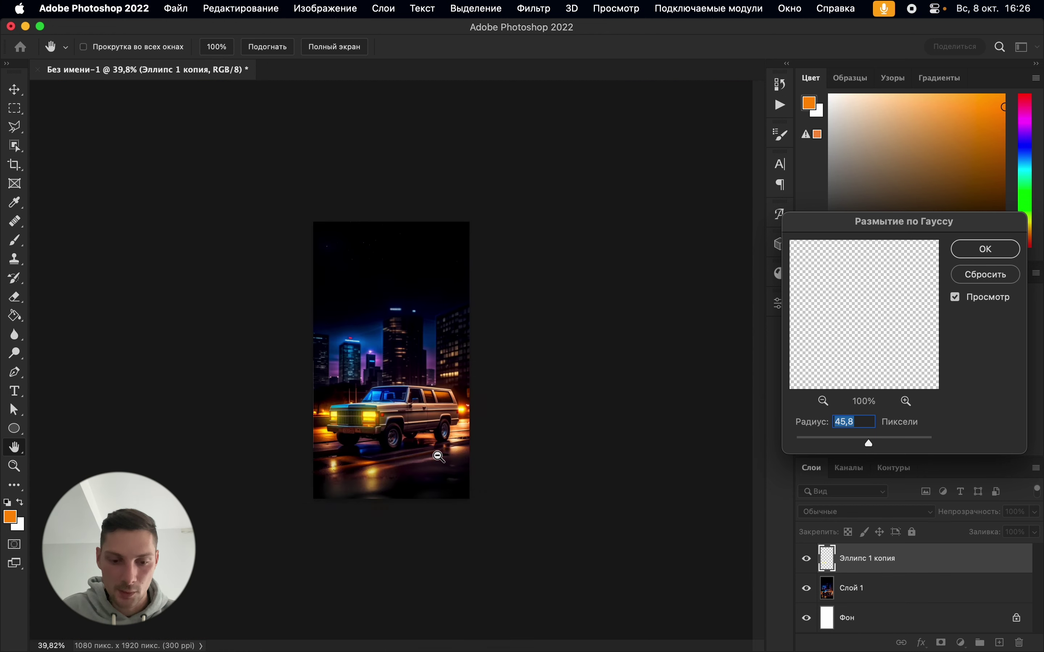
pyautogui.press('alt')
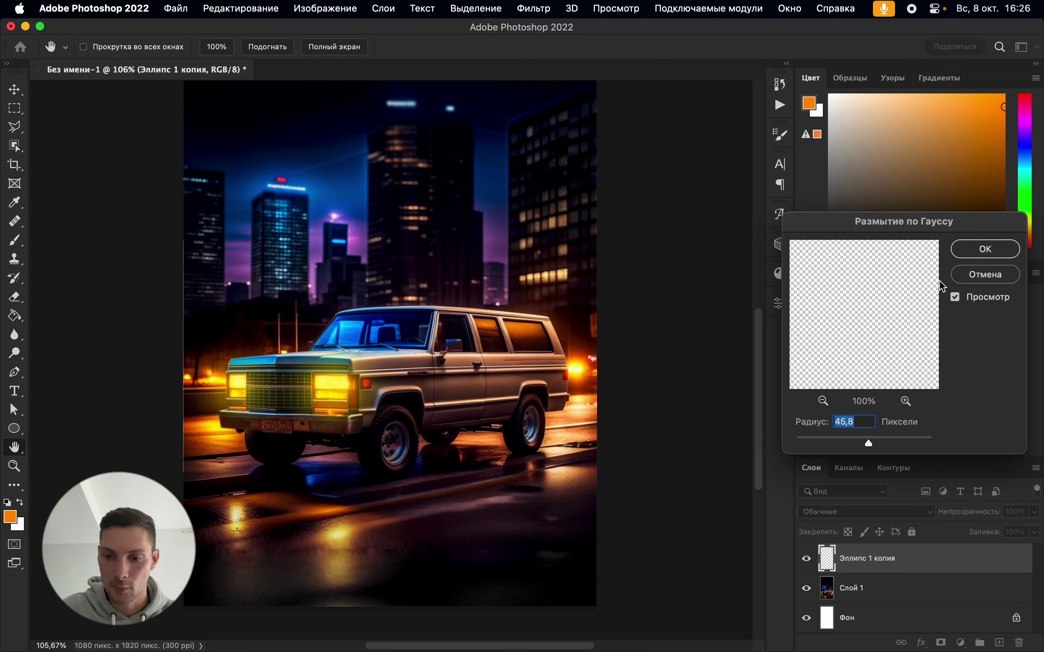
pyautogui.click(986, 250)
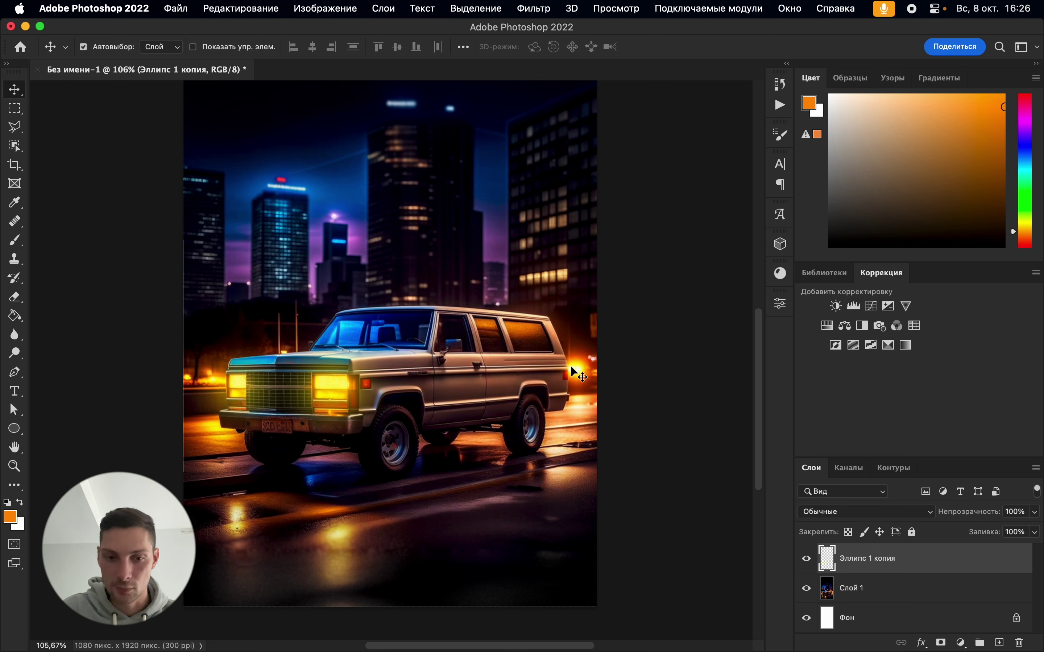
# Add an orange text layer reading CHEVROLET above the lit building on the left side of the skyline
pyautogui.scroll(10, 570, 366)
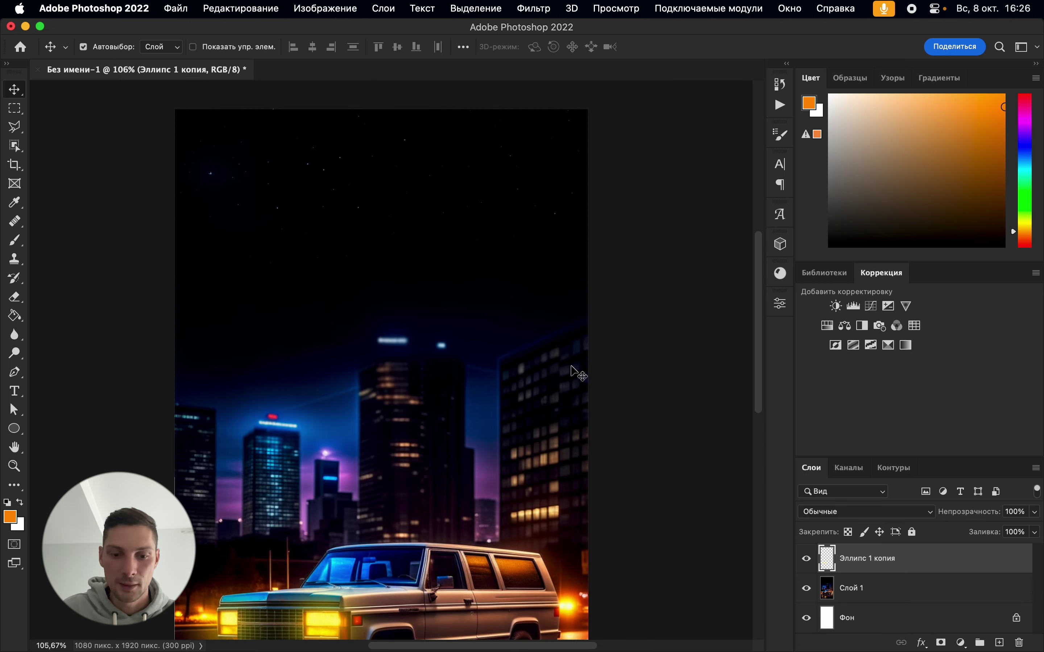
pyautogui.scroll(-15, 571, 366)
pyautogui.scroll(3, 570, 366)
pyautogui.scroll(4, 570, 366)
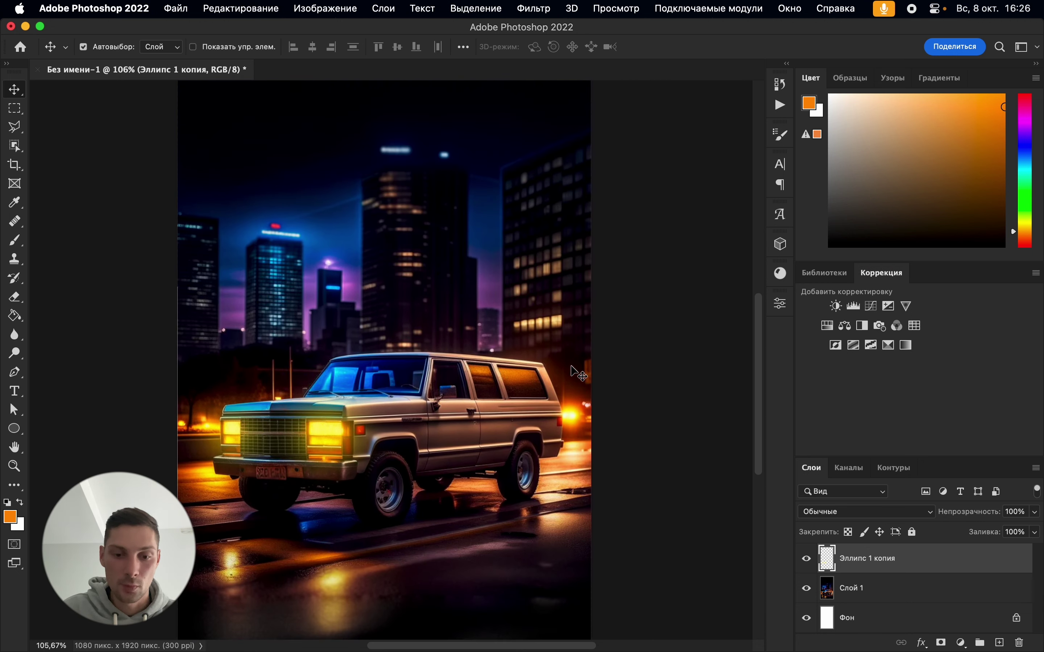
pyautogui.scroll(5, 570, 366)
pyautogui.scroll(-3, 570, 366)
pyautogui.hscroll(-1, 570, 366)
pyautogui.press('t')
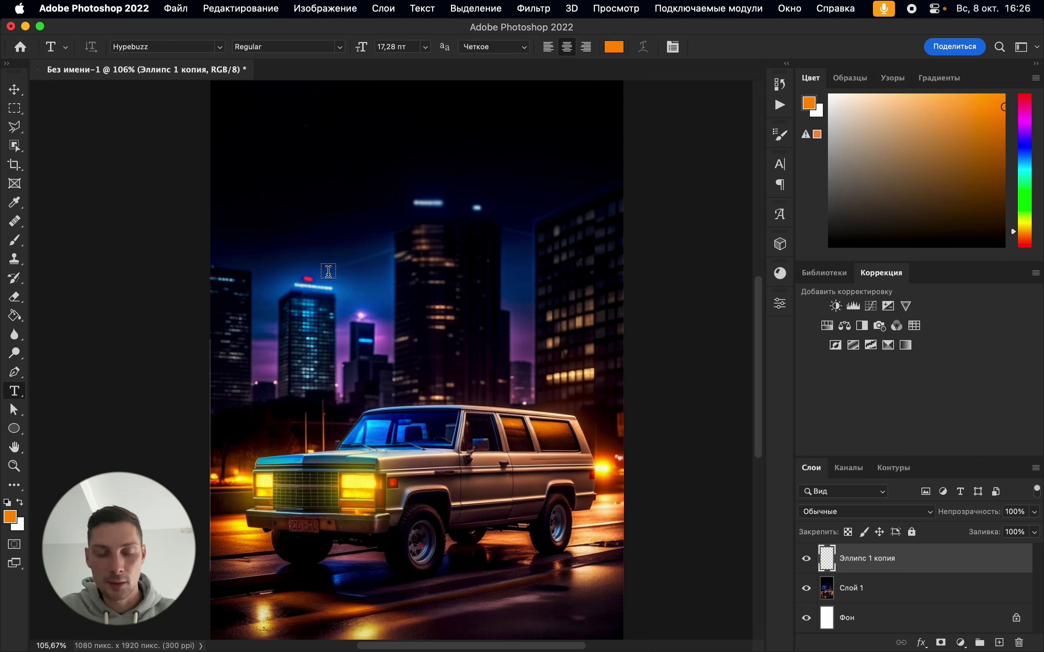
pyautogui.click(327, 274)
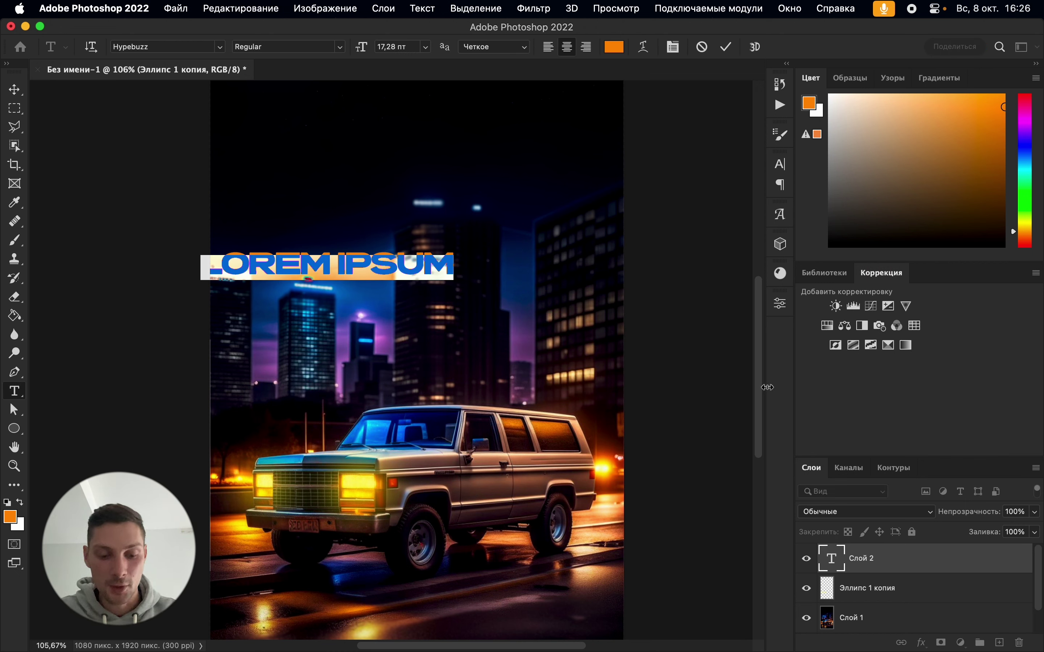
pyautogui.write('C')
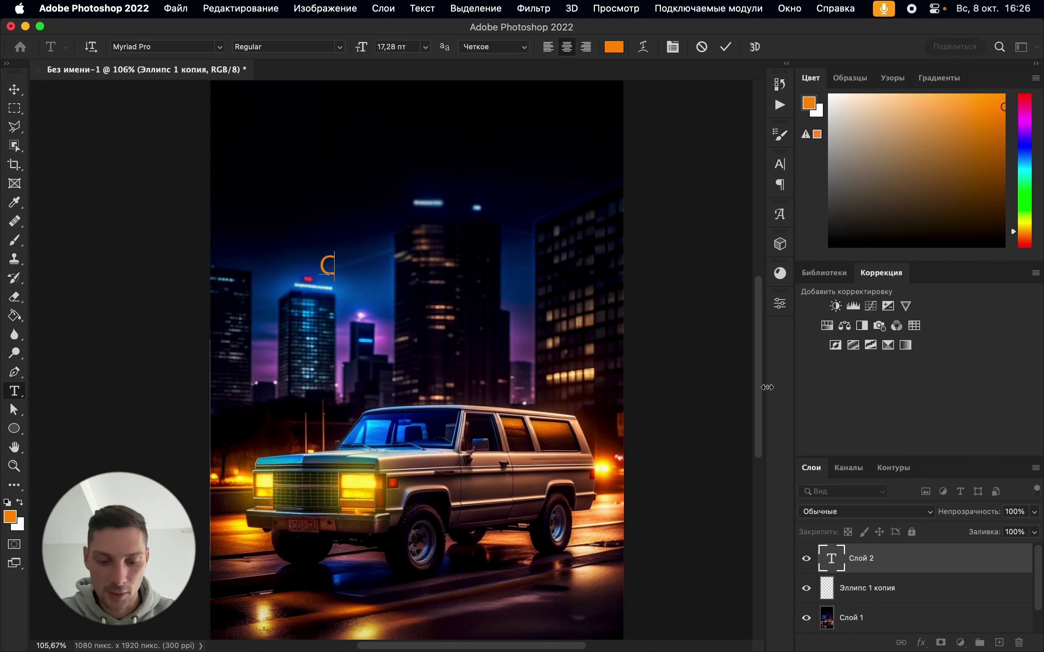
pyautogui.write('P')
pyautogui.press('BackSpace')
pyautogui.press('BackSpace')
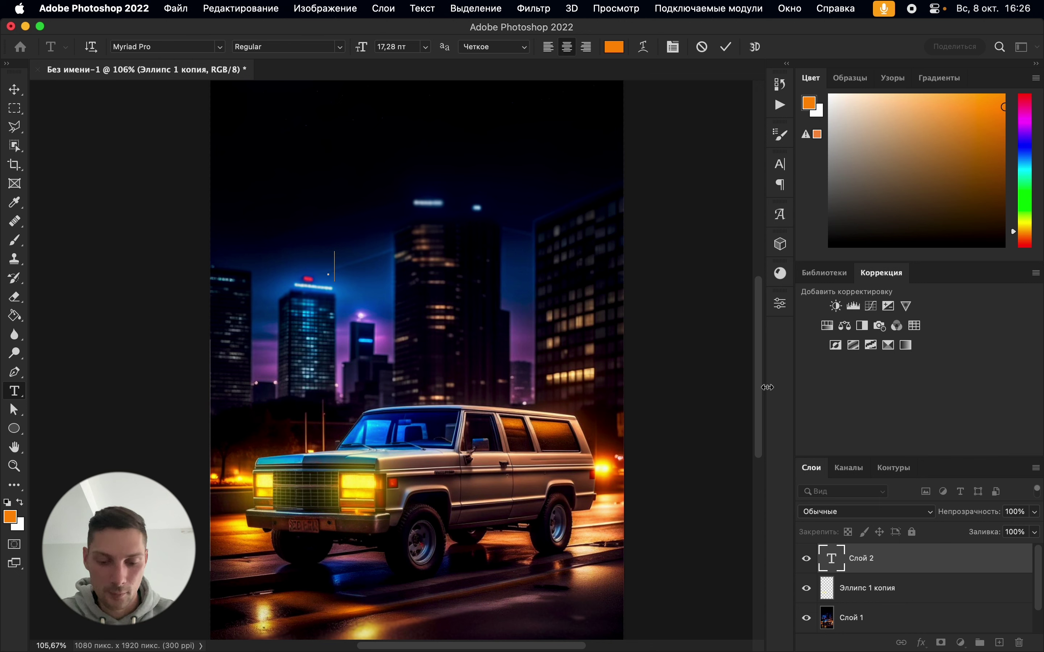
pyautogui.write('CHEVRL')
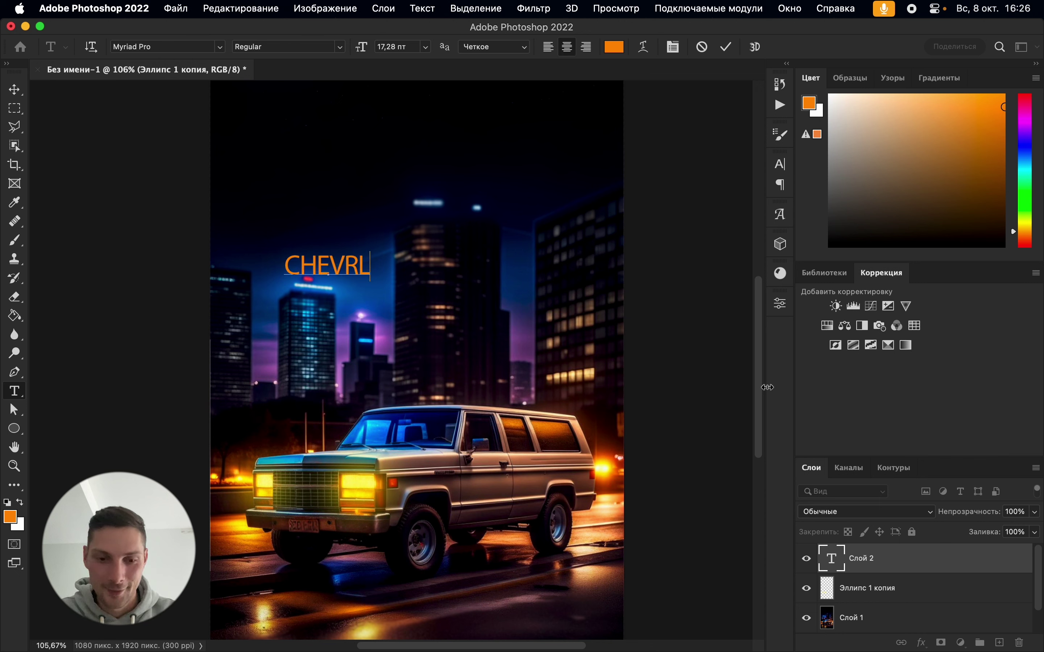
pyautogui.press('BackSpace')
pyautogui.write('OLET')
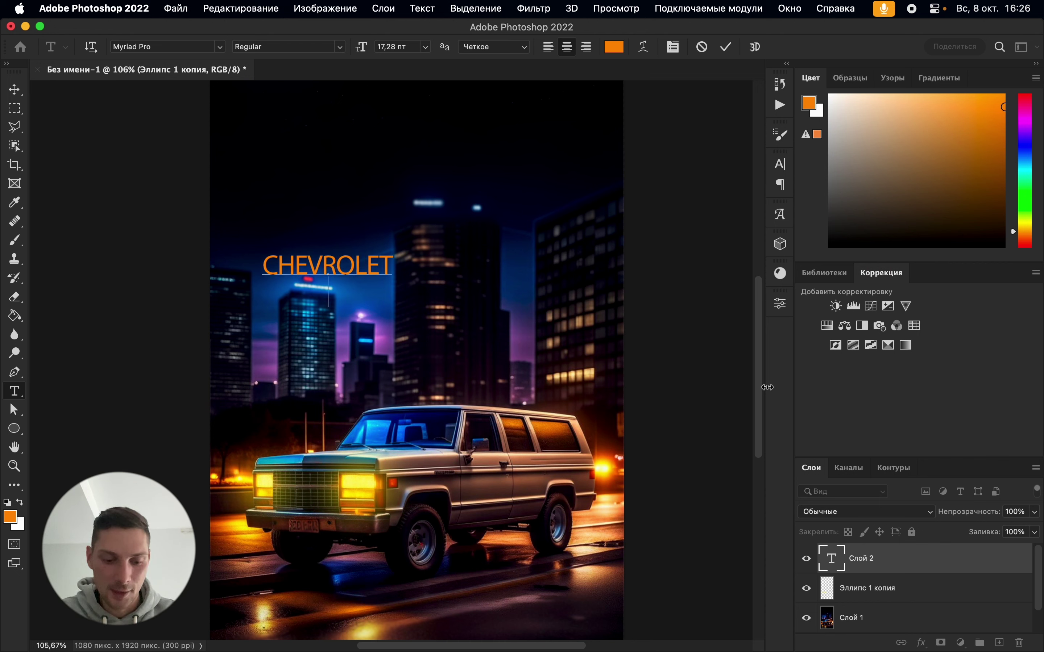
pyautogui.click(14, 89)
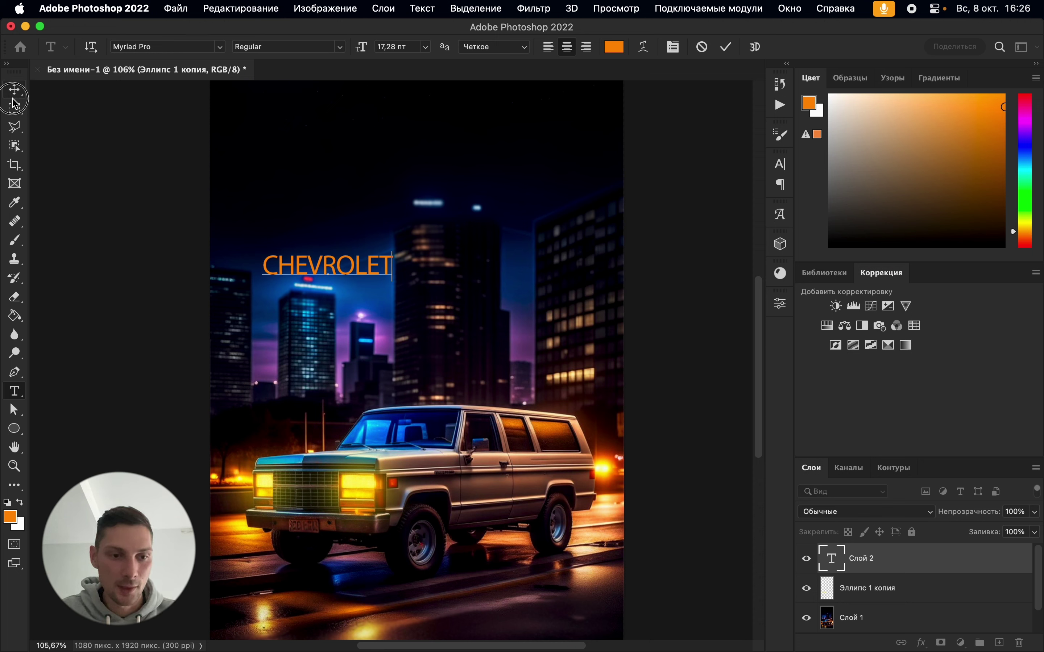
# Move the CHEVROLET text up into the dark sky, centered horizontally at about X 540, Y 440 pixels
pyautogui.press('super+t')
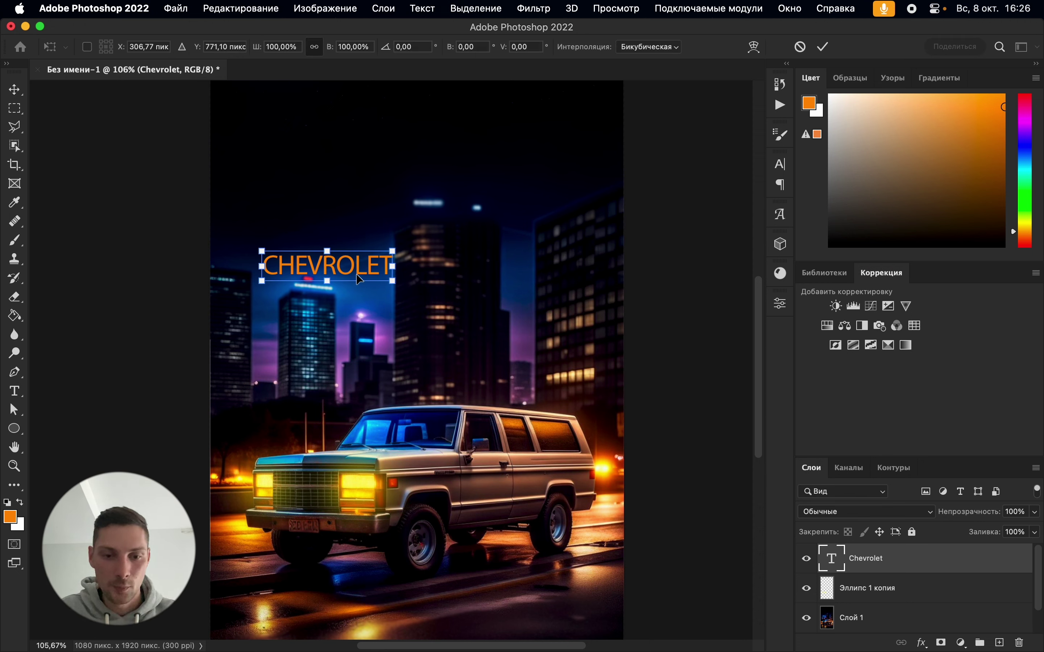
pyautogui.moveTo(359, 272); pyautogui.dragTo(448, 144)
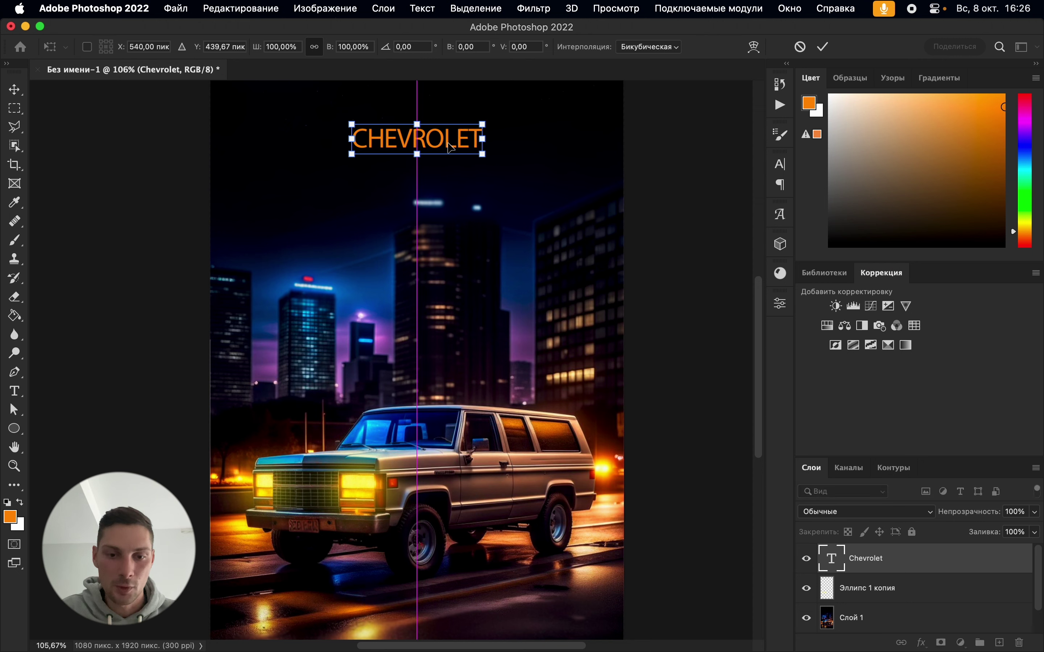
pyautogui.press('Return')
# Add a separate text layer reading TAHOE just below the CHEVROLET line
pyautogui.press('t')
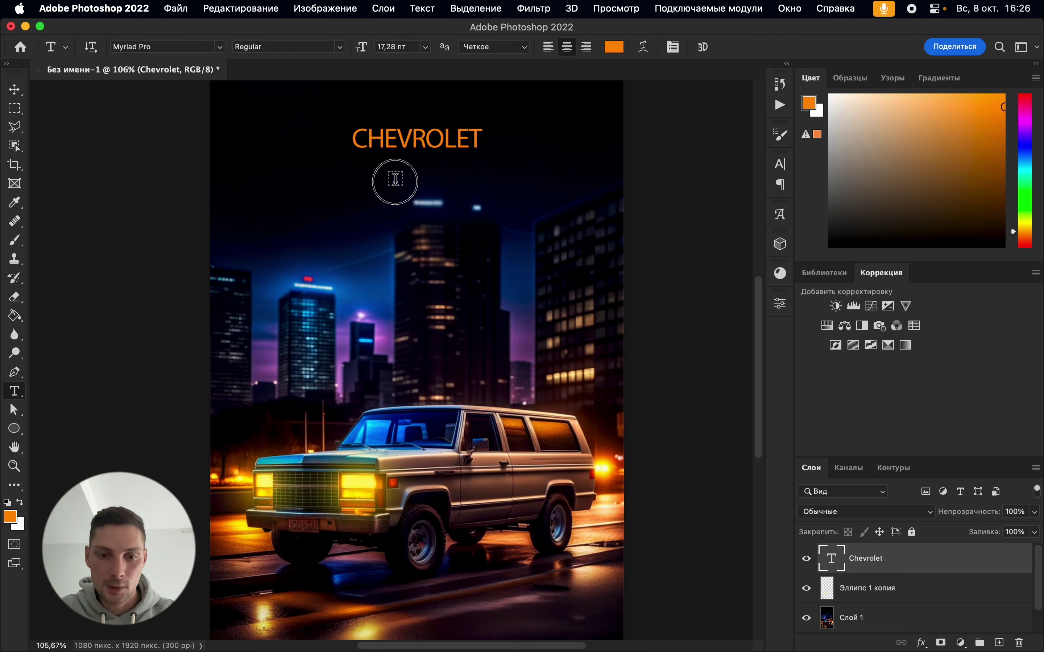
pyautogui.click(395, 176)
pyautogui.press('BackSpace')
pyautogui.write('TAHOE')
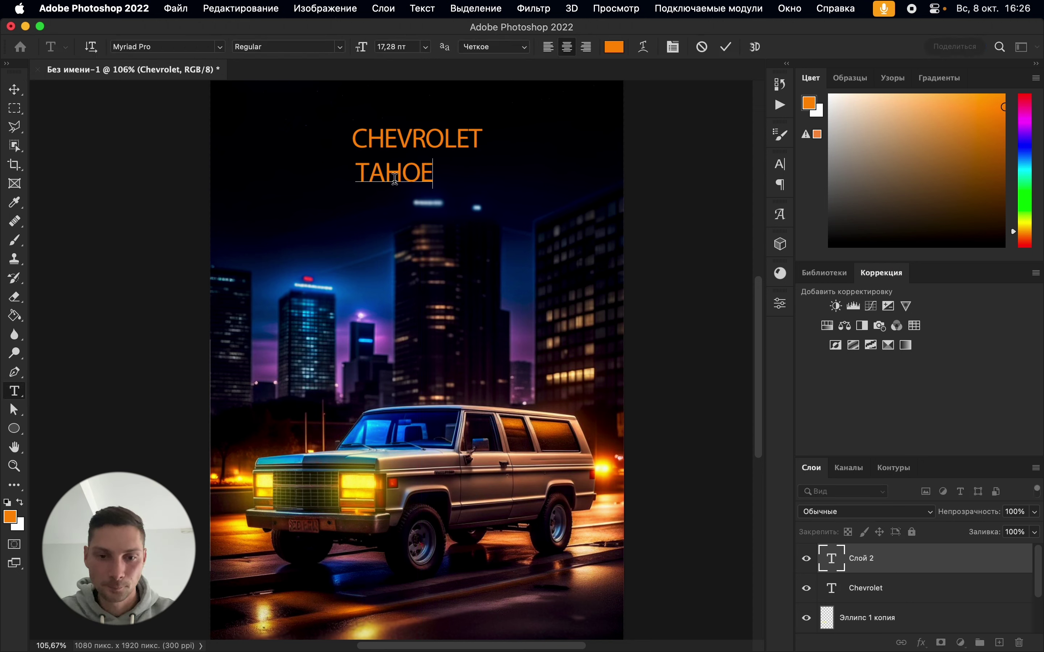
pyautogui.click(14, 89)
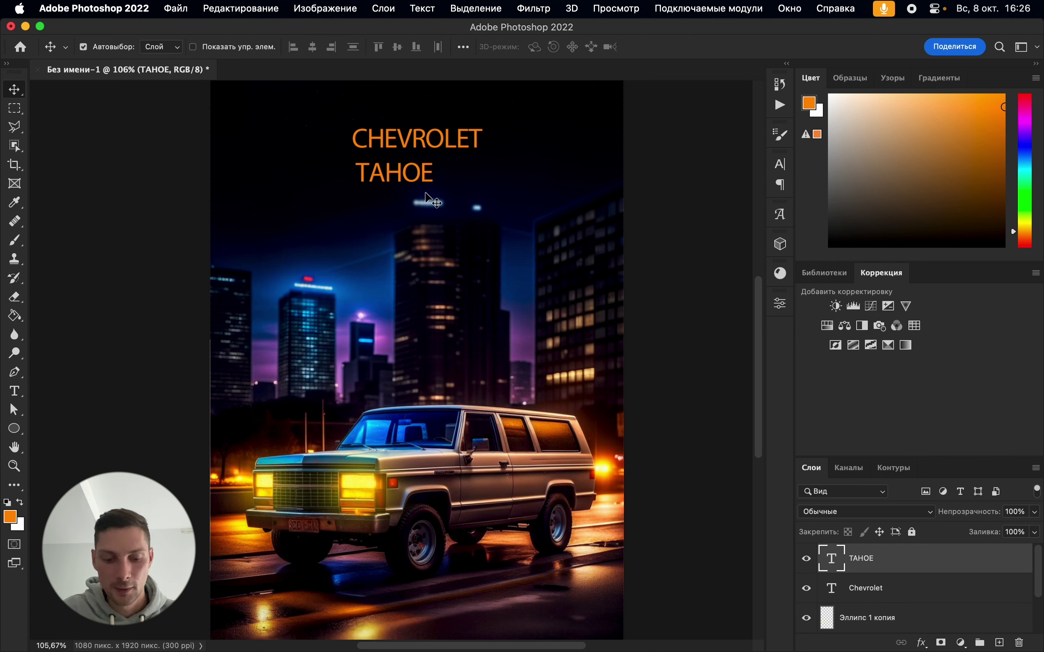
# Center the TAHOE text horizontally beneath CHEVROLET
pyautogui.press('super+t')
pyautogui.moveTo(397, 178); pyautogui.dragTo(421, 181)
pyautogui.press('Return')
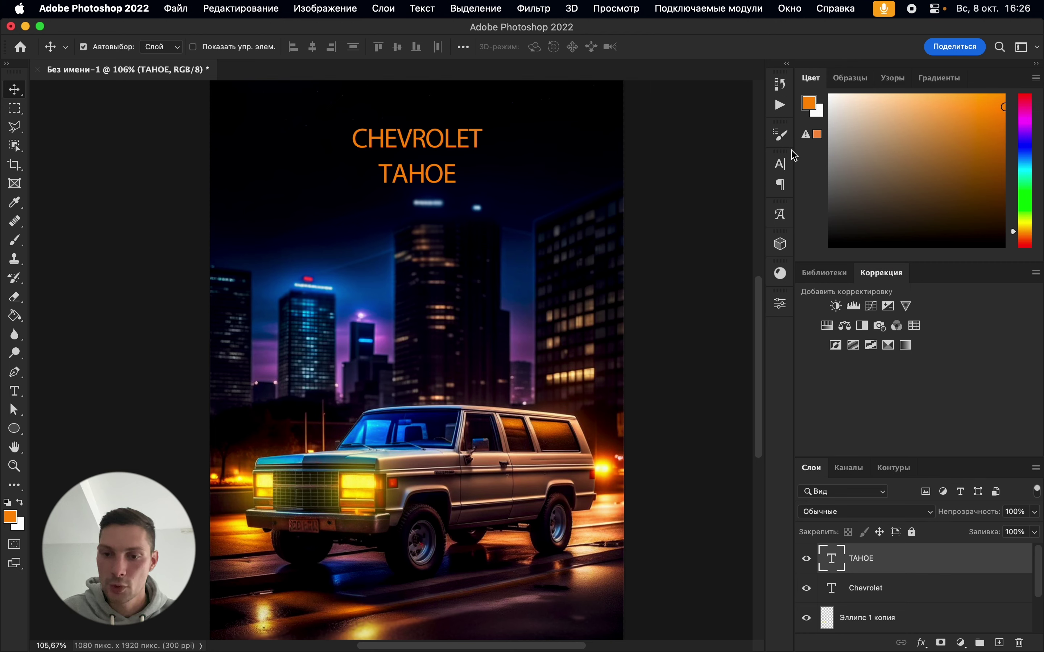
# Change the TAHOE text's font to Hypebuzz and set its tracking to -100
pyautogui.click(780, 165)
pyautogui.click(691, 186)
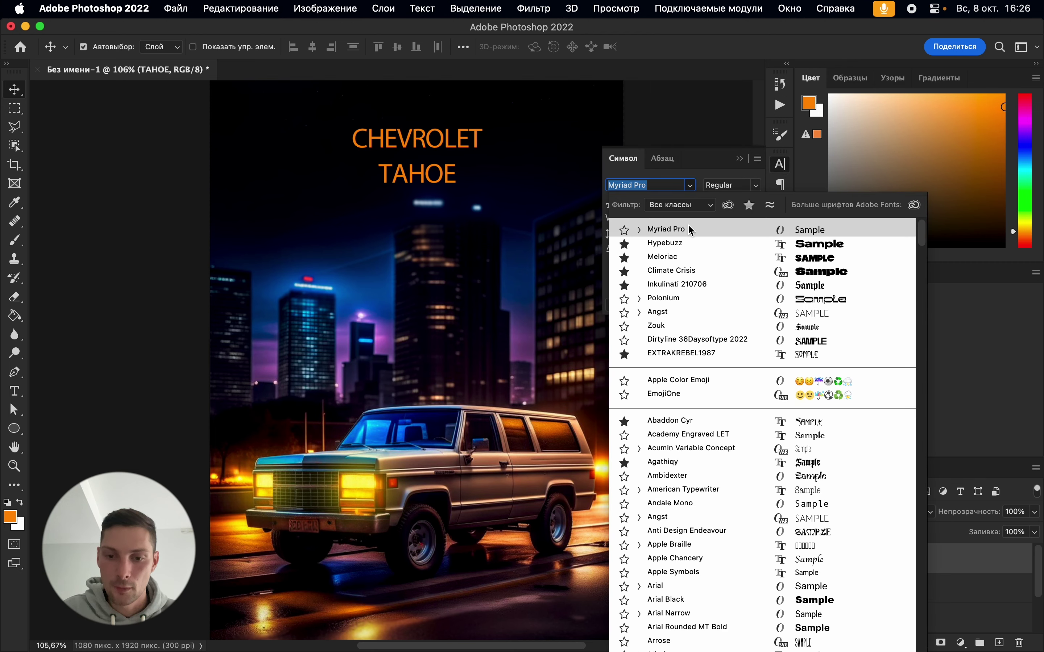
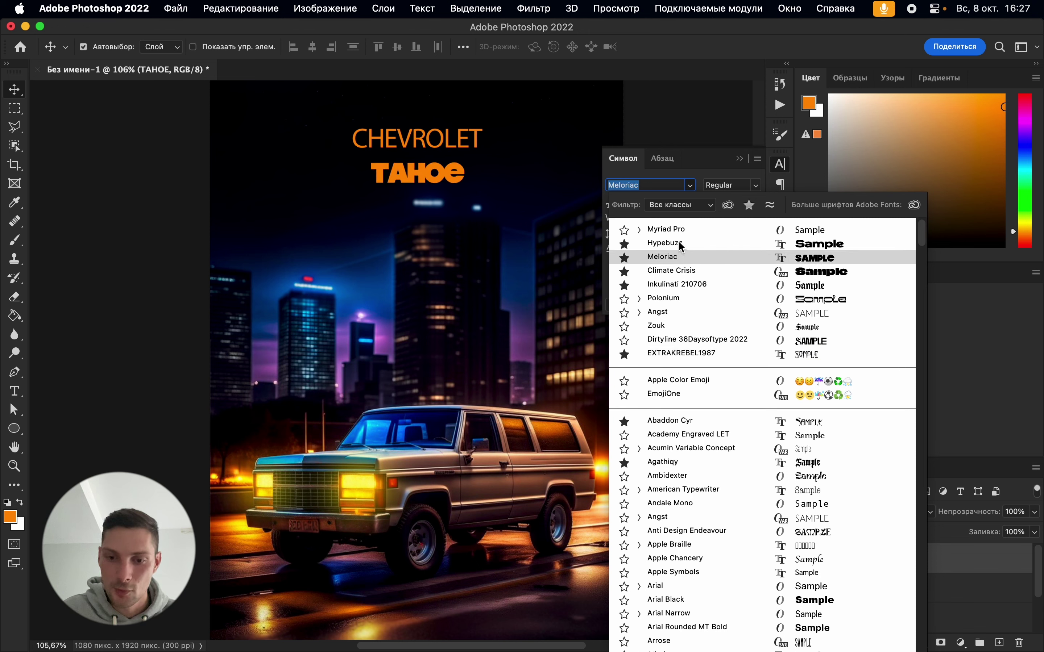
pyautogui.press('Down')
pyautogui.press('Down')
pyautogui.press('Up')
pyautogui.press('Up')
pyautogui.press('Up')
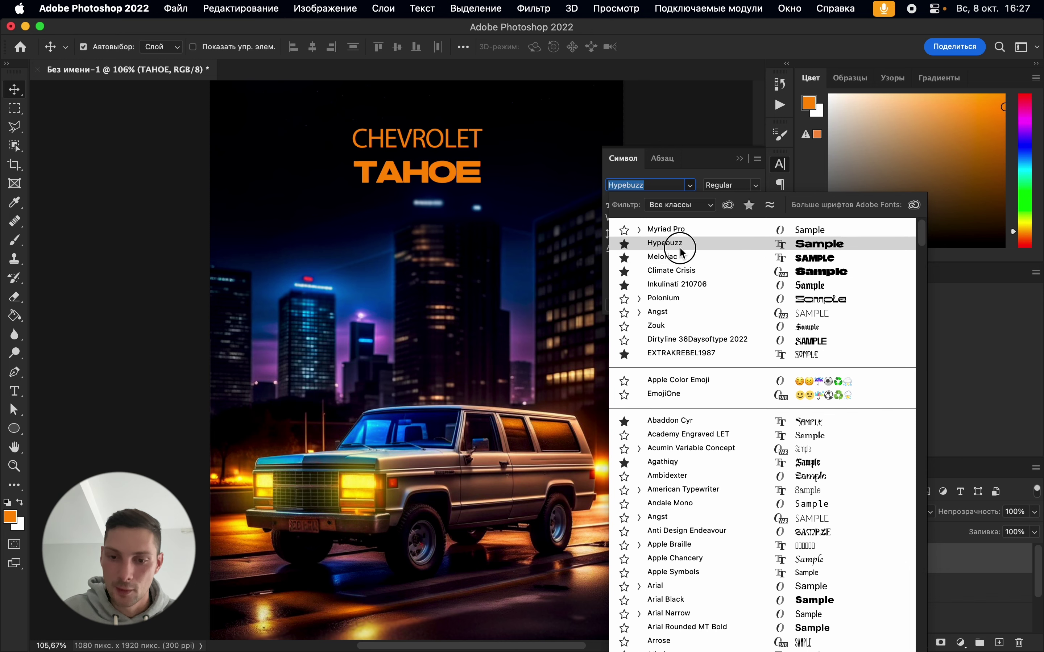
pyautogui.press('Return')
pyautogui.click(758, 220)
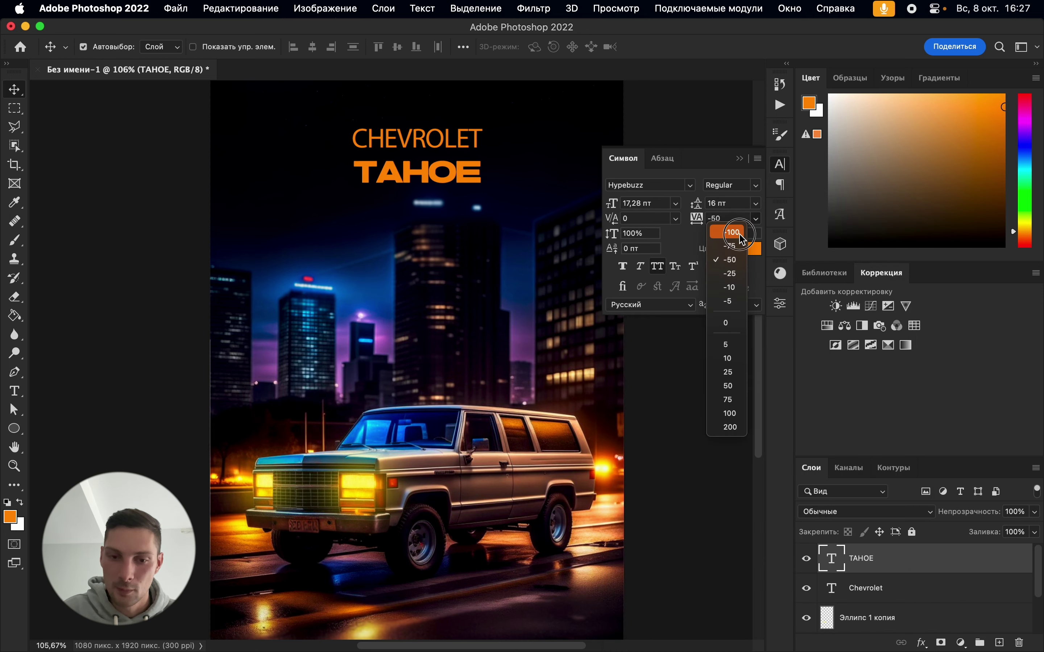
pyautogui.click(752, 232)
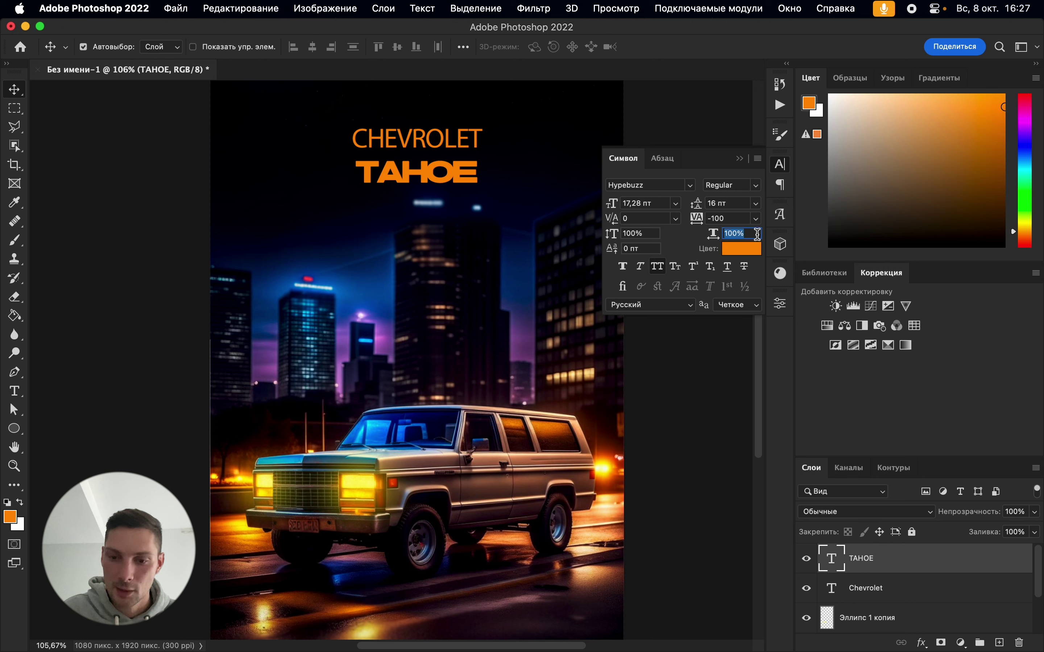
# Set the TAHOE text's tracking to 0
pyautogui.click(756, 218)
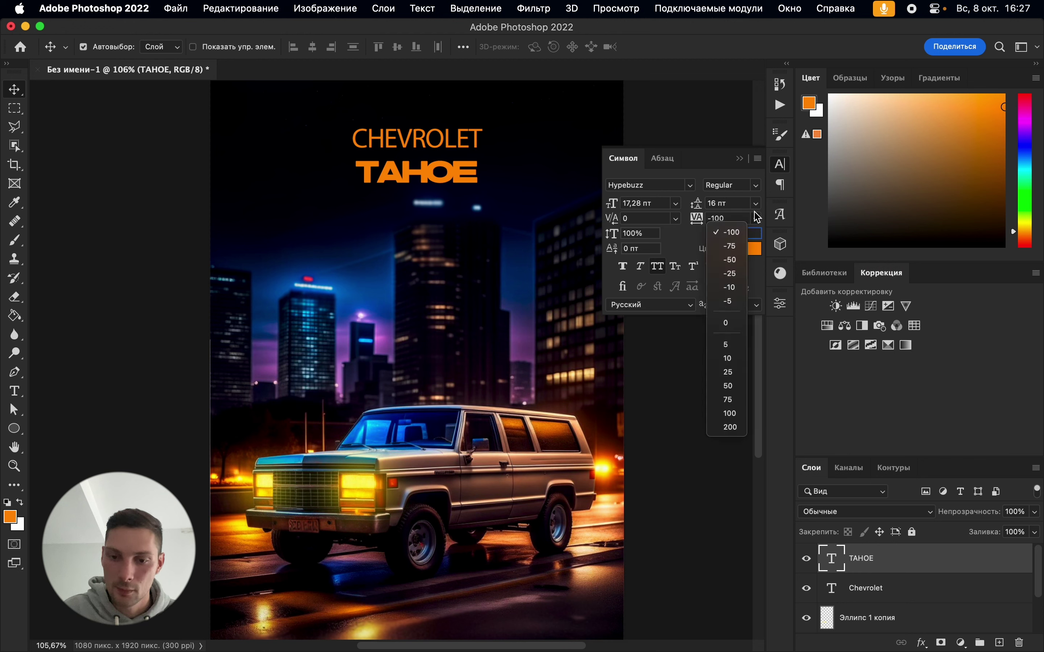
pyautogui.click(733, 322)
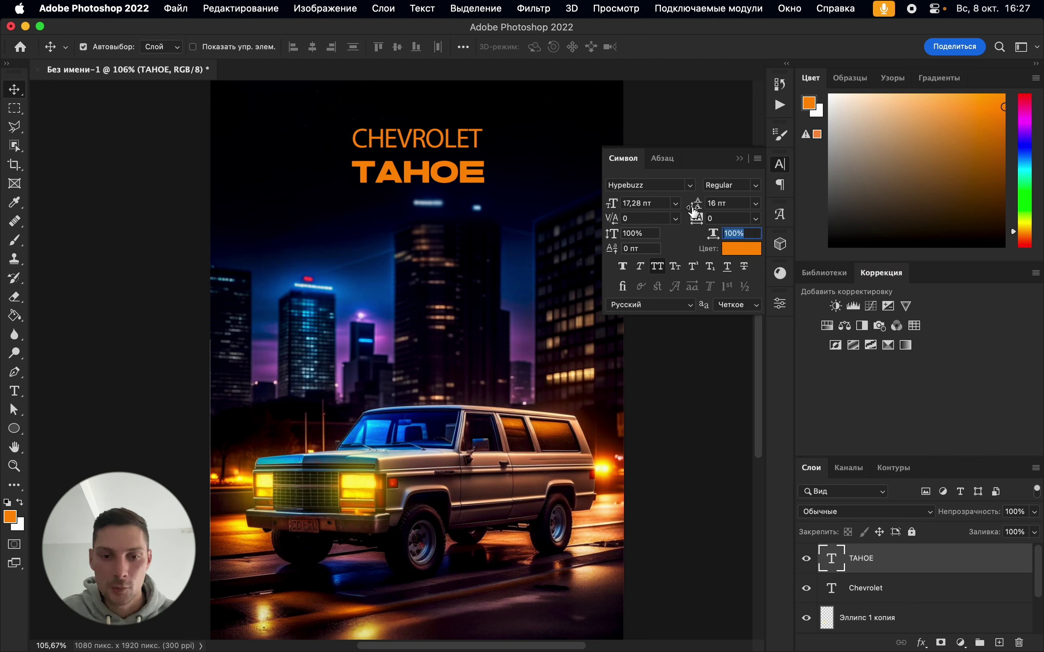
# Change the CHEVROLET text's font to Morganite
pyautogui.click(451, 145)
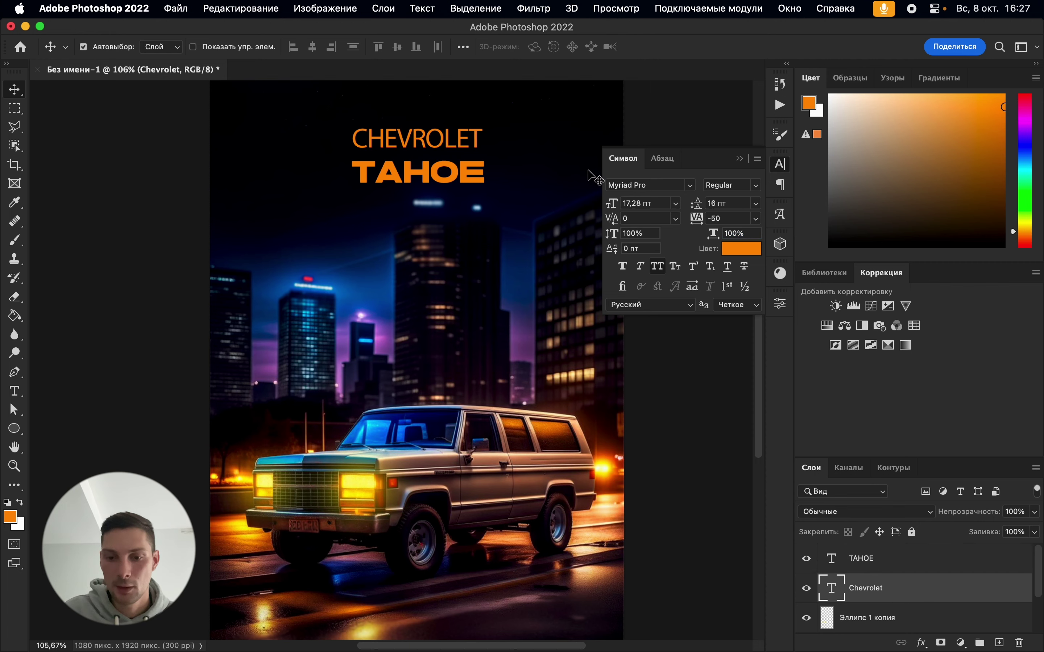
pyautogui.click(641, 186)
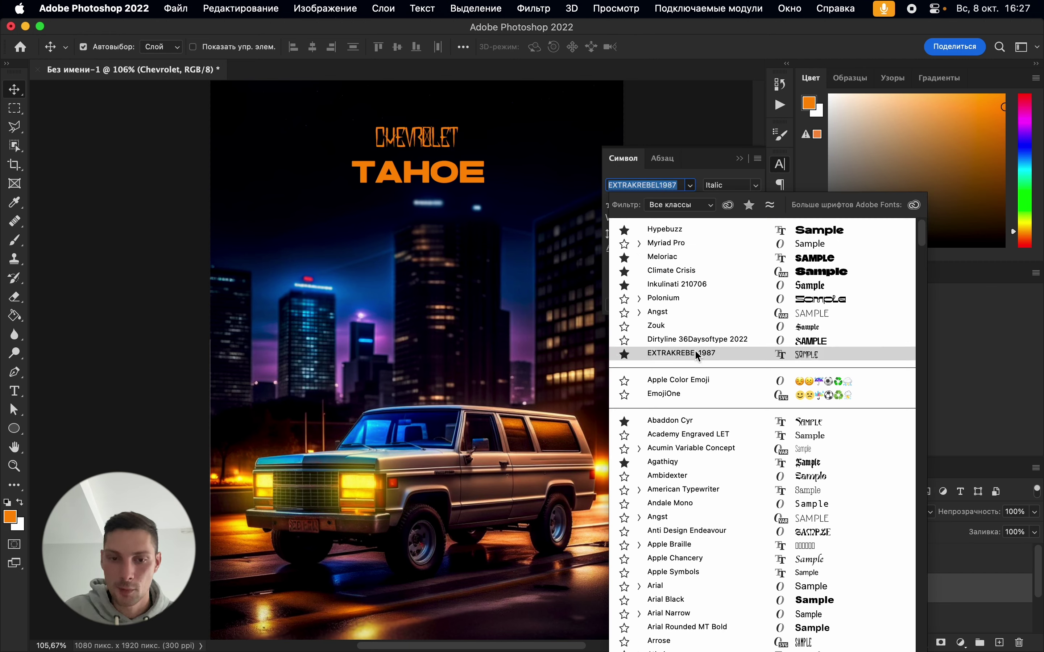
pyautogui.scroll(-20, 771, 483)
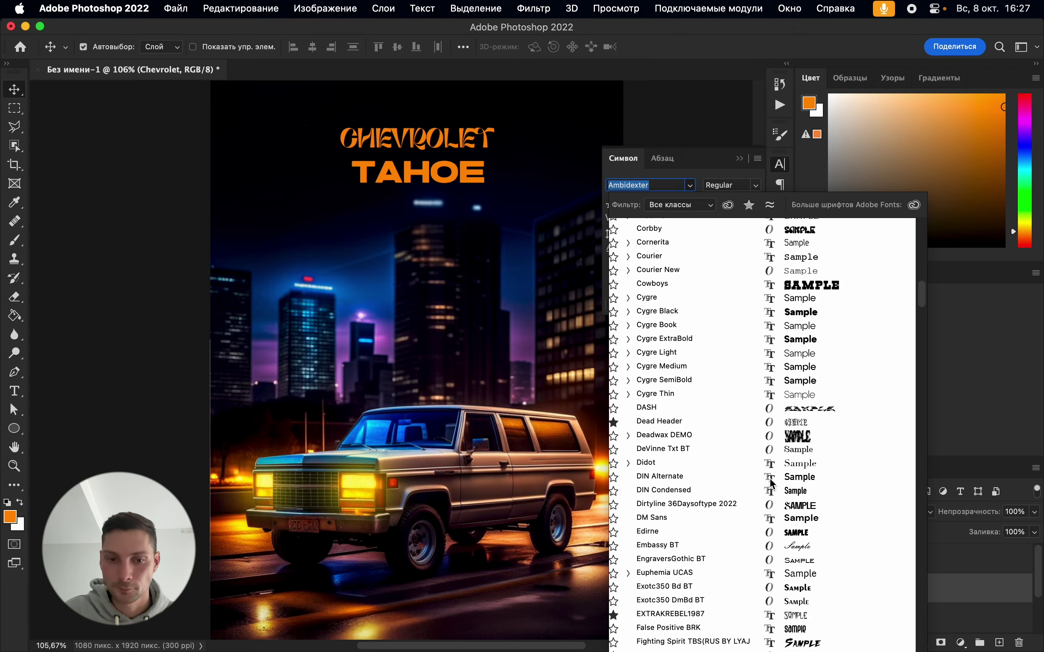
pyautogui.scroll(-20, 771, 483)
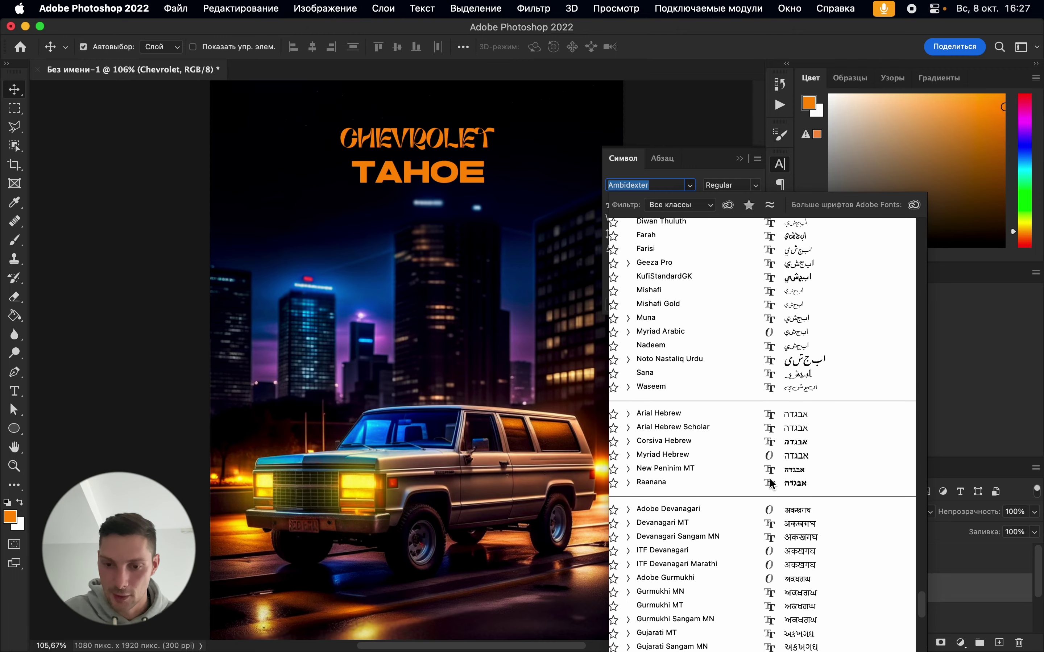
pyautogui.scroll(20, 741, 392)
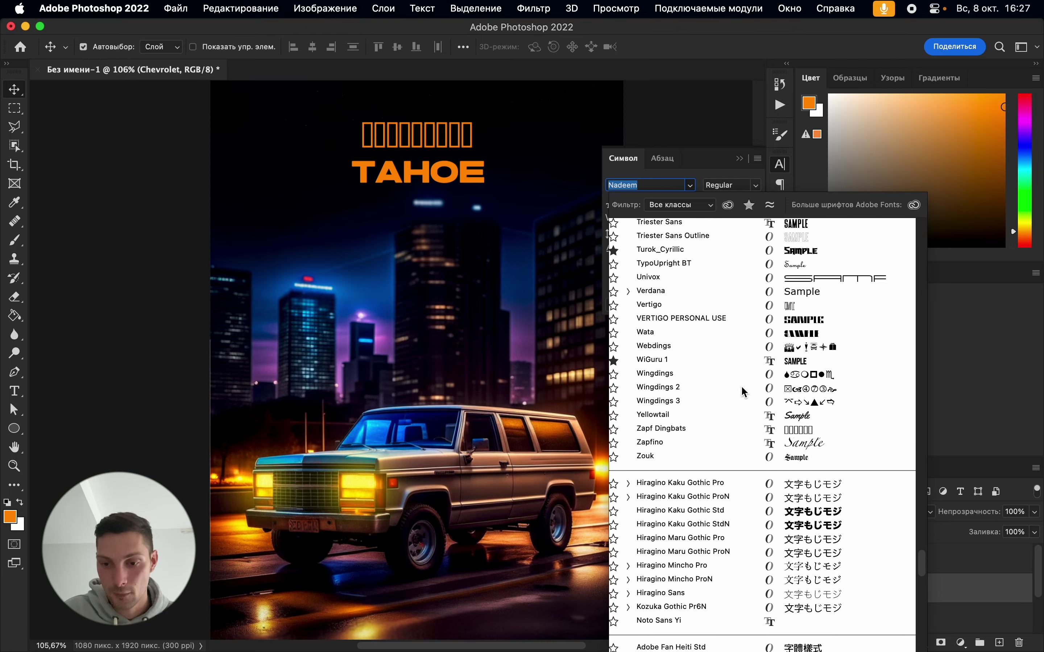
pyautogui.scroll(8, 710, 361)
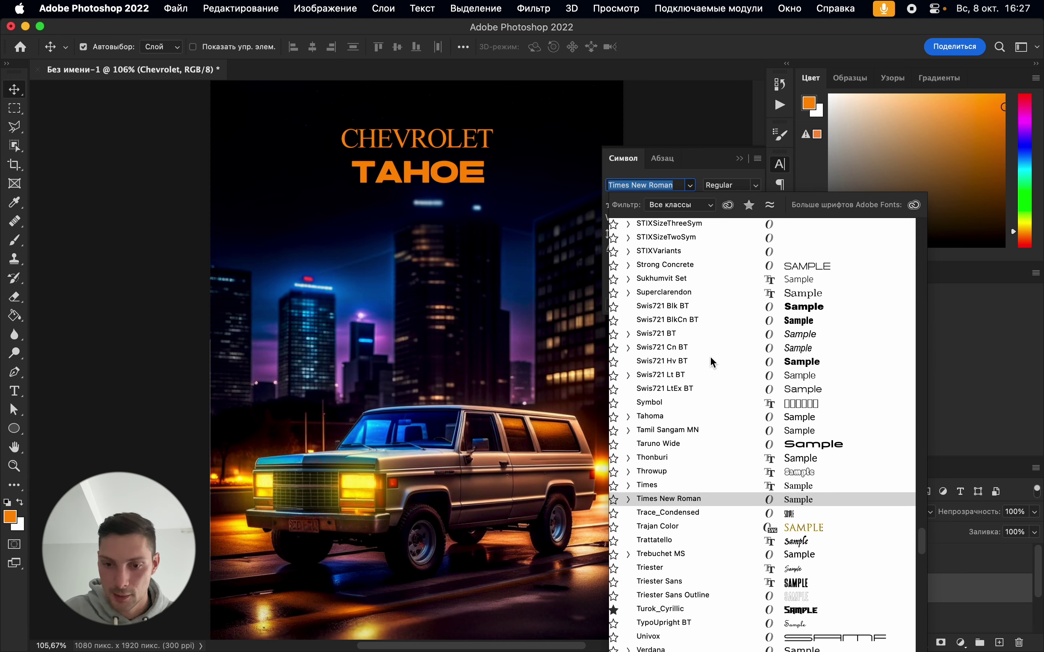
pyautogui.scroll(5, 710, 359)
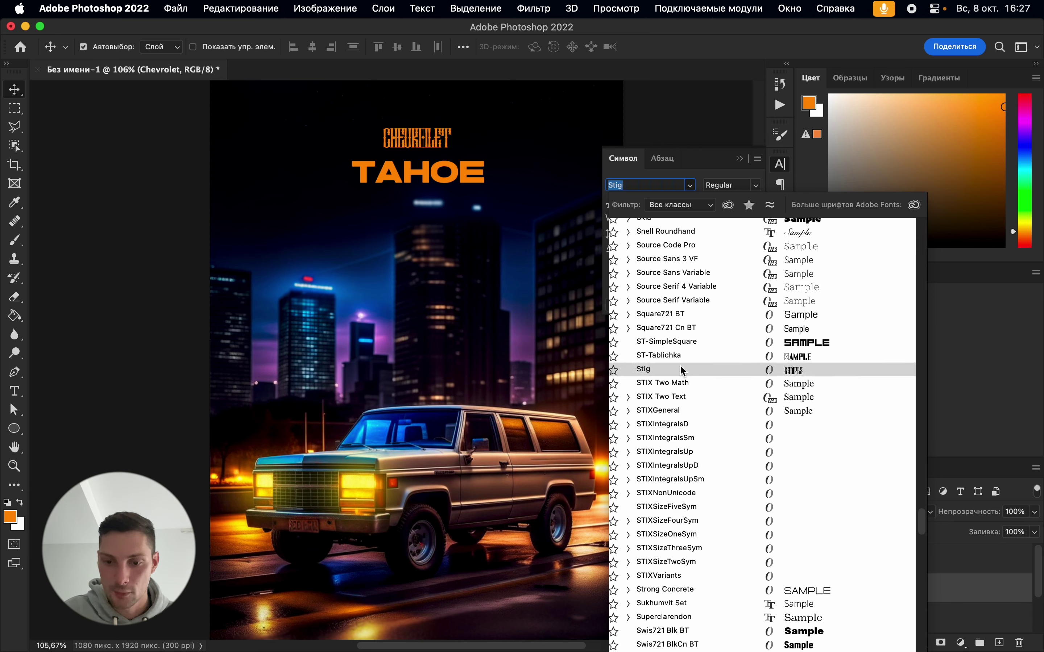
pyautogui.scroll(5, 680, 346)
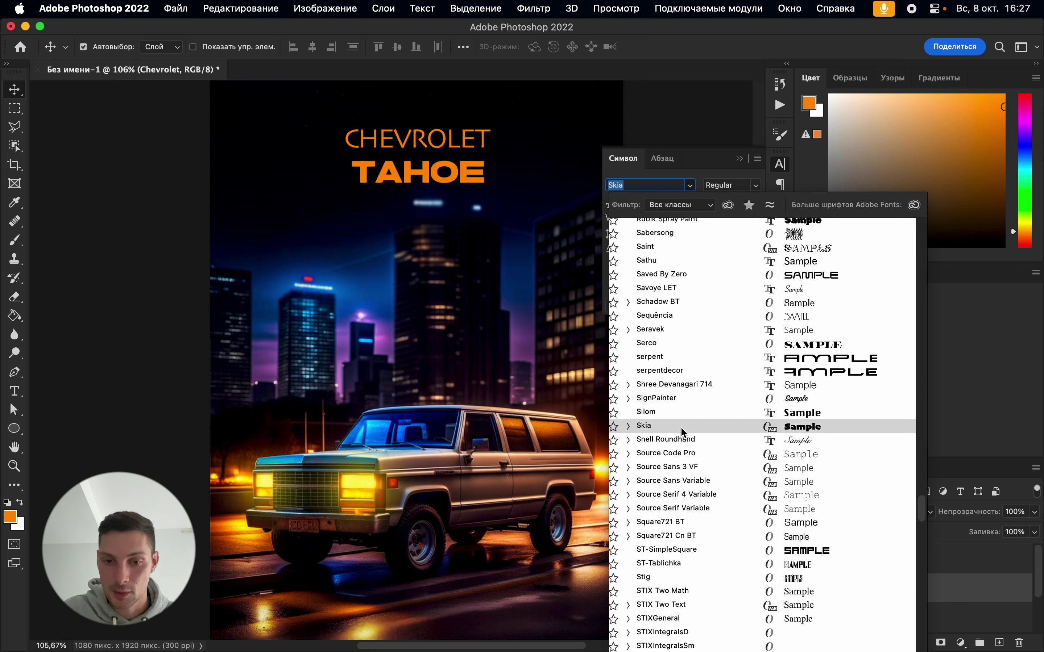
pyautogui.scroll(5, 696, 362)
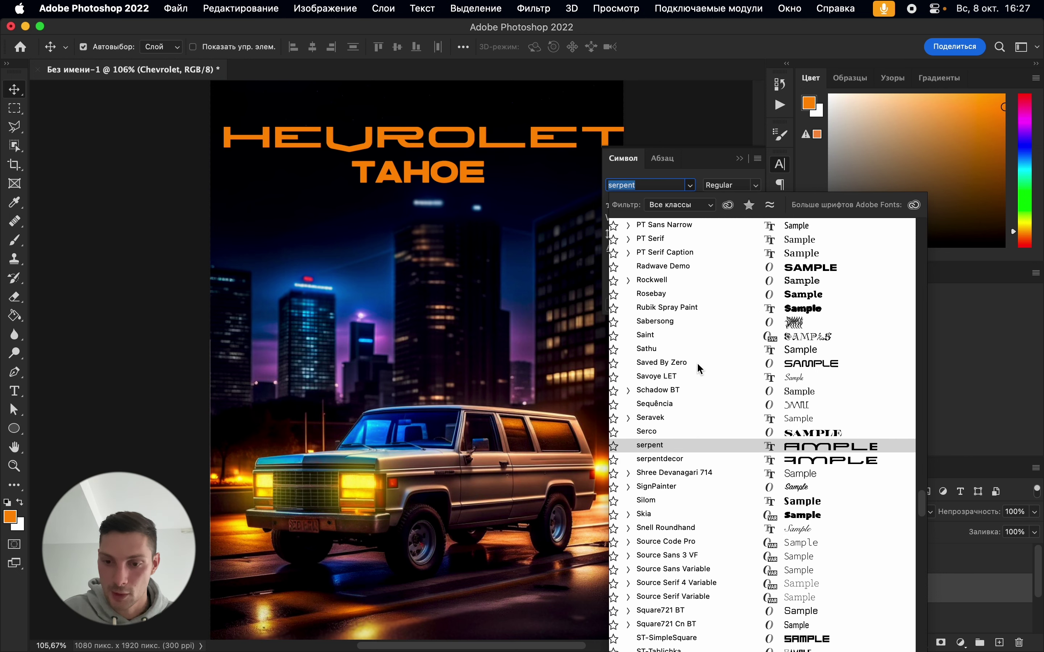
pyautogui.scroll(15, 697, 362)
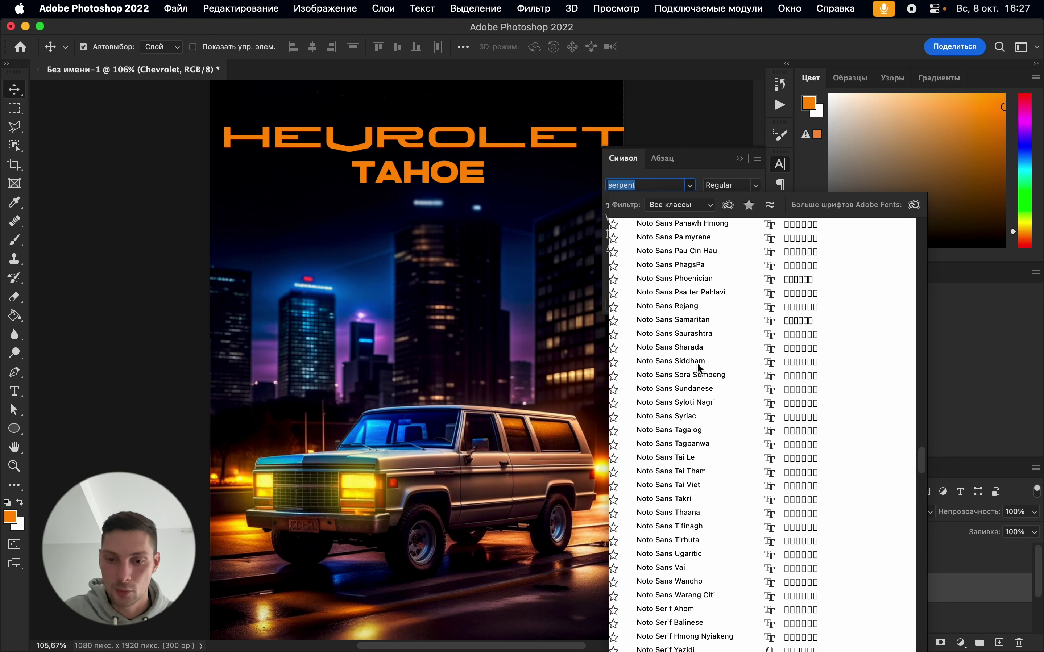
pyautogui.scroll(15, 697, 366)
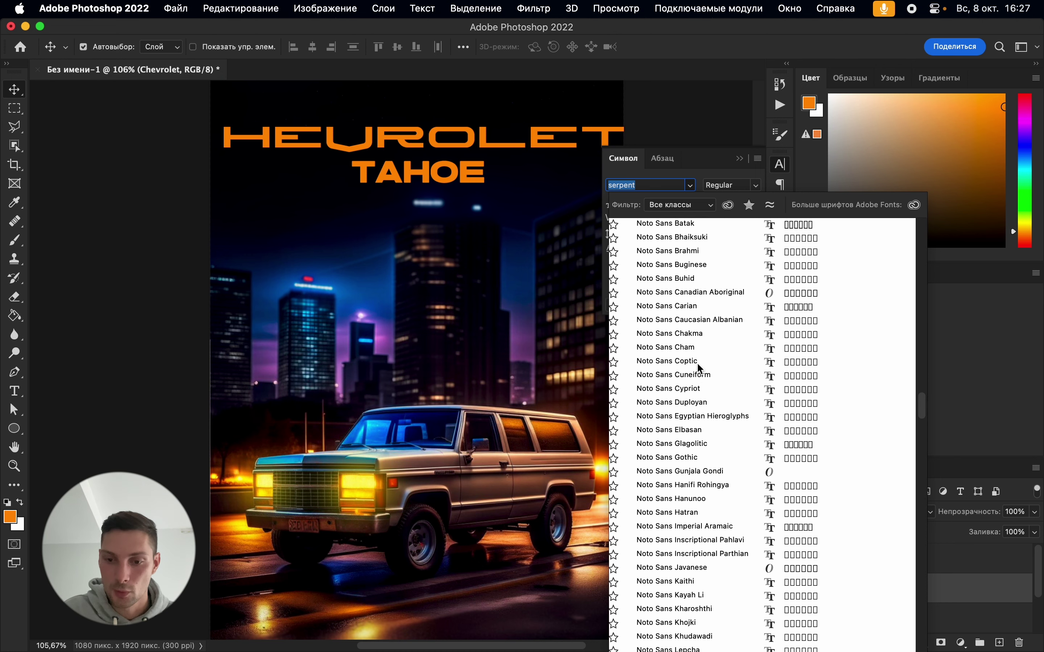
pyautogui.scroll(10, 697, 365)
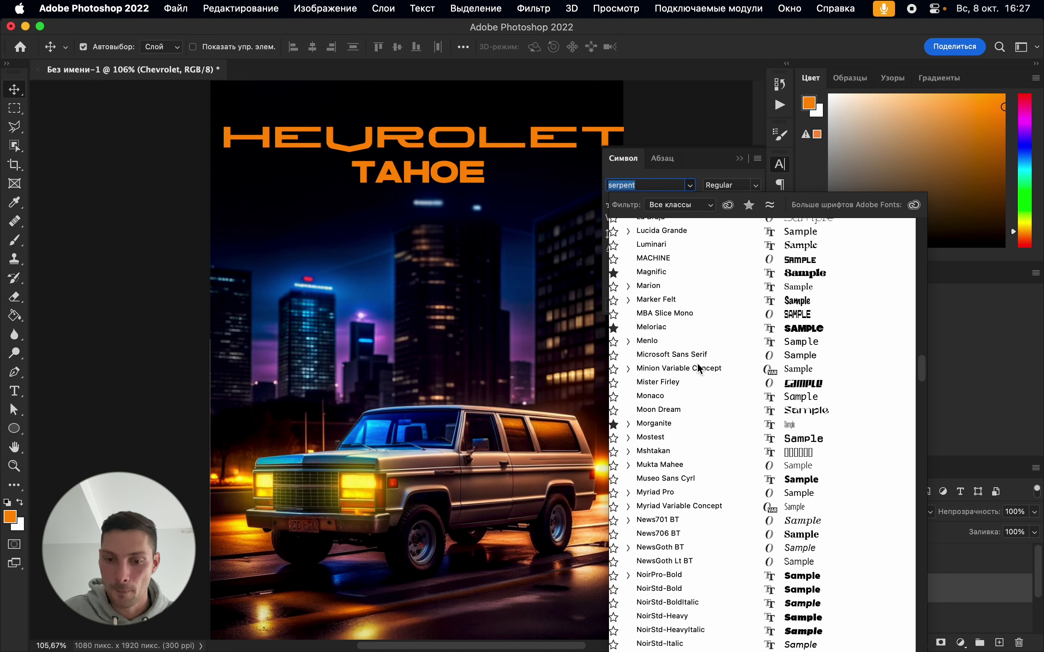
pyautogui.click(677, 425)
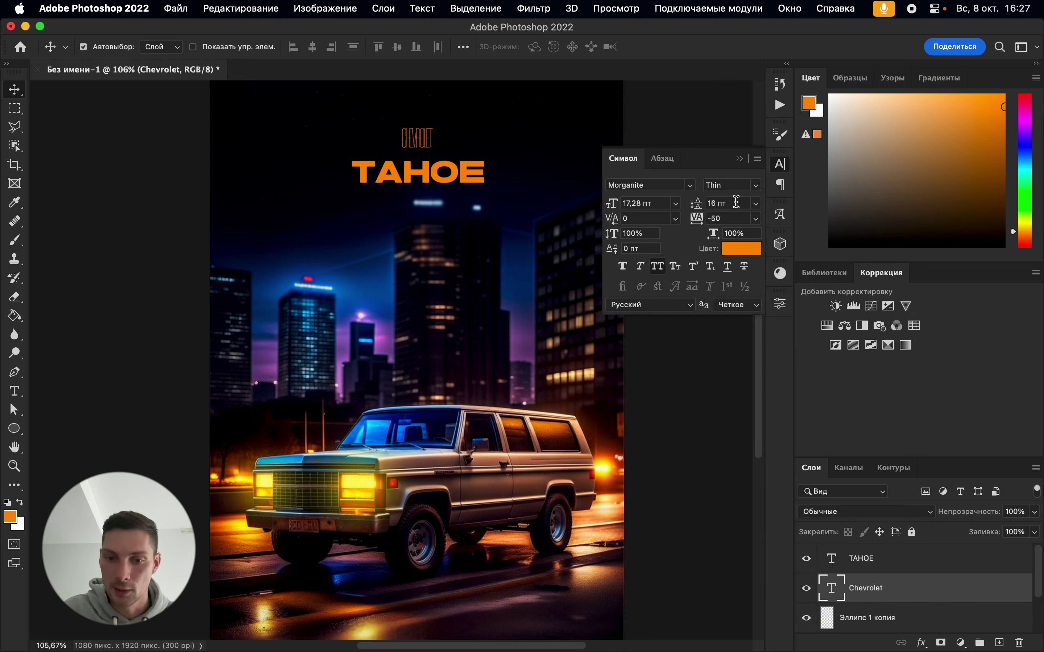
# Set the CHEVROLET text's tracking to 0 and its leading to Auto
pyautogui.click(757, 219)
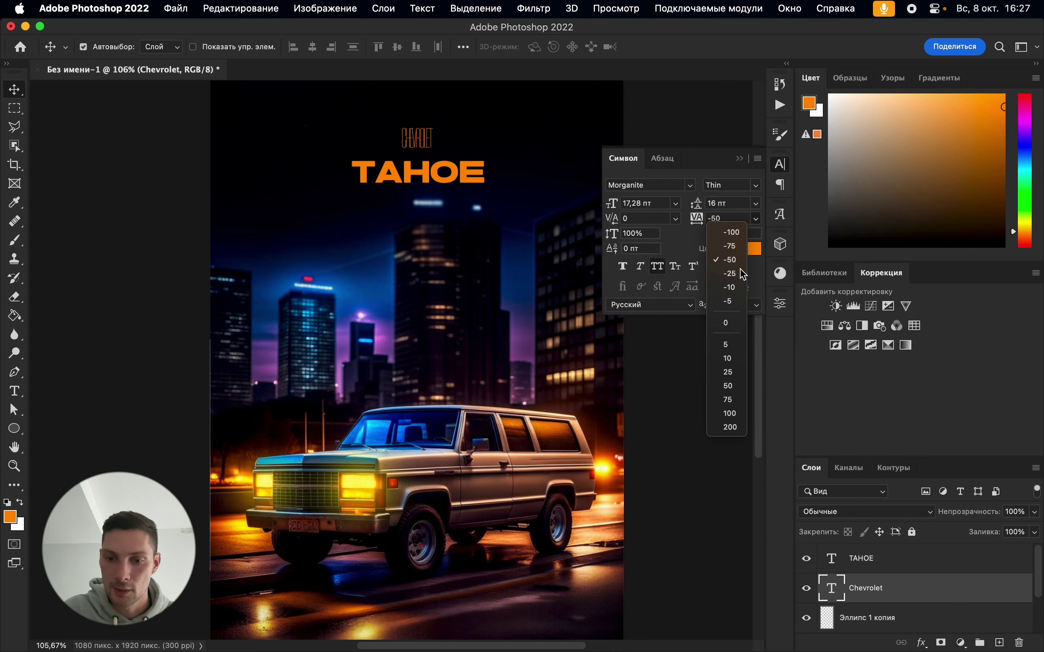
pyautogui.click(735, 329)
pyautogui.click(695, 193)
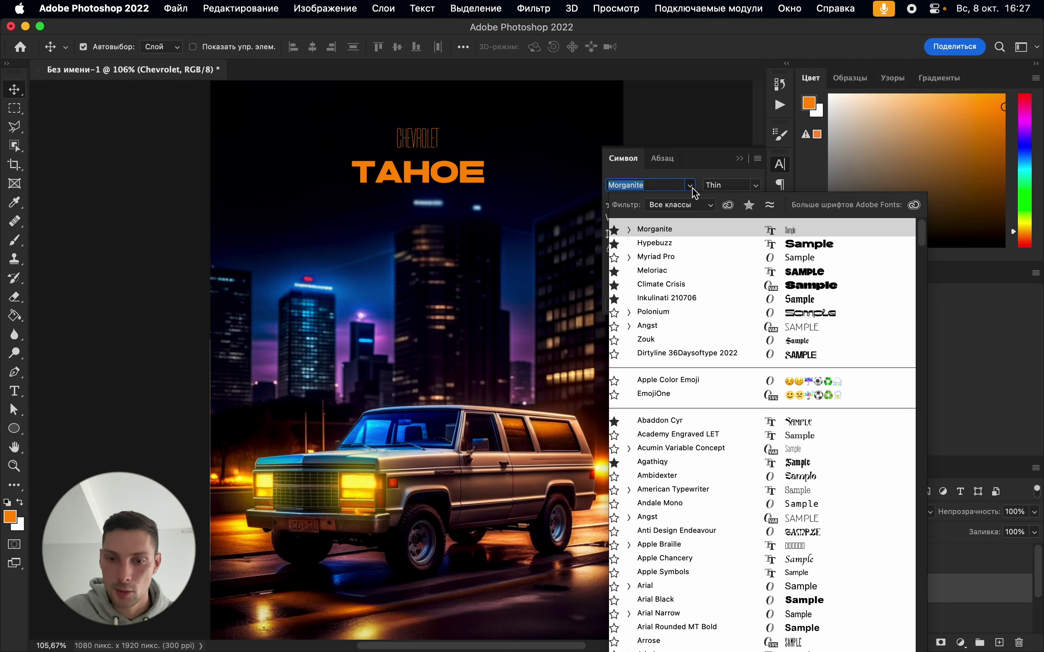
pyautogui.click(695, 193)
pyautogui.click(757, 203)
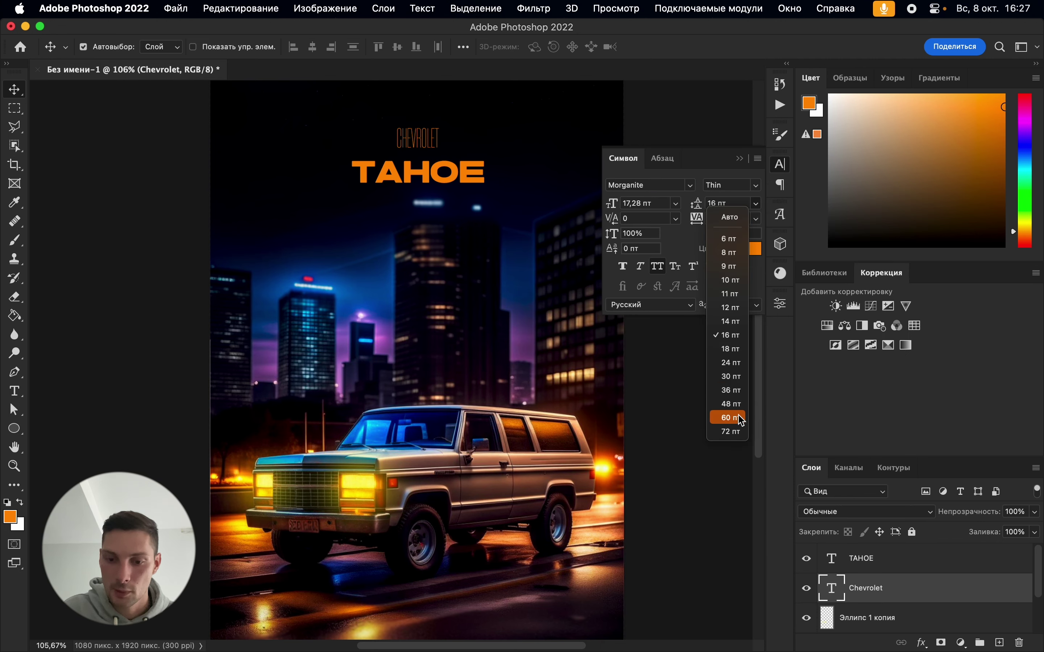
pyautogui.click(729, 432)
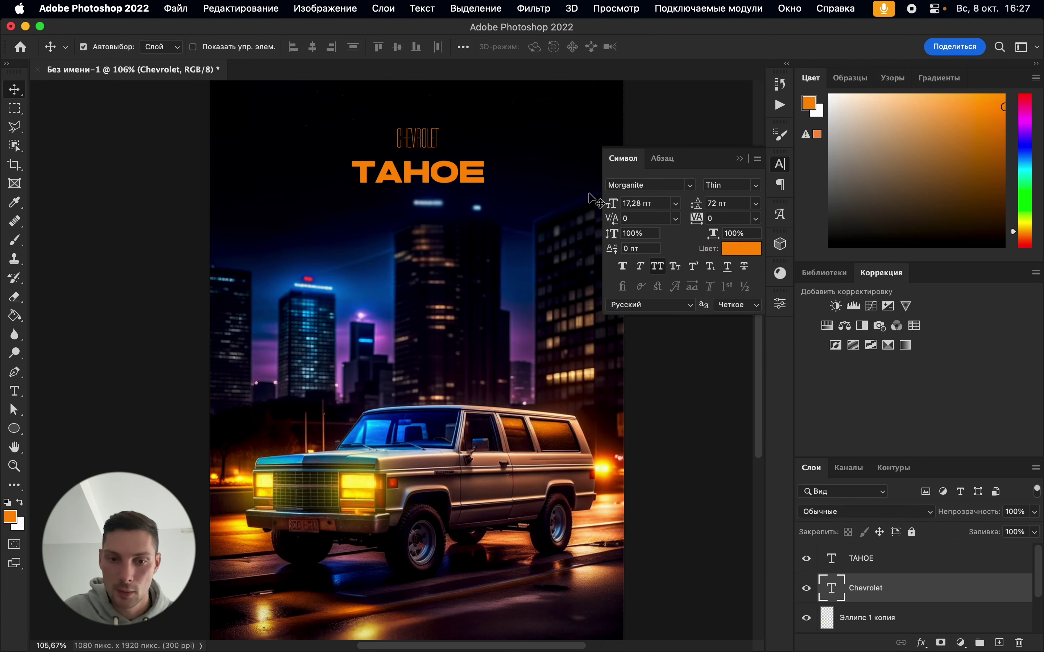
pyautogui.click(755, 203)
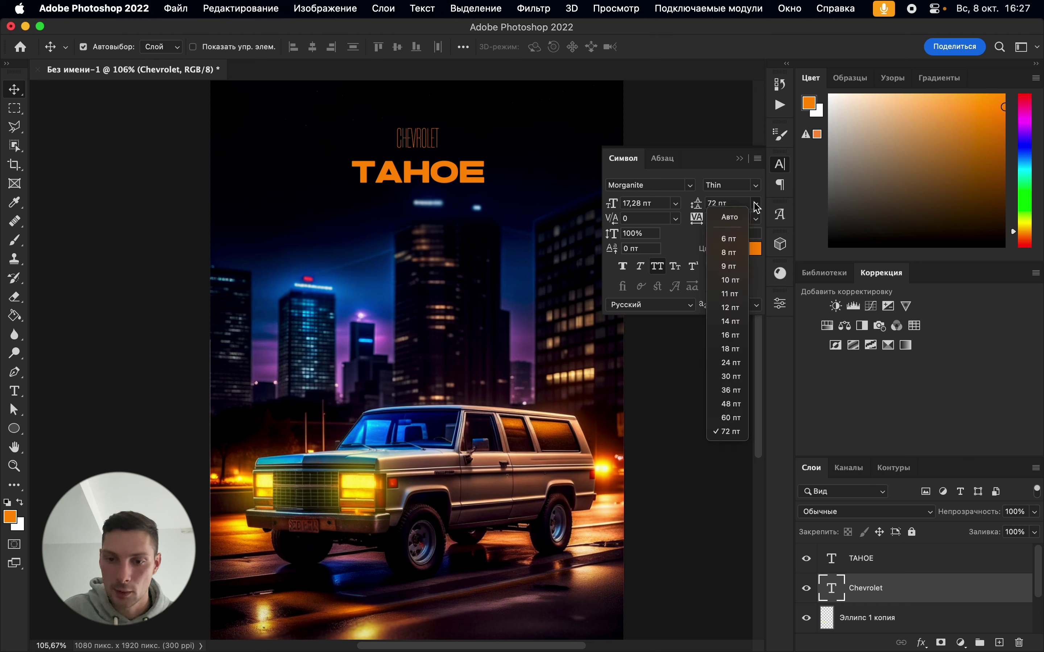
pyautogui.click(731, 224)
# Set the CHEVROLET text to 36 pt in the Light weight of Morganite
pyautogui.click(680, 203)
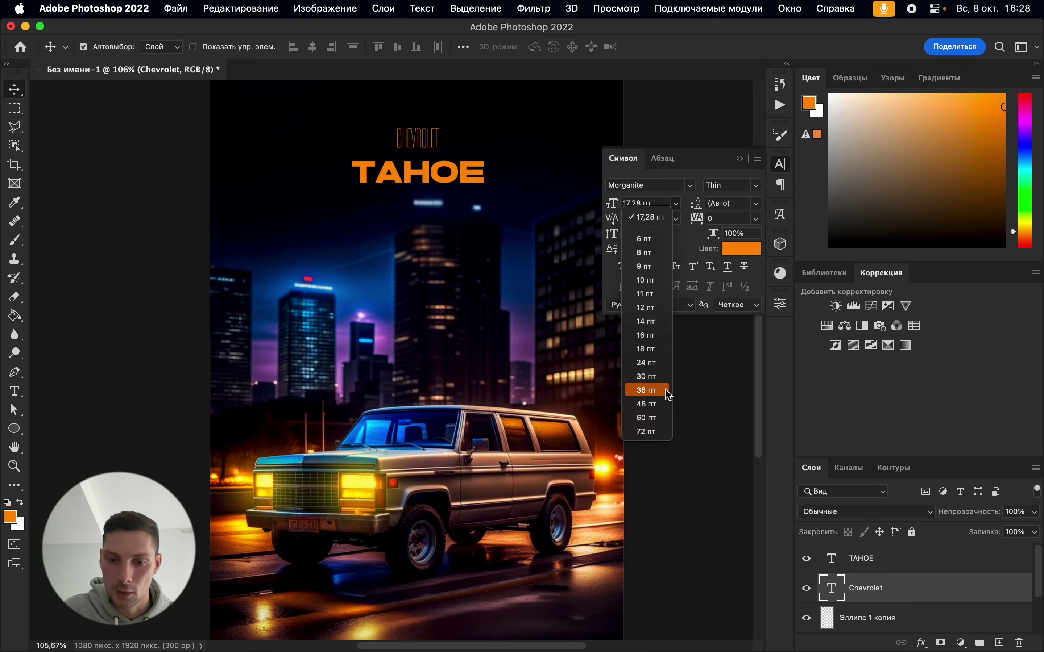
pyautogui.click(645, 388)
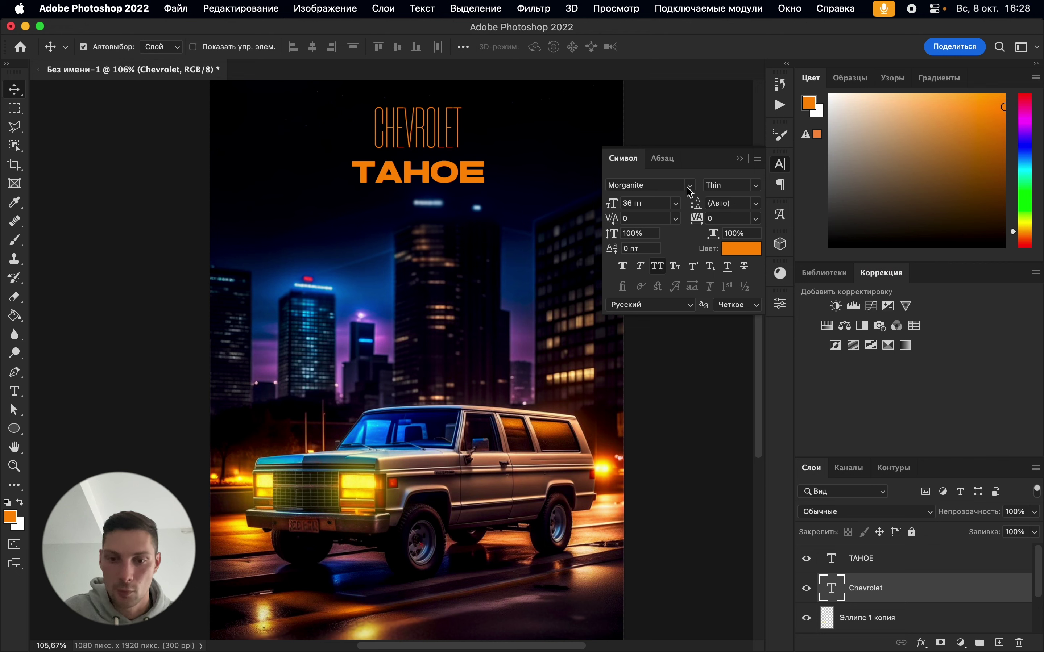
pyautogui.click(757, 185)
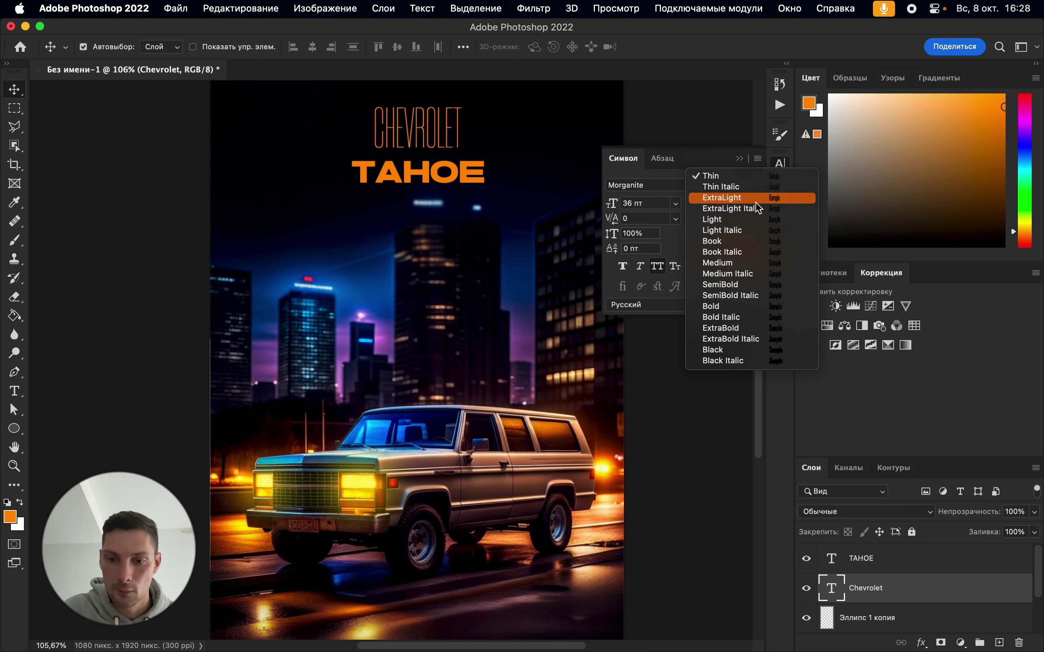
pyautogui.click(754, 222)
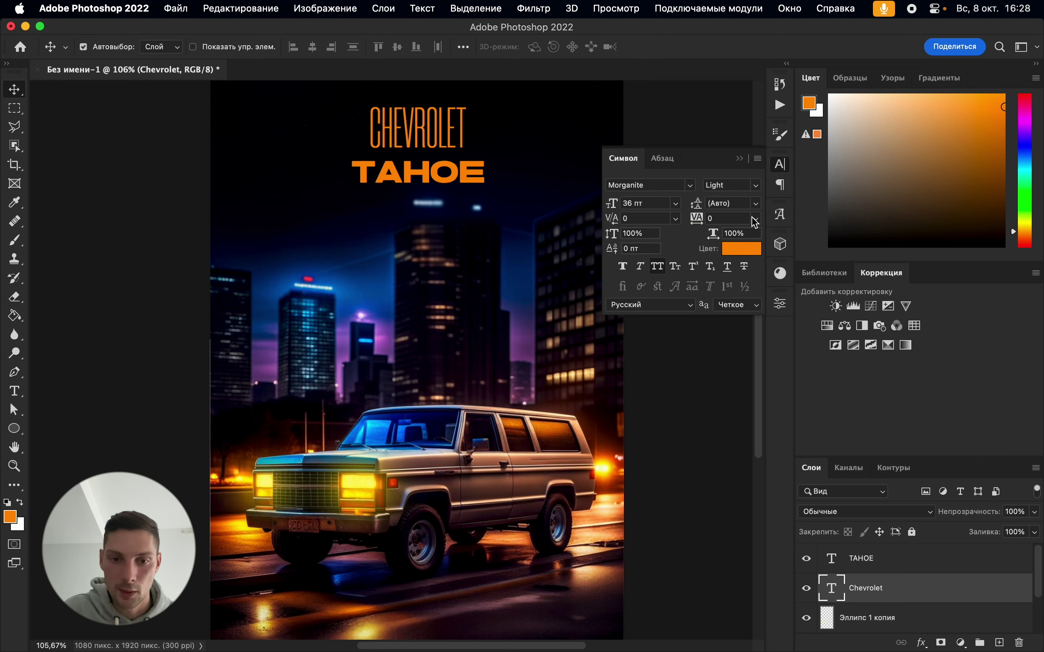
pyautogui.click(740, 159)
# Scale the CHEVROLET text down proportionally to about three quarters of its size, centered just above TAHOE
pyautogui.press('super+t')
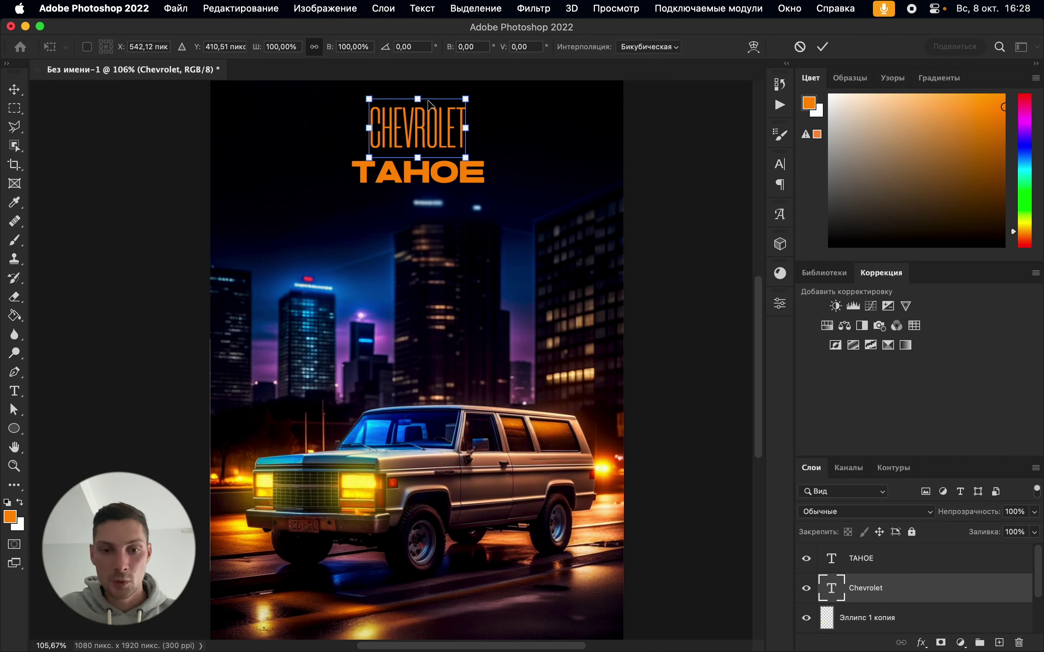
pyautogui.moveTo(422, 99); pyautogui.dragTo(424, 150)
pyautogui.press('Return')
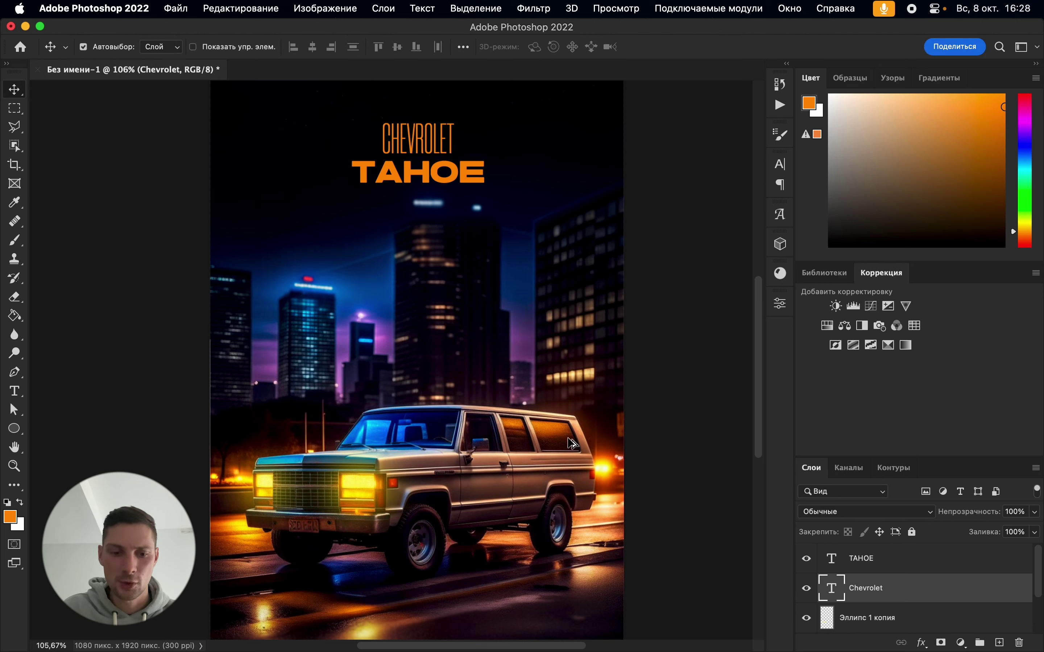
pyautogui.scroll(-5, 571, 443)
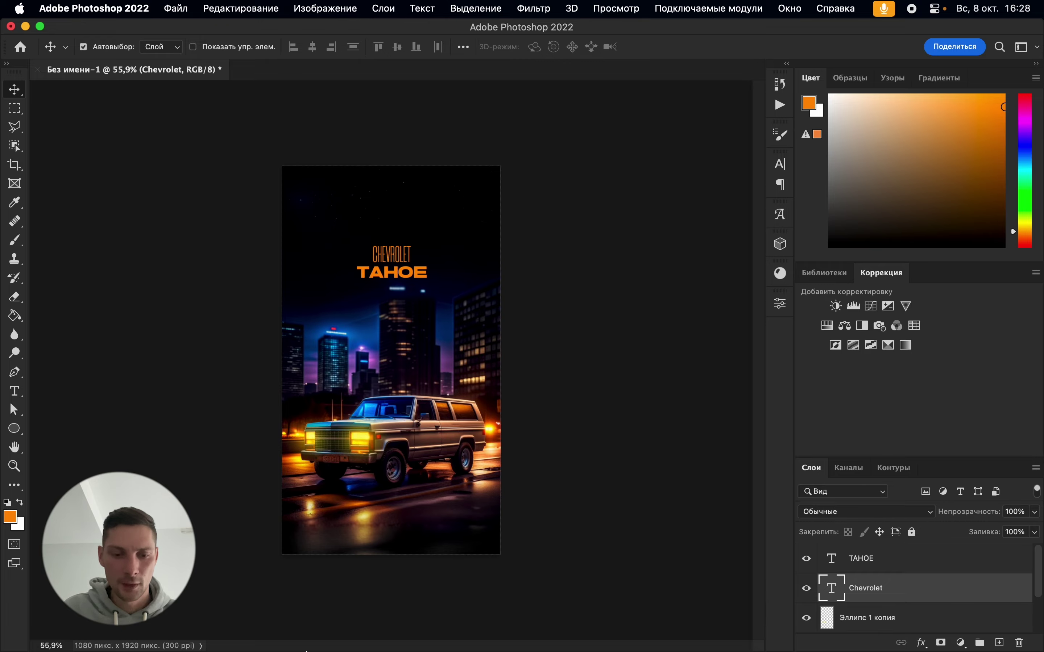
# Switch to Safari and look through PNGWing's page of Chevrolet PNG results for a logo, moving on to another results page
pyautogui.click(472, 632)
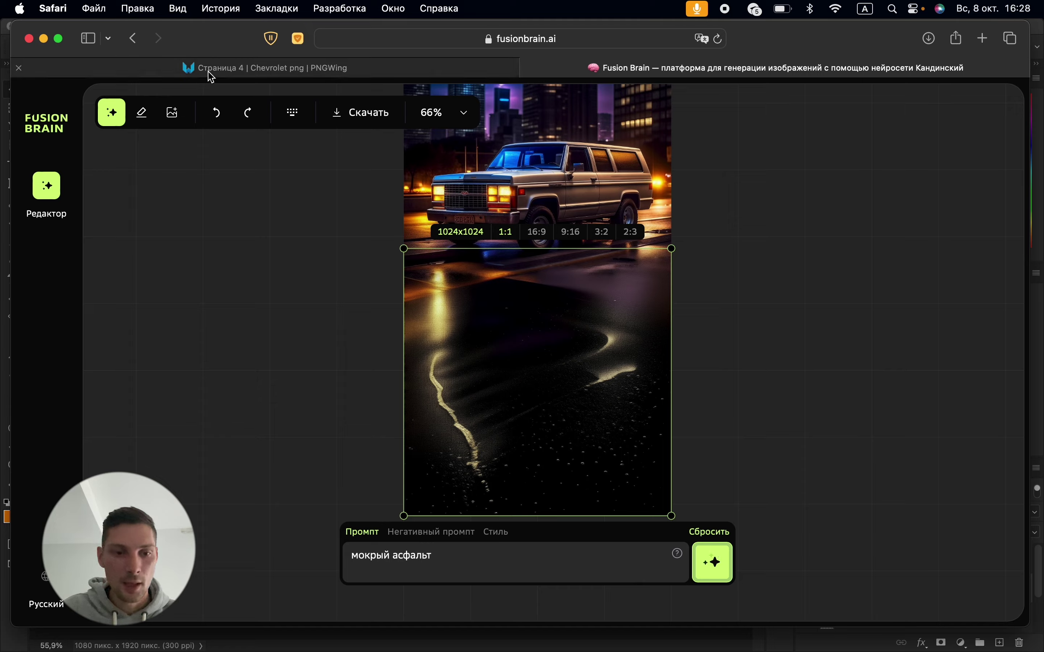
pyautogui.click(364, 65)
pyautogui.scroll(-5, 637, 320)
pyautogui.scroll(20, 638, 323)
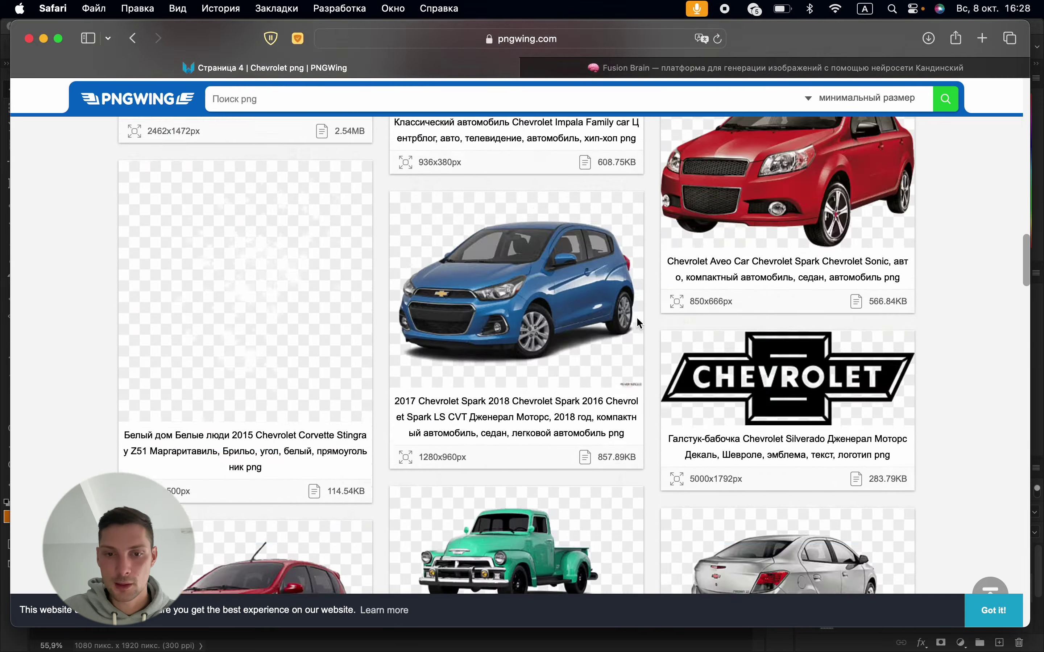
pyautogui.scroll(-20, 639, 324)
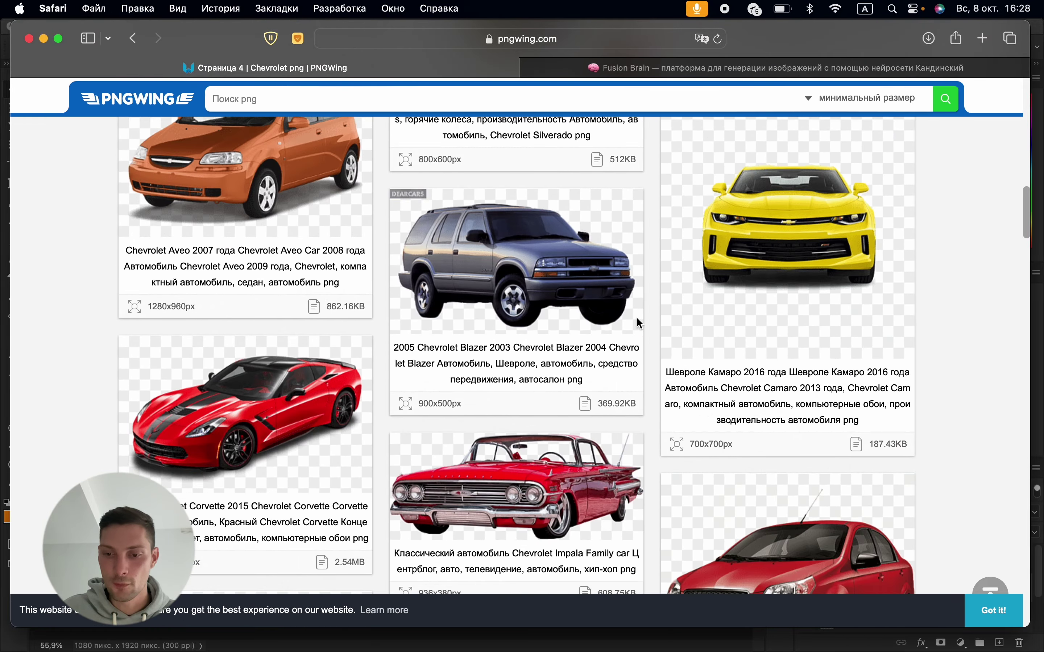
pyautogui.scroll(10, 638, 319)
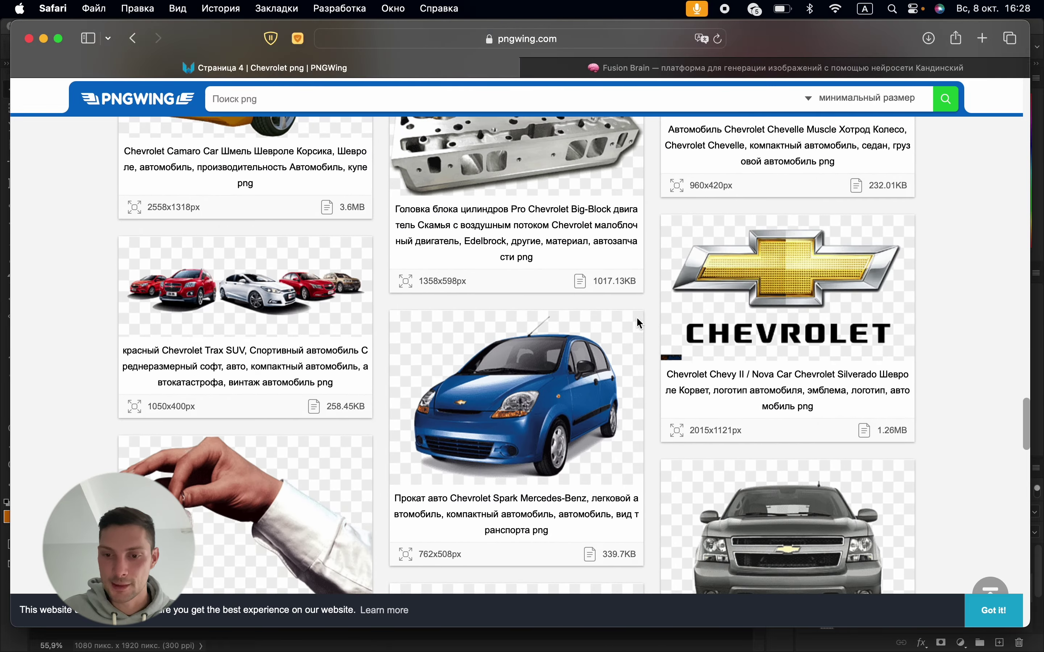
pyautogui.scroll(-5, 492, 408)
pyautogui.scroll(-10, 492, 408)
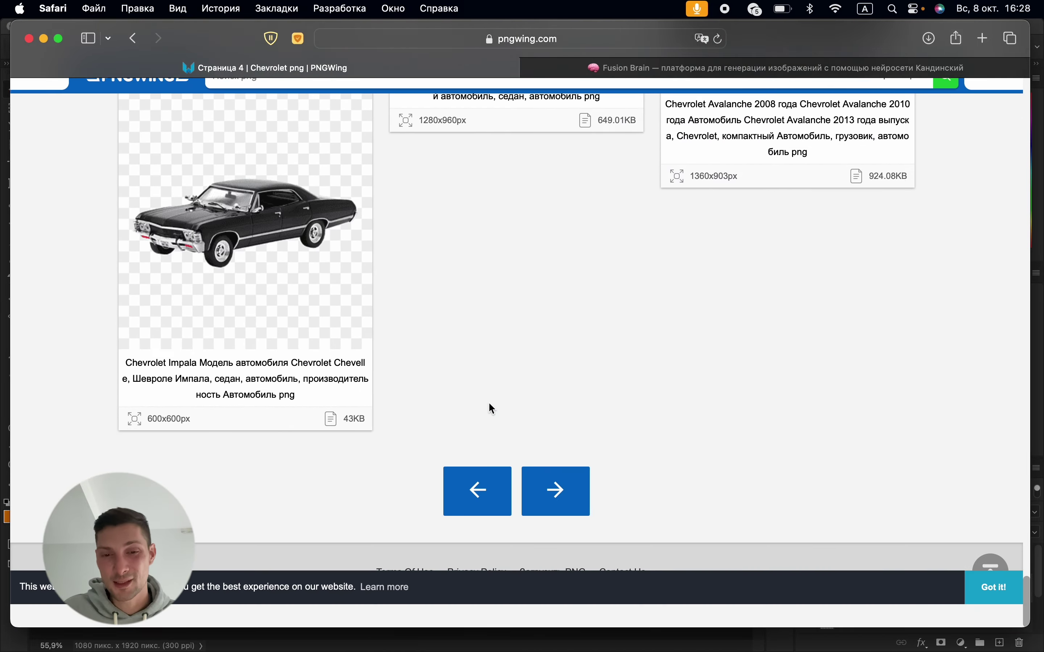
pyautogui.click(553, 508)
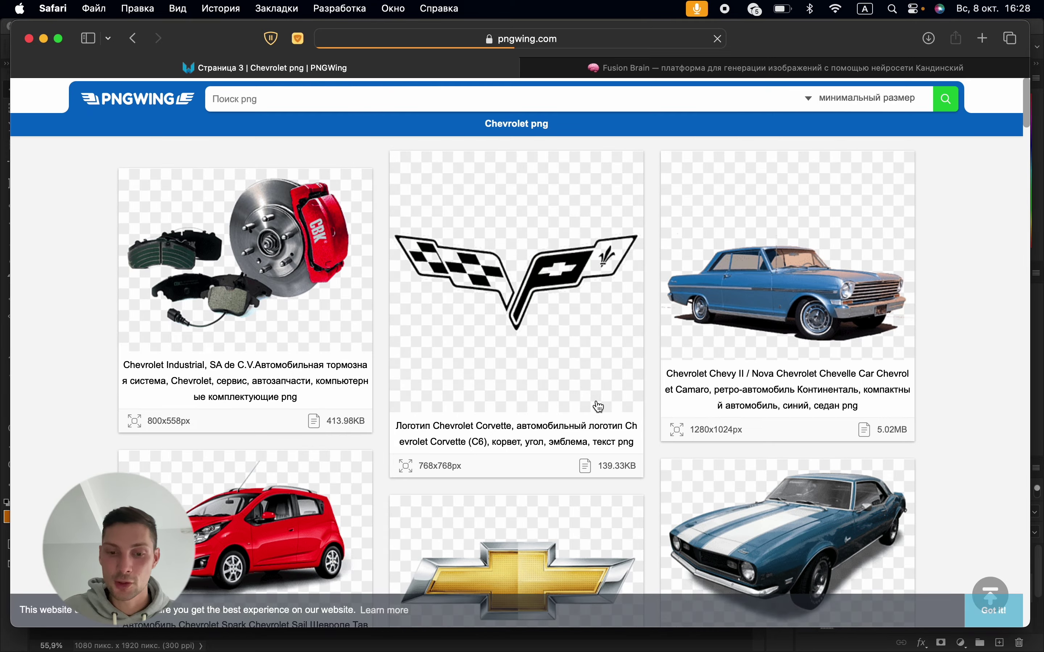
# Look through the Chevrolet PNG results on page 3 for a logo that suits the poster title
pyautogui.scroll(-12, 588, 399)
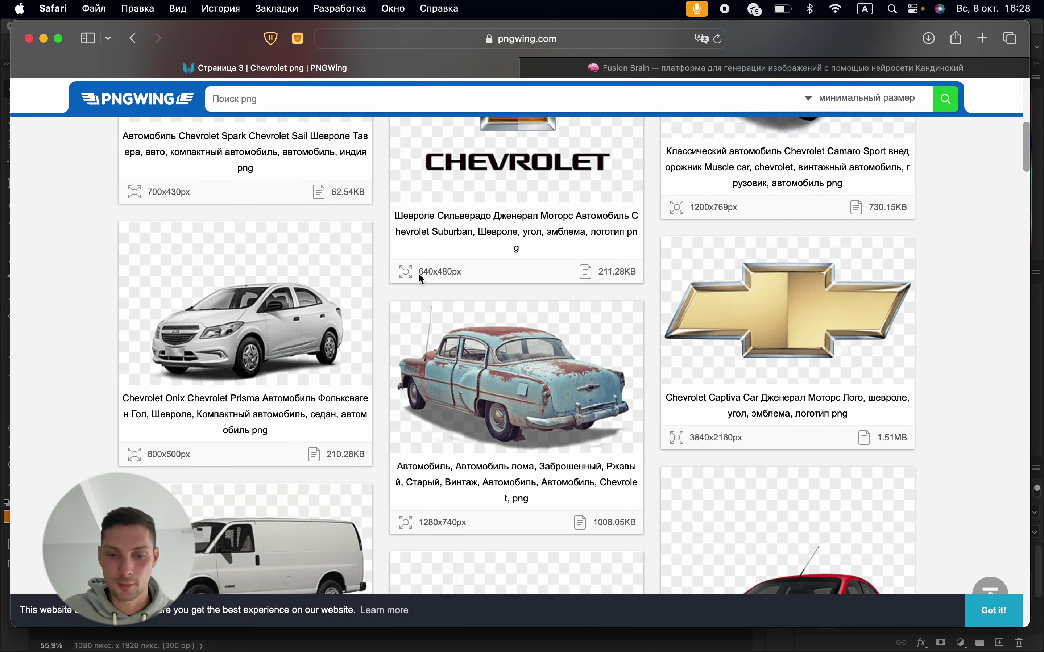
pyautogui.scroll(-8, 490, 372)
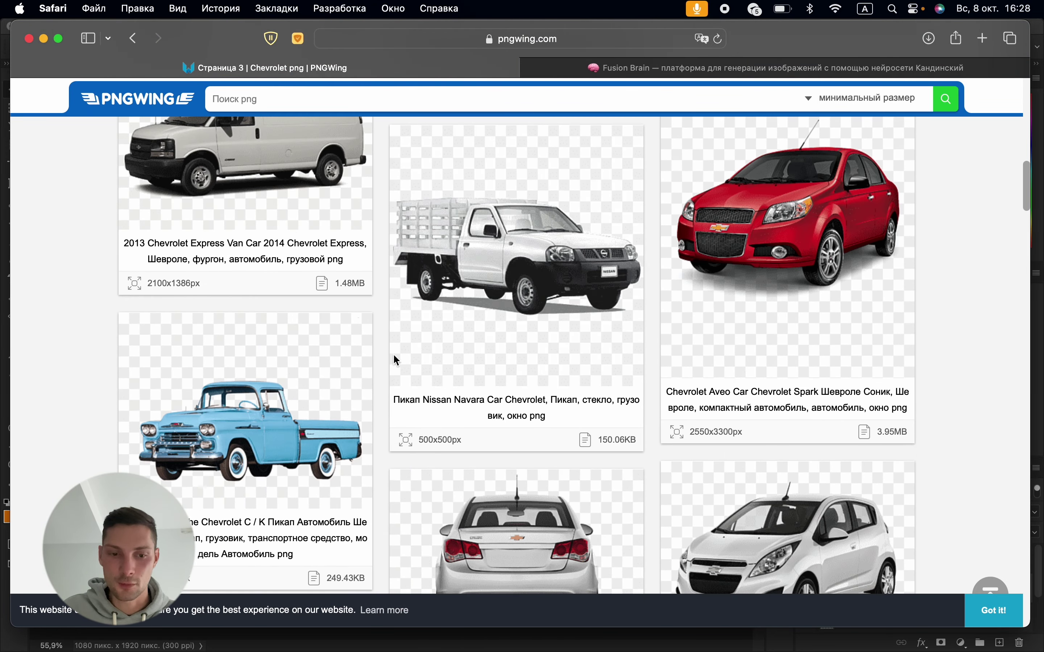
pyautogui.scroll(-15, 494, 398)
pyautogui.scroll(-8, 496, 394)
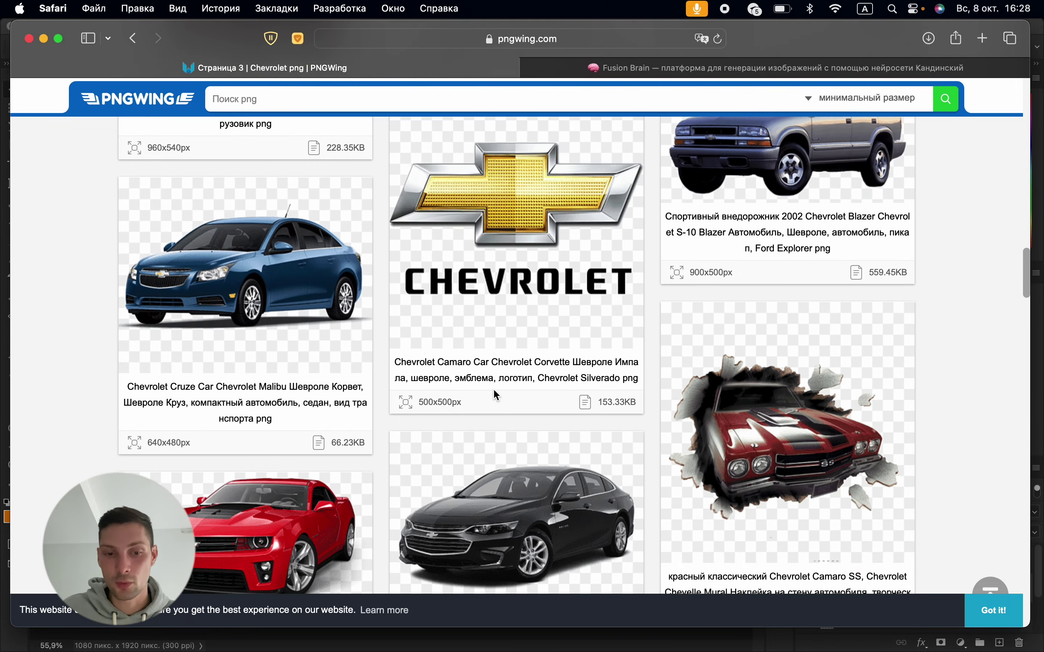
pyautogui.scroll(12, 496, 394)
pyautogui.scroll(20, 494, 390)
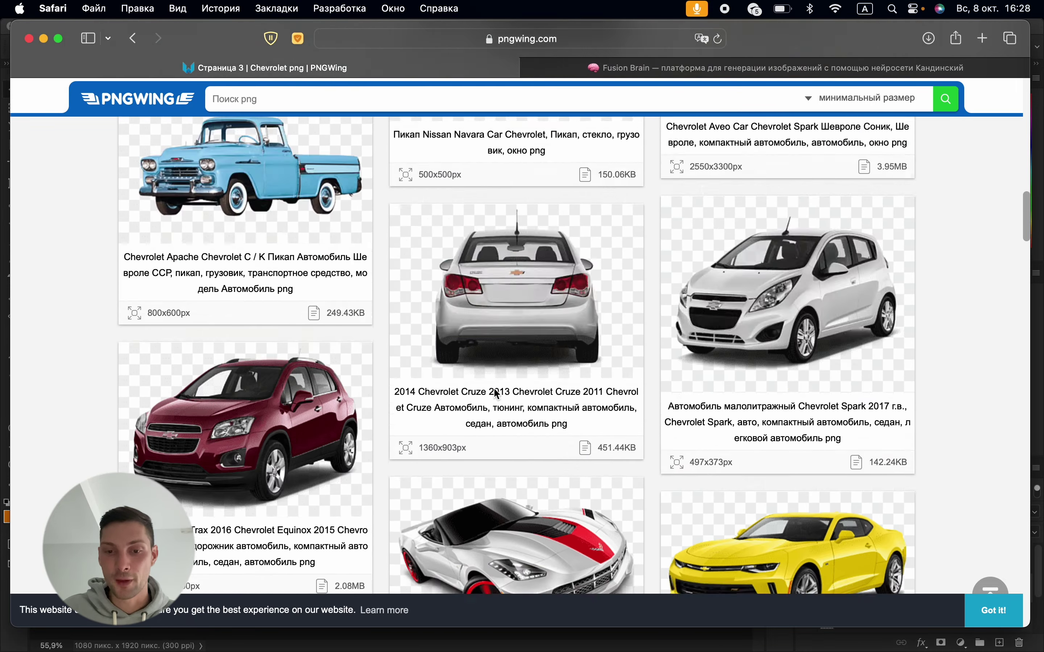
pyautogui.scroll(-20, 494, 389)
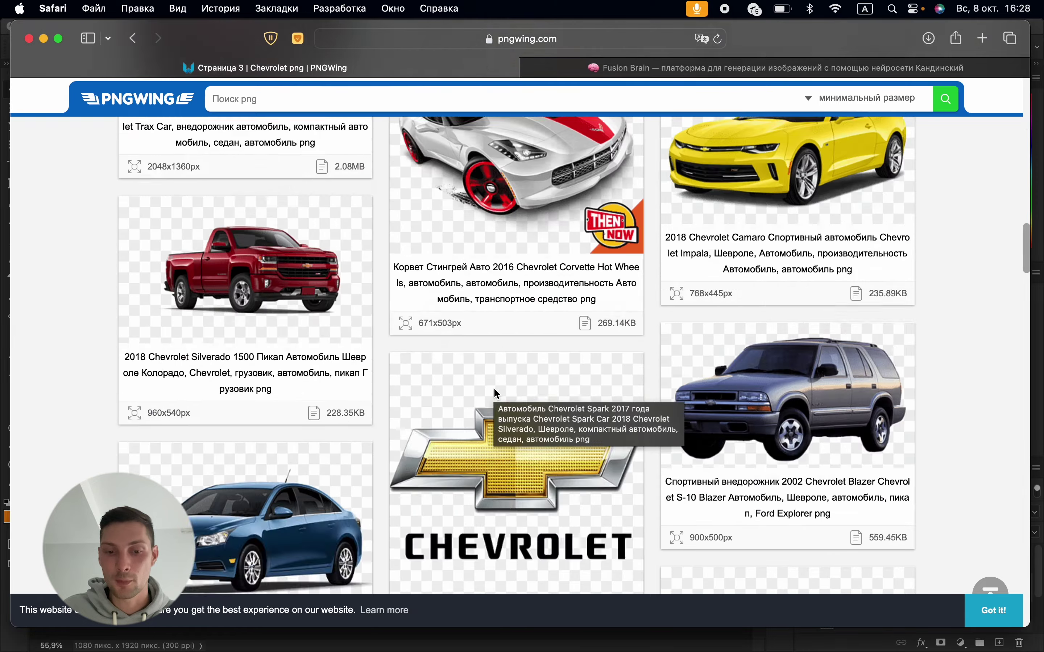
pyautogui.scroll(5, 495, 389)
pyautogui.scroll(-5, 494, 389)
pyautogui.scroll(6, 494, 391)
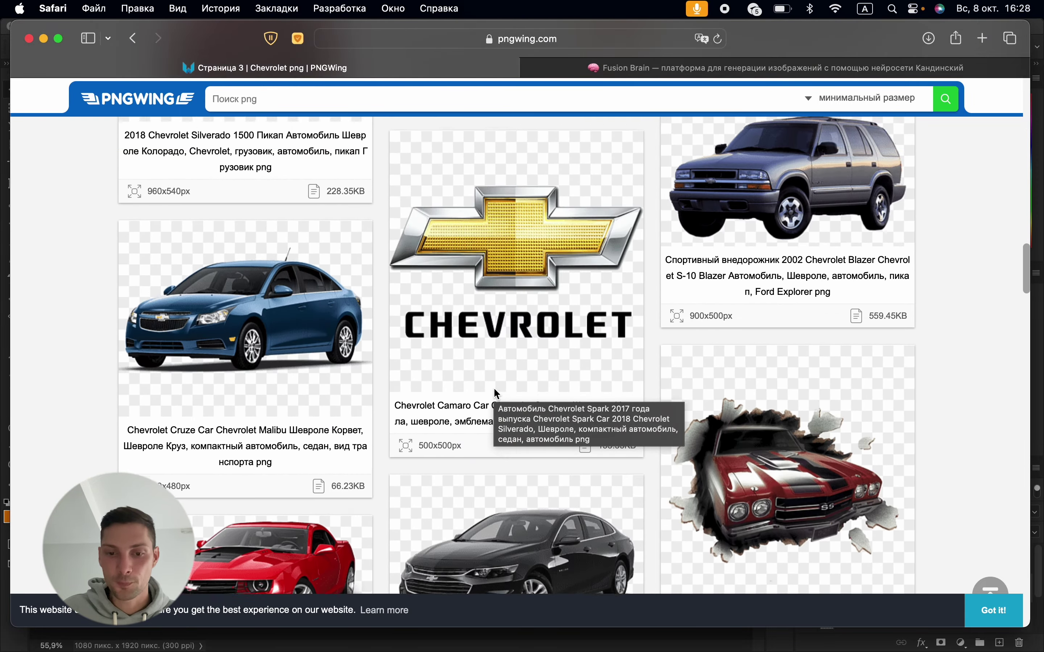
pyautogui.scroll(-15, 494, 391)
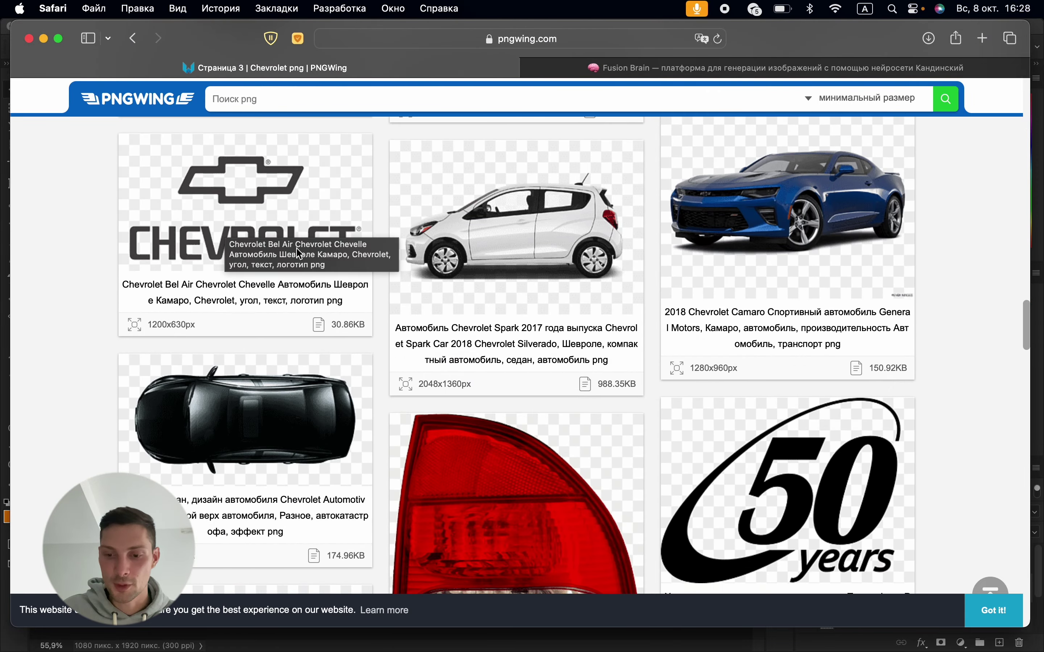
# Open the dark outlined bow-tie logo with the CHEVROLET wordmark, 1200x630px, and request its PNG download
pyautogui.click(308, 249)
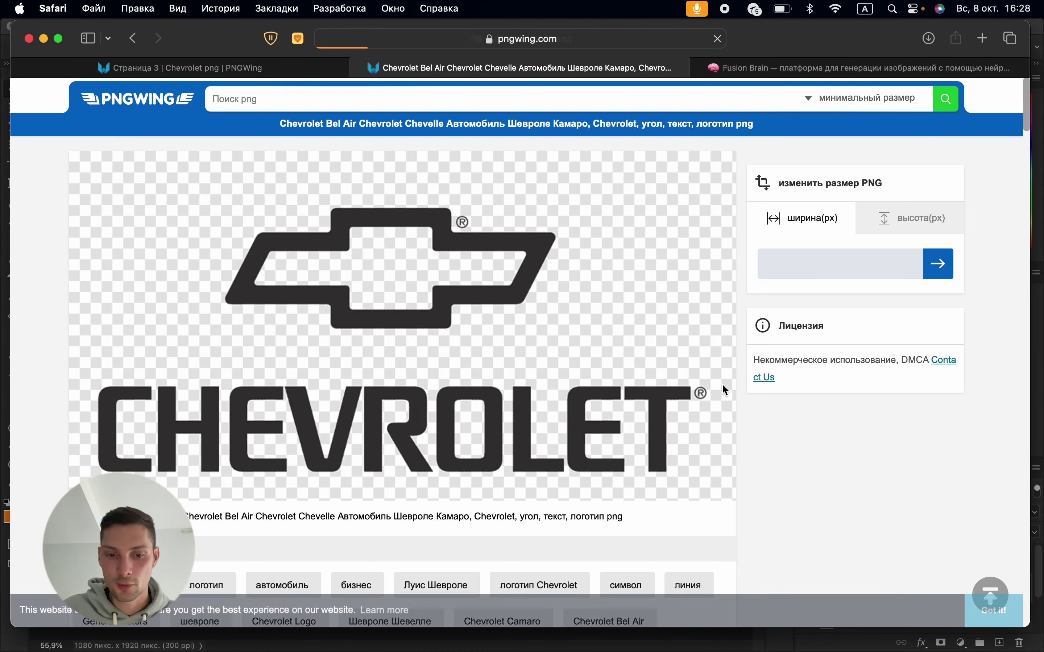
pyautogui.scroll(-3, 726, 390)
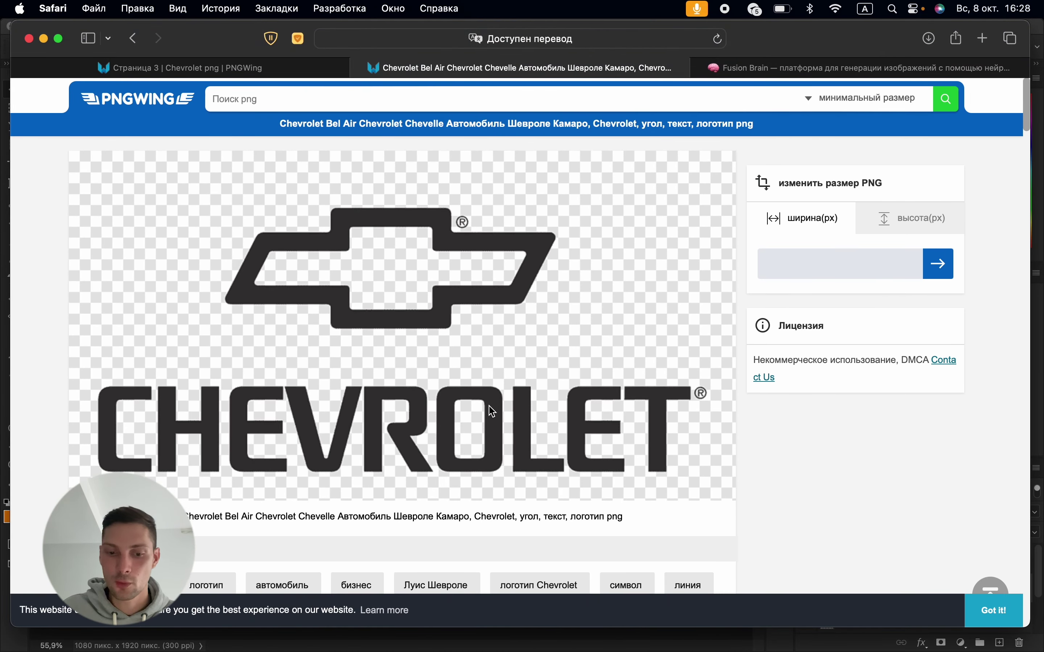
pyautogui.scroll(-10, 492, 412)
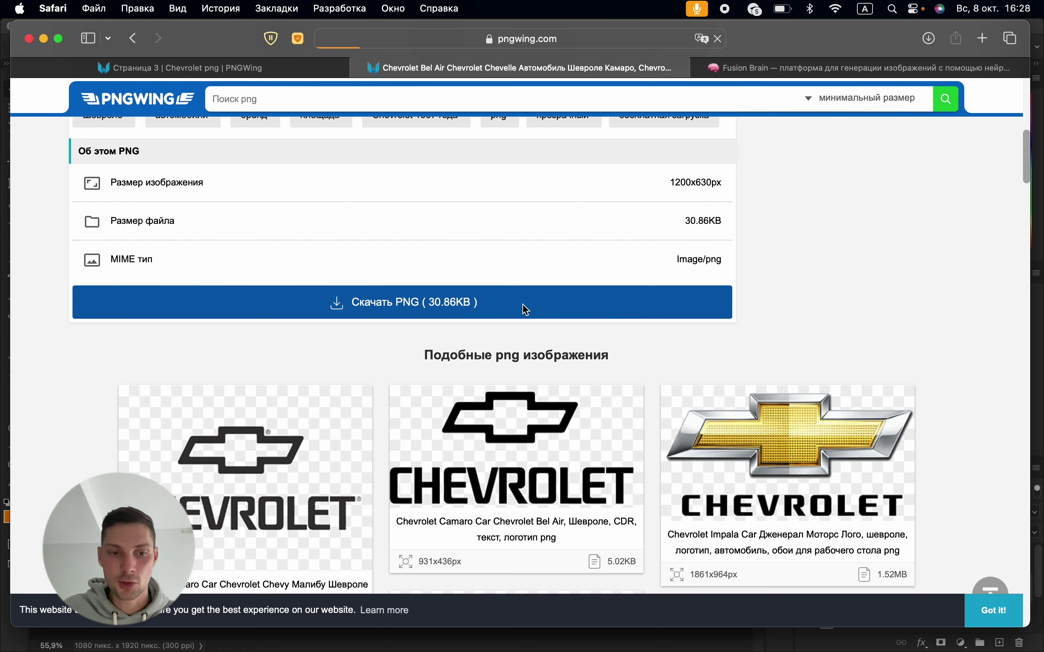
pyautogui.click(522, 307)
pyautogui.scroll(-3, 591, 401)
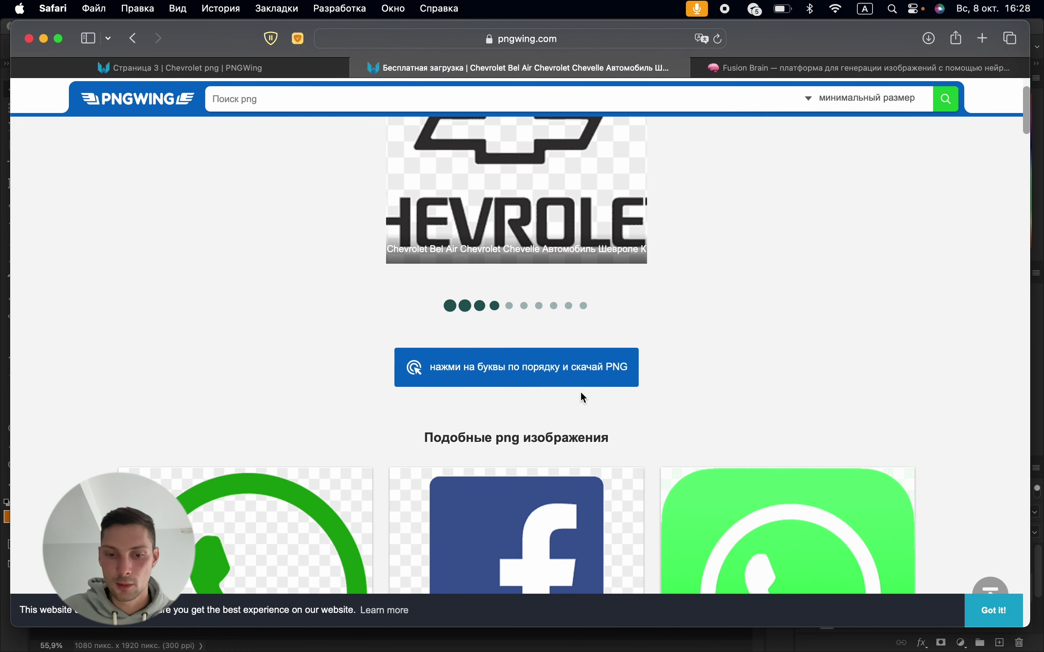
pyautogui.click(578, 383)
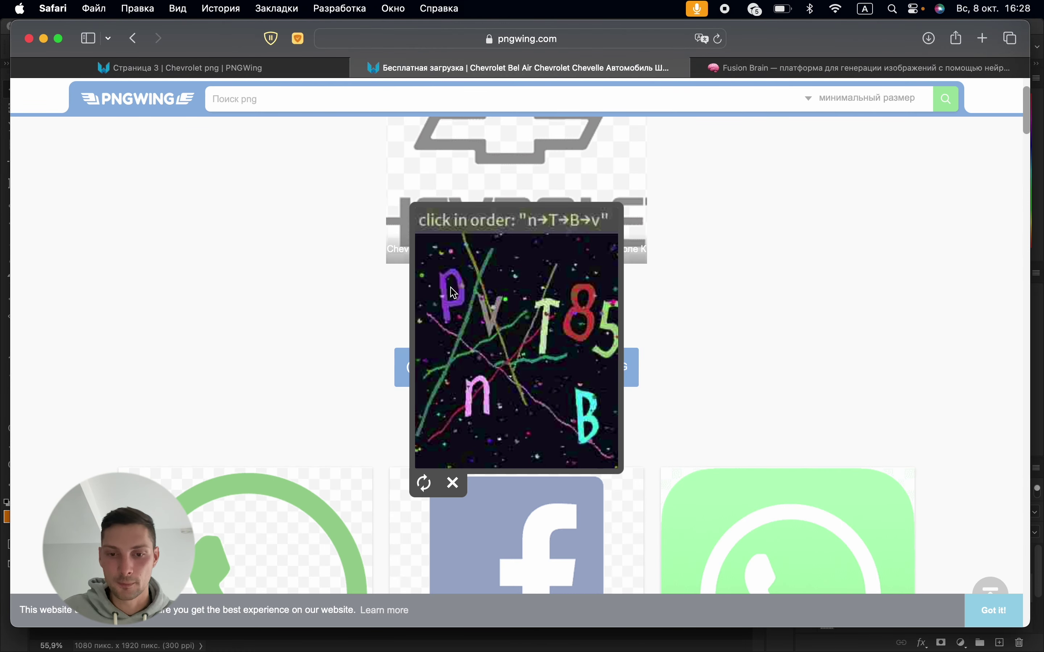
# Complete the letter-order captcha to start downloading the Chevrolet logo PNG
pyautogui.click(477, 403)
pyautogui.click(538, 342)
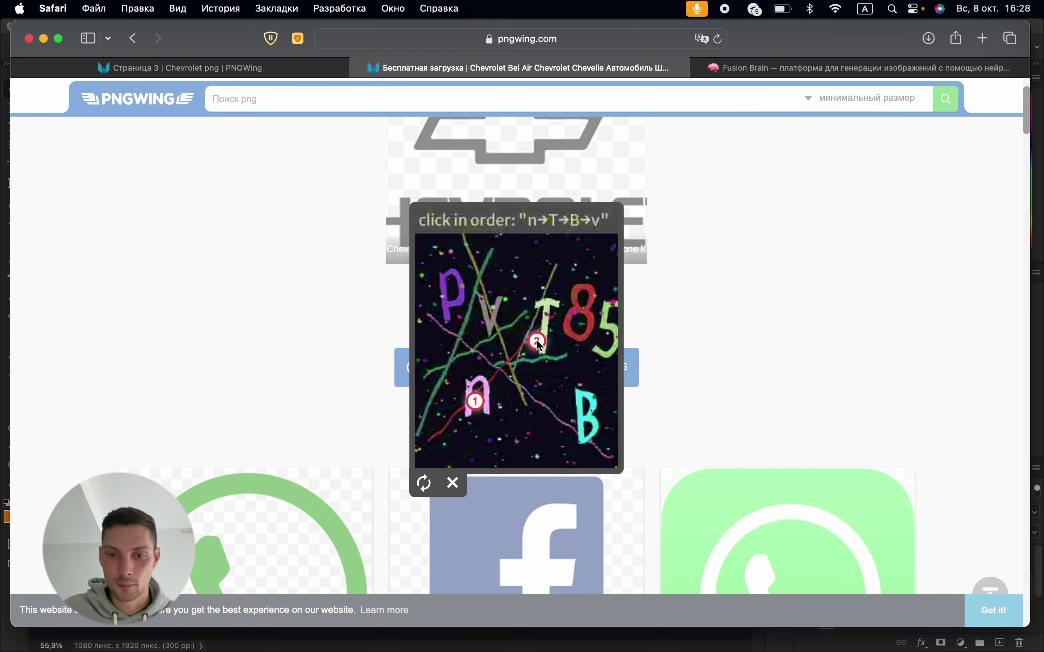
pyautogui.click(589, 435)
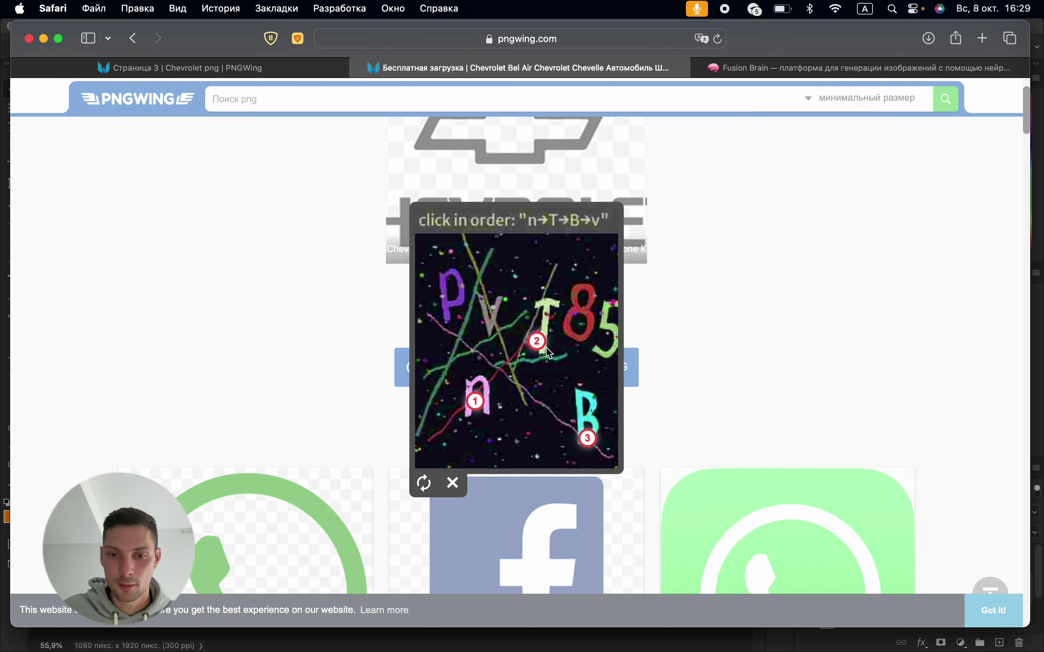
pyautogui.click(483, 300)
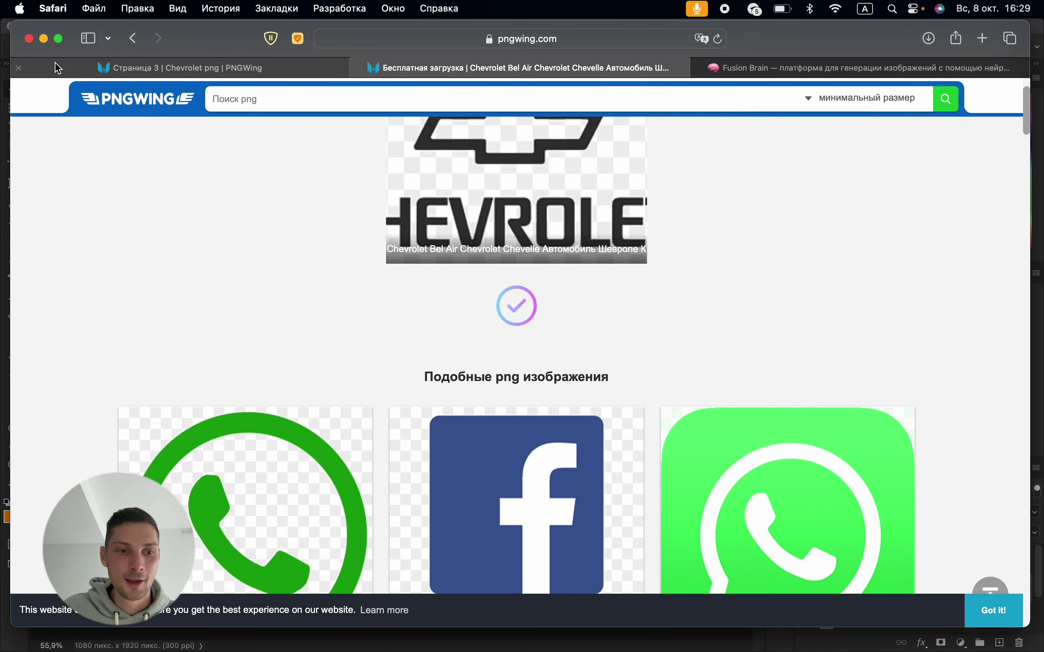
# Switch back to Photoshop and place the downloaded Chevrolet logo PNG in the poster's upper part, overlapping the title
pyautogui.click(44, 38)
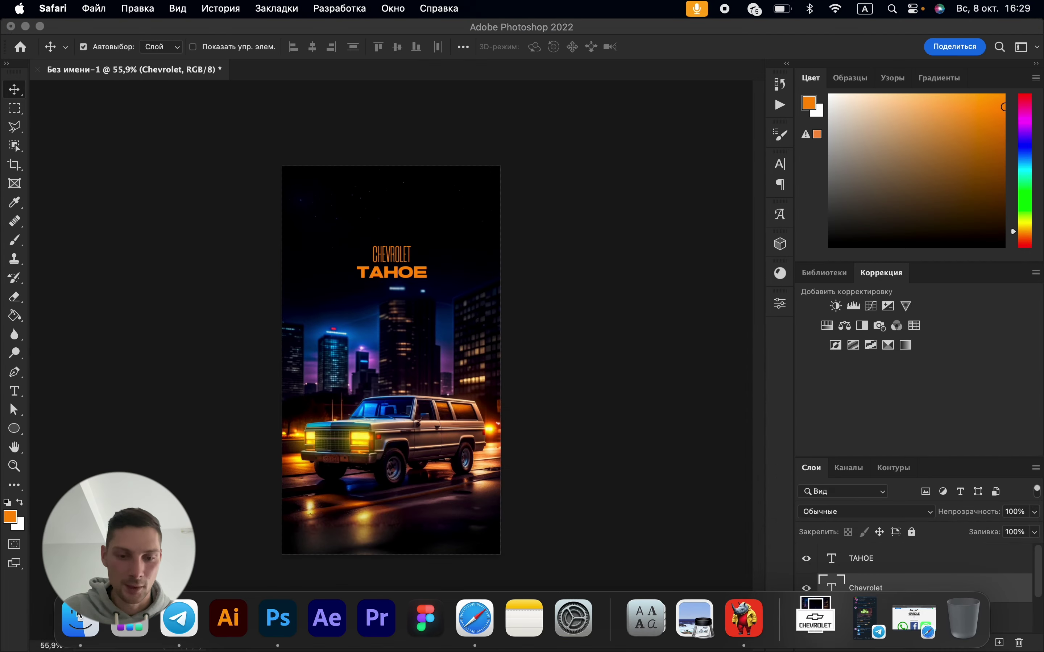
pyautogui.click(79, 614)
pyautogui.moveTo(345, 172); pyautogui.dragTo(617, 262)
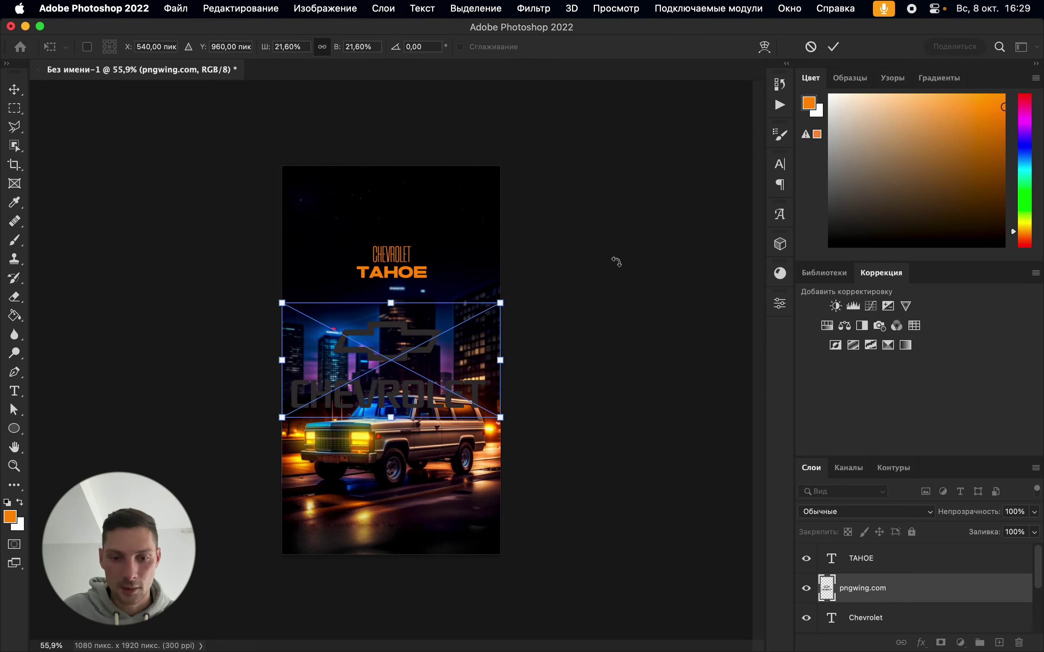
pyautogui.moveTo(436, 365); pyautogui.dragTo(435, 224)
pyautogui.press('Return')
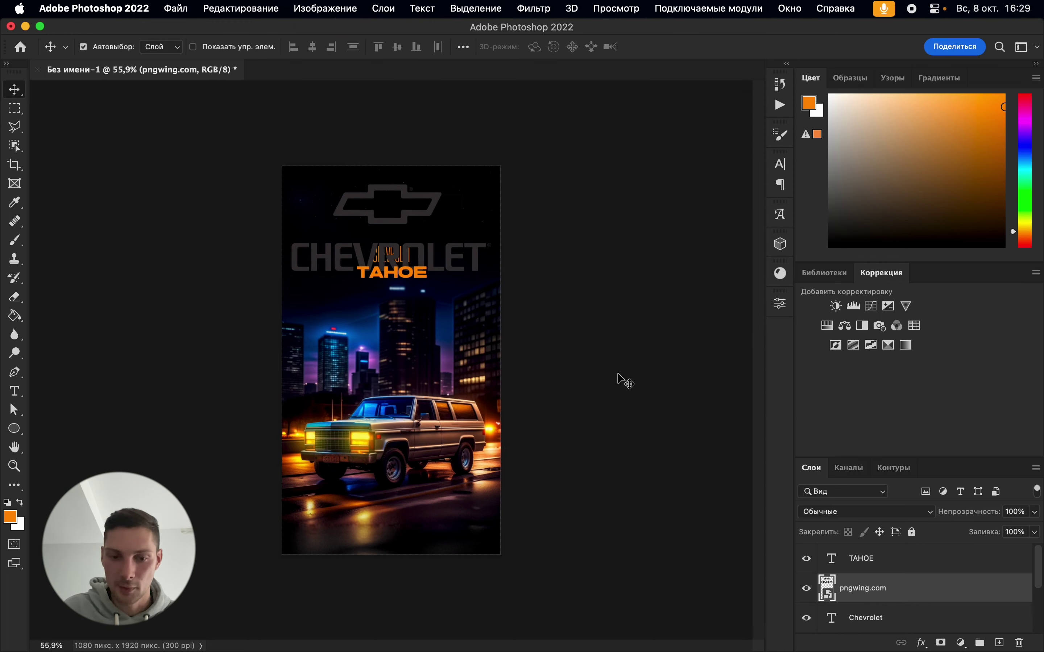
# Hide the Chevrolet text layer
pyautogui.click(966, 566)
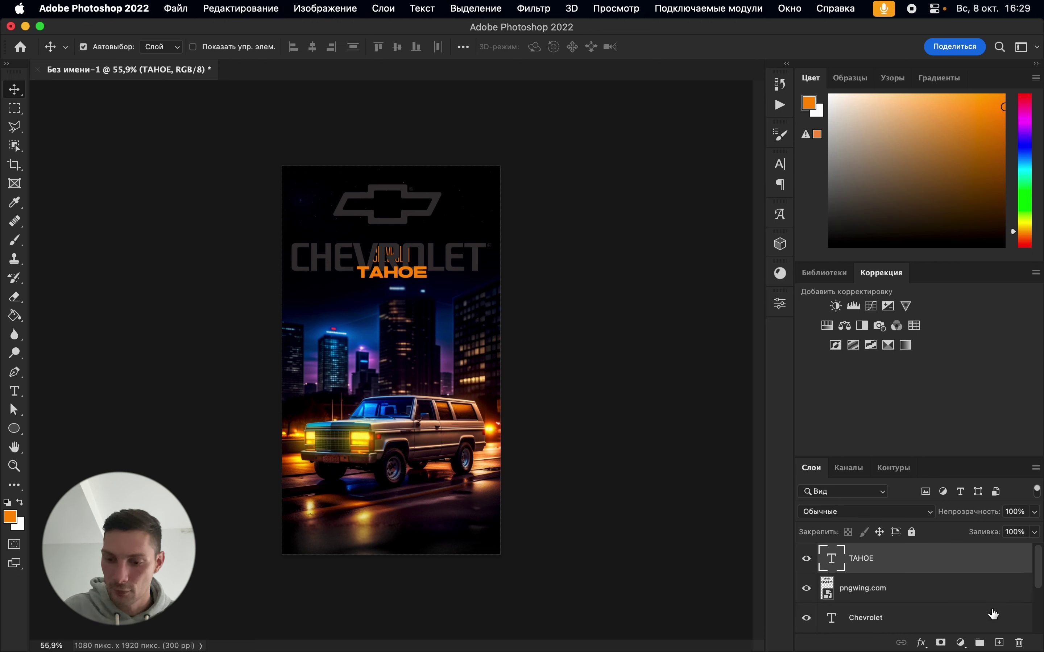
pyautogui.click(1009, 619)
pyautogui.click(808, 618)
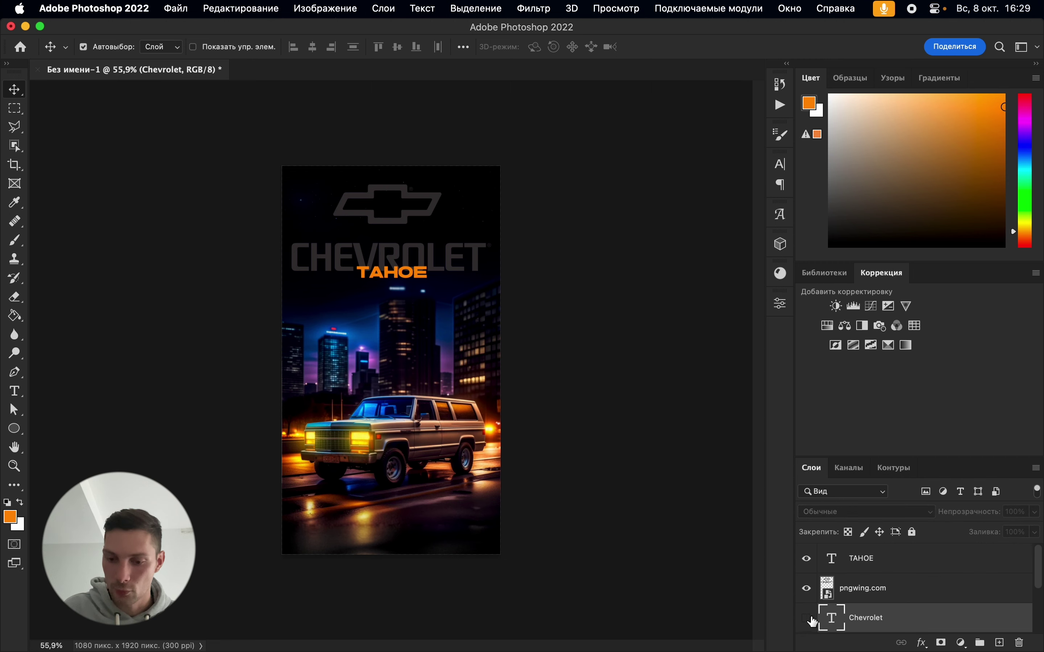
# Give the pngwing.com logo layer an orange Color Overlay, #e98c00, sampled from the TAHOE text
pyautogui.click(924, 600)
pyautogui.doubleClick(967, 588)
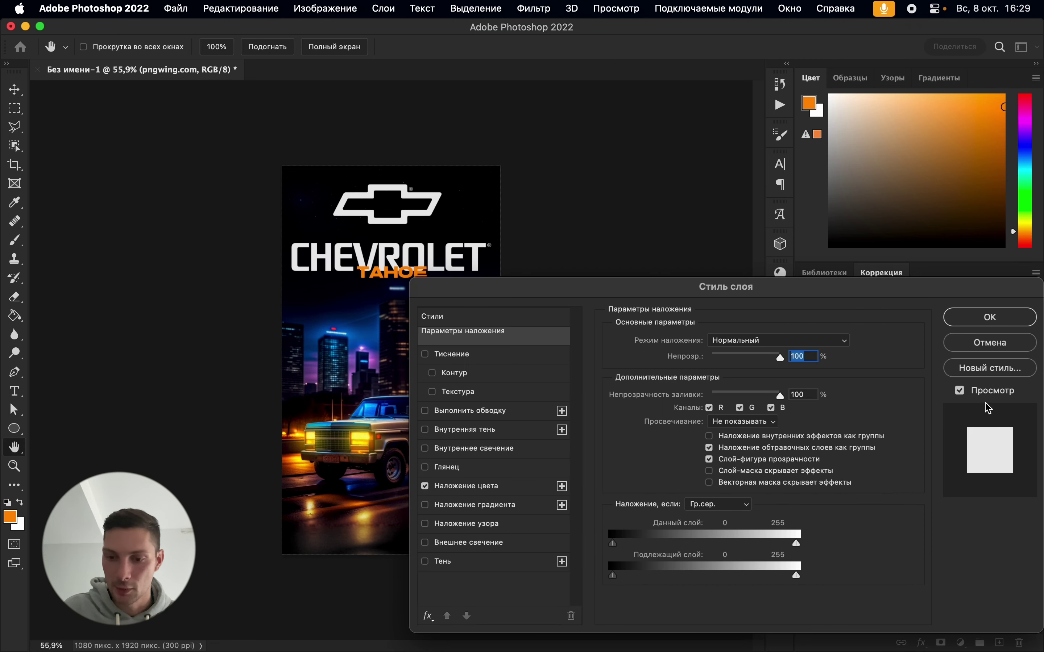
pyautogui.click(467, 489)
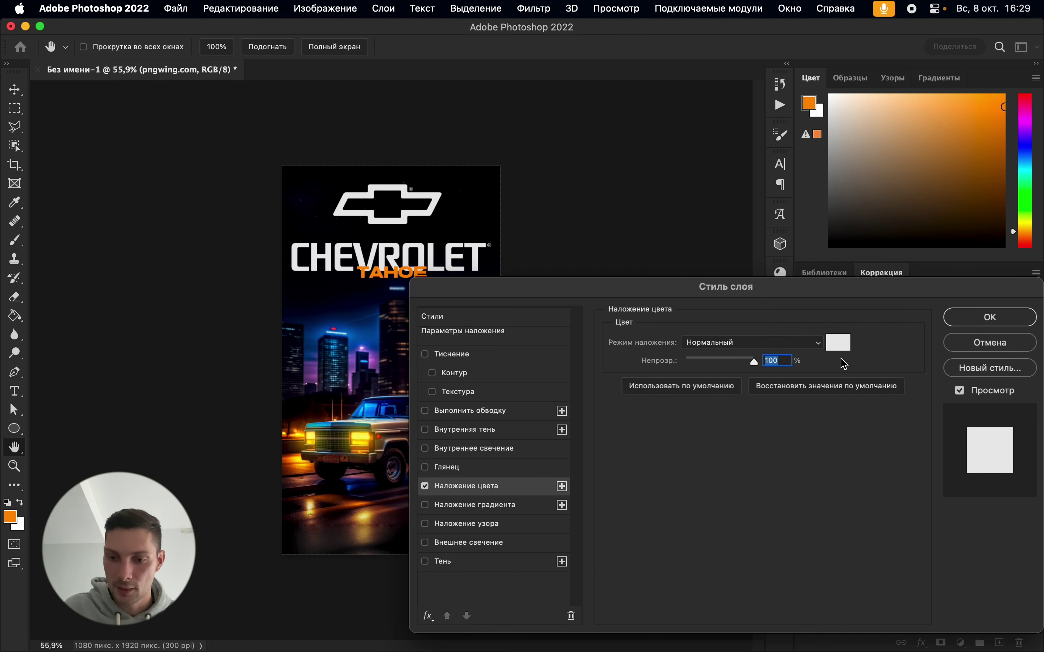
pyautogui.click(841, 343)
pyautogui.scroll(5, 368, 269)
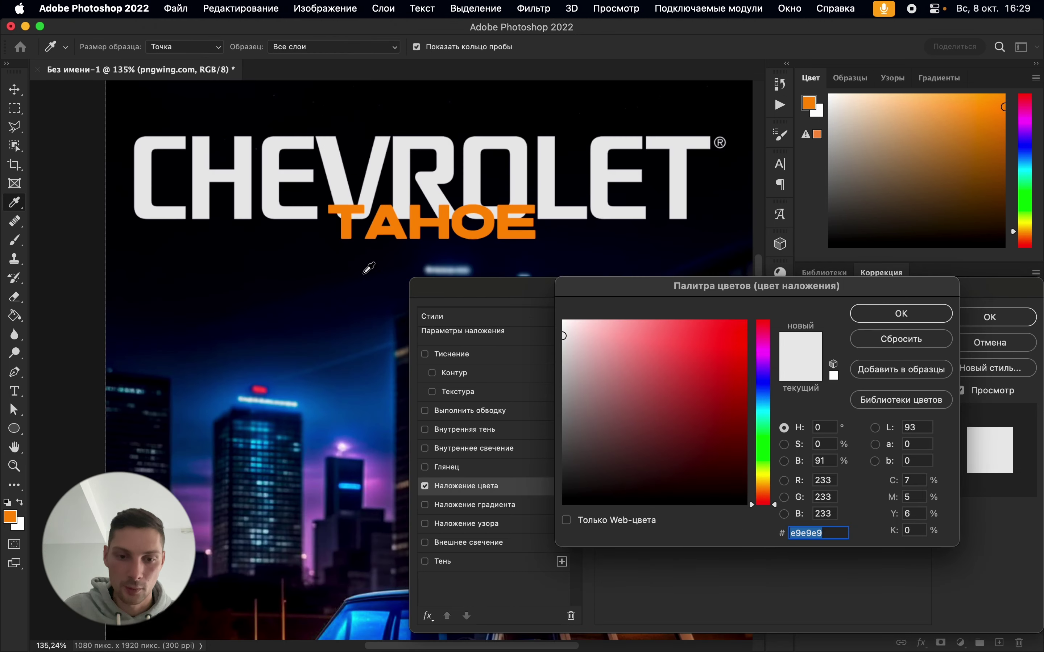
pyautogui.click(384, 190)
pyautogui.scroll(-3, 383, 190)
pyautogui.scroll(-2, 419, 185)
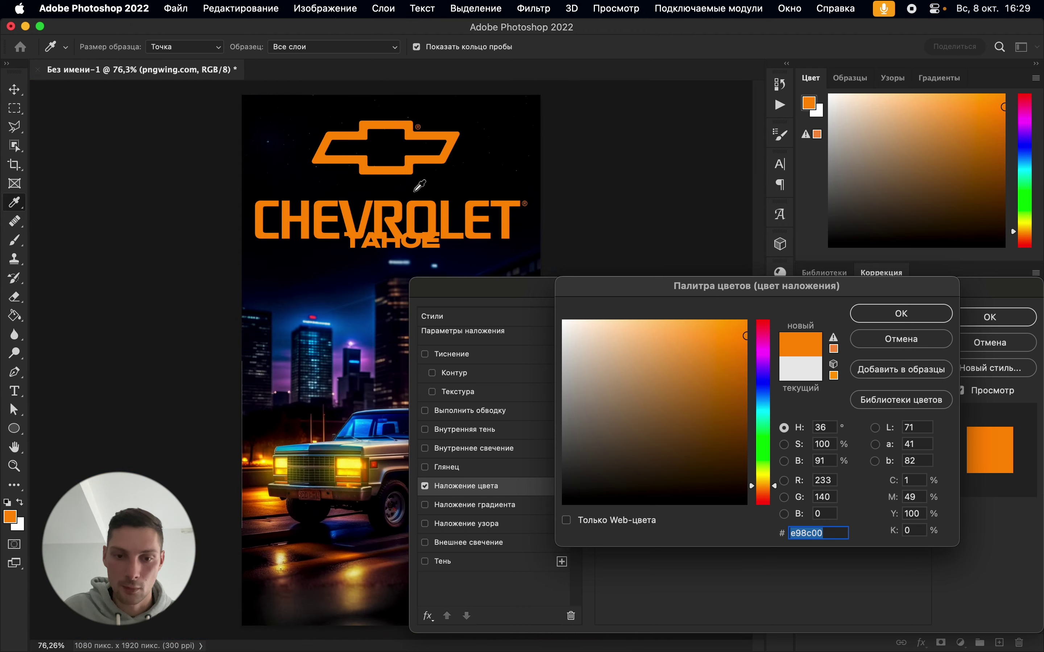
pyautogui.click(924, 318)
pyautogui.click(987, 317)
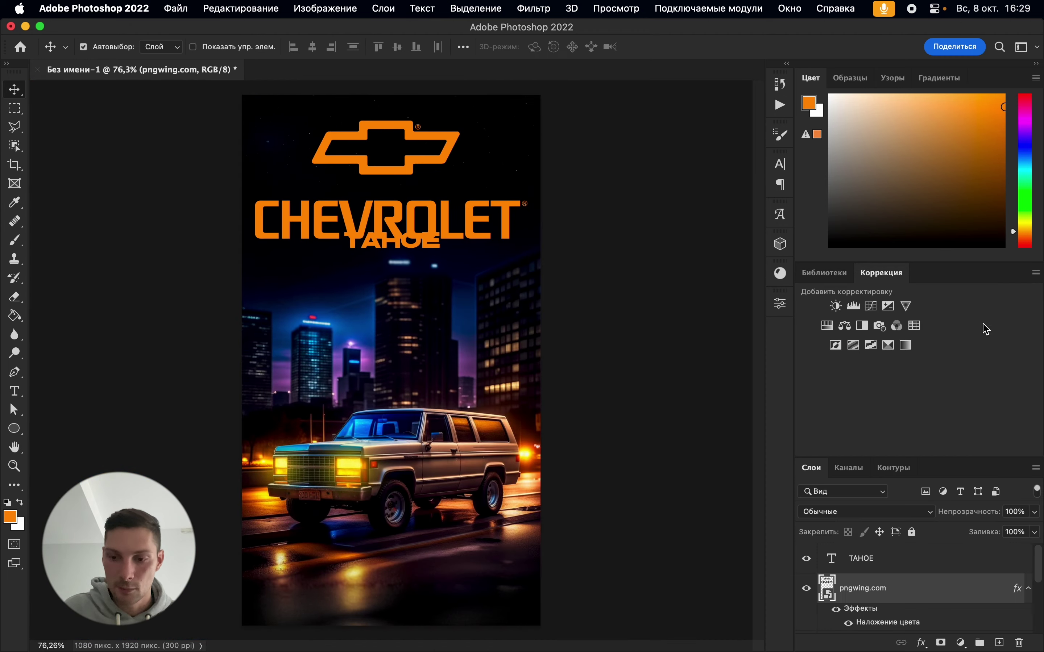
# Scale the Chevrolet logo down proportionally to about 10.9%, horizontally centered above TAHOE
pyautogui.press('super+t')
pyautogui.moveTo(540, 172); pyautogui.dragTo(406, 176)
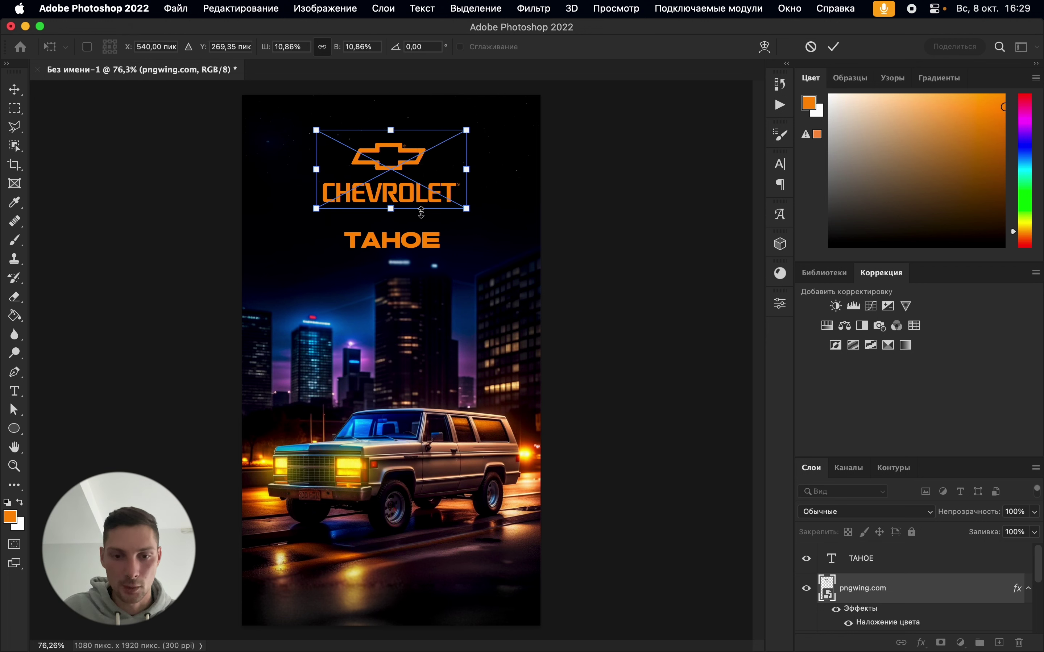
pyautogui.press('Return')
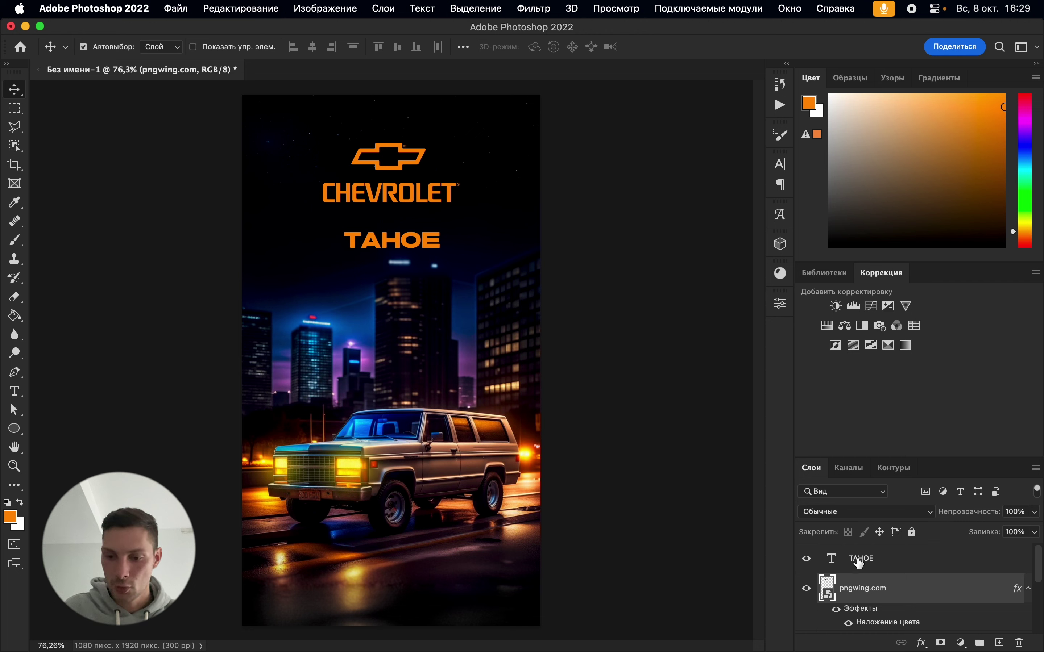
# Enlarge the TAHOE text proportionally to about four fifths of the poster's width, centered just below the Chevrolet logo
pyautogui.click(884, 569)
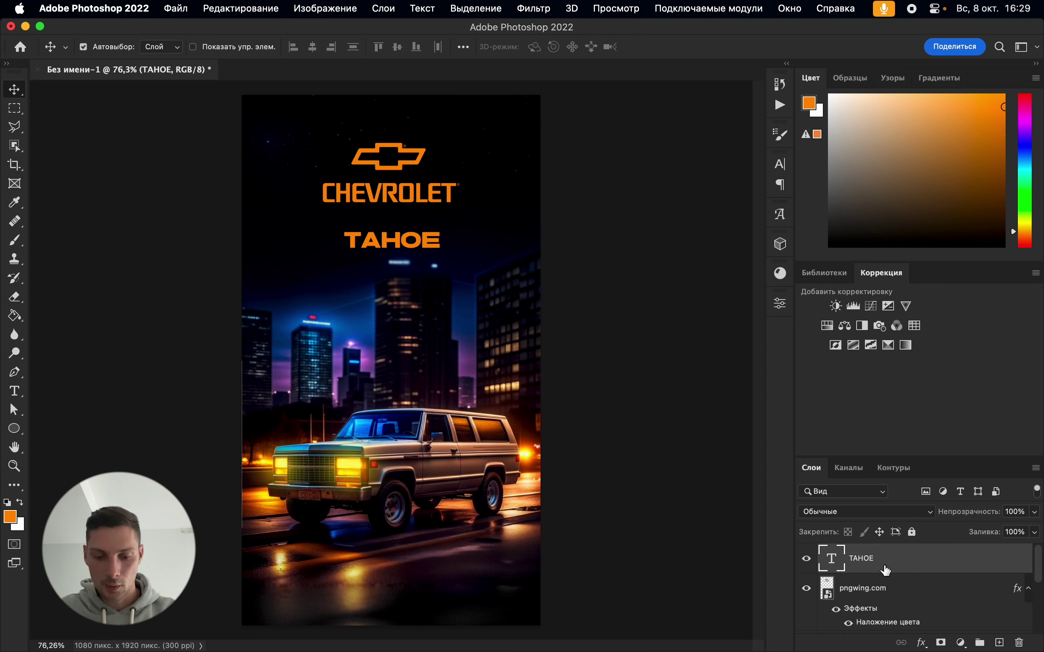
pyautogui.press('super+t')
pyautogui.moveTo(391, 251)
pyautogui.mouseDown()
pyautogui.moveTo(390, 364)
pyautogui.moveTo(410, 252)
pyautogui.mouseUp()
pyautogui.press('Return')
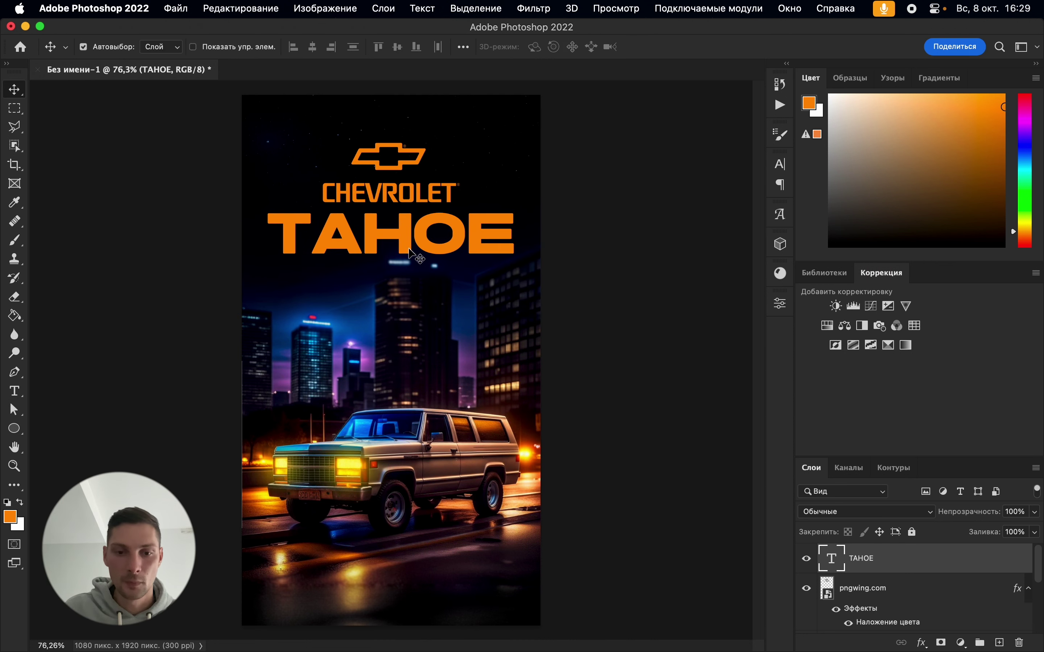
# Move the Chevrolet logo and TAHOE text together about 80 px up the poster and deselect them
pyautogui.keyDown('shift'); pyautogui.click(926, 598); pyautogui.keyUp('shift')
pyautogui.hotkey('shift', 'Up')
pyautogui.hotkey('shift', 'Up')
pyautogui.hotkey('shift', 'Up')
pyautogui.hotkey('shift', 'Up')
pyautogui.hotkey('shift', 'Up')
pyautogui.hotkey('shift', 'Up')
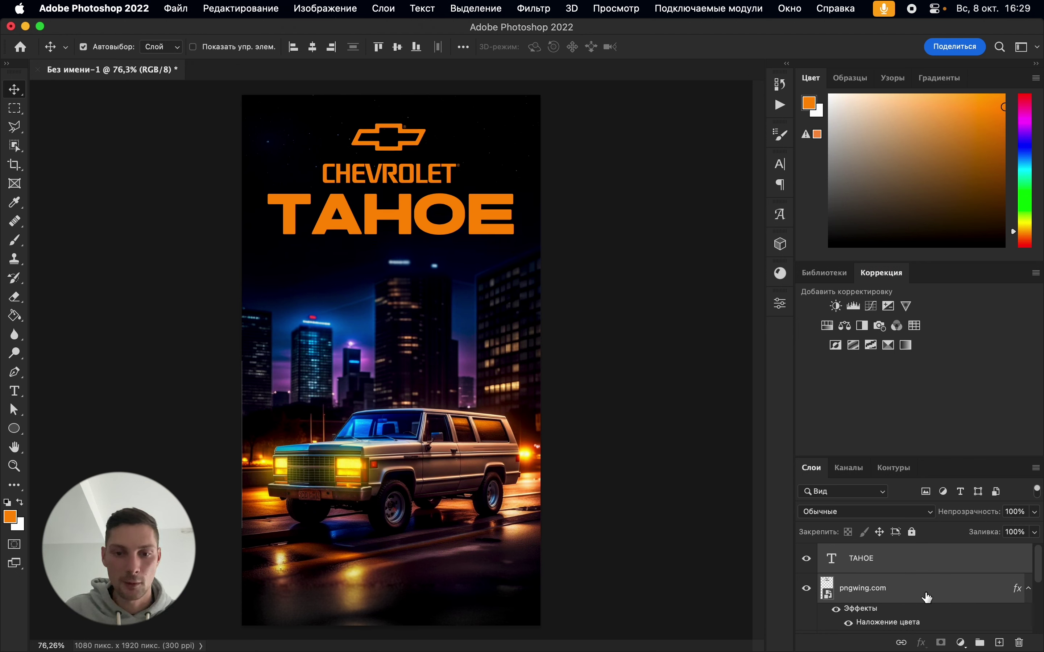
pyautogui.hotkey('shift', 'Up')
pyautogui.hotkey('shift', 'Up')
pyautogui.hotkey('shift', 'Down')
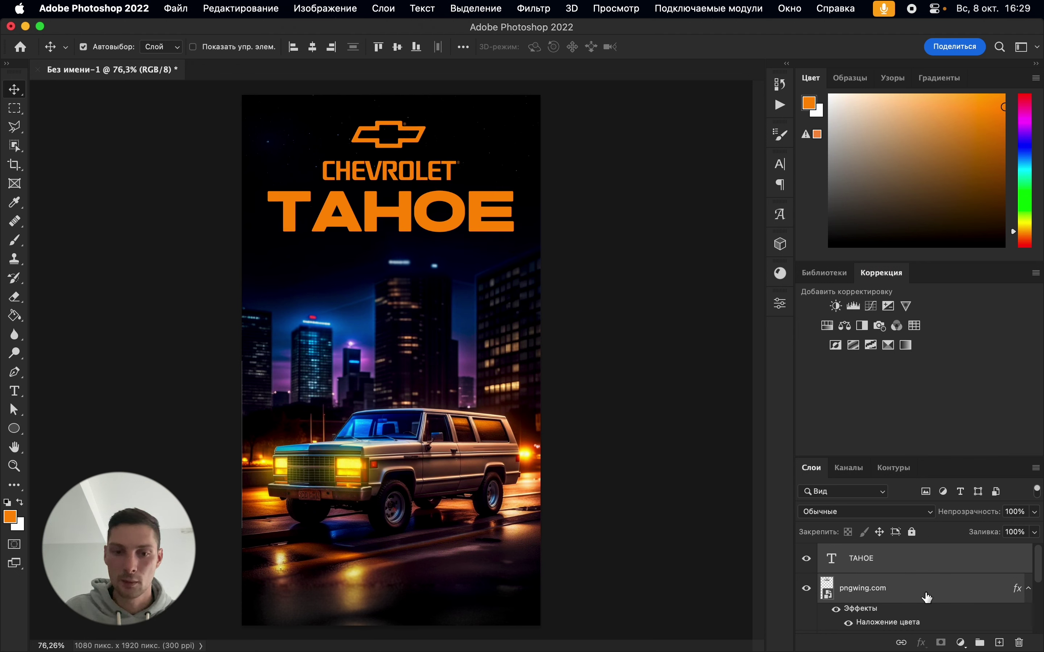
pyautogui.click(657, 437)
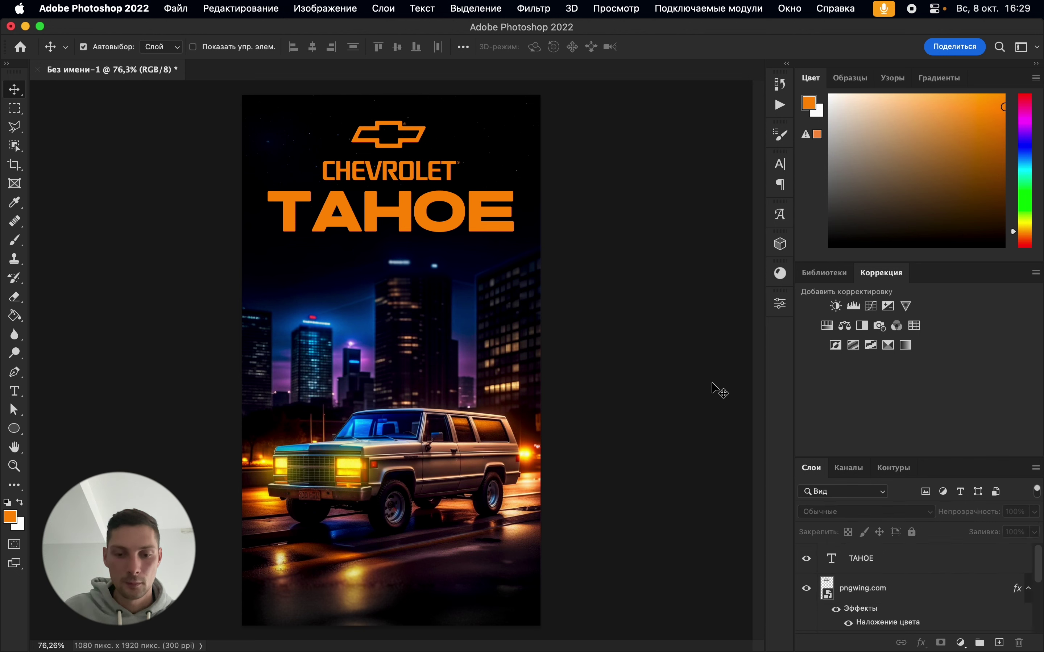
# Look through the files in the Downloads folder in Finder and close its window
pyautogui.moveTo(149, 621)
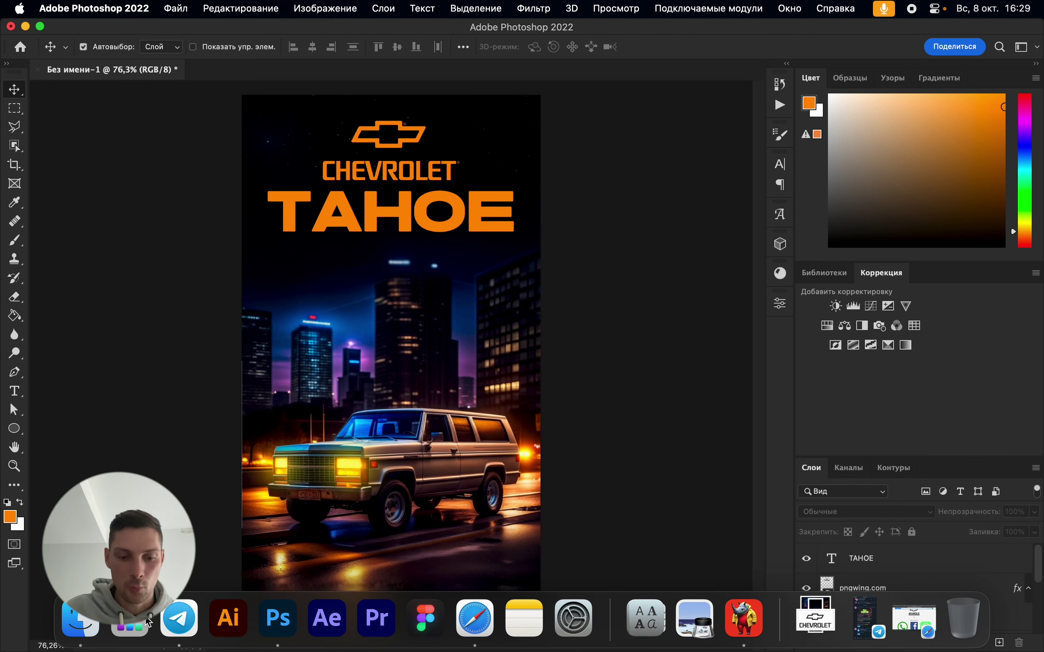
pyautogui.click(71, 635)
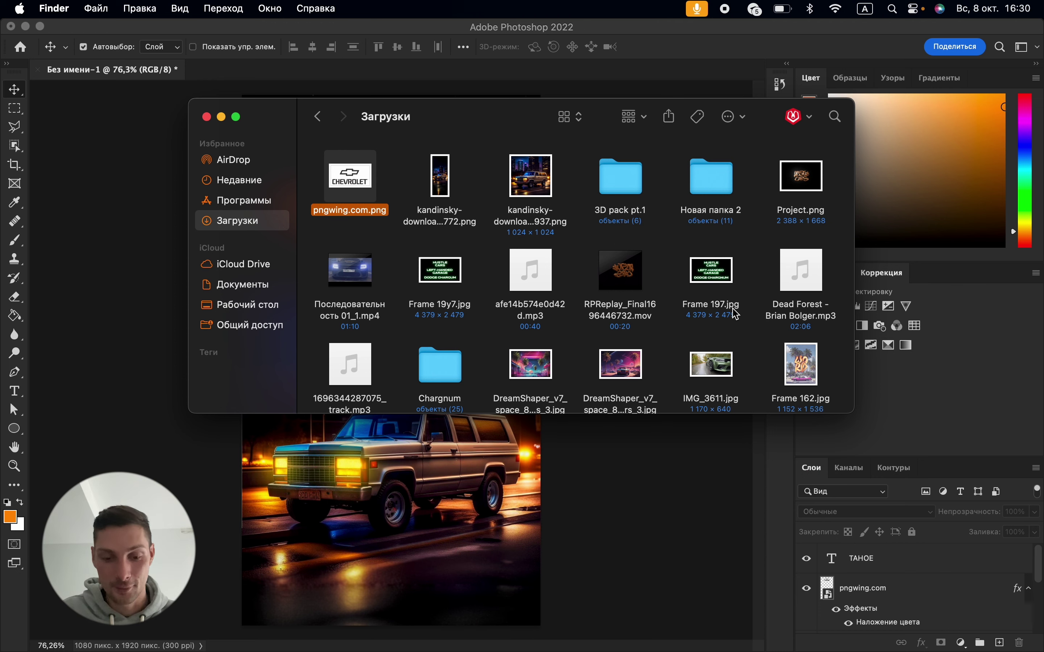
pyautogui.scroll(-2, 697, 304)
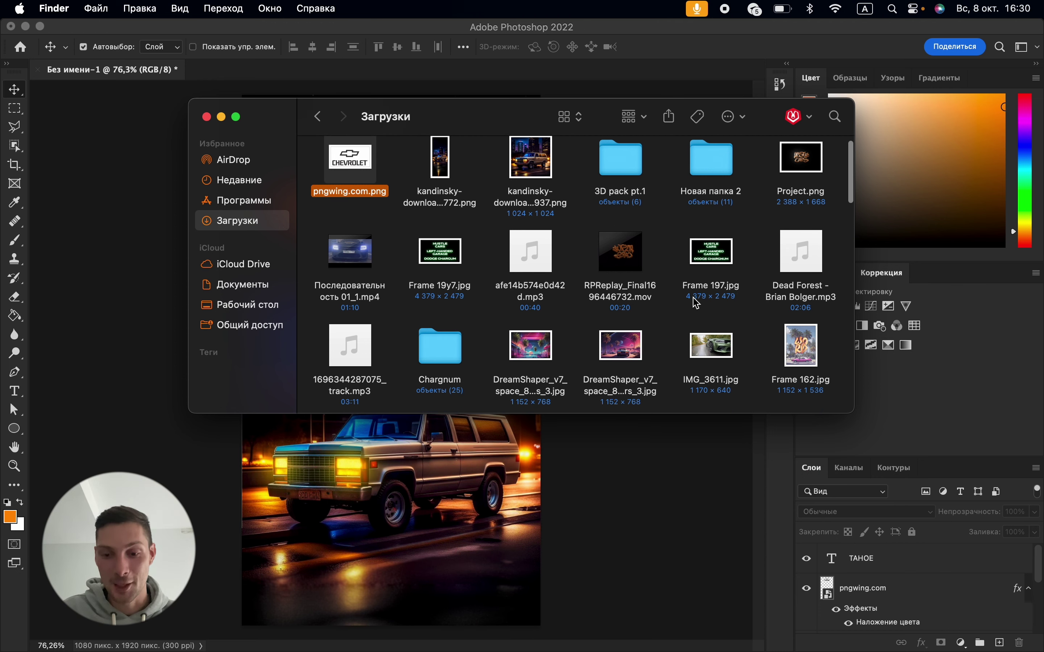
pyautogui.scroll(-8, 697, 303)
pyautogui.scroll(10, 697, 303)
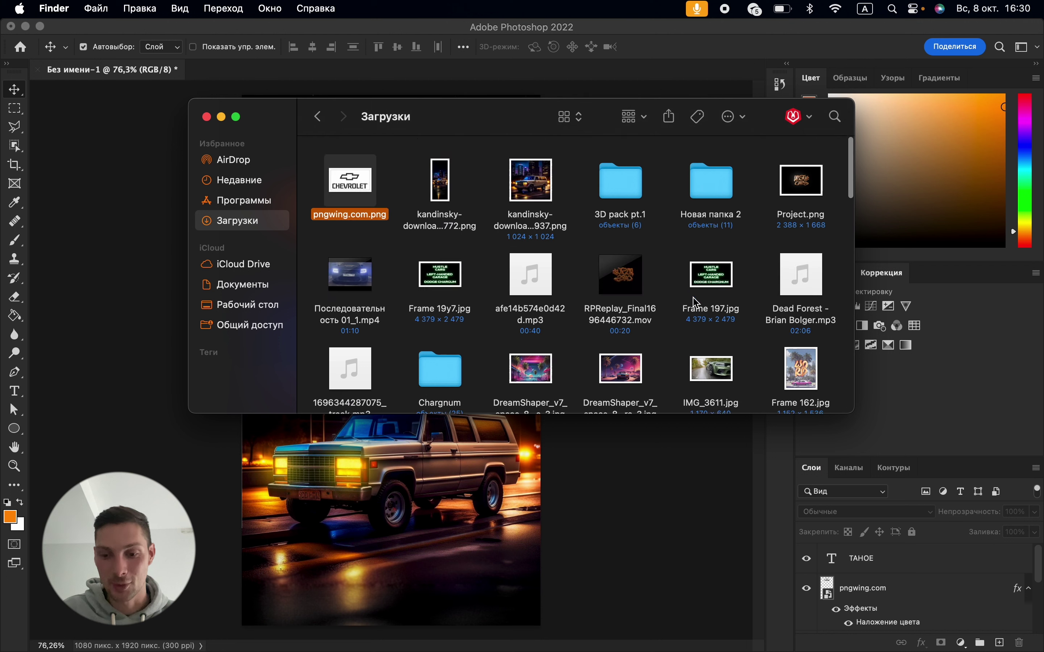
pyautogui.click(206, 117)
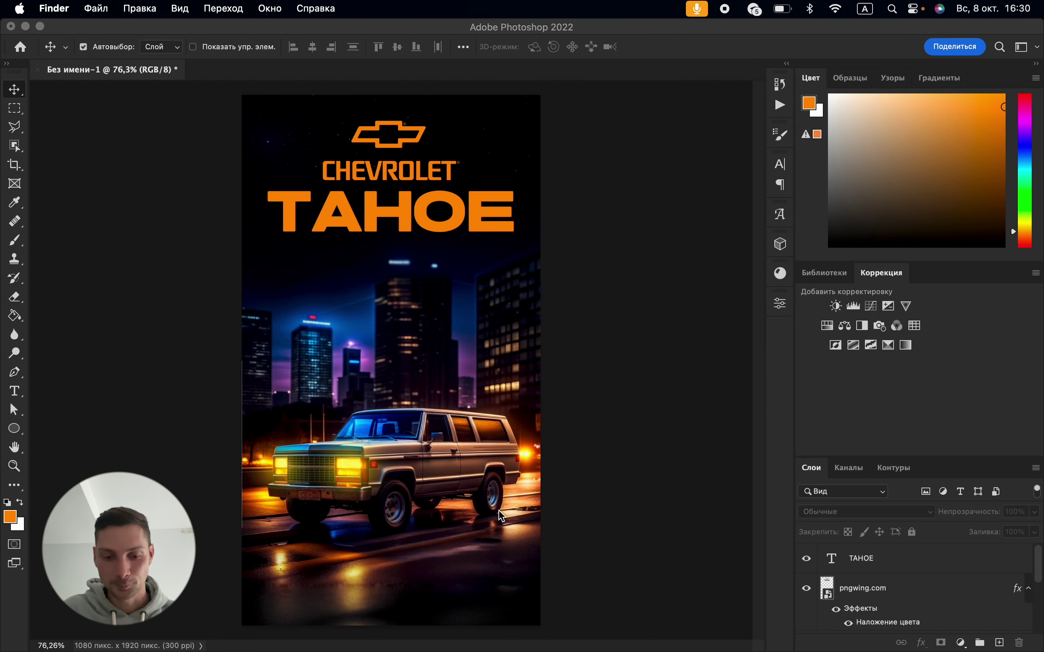
# Add a new horizontal text layer with placeholder text on the dark road below the car
pyautogui.click(371, 580)
pyautogui.press('t')
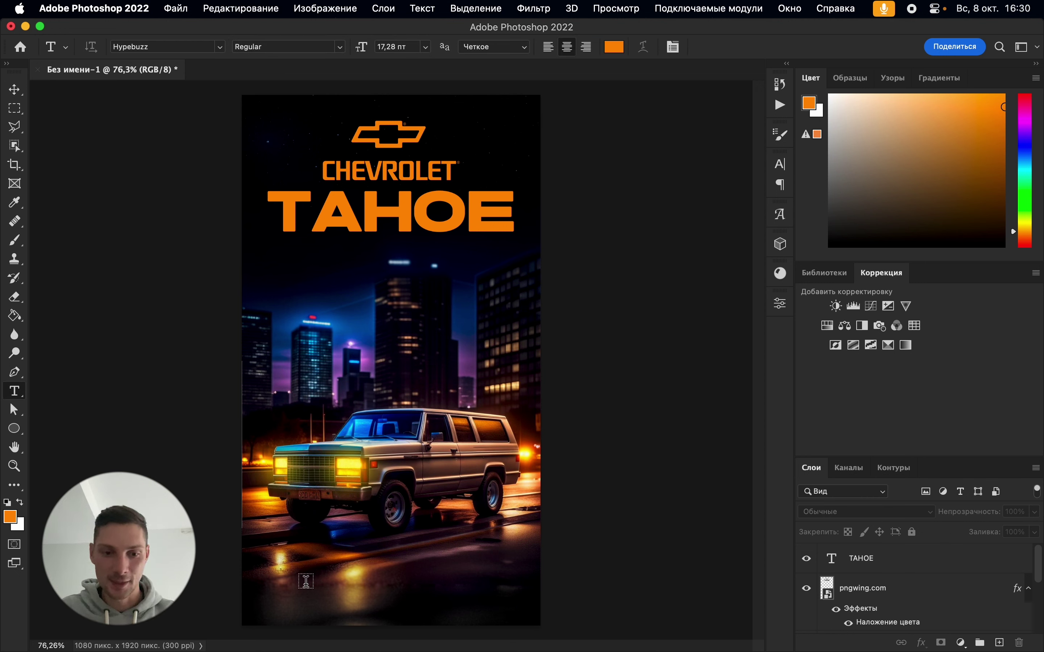
pyautogui.click(305, 581)
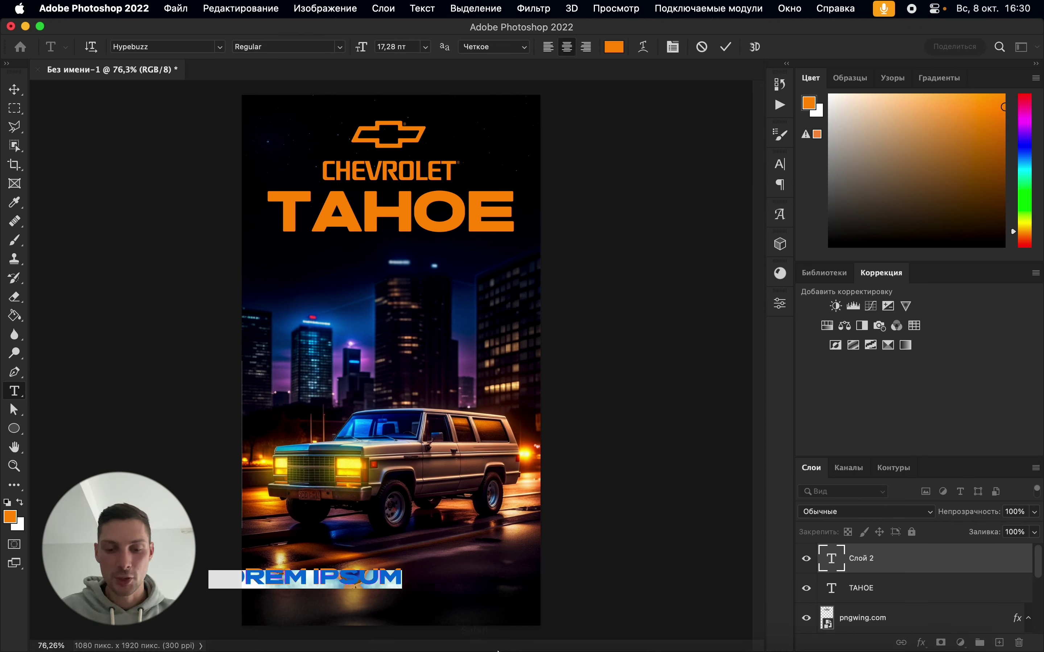
# Switch to Safari and open the DeepL translator in a new tab
pyautogui.click(478, 621)
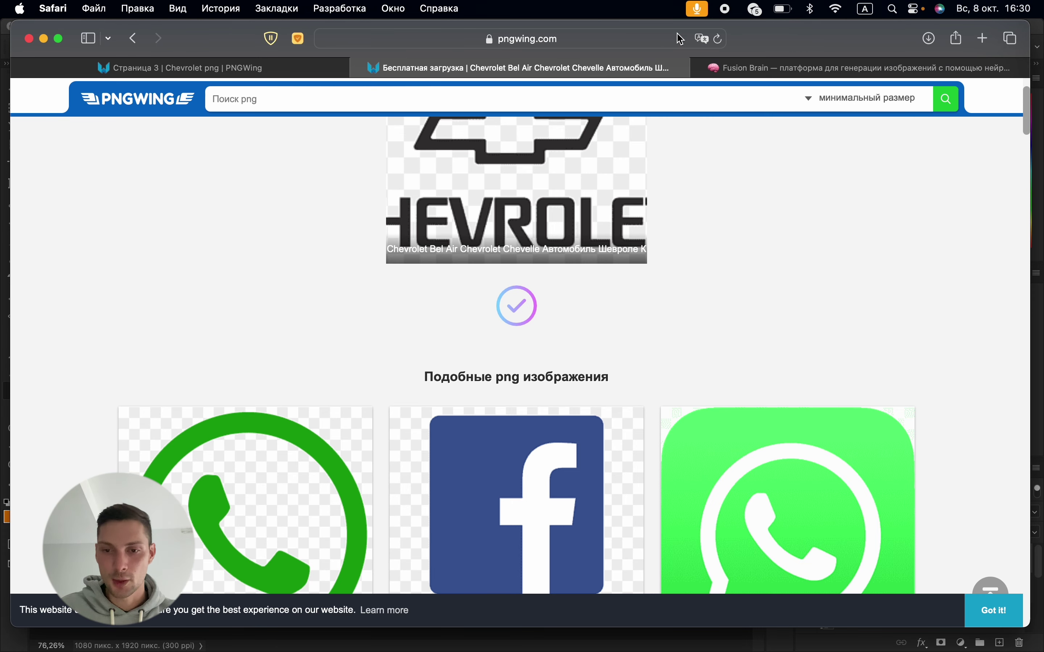
pyautogui.click(983, 38)
pyautogui.click(551, 160)
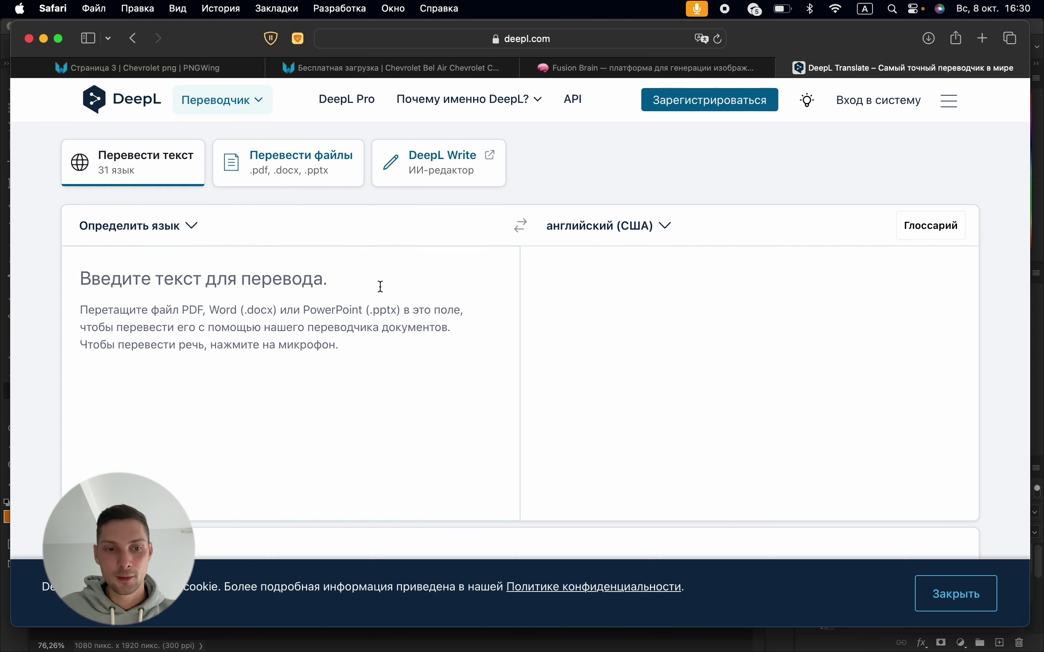
# Enter the Russian text "Машина создана для покорения дорог и путешествий. Это то что вам нужно!" for translation into American English
pyautogui.click(367, 282)
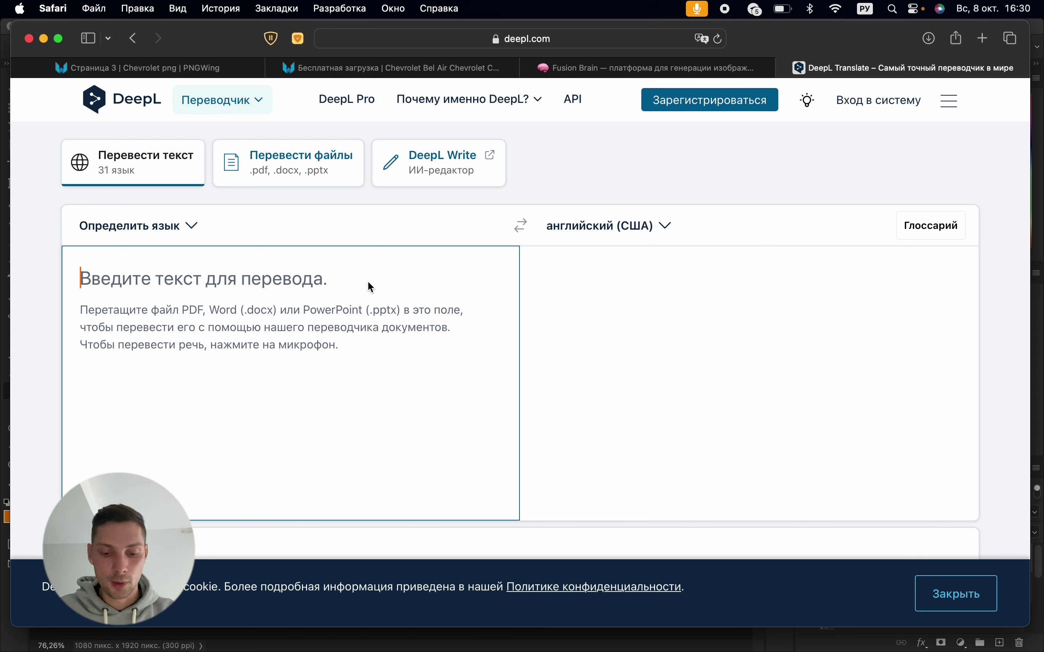
pyautogui.write('Машина с')
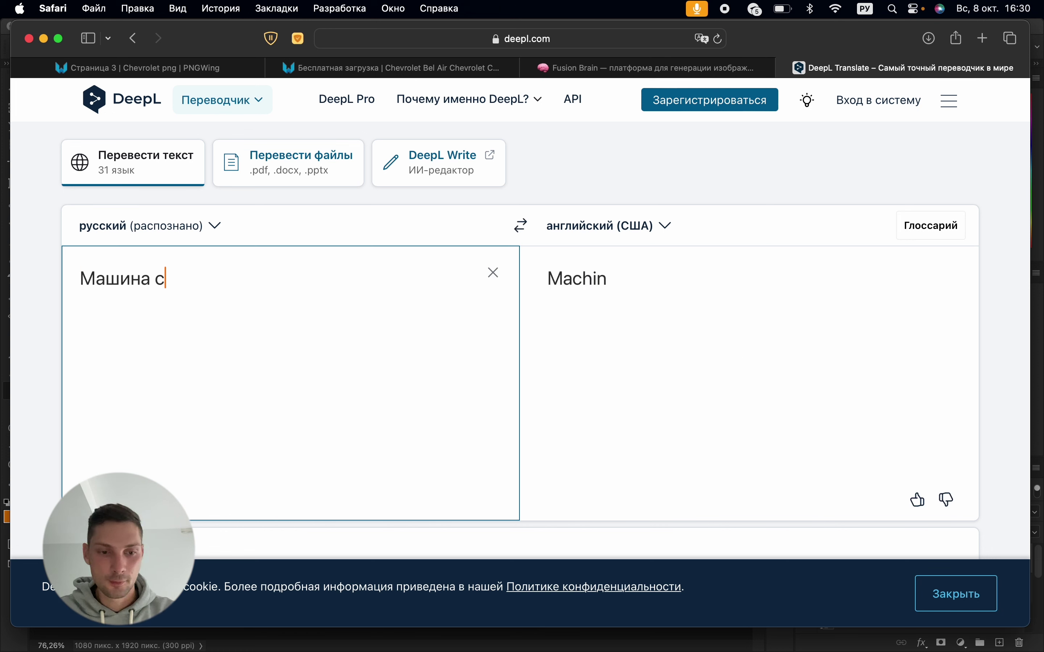
pyautogui.write('оздана ')
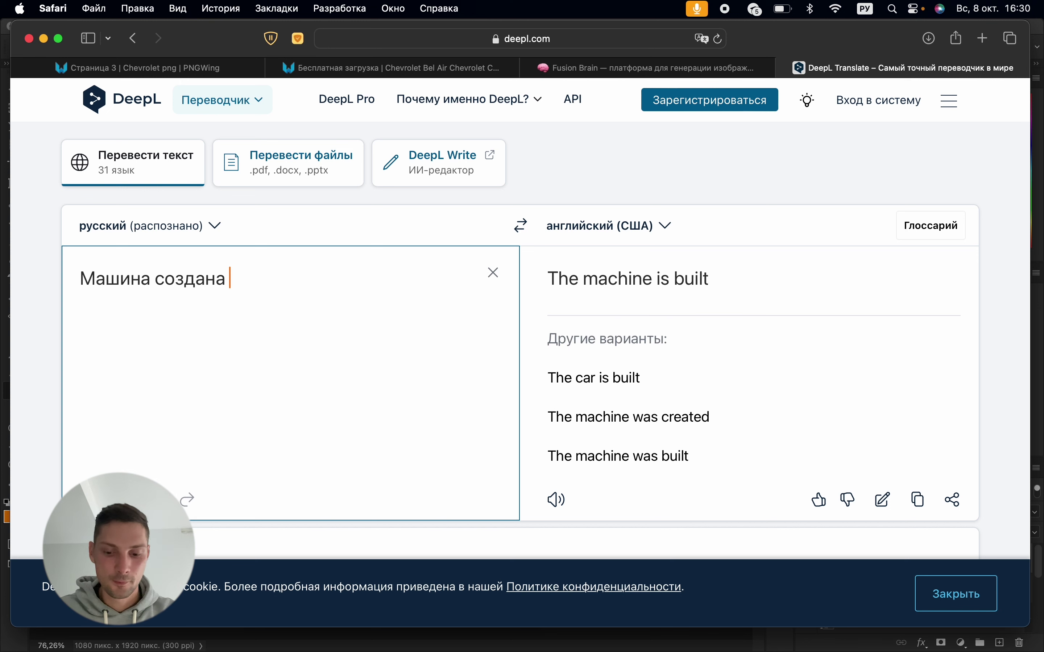
pyautogui.write('для покое')
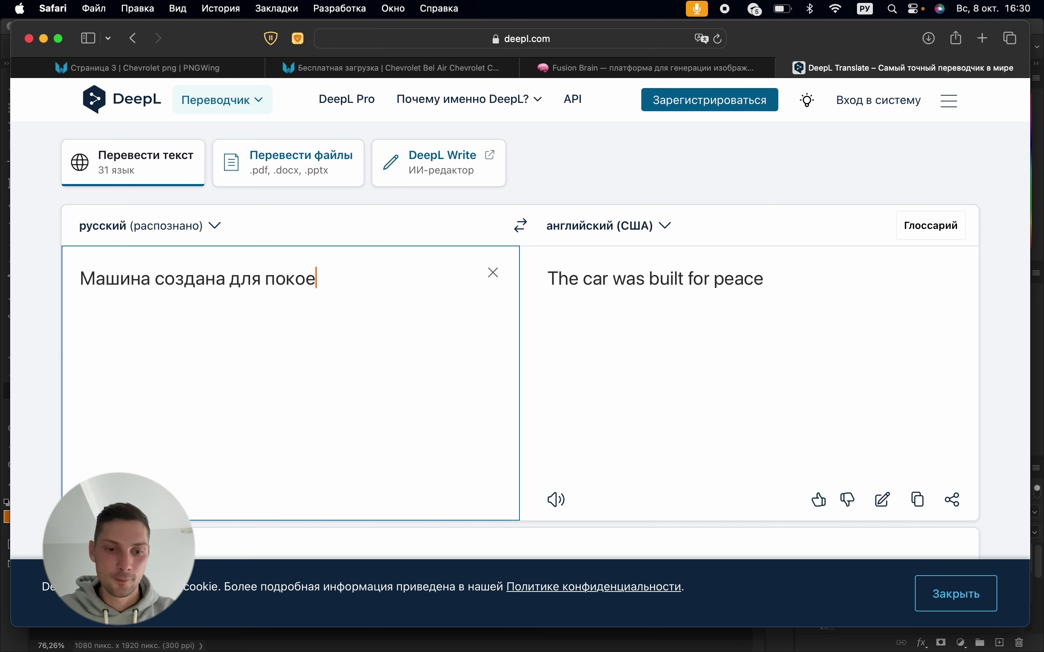
pyautogui.press('BackSpace')
pyautogui.write('рения я')
pyautogui.press('BackSpace')
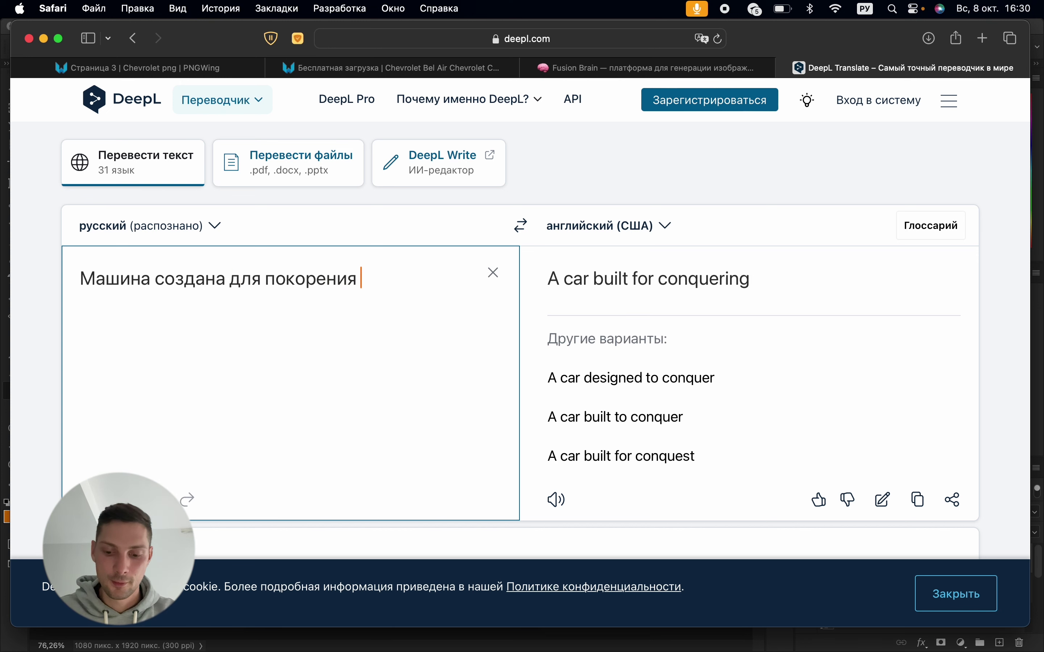
pyautogui.write('дорог и пу')
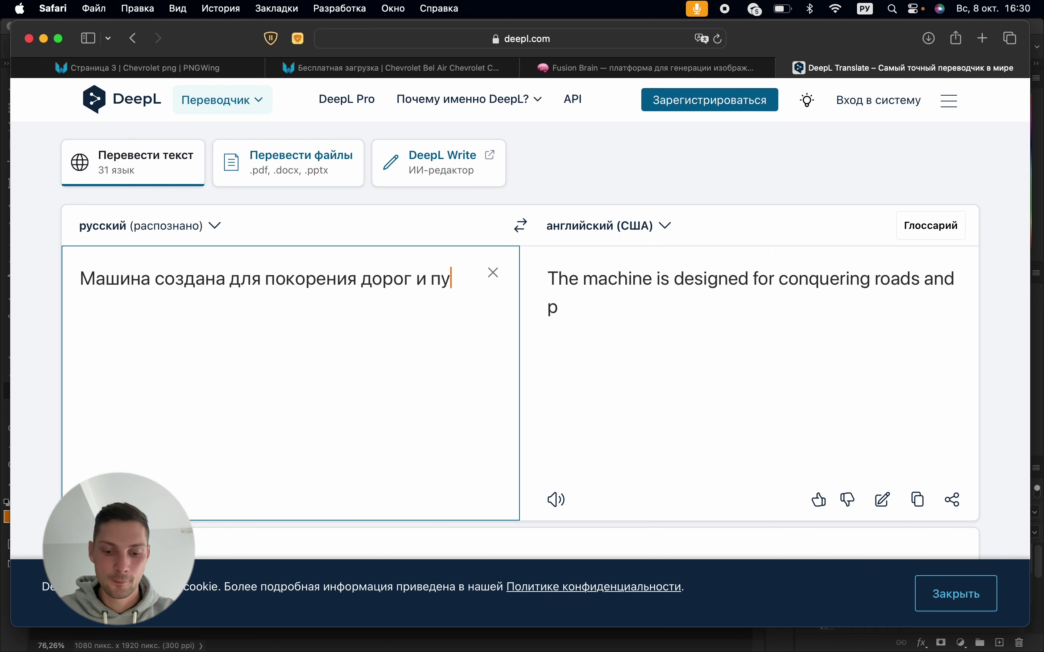
pyautogui.write('тешествий')
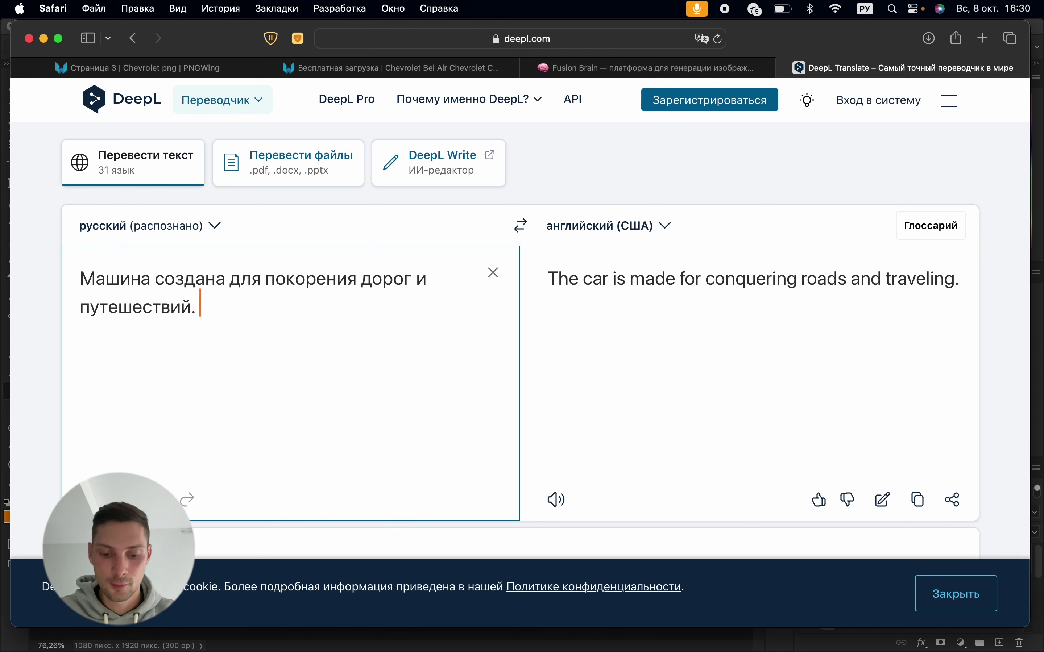
pyautogui.write('Это ')
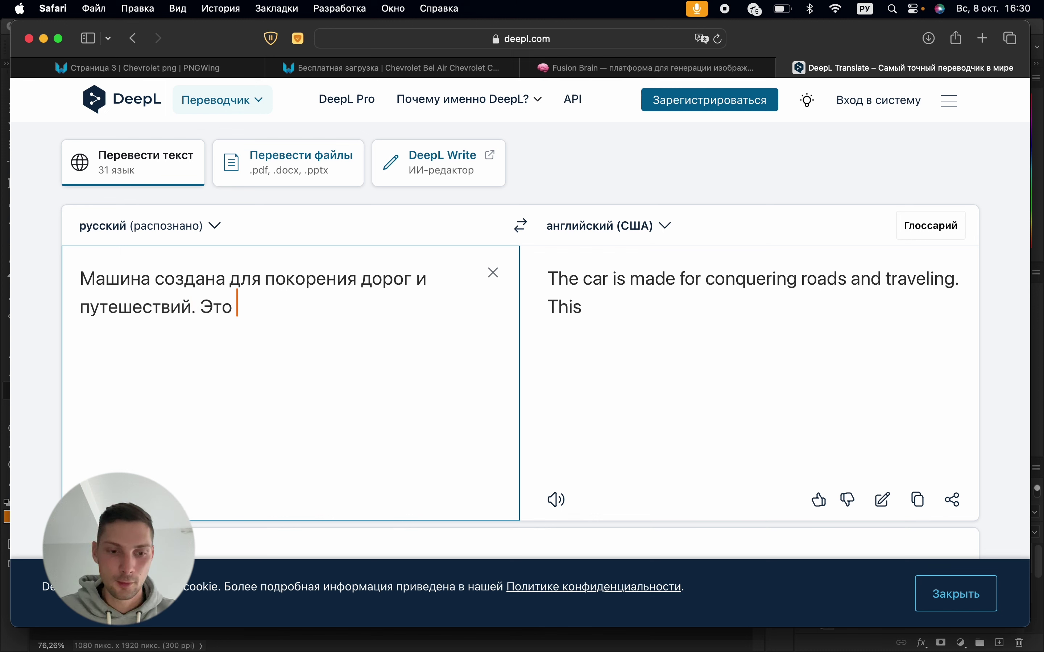
pyautogui.write('то что вам ')
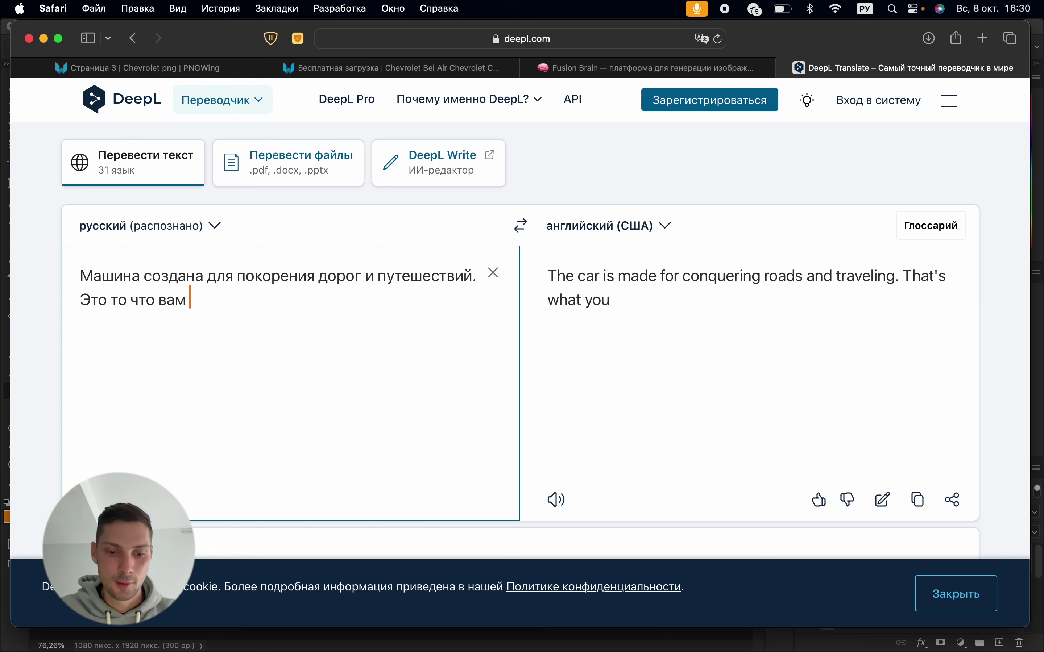
pyautogui.write('нужно')
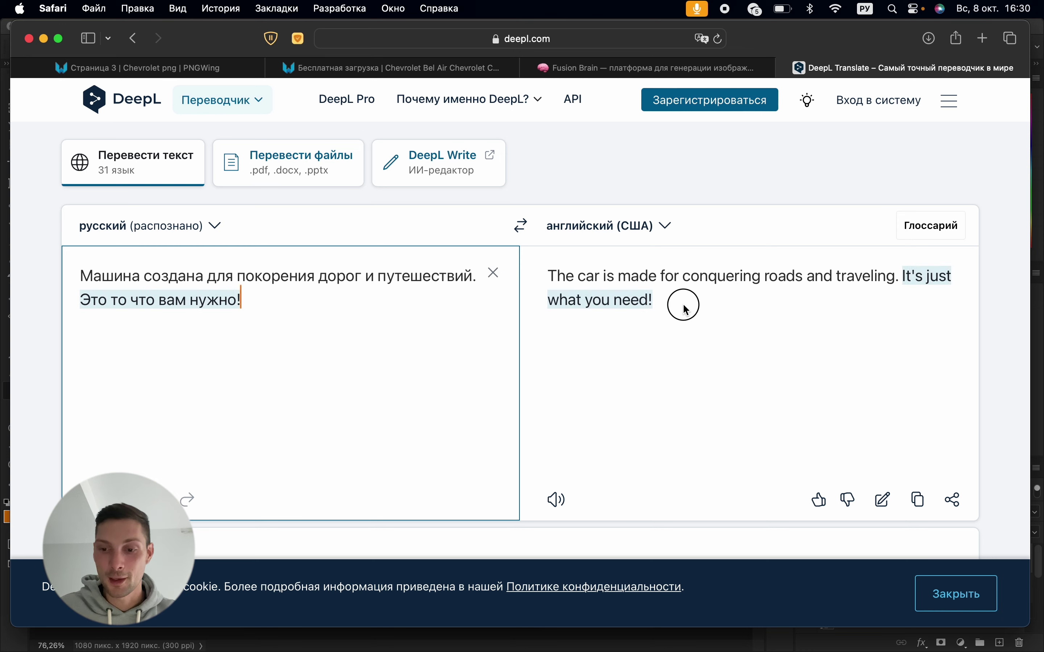
# Copy the full English translation and replace the Lorem Ipsum placeholder in Photoshop with it
pyautogui.moveTo(681, 306); pyautogui.dragTo(540, 277)
pyautogui.press('super+c')
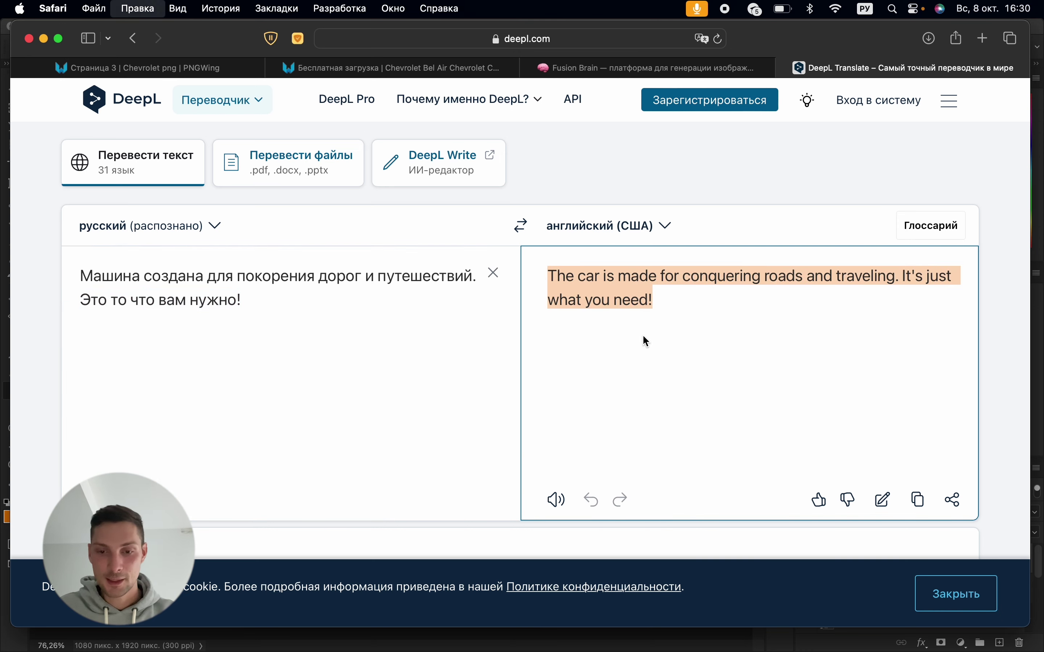
pyautogui.click(283, 632)
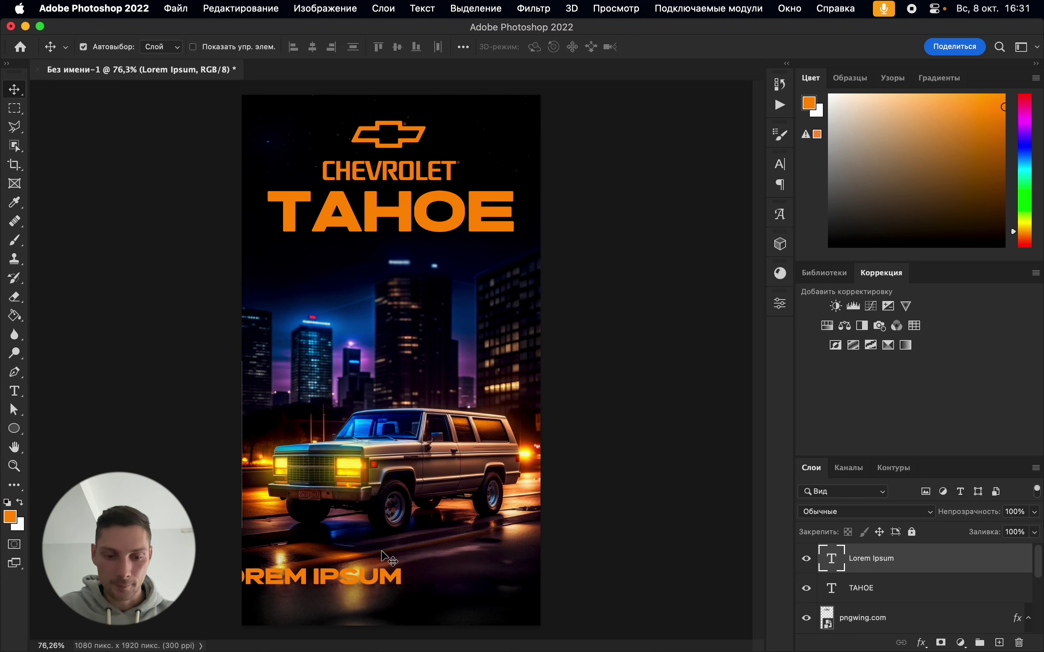
pyautogui.tripleClick(384, 577)
pyautogui.write('М')
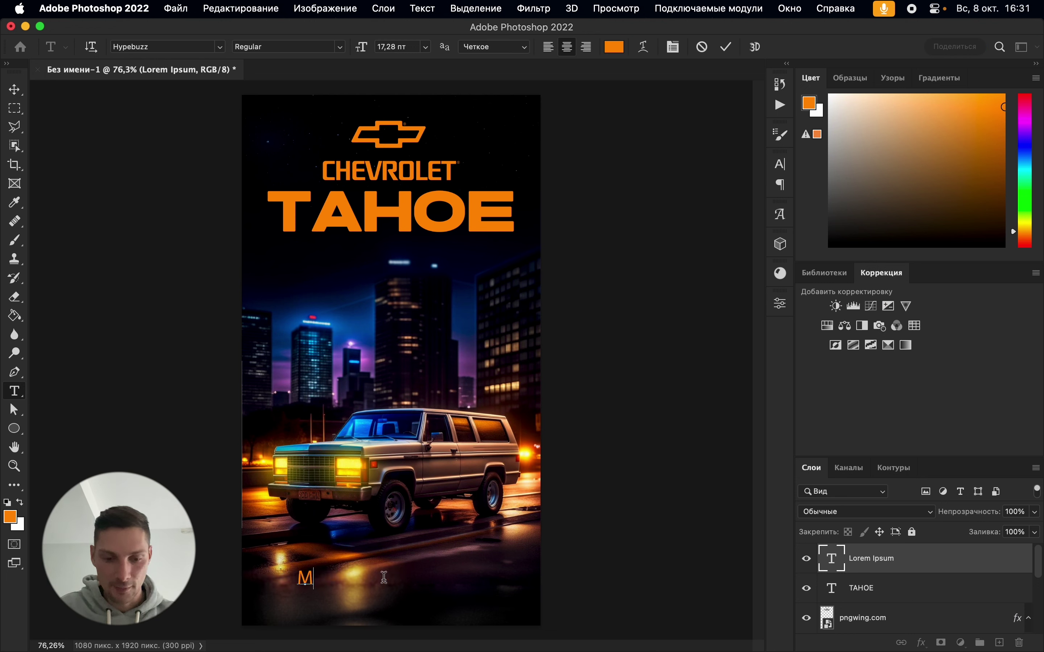
pyautogui.press('BackSpace')
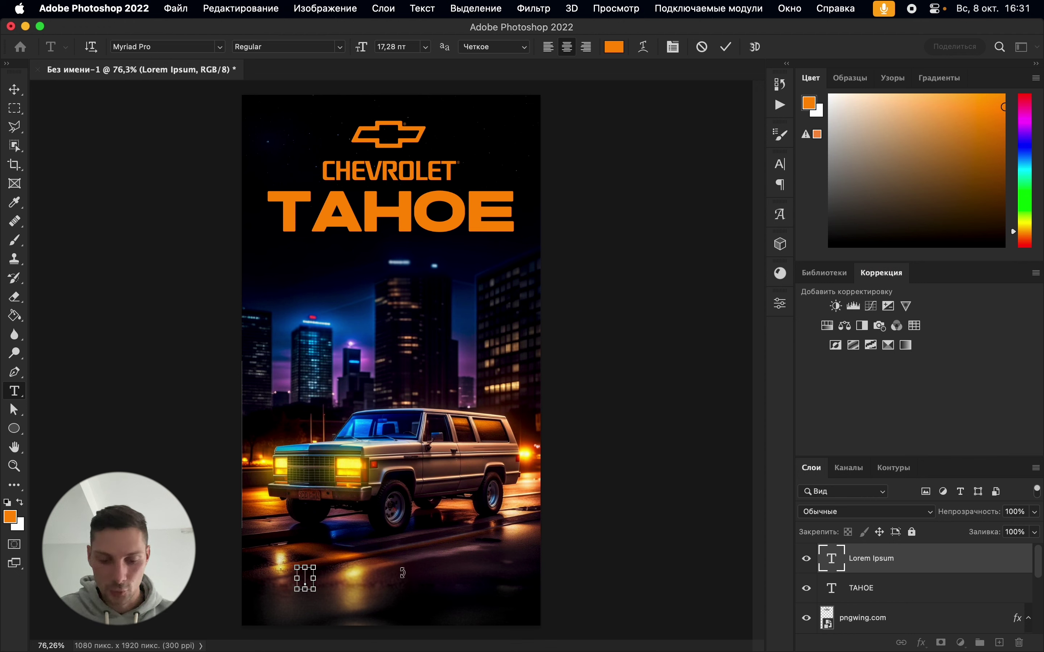
pyautogui.press('super+v')
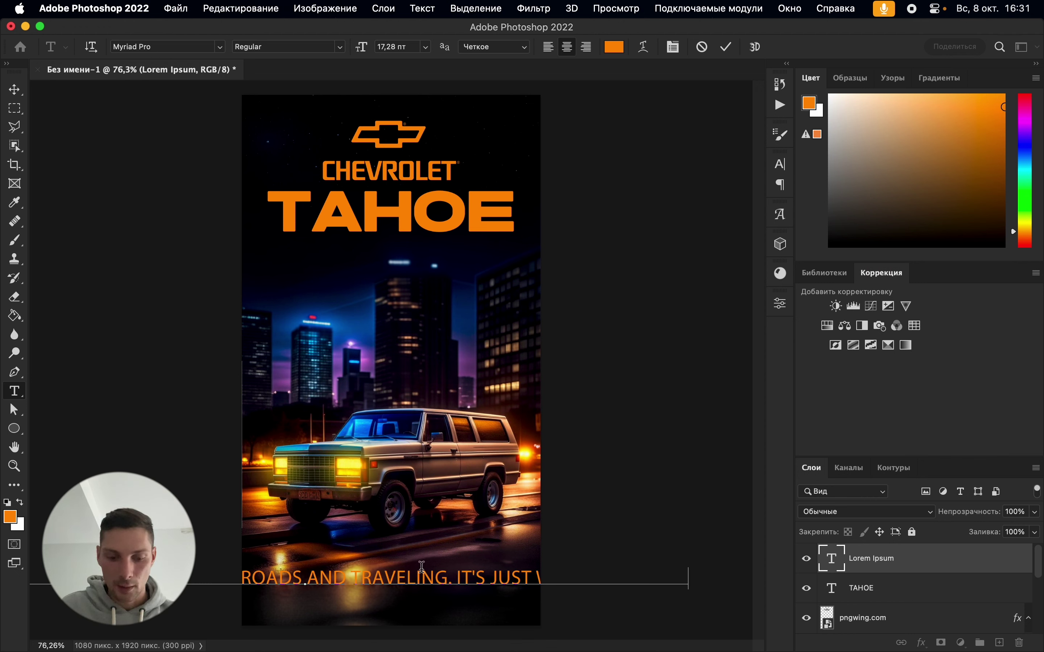
pyautogui.press('super+t')
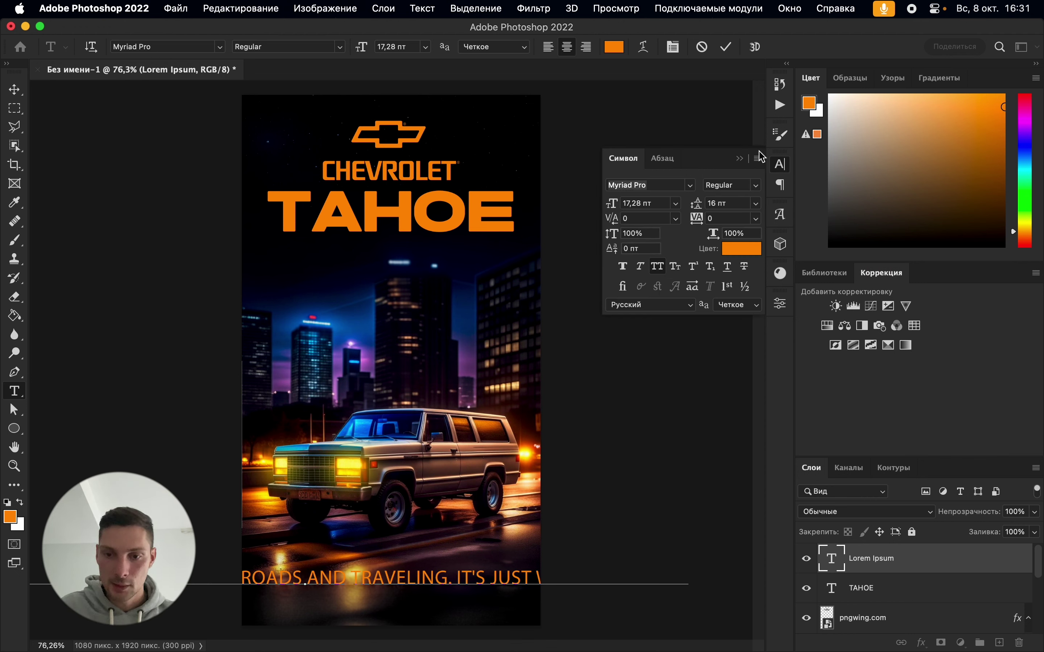
pyautogui.click(740, 159)
pyautogui.click(14, 90)
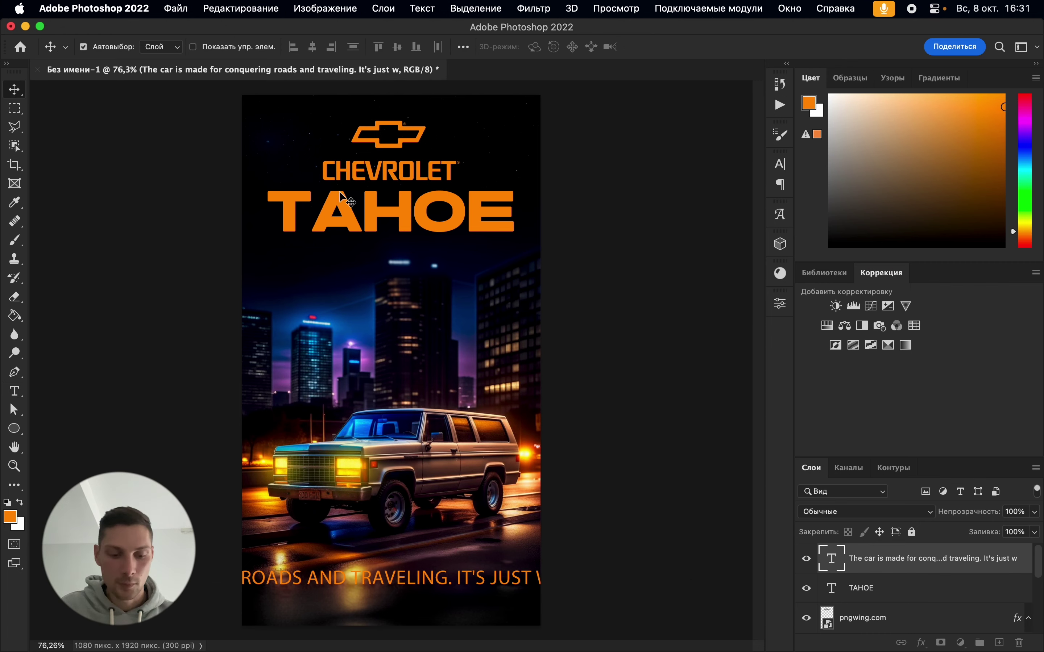
# Scale the slogan text down proportionally to about 32.11% and center it horizontally below the car
pyautogui.press('super+t')
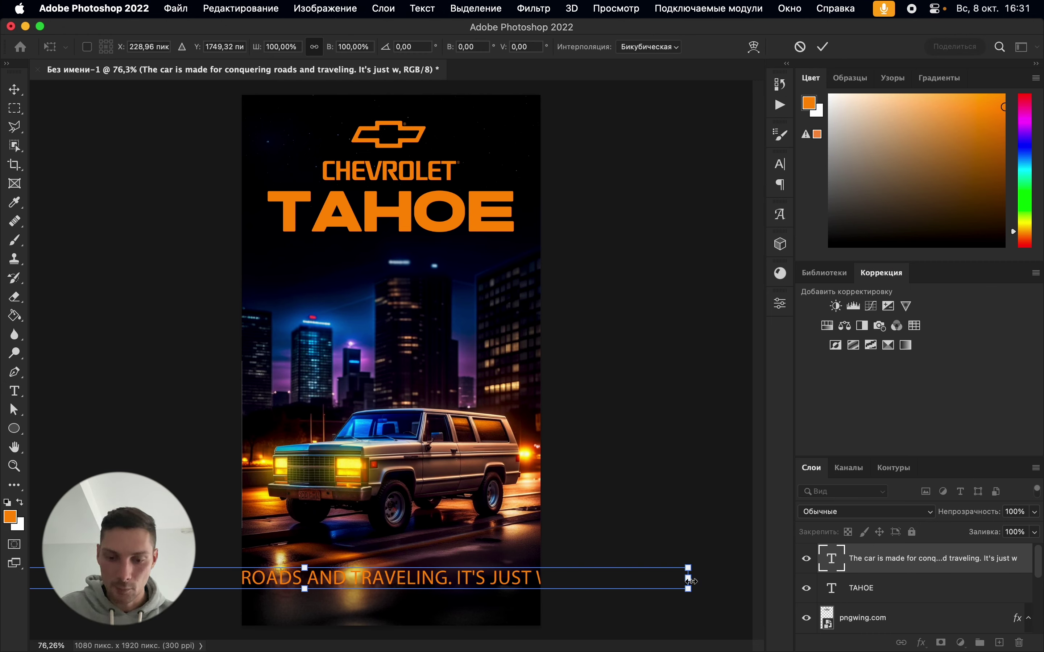
pyautogui.moveTo(690, 581); pyautogui.dragTo(514, 579)
pyautogui.scroll(5, 350, 582)
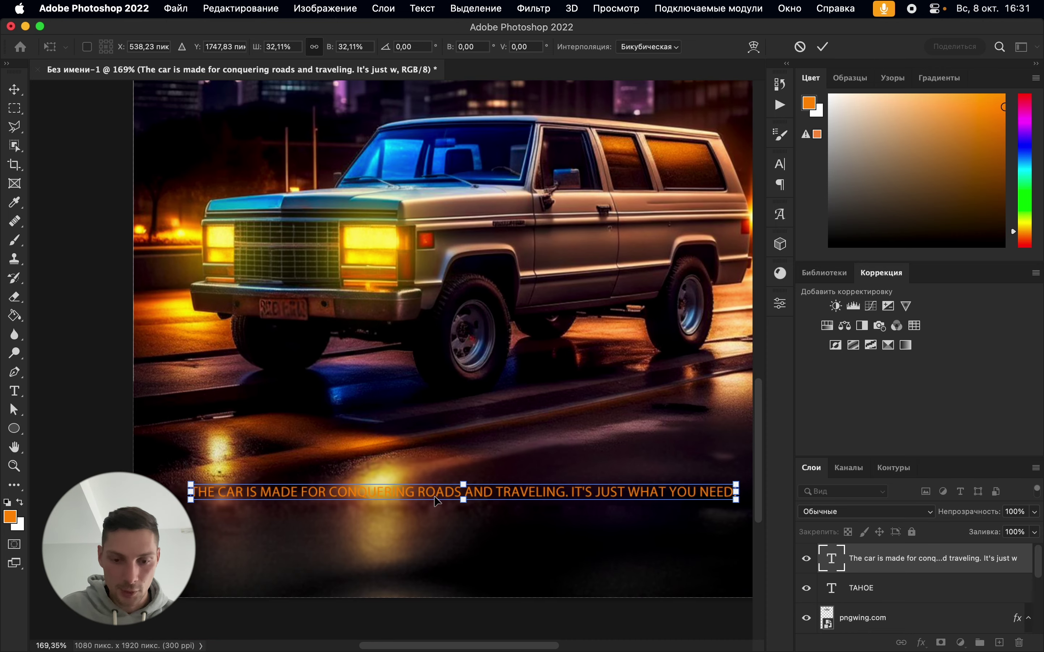
pyautogui.doubleClick(436, 500)
pyautogui.doubleClick(424, 495)
pyautogui.click(415, 491)
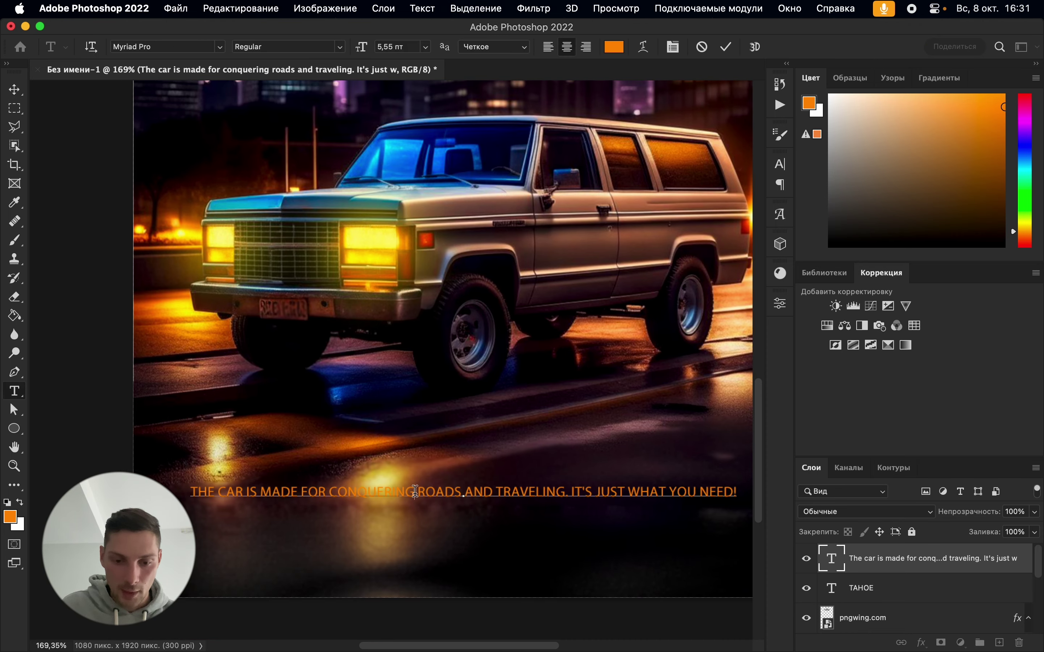
pyautogui.click(458, 492)
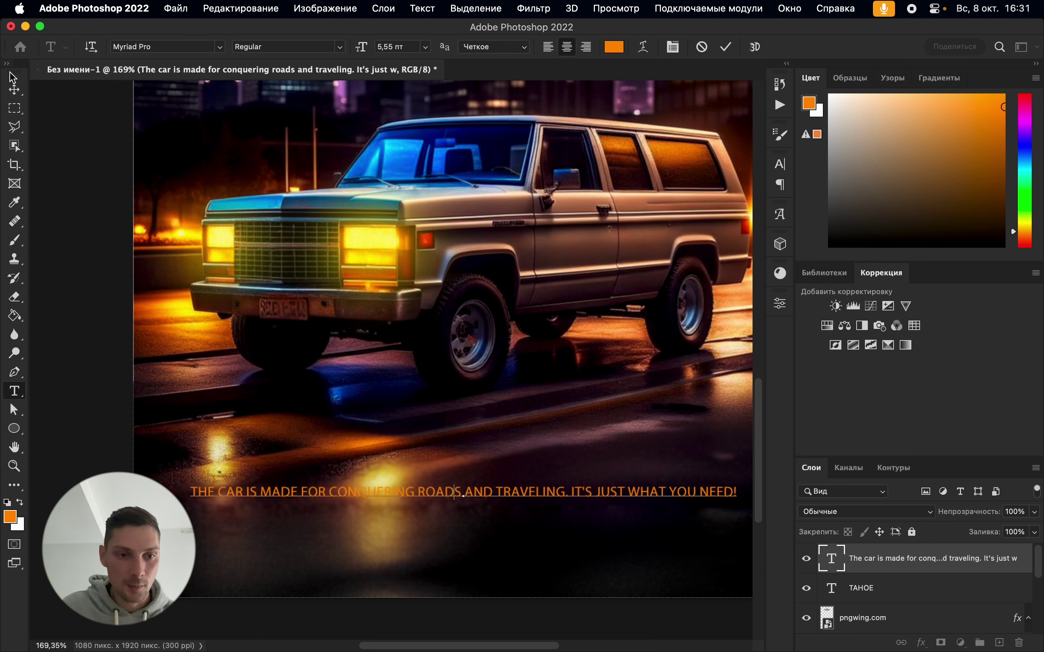
pyautogui.click(14, 89)
# Recolor the slogan text white (ffffff) and break it onto a second line after "TRAVELING."
pyautogui.click(779, 213)
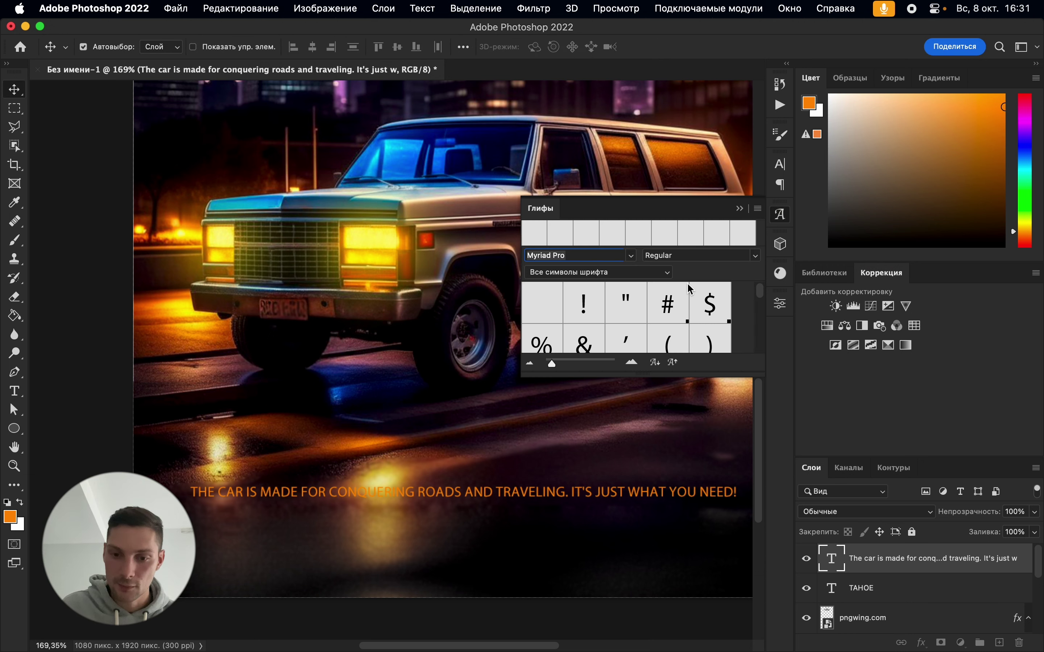
pyautogui.click(779, 165)
pyautogui.click(730, 252)
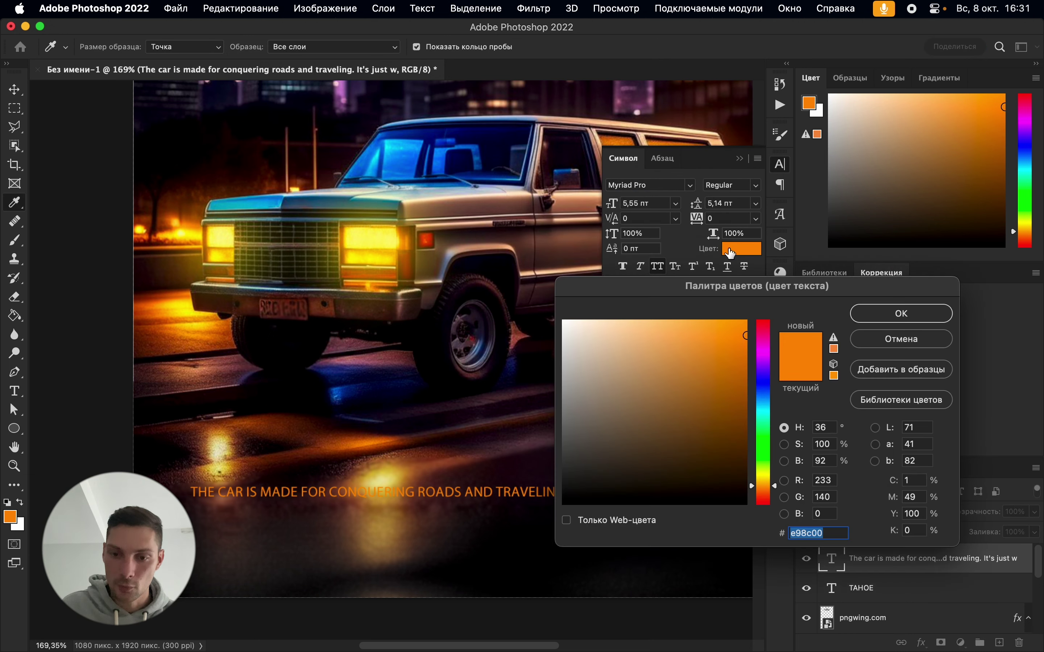
pyautogui.moveTo(597, 319); pyautogui.dragTo(438, 225)
pyautogui.click(901, 314)
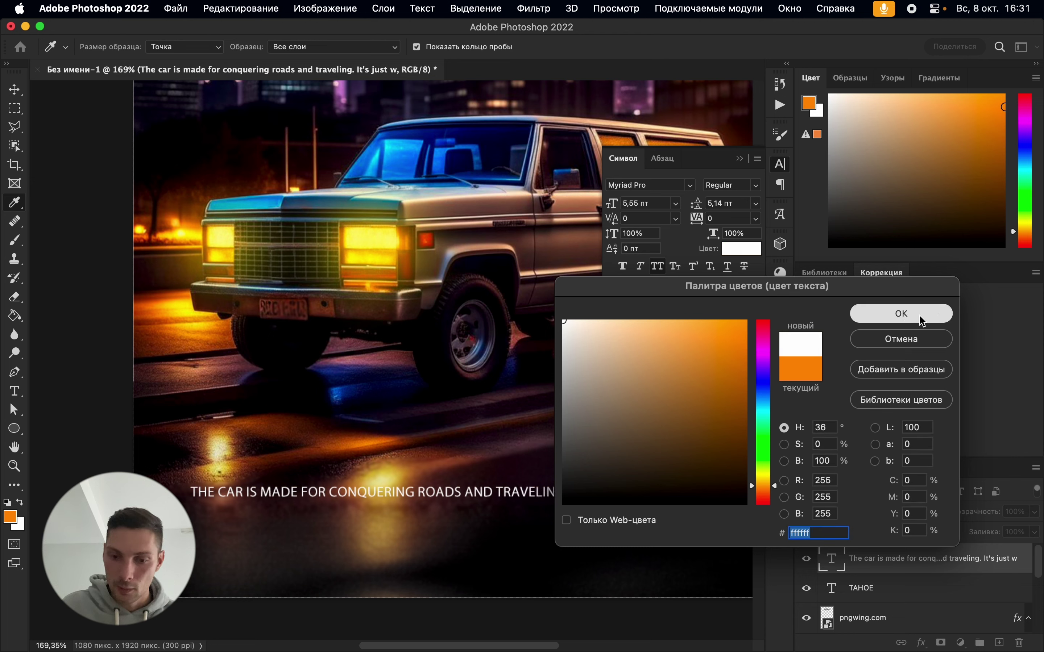
pyautogui.click(462, 490)
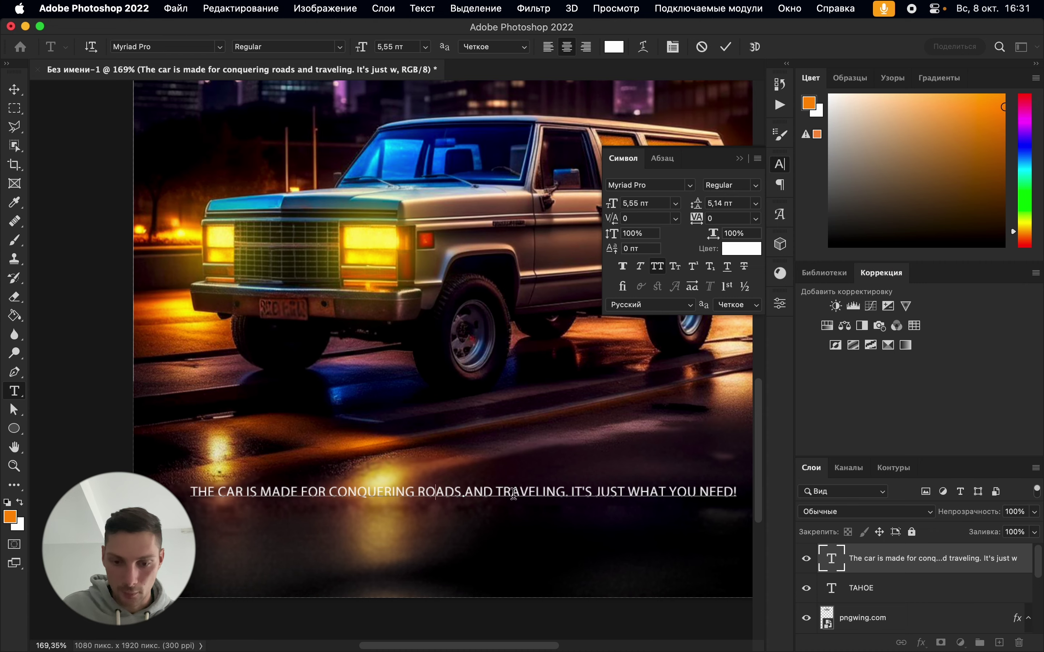
pyautogui.click(576, 498)
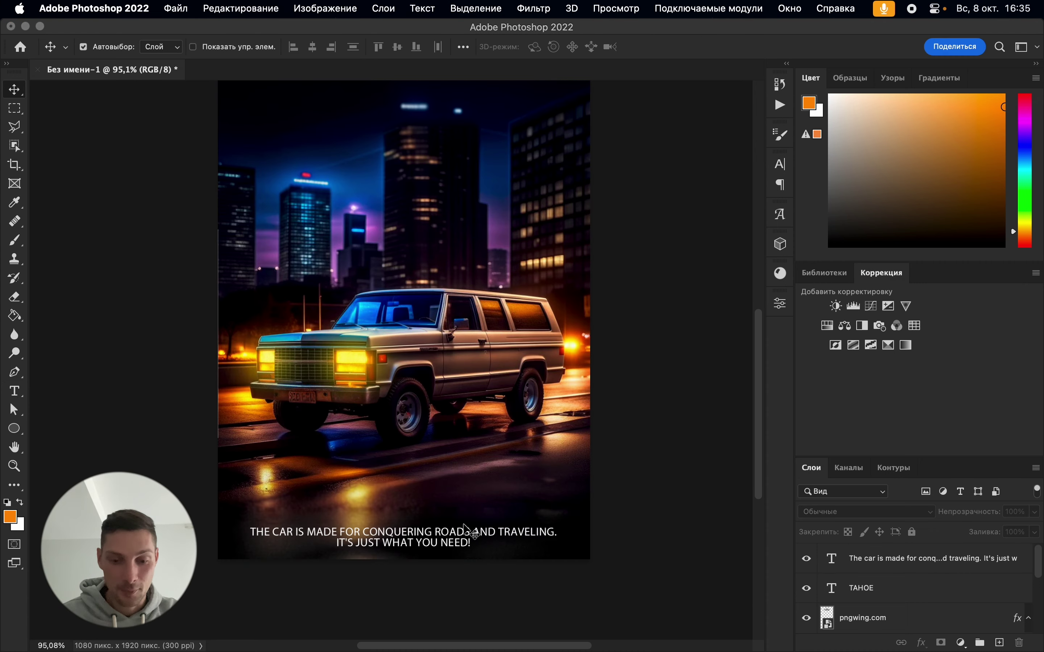
# Switch to Finder, open the "3D pack pt.1" folder in Downloads and place IMG_0268.PNG into the Photoshop poster
pyautogui.moveTo(241, 648)
pyautogui.click(105, 638)
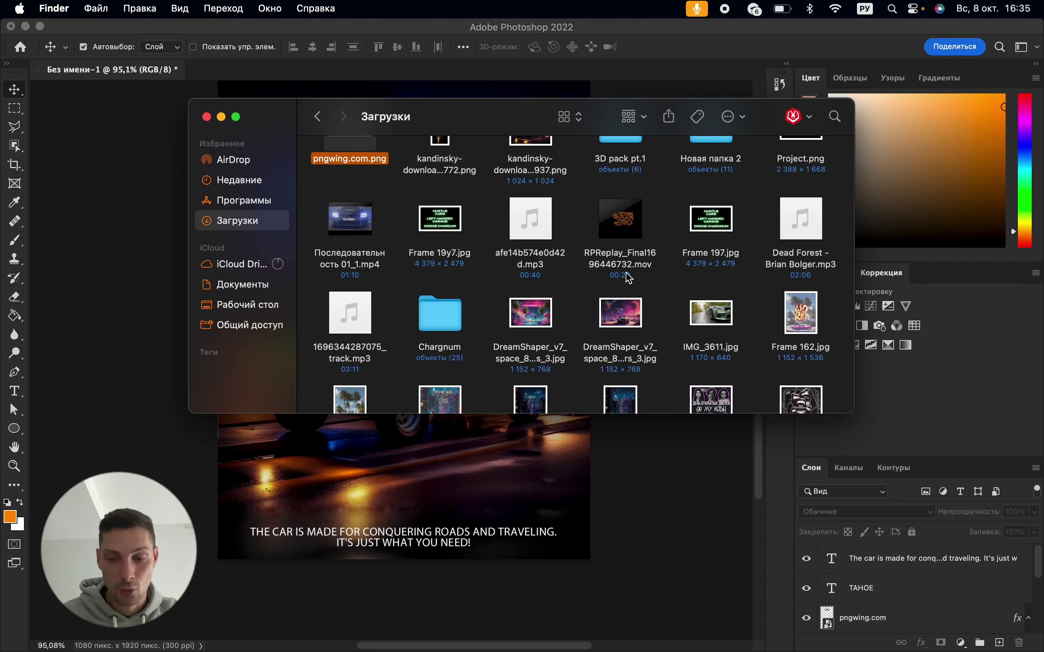
pyautogui.scroll(2, 630, 278)
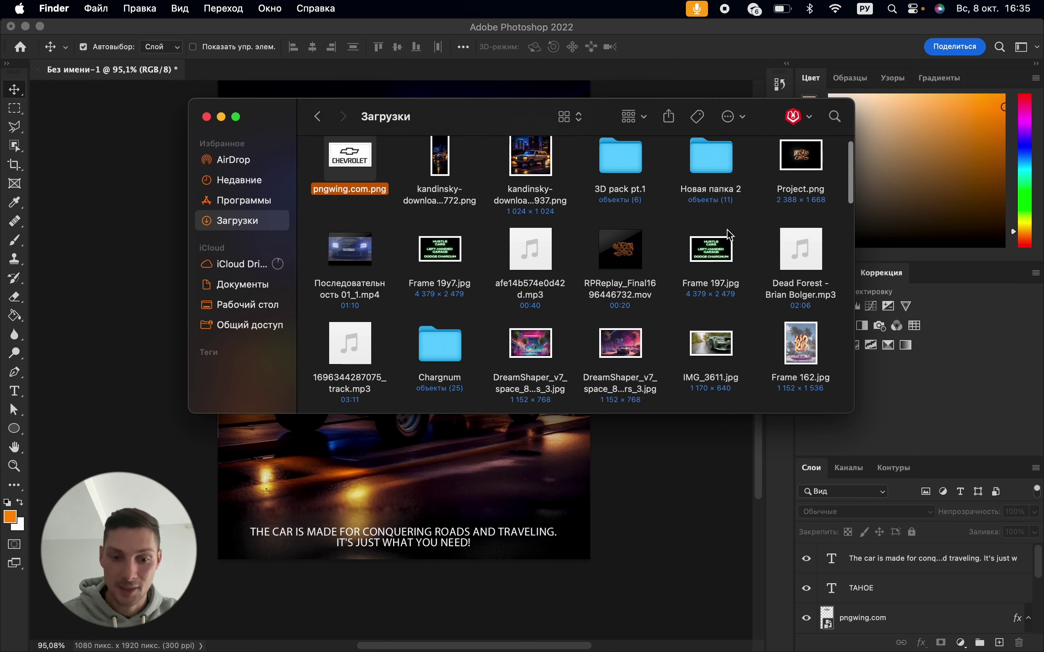
pyautogui.scroll(-2, 732, 235)
pyautogui.scroll(2, 689, 259)
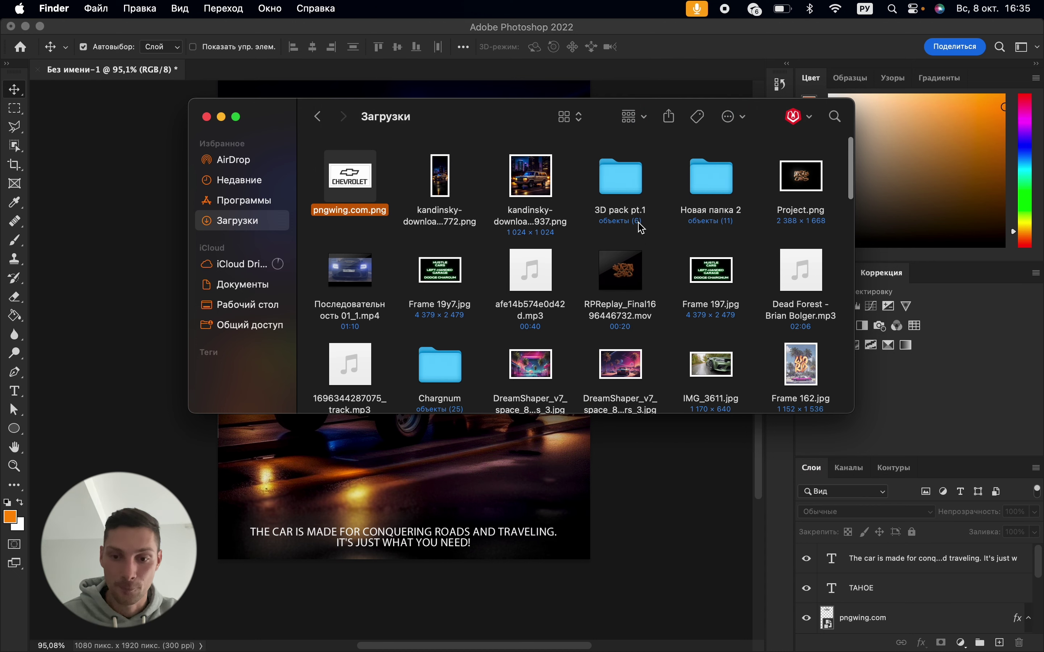
pyautogui.doubleClick(595, 180)
pyautogui.moveTo(660, 181); pyautogui.dragTo(419, 489)
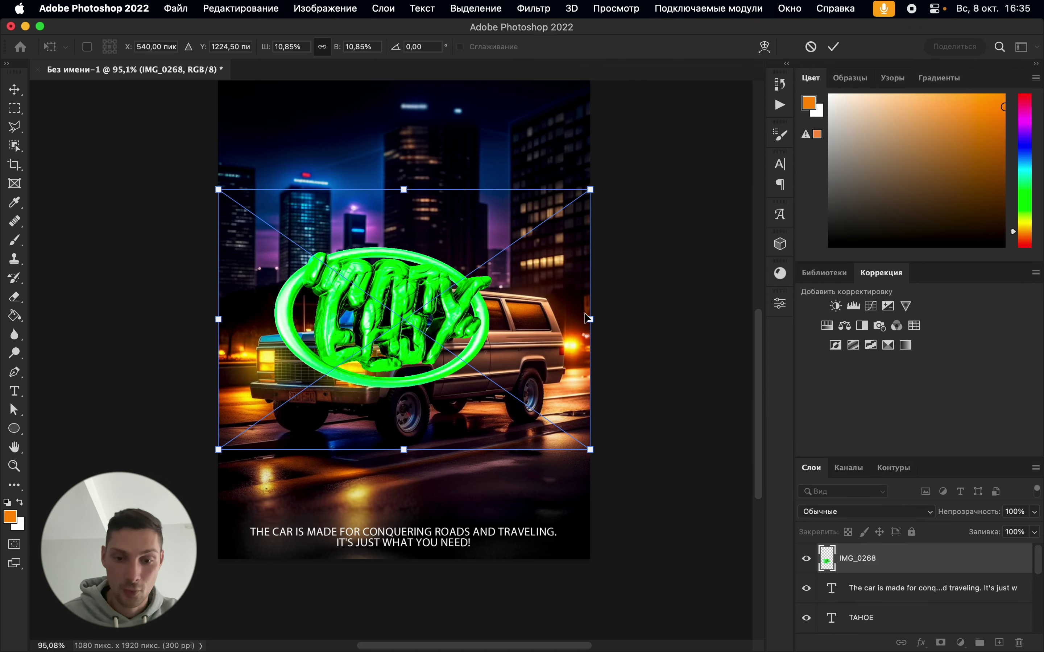
# Scale the placed green logo proportionally to about 3.73% above the slogan's left part, and rasterize its layer
pyautogui.moveTo(587, 318); pyautogui.dragTo(326, 499)
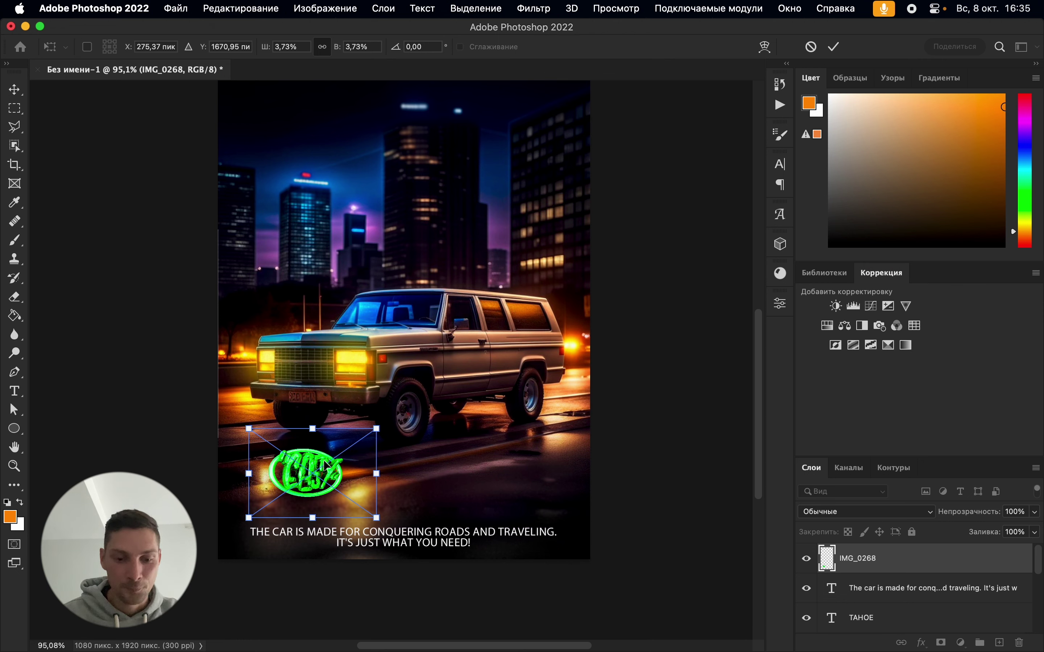
pyautogui.press('Return')
pyautogui.rightClick(953, 565)
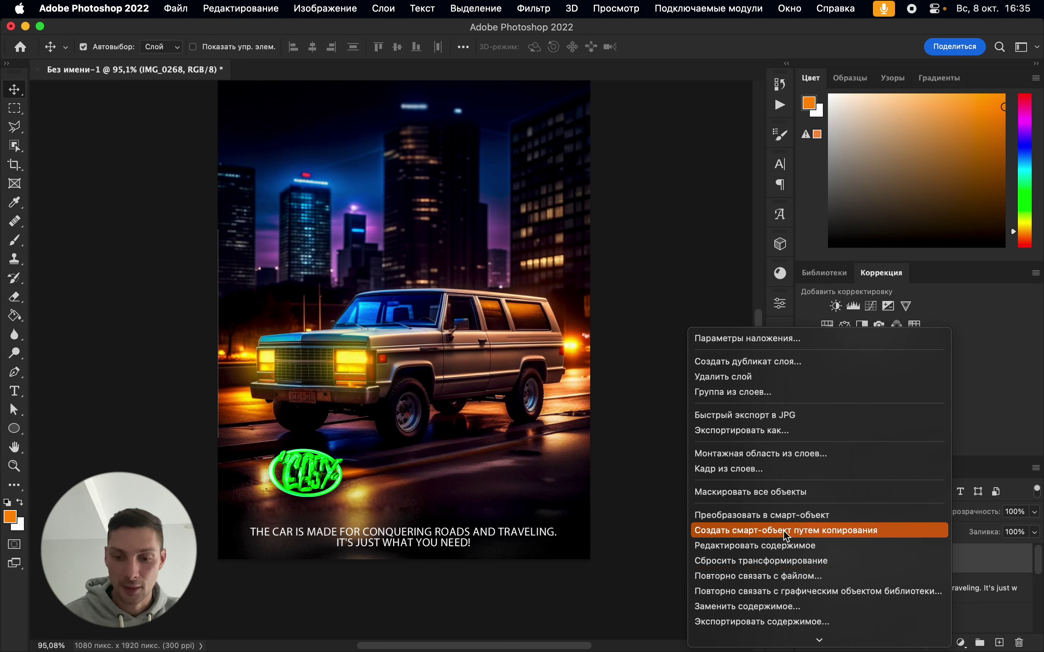
pyautogui.scroll(-5, 779, 464)
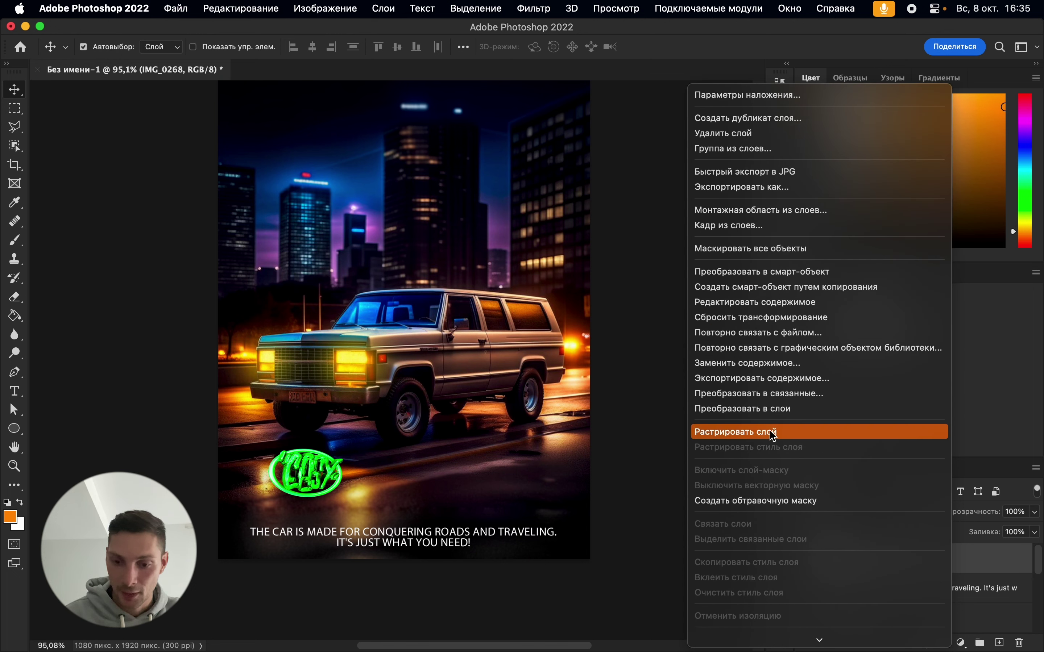
pyautogui.click(770, 431)
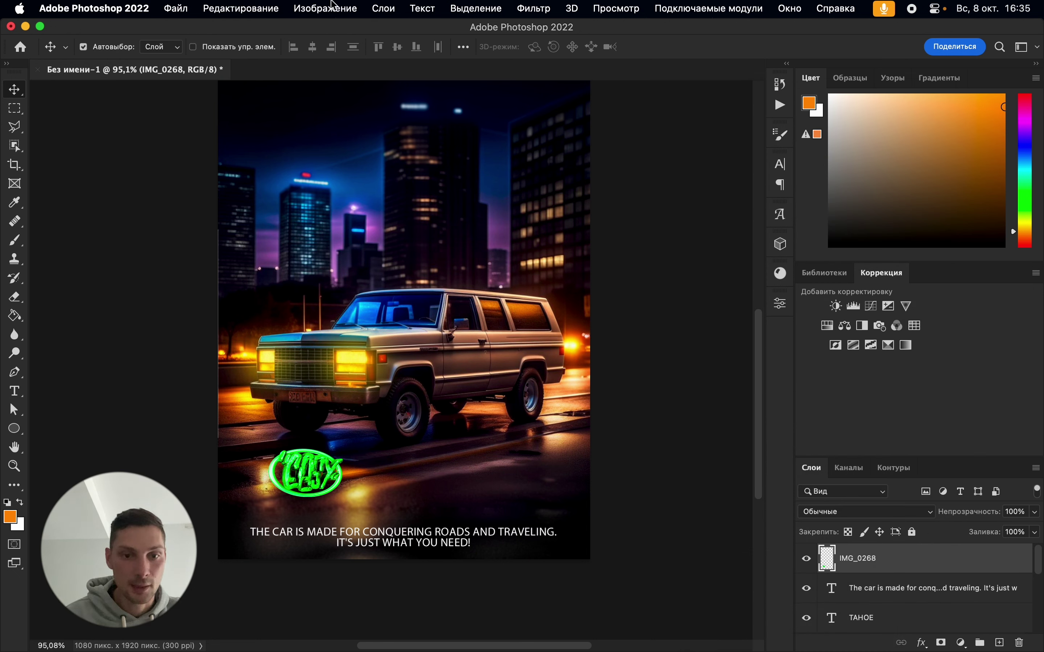
pyautogui.click(297, 9)
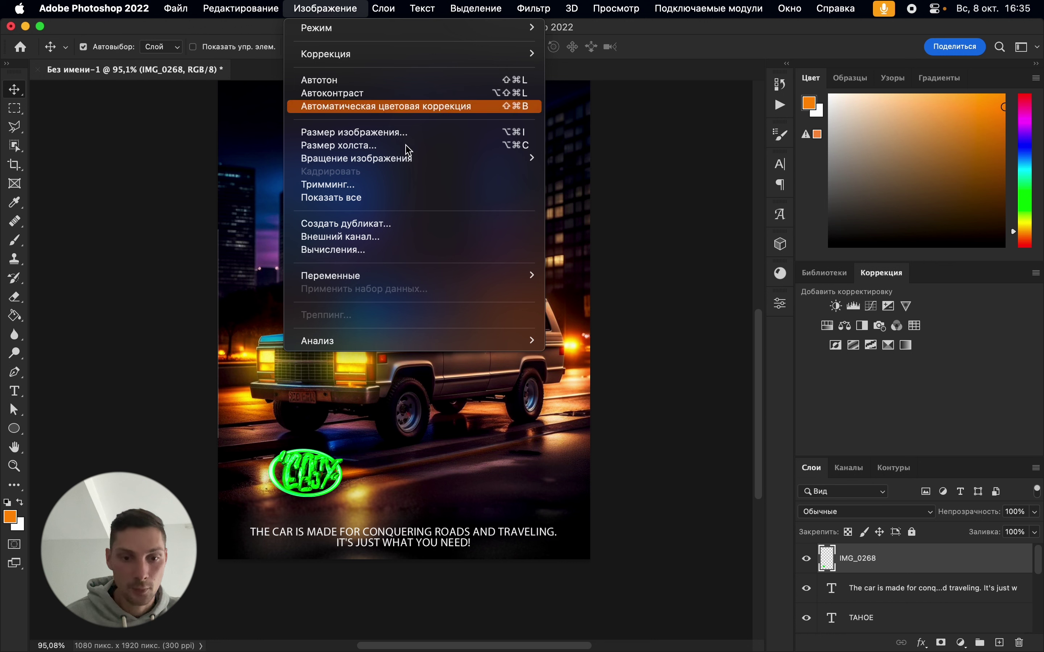
pyautogui.click(379, 185)
pyautogui.click(655, 272)
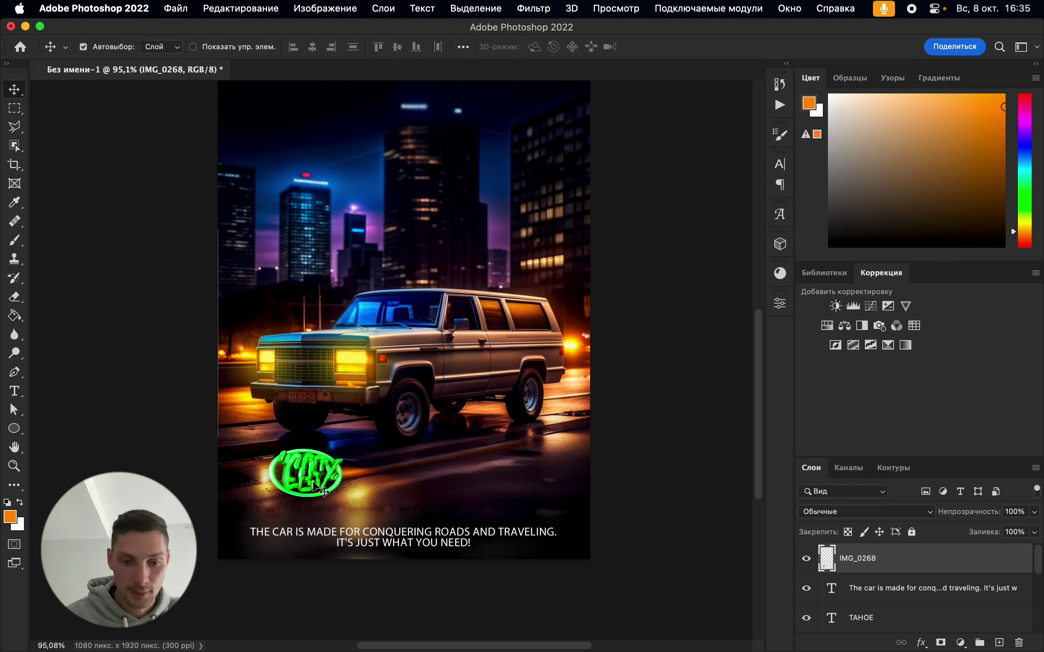
# Move the green logo to the horizontal center of the poster, just above the slogan
pyautogui.press('super+t')
pyautogui.moveTo(328, 480); pyautogui.dragTo(413, 502)
pyautogui.press('Return')
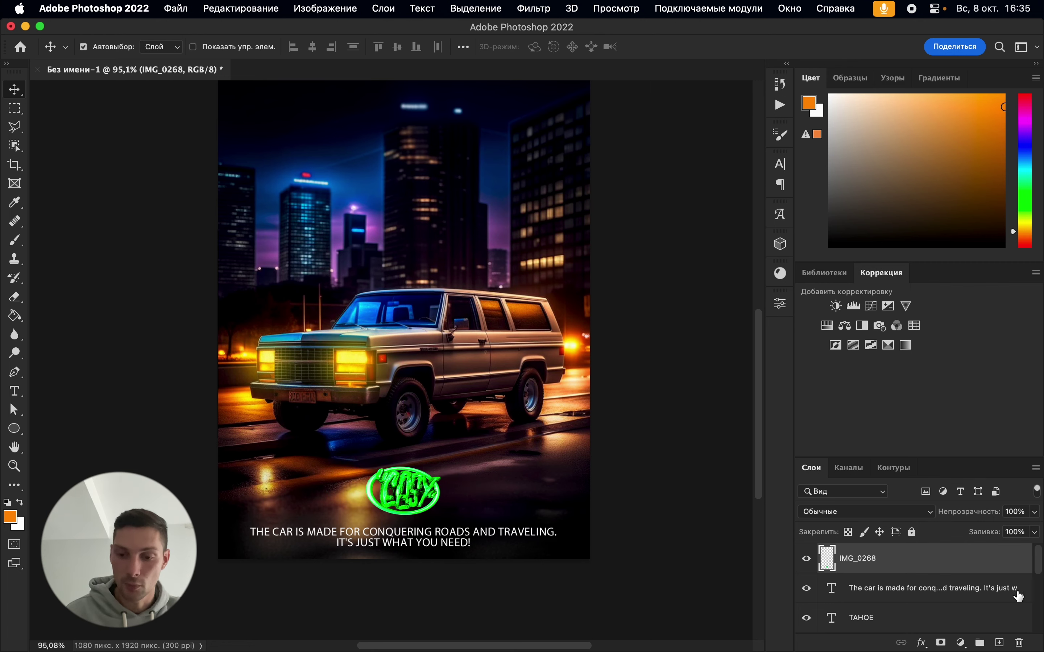
pyautogui.doubleClick(989, 566)
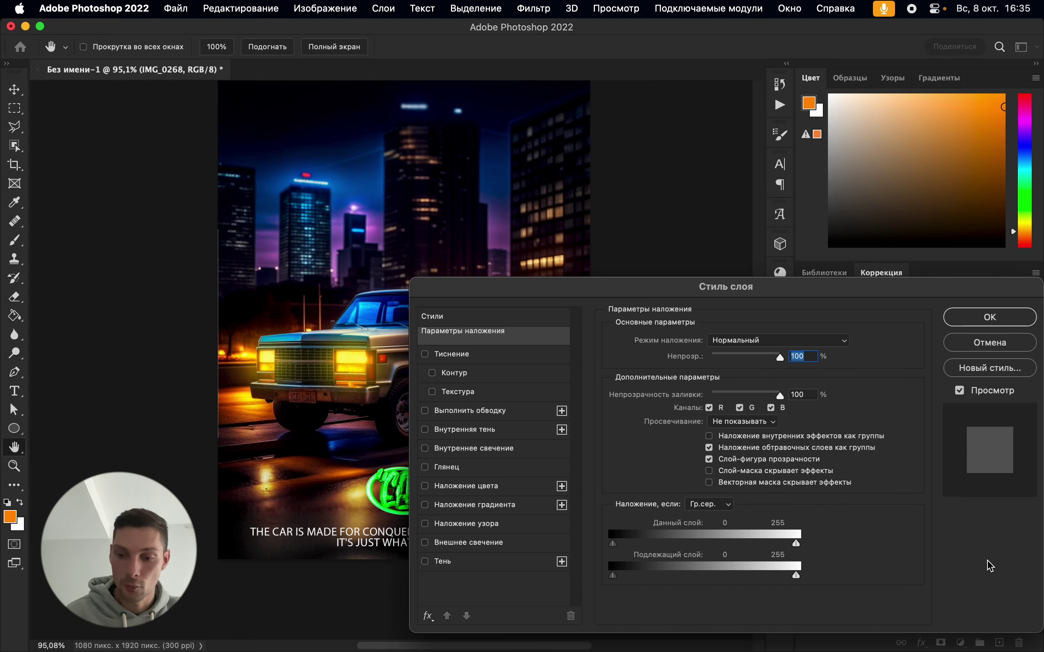
pyautogui.click(424, 486)
pyautogui.click(424, 486)
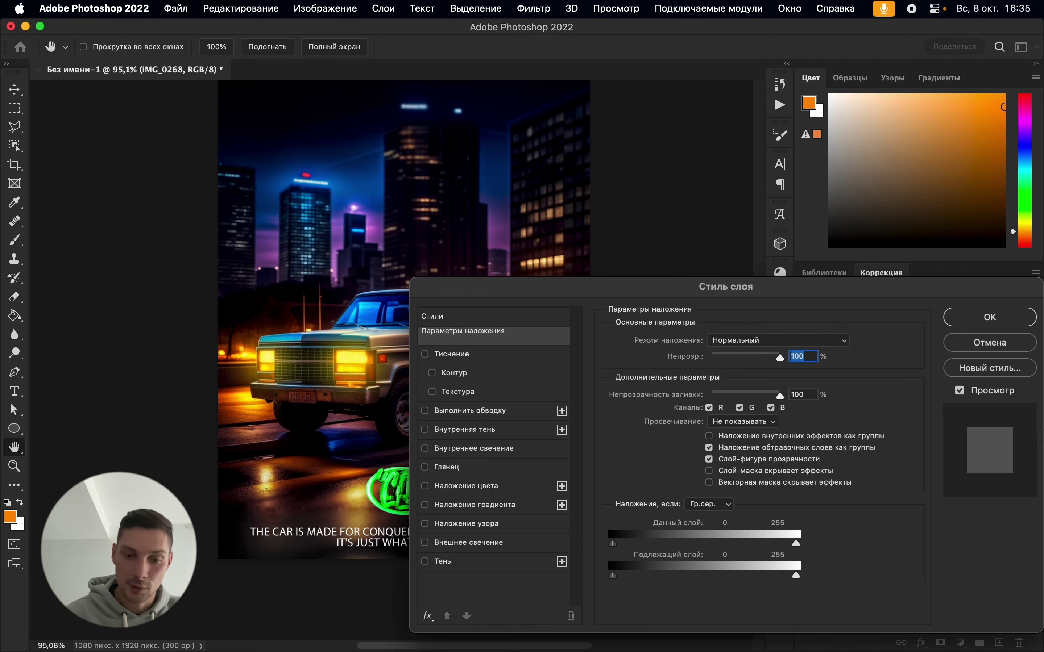
pyautogui.click(990, 343)
# Convert the green logo to grayscale with a Black & White adjustment using the default preset
pyautogui.click(220, 9)
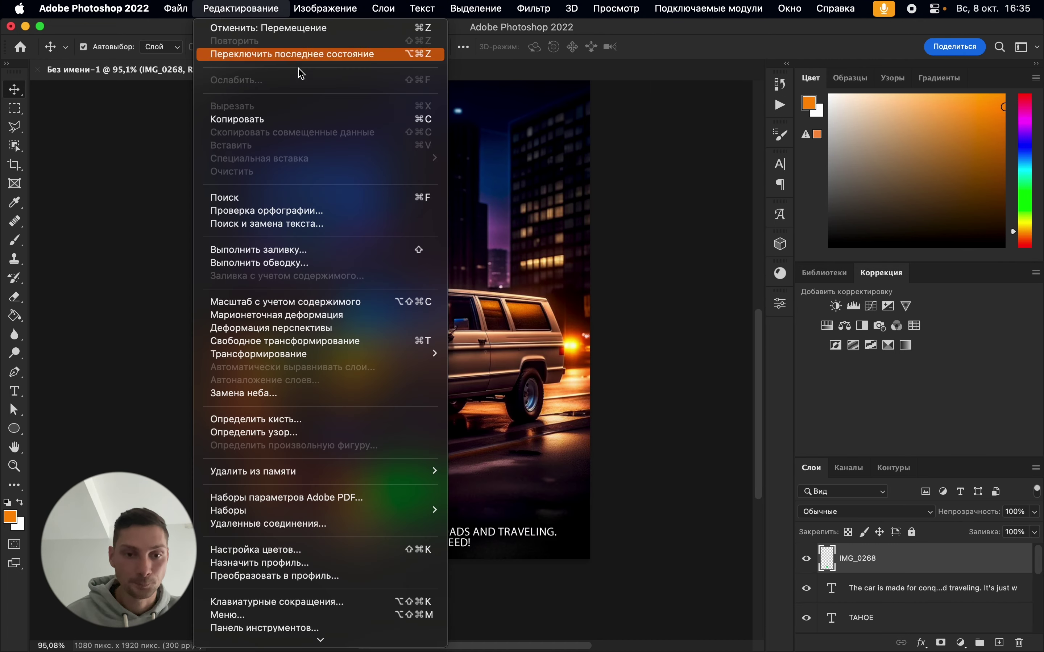
pyautogui.moveTo(325, 8)
pyautogui.moveTo(475, 55)
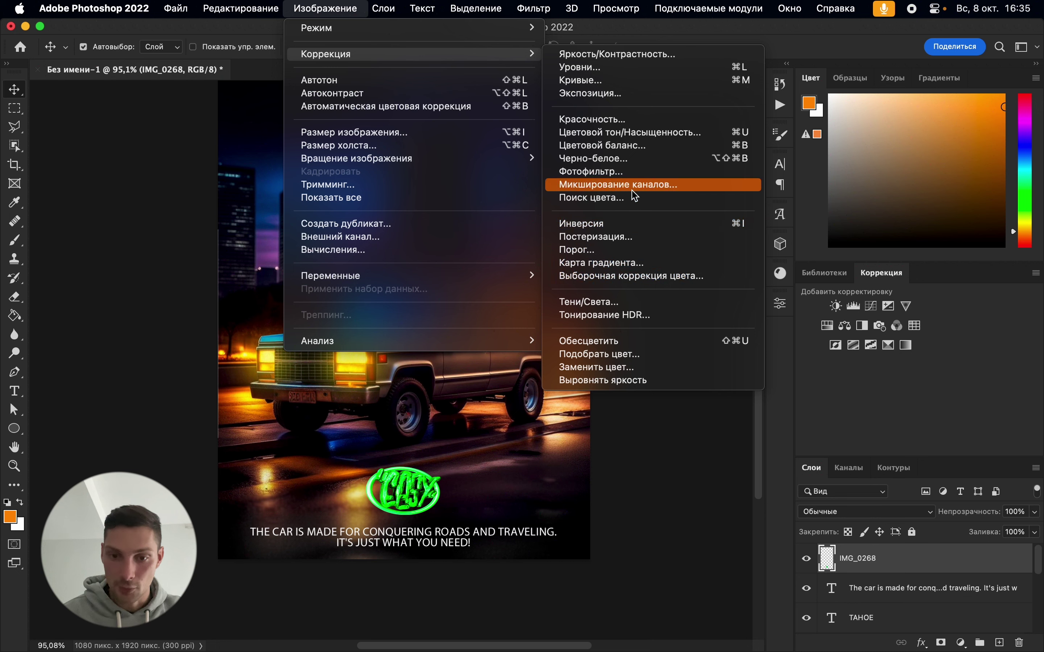
pyautogui.click(625, 159)
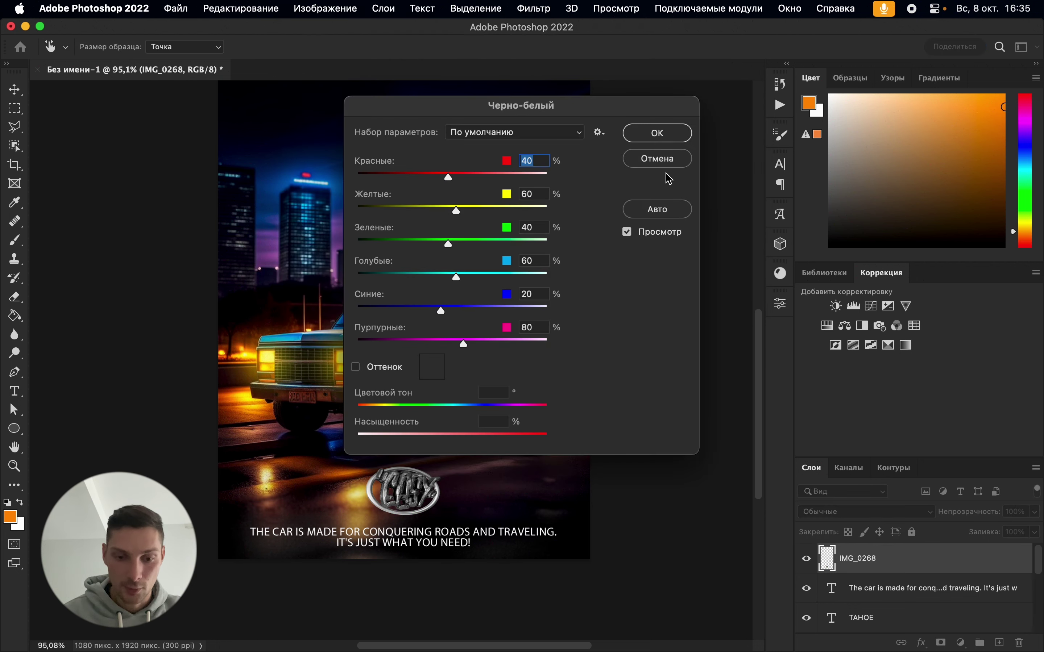
pyautogui.click(668, 137)
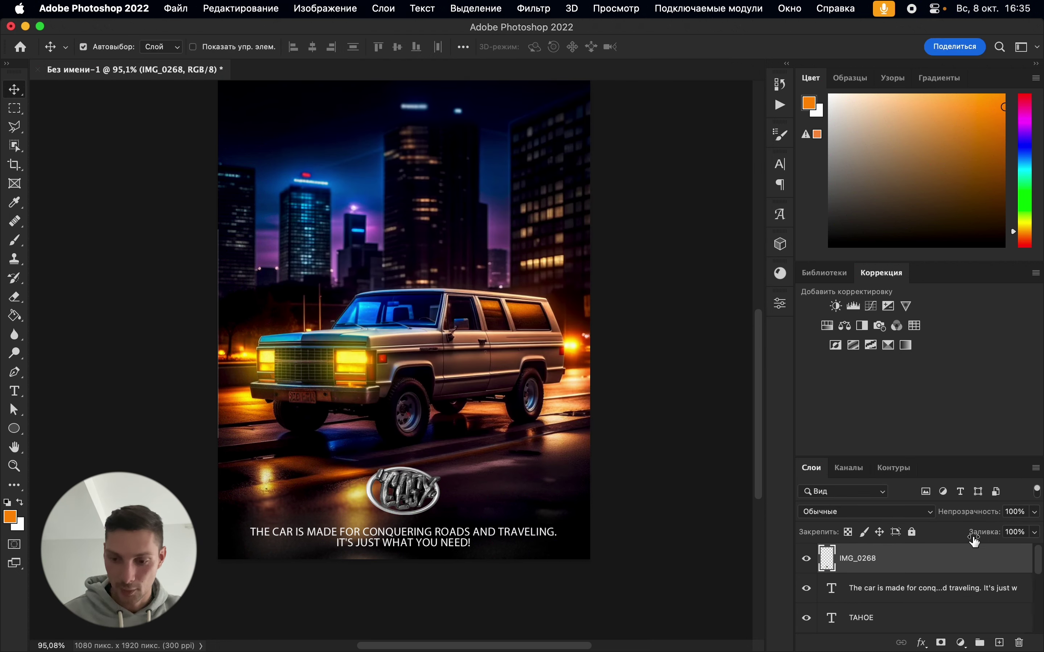
# Try the Bevel & Emboss and Satin layer effects on the grayscale logo
pyautogui.doubleClick(974, 559)
pyautogui.click(457, 355)
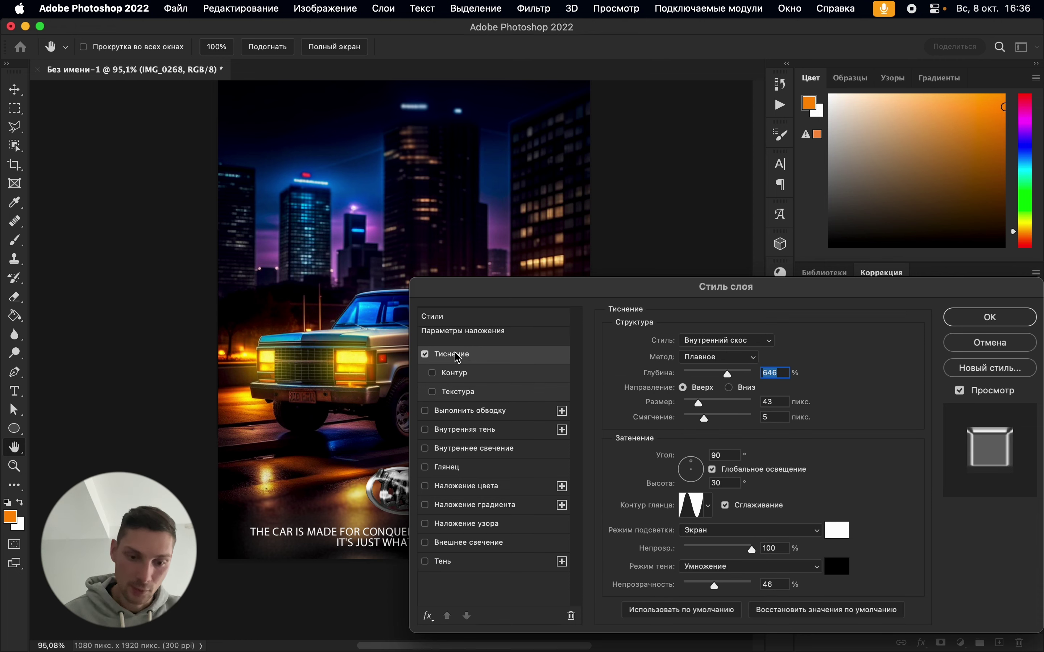
pyautogui.click(425, 354)
pyautogui.click(425, 467)
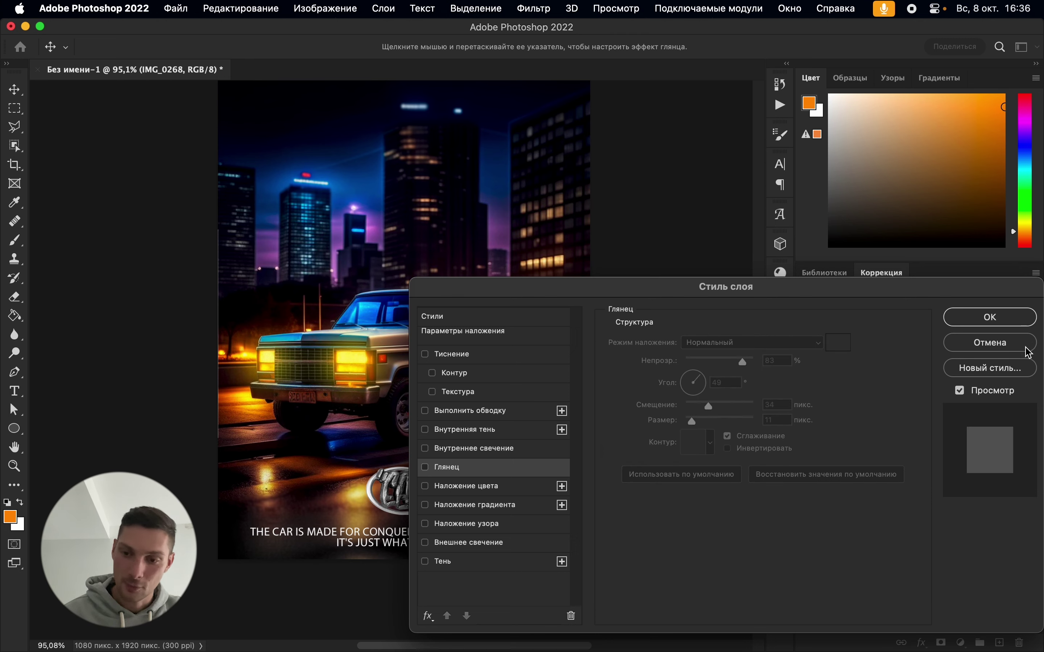
pyautogui.click(1003, 321)
# Move the grayscale logo slightly down, closer to the slogan, and check the whole poster
pyautogui.scroll(2, 444, 428)
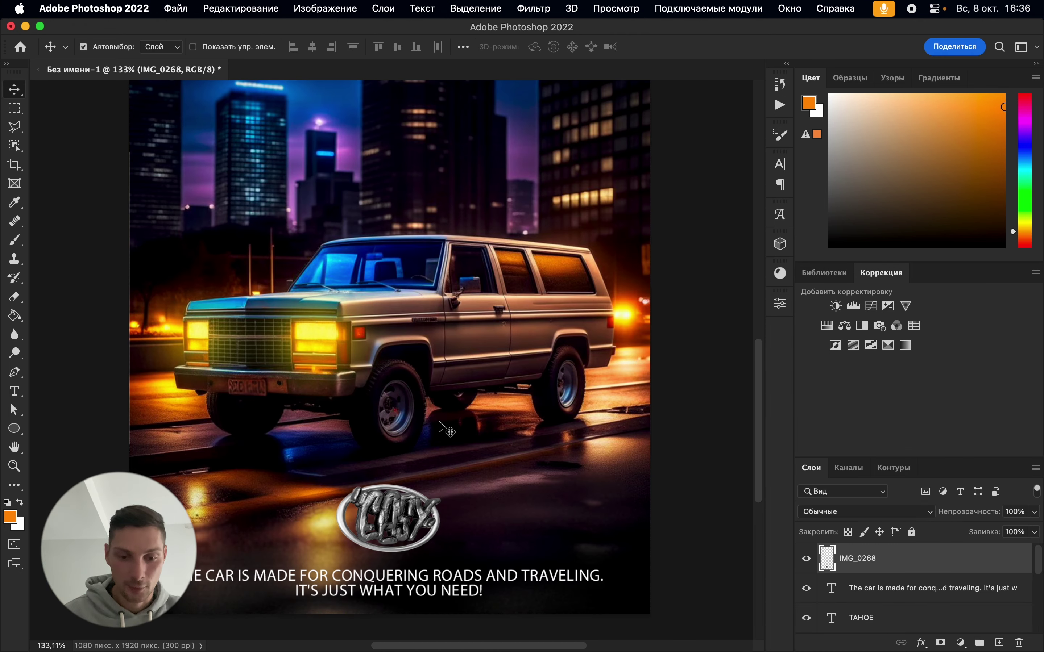
pyautogui.scroll(-3, 444, 428)
pyautogui.press('super+t')
pyautogui.moveTo(389, 443); pyautogui.dragTo(388, 447)
pyautogui.press('Return')
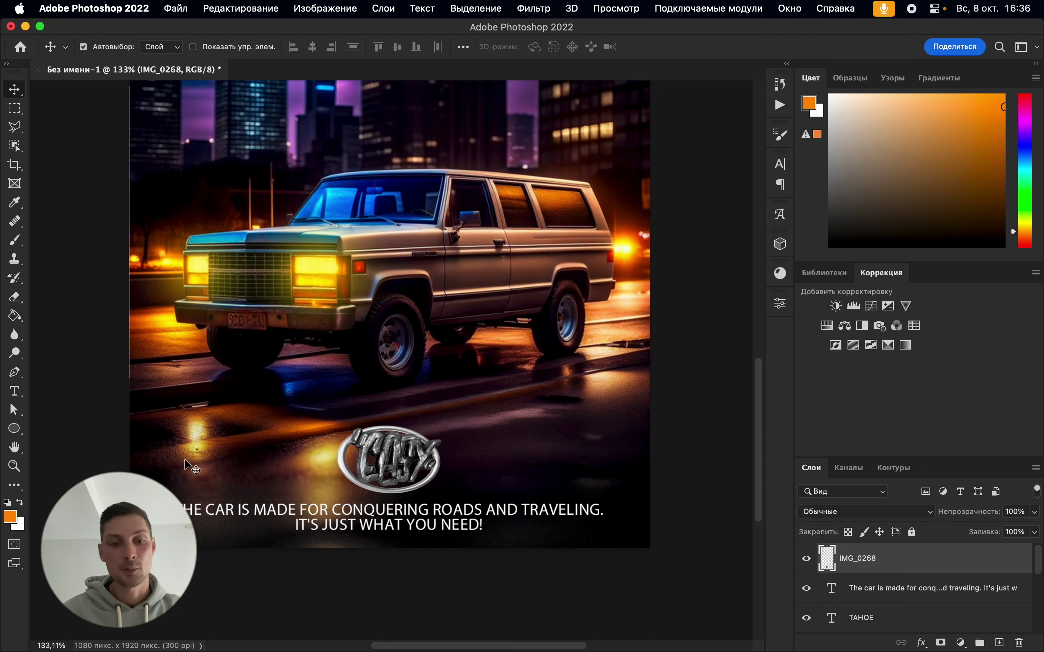
pyautogui.scroll(-2, 517, 449)
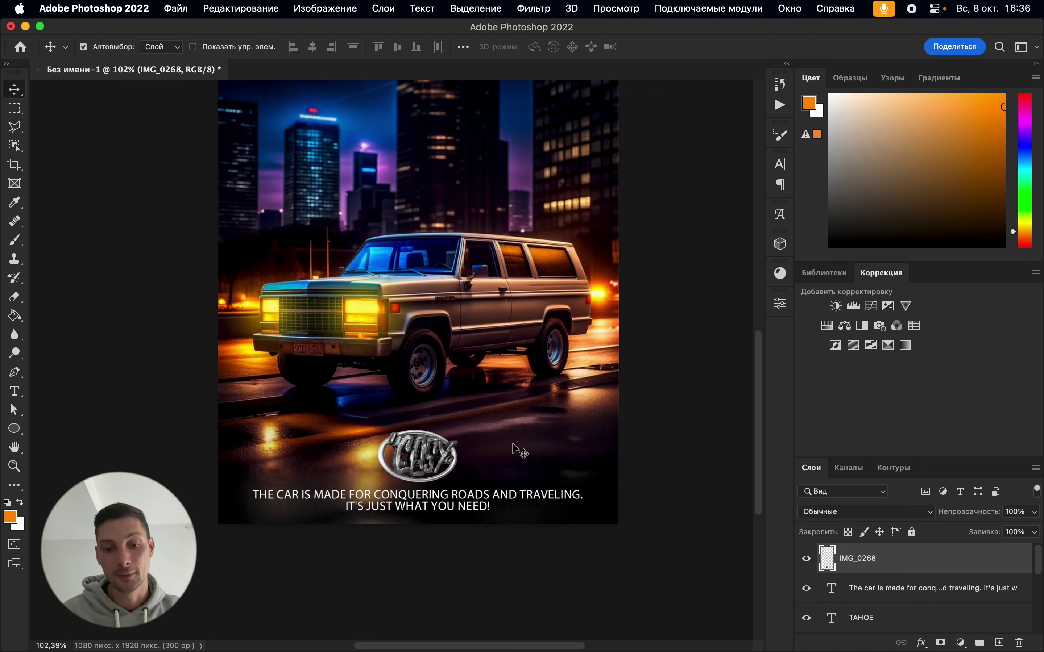
pyautogui.scroll(-3, 534, 442)
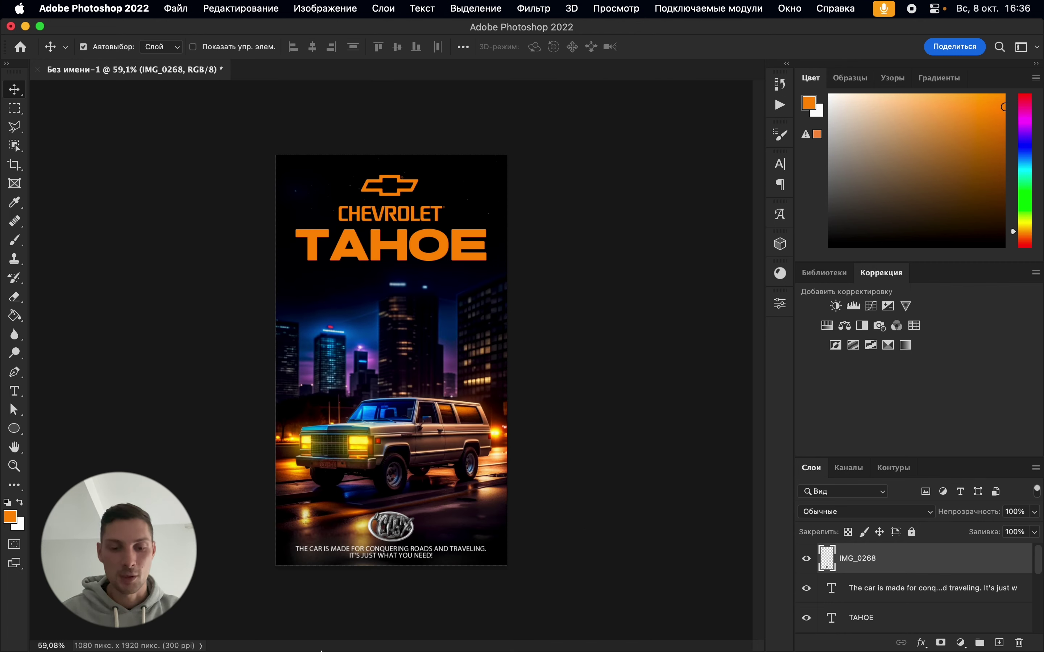
# Switch to Finder, browse the Downloads folder for extra graphics and open Tags pack pt.7 inside the Tags folder
pyautogui.click(207, 638)
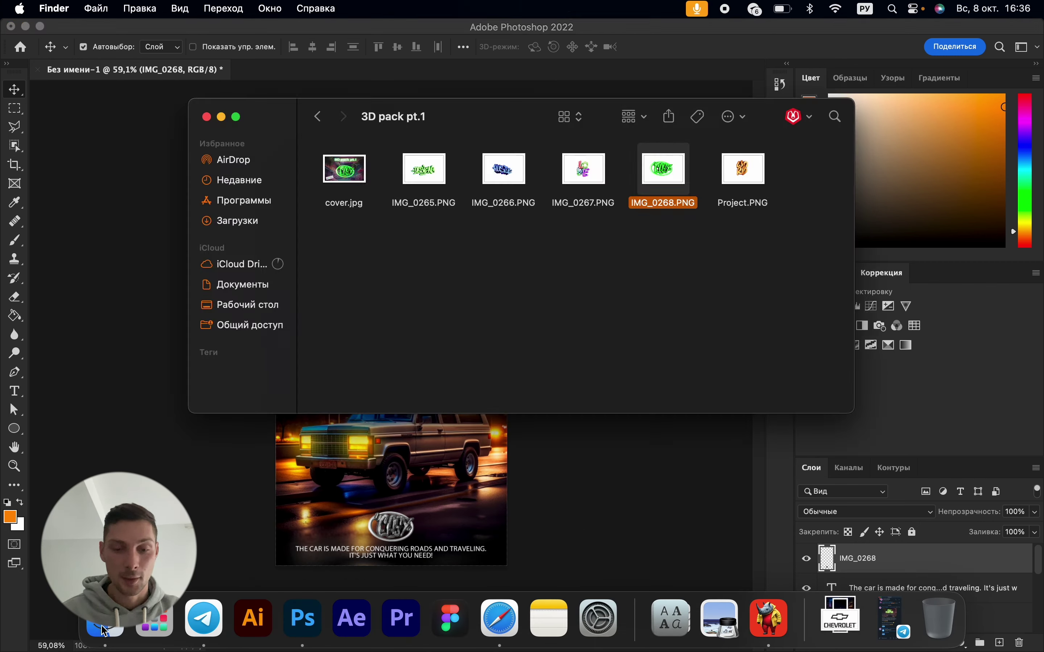
pyautogui.click(325, 116)
pyautogui.scroll(-10, 681, 319)
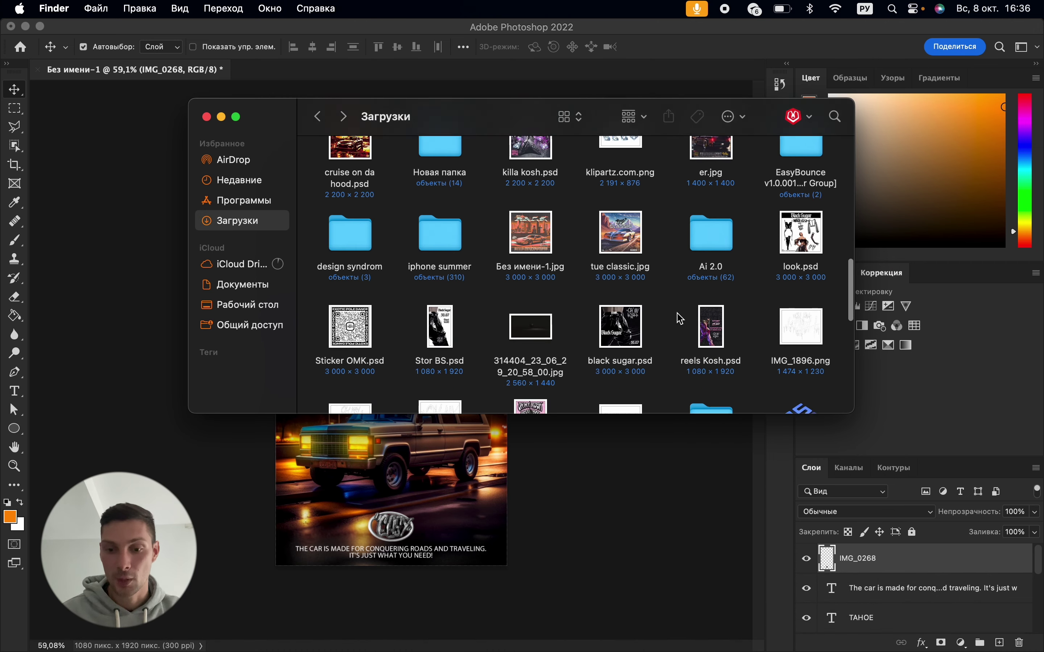
pyautogui.scroll(-4, 681, 319)
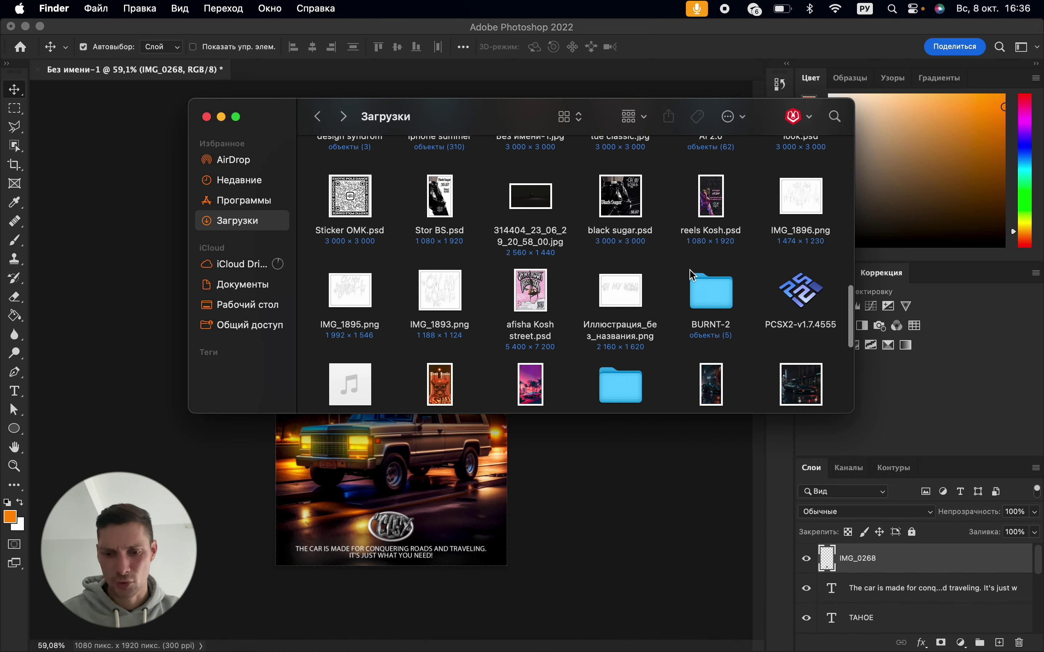
pyautogui.scroll(-4, 693, 275)
pyautogui.scroll(-3, 603, 275)
pyautogui.scroll(3, 572, 274)
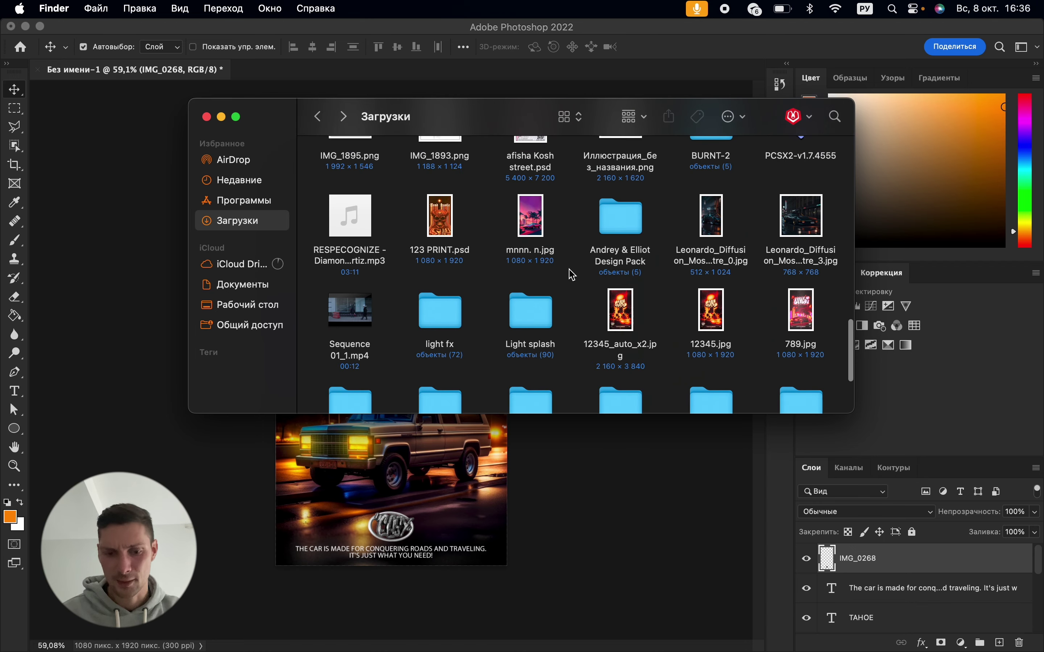
pyautogui.scroll(-3, 571, 270)
pyautogui.scroll(-6, 621, 259)
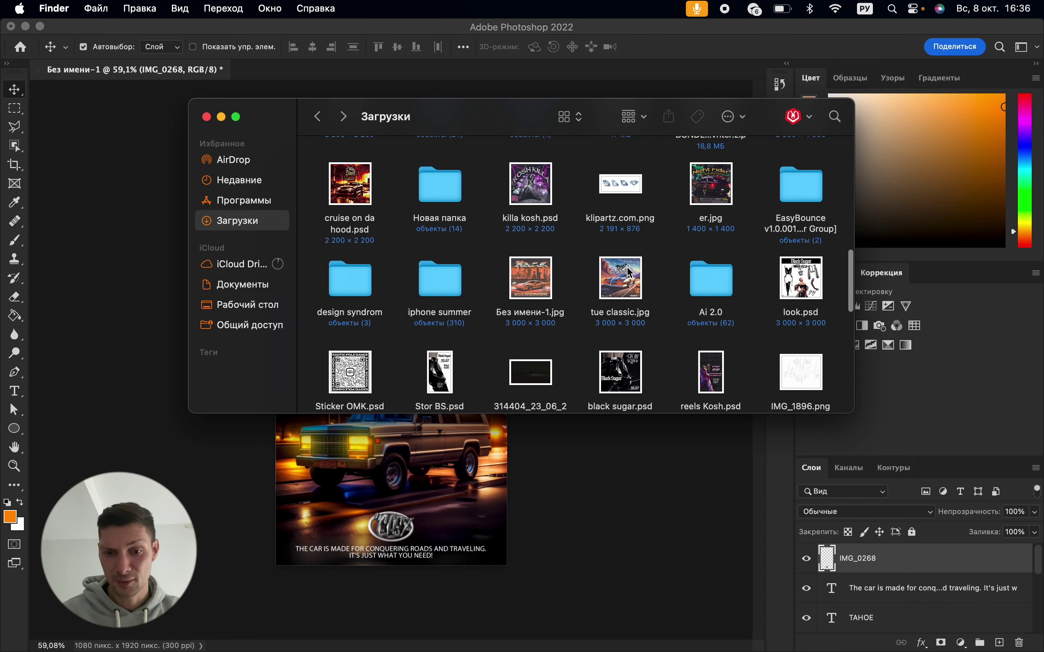
pyautogui.scroll(5, 627, 268)
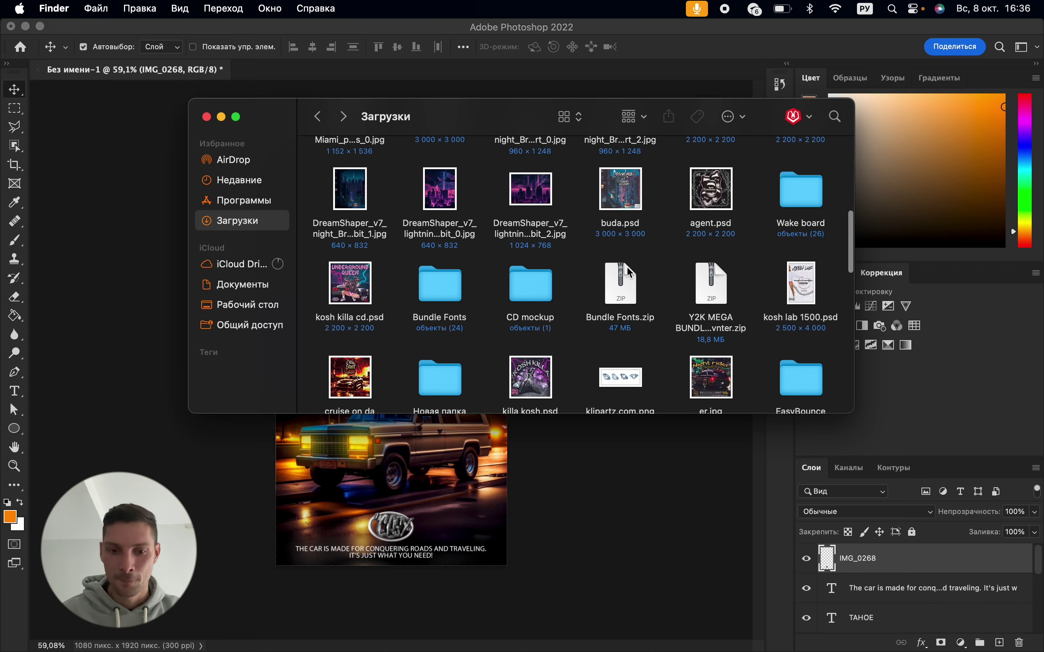
pyautogui.scroll(-8, 626, 265)
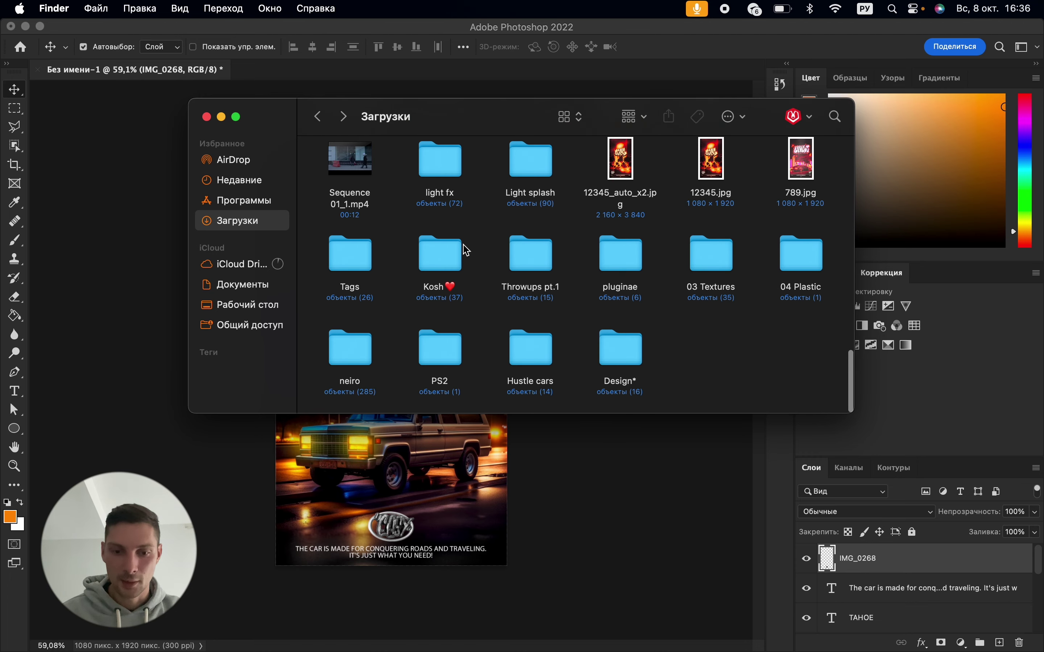
pyautogui.click(361, 257)
pyautogui.doubleClick(361, 257)
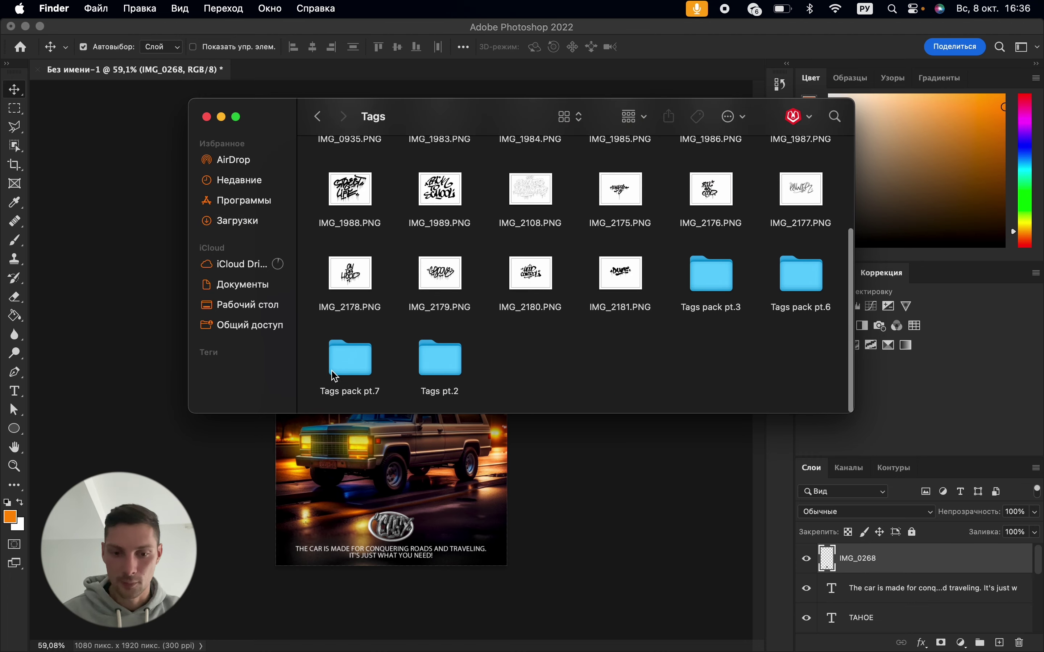
pyautogui.doubleClick(350, 360)
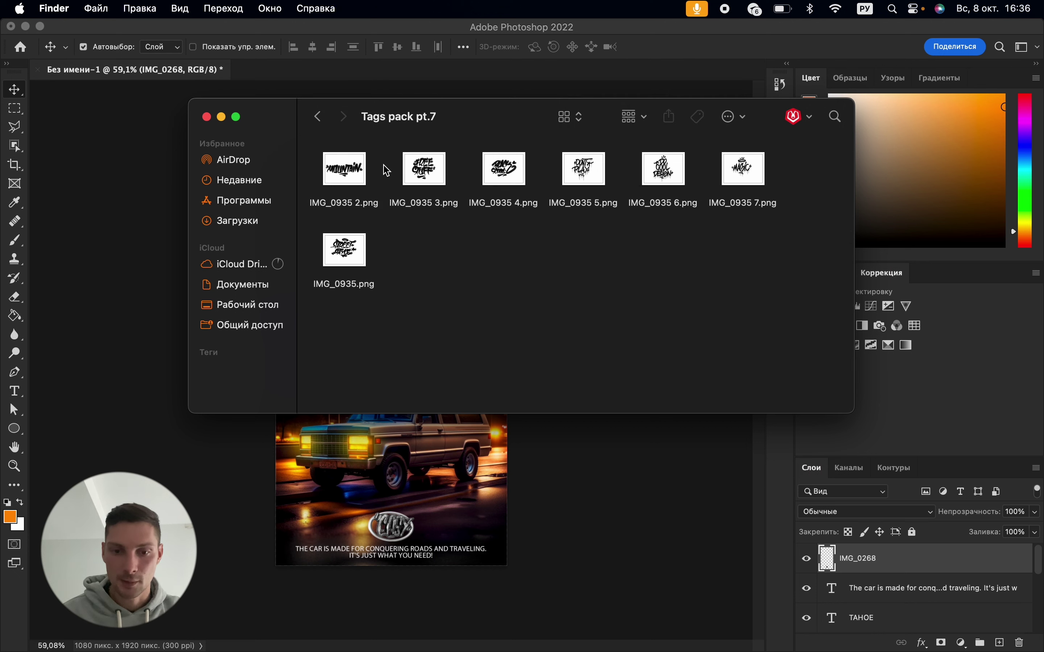
# Place the tag image IMG_0935 4.png in the poster at 6.43% scale, over the lower part of the car
pyautogui.moveTo(515, 168); pyautogui.dragTo(332, 518)
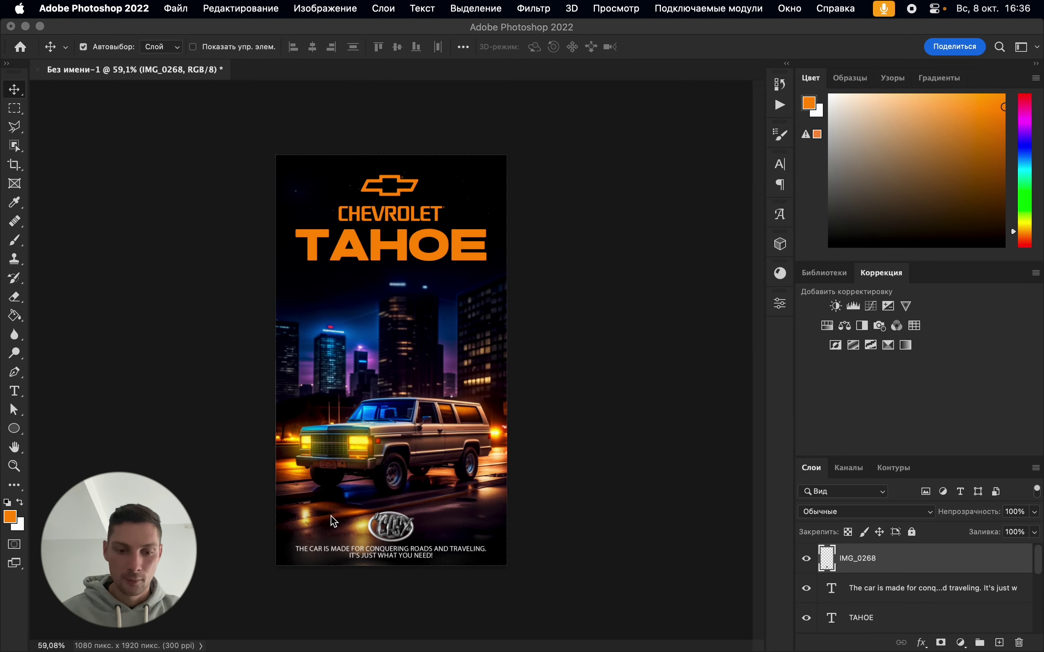
pyautogui.moveTo(496, 361); pyautogui.dragTo(487, 455)
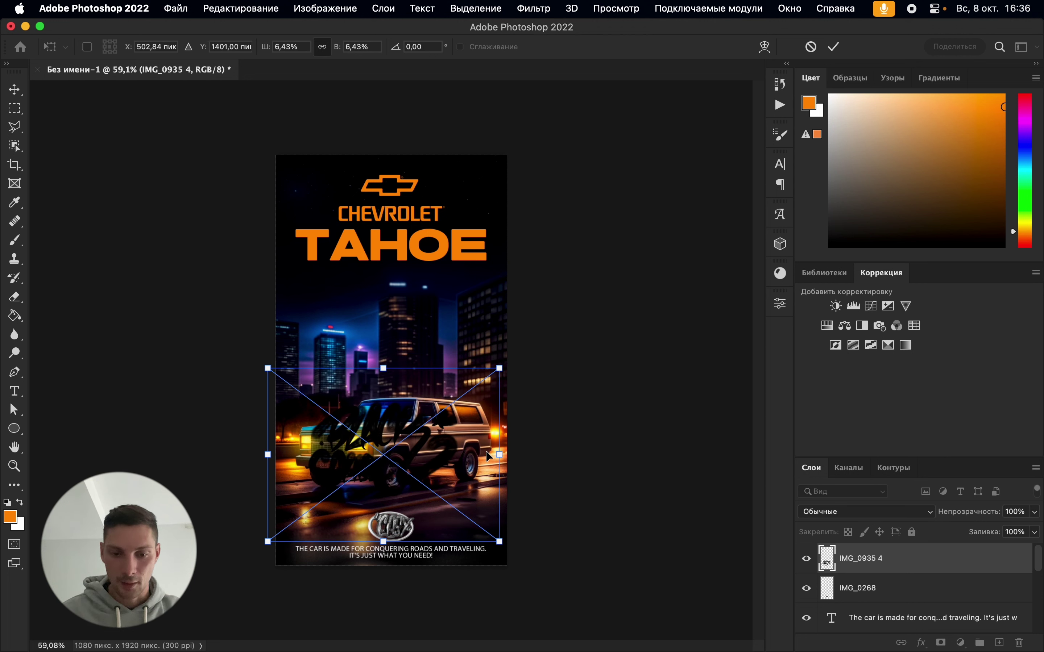
pyautogui.press('Return')
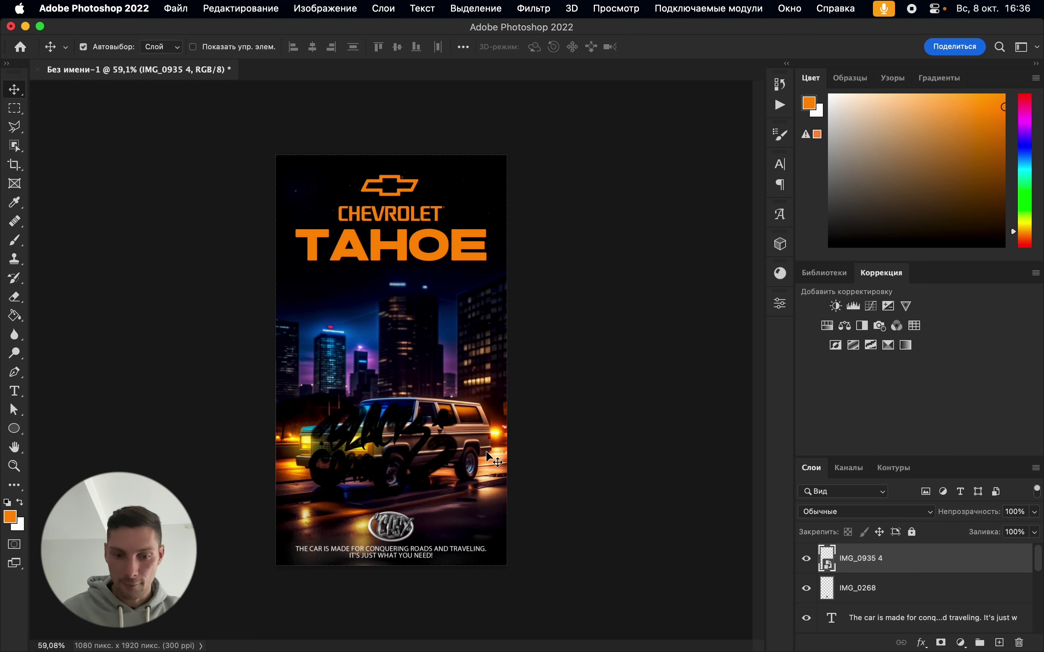
# Rasterize the tag layer and run Trim based on the top-left pixel color, with all four sides enabled
pyautogui.rightClick(949, 563)
pyautogui.scroll(-10, 753, 557)
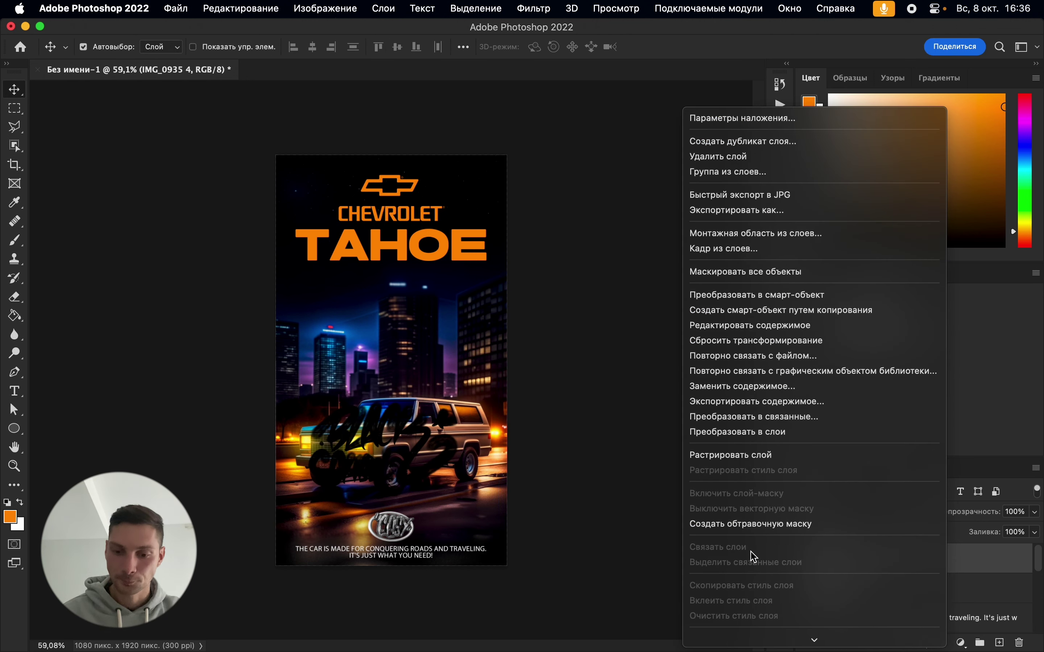
pyautogui.click(753, 454)
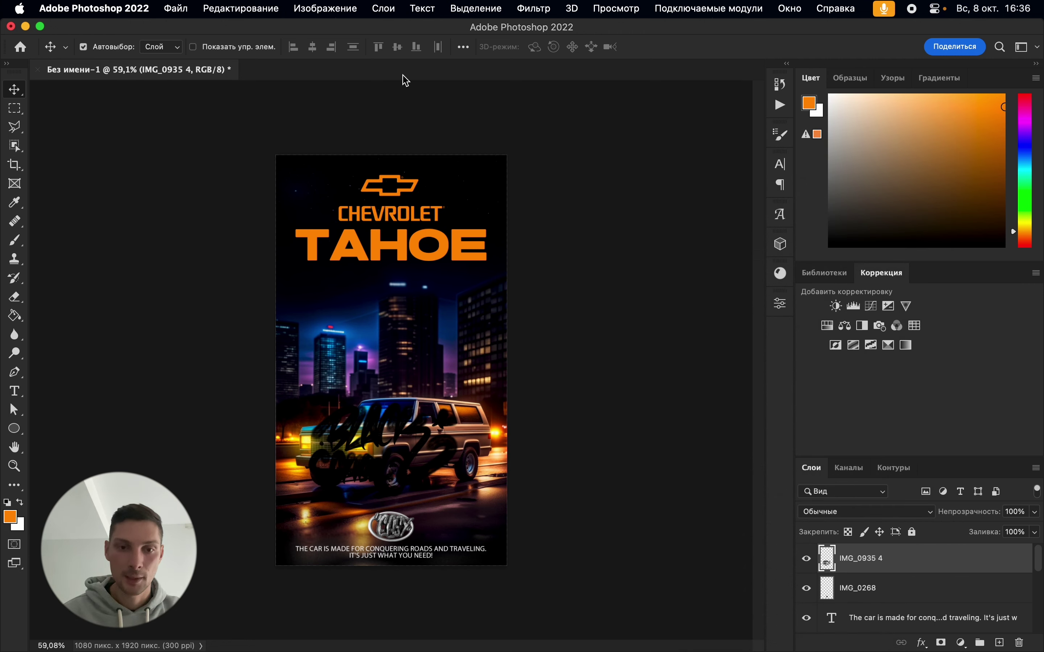
pyautogui.click(321, 6)
pyautogui.click(340, 184)
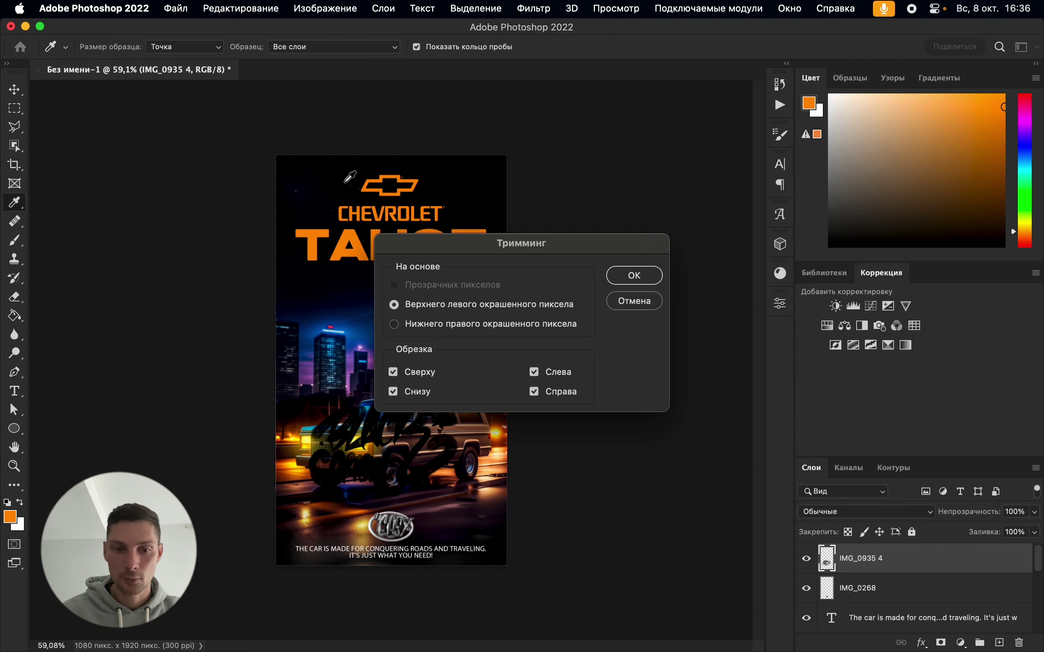
pyautogui.click(634, 276)
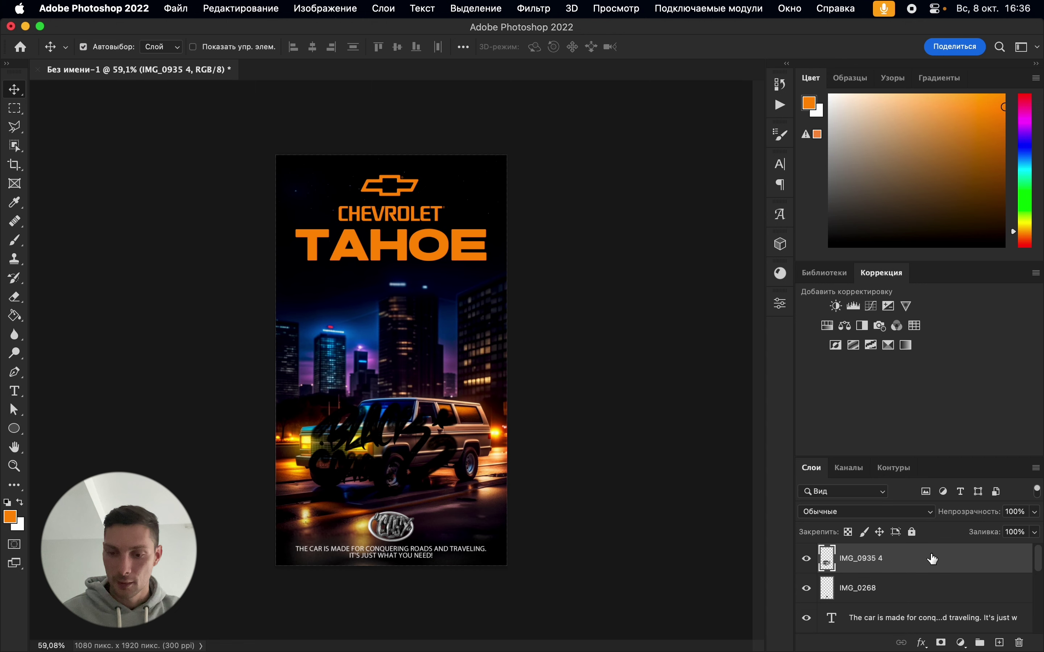
# Apply an orange Color Overlay effect to the BLACK SCHOOL tag layer
pyautogui.doubleClick(960, 563)
pyautogui.click(425, 486)
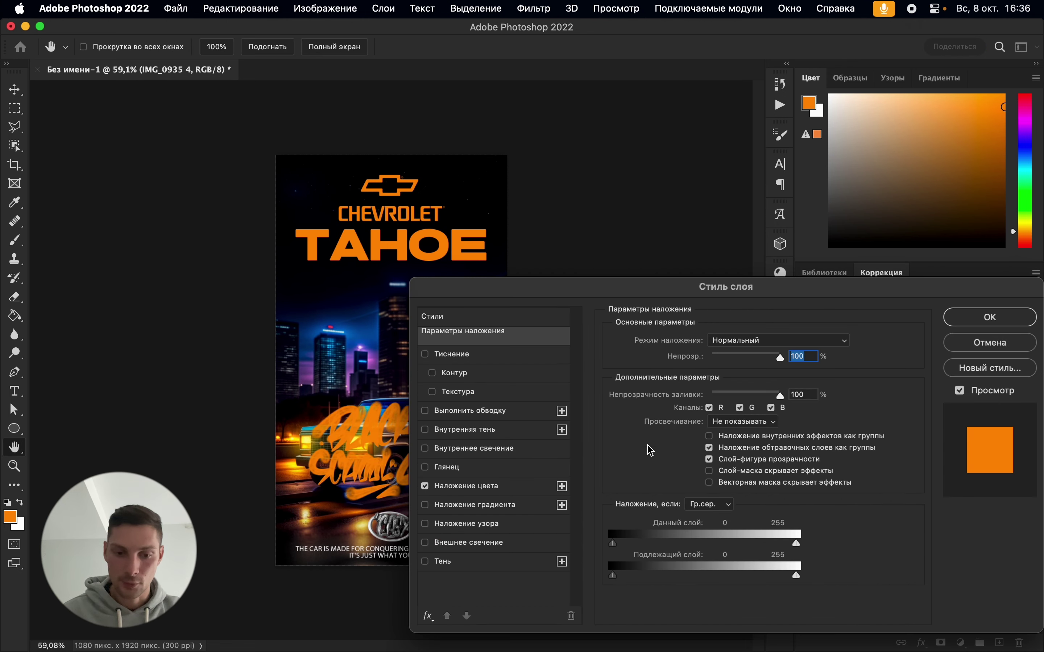
pyautogui.click(991, 316)
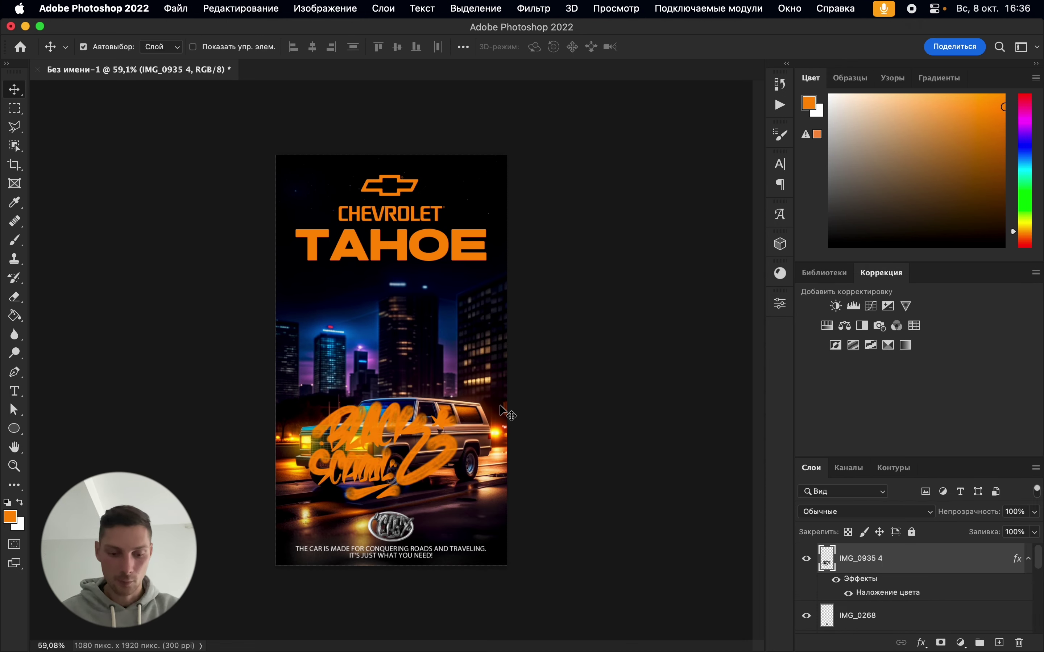
# Scale the tag to 44.42% and move it above the slogan, to the left of the grayscale emblem
pyautogui.press('super+t')
pyautogui.moveTo(456, 453); pyautogui.dragTo(338, 529)
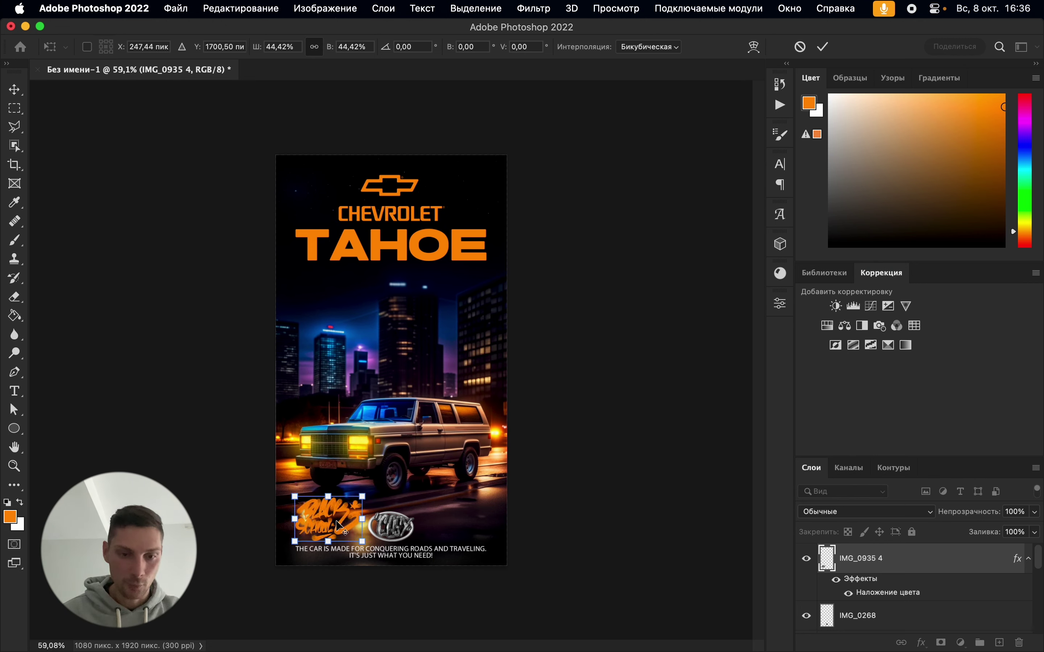
# Show the rulers and add a vertical guide at the left edge of the TAHOE title and slogan
pyautogui.scroll(2, 158, 444)
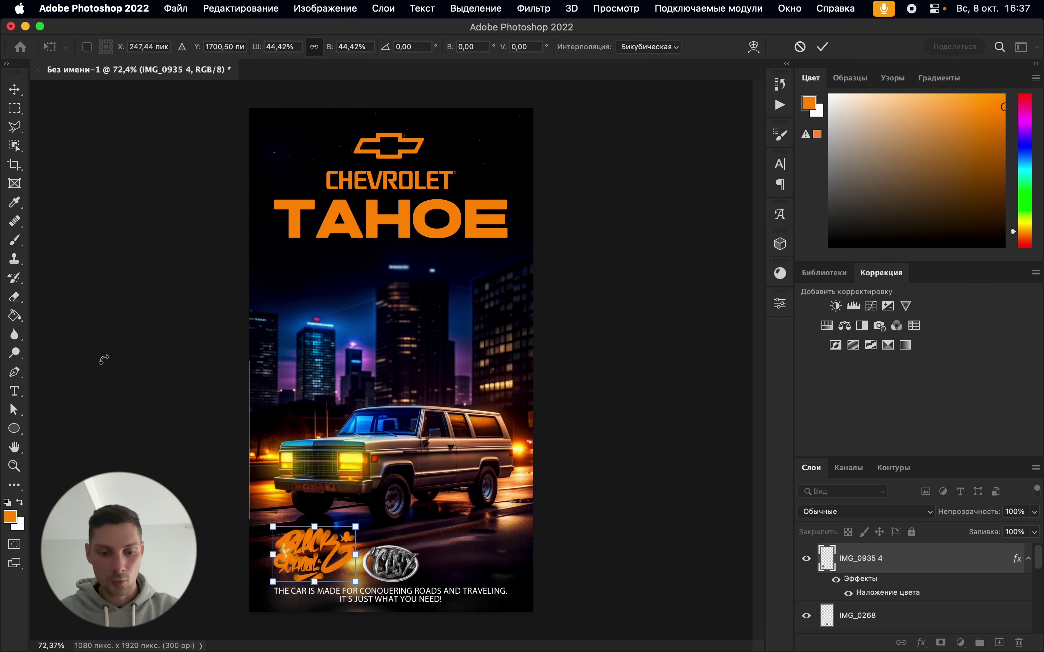
pyautogui.press('super+r')
pyautogui.moveTo(43, 320); pyautogui.dragTo(283, 321)
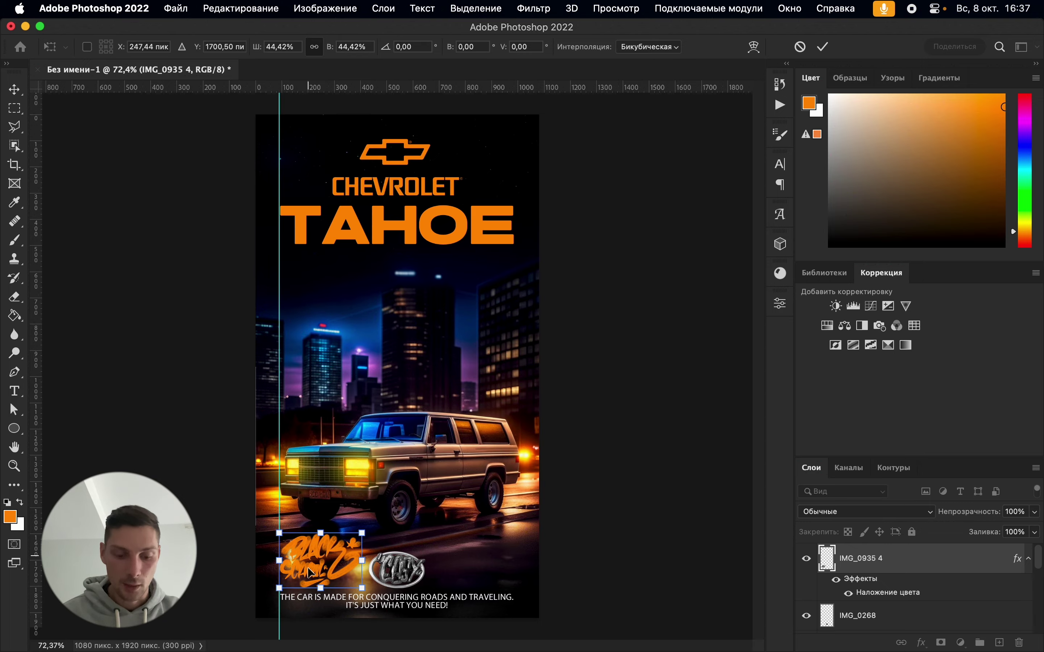
# Shrink the tag further to 25.49% of its size and keep it near the vertical guide, just above the slogan
pyautogui.scroll(6, 309, 571)
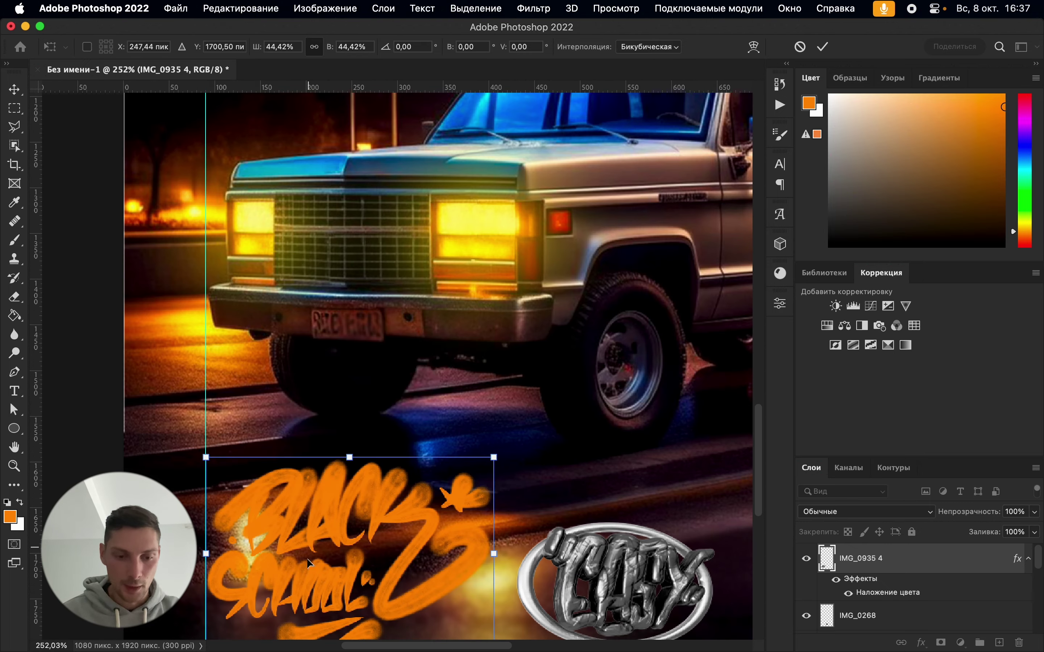
pyautogui.moveTo(309, 563)
pyautogui.mouseDown()
pyautogui.moveTo(327, 563)
pyautogui.moveTo(307, 561)
pyautogui.mouseUp()
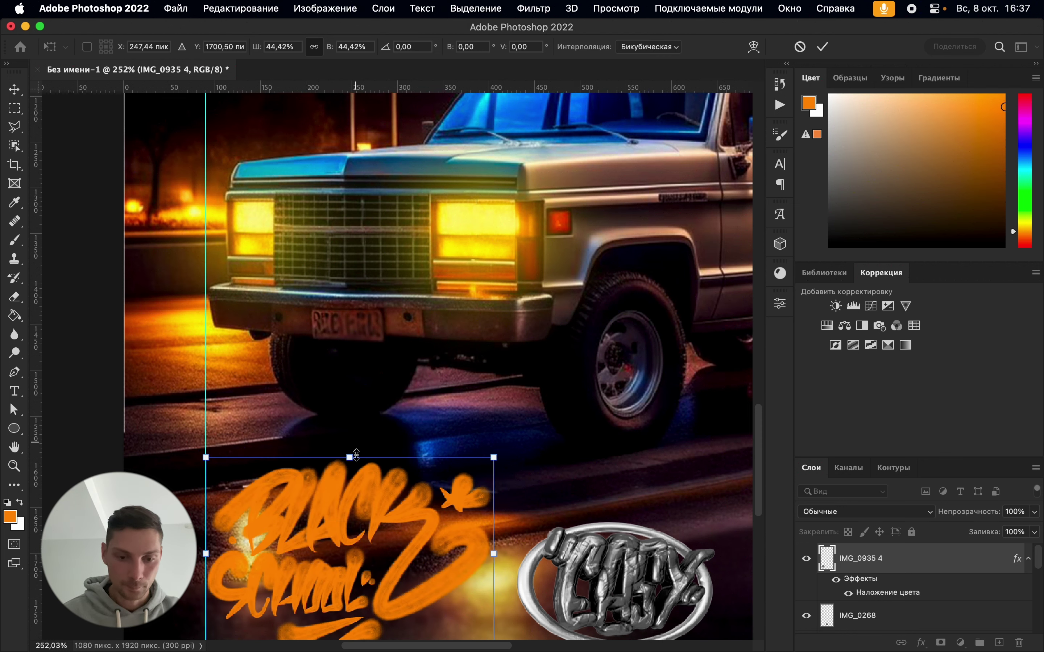
pyautogui.moveTo(356, 454); pyautogui.dragTo(350, 566)
pyautogui.scroll(-3, 358, 539)
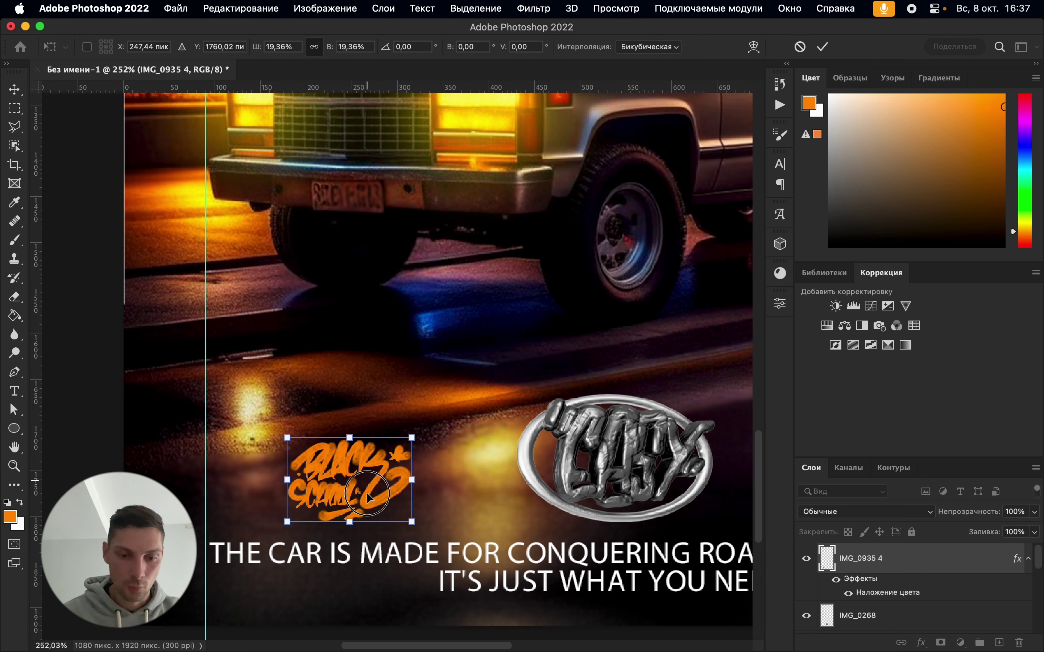
pyautogui.moveTo(367, 493); pyautogui.dragTo(285, 493)
pyautogui.scroll(-3, 286, 493)
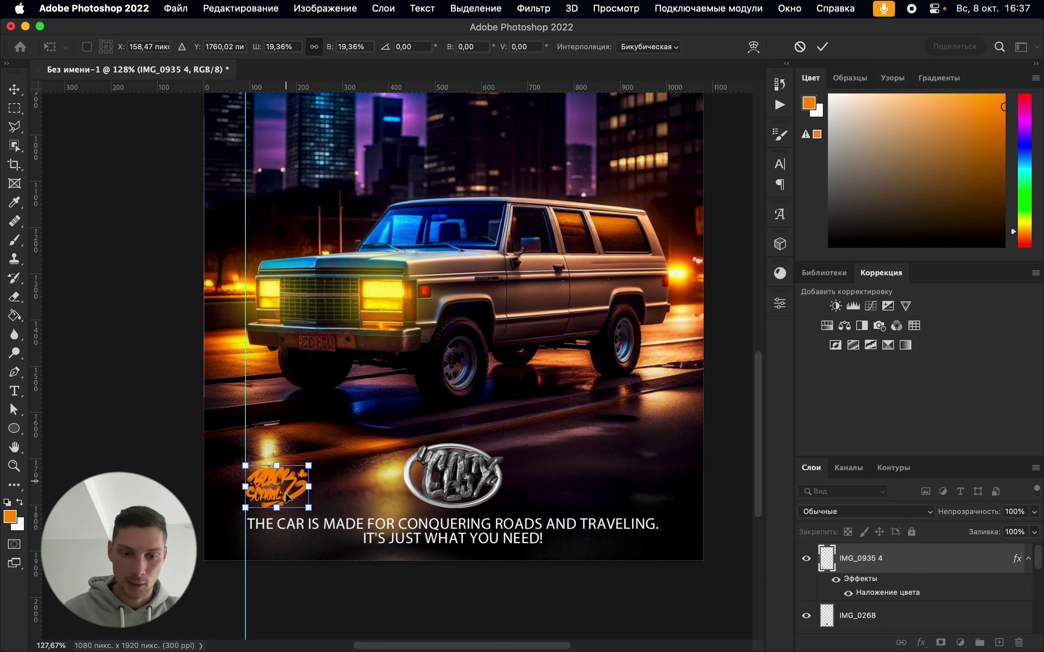
pyautogui.moveTo(277, 466); pyautogui.dragTo(280, 456)
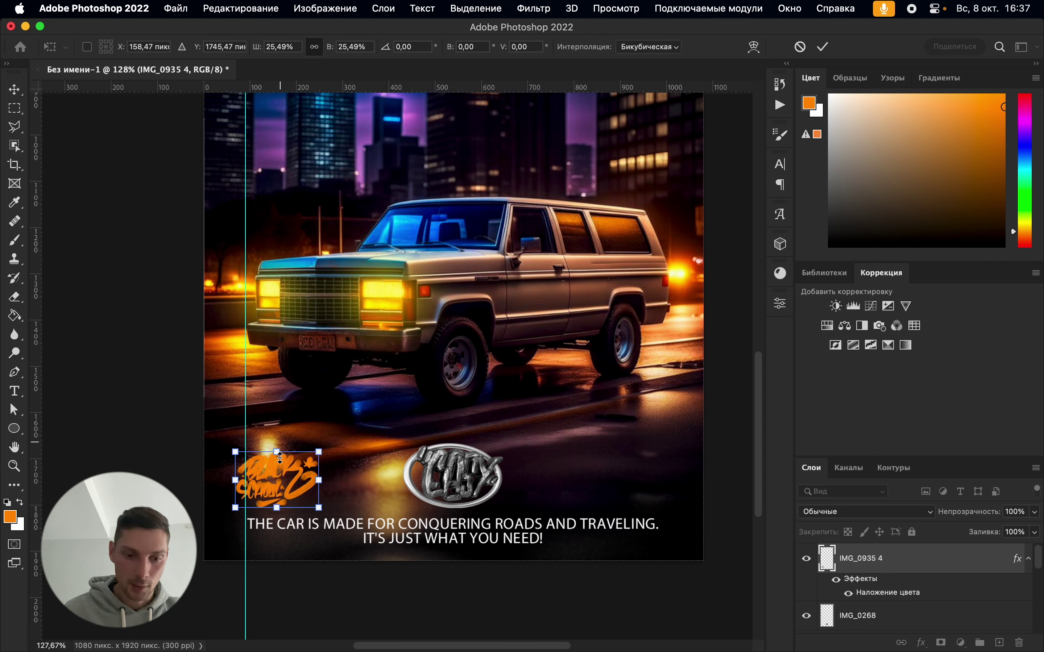
pyautogui.press('Return')
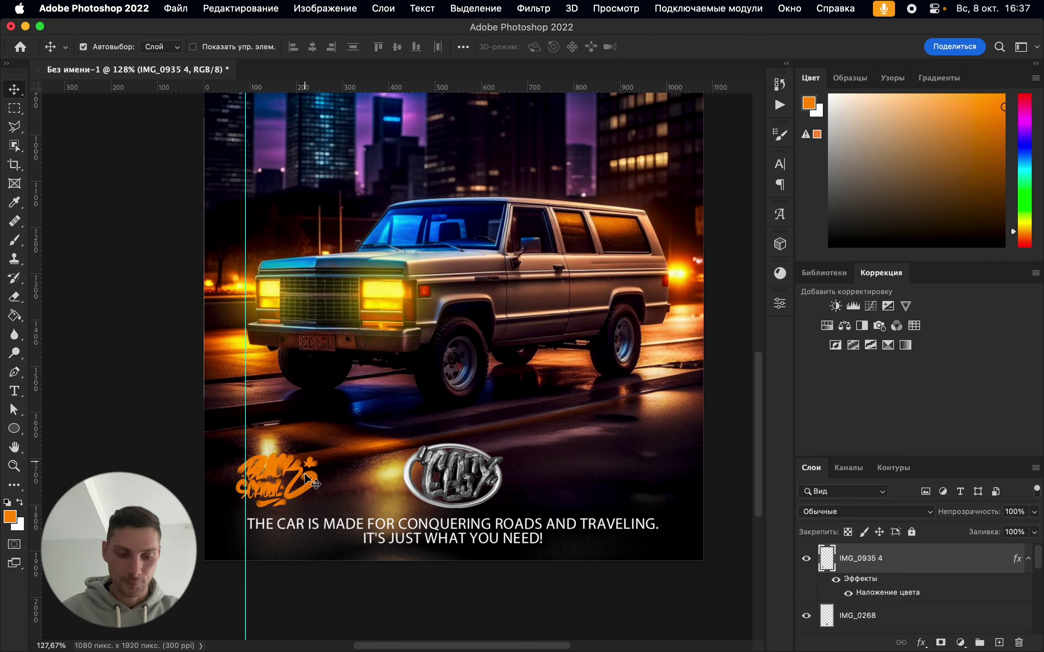
# Move the tag slightly right so that its left edge aligns with the vertical guide
pyautogui.press('super+t')
pyautogui.moveTo(284, 480); pyautogui.dragTo(293, 480)
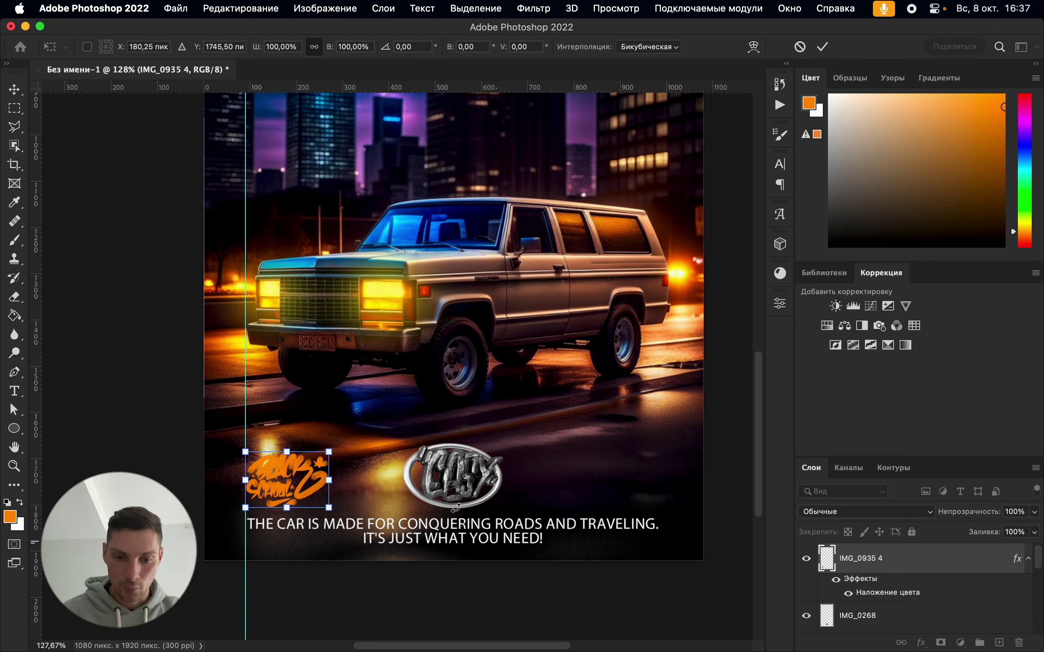
pyautogui.press('Return')
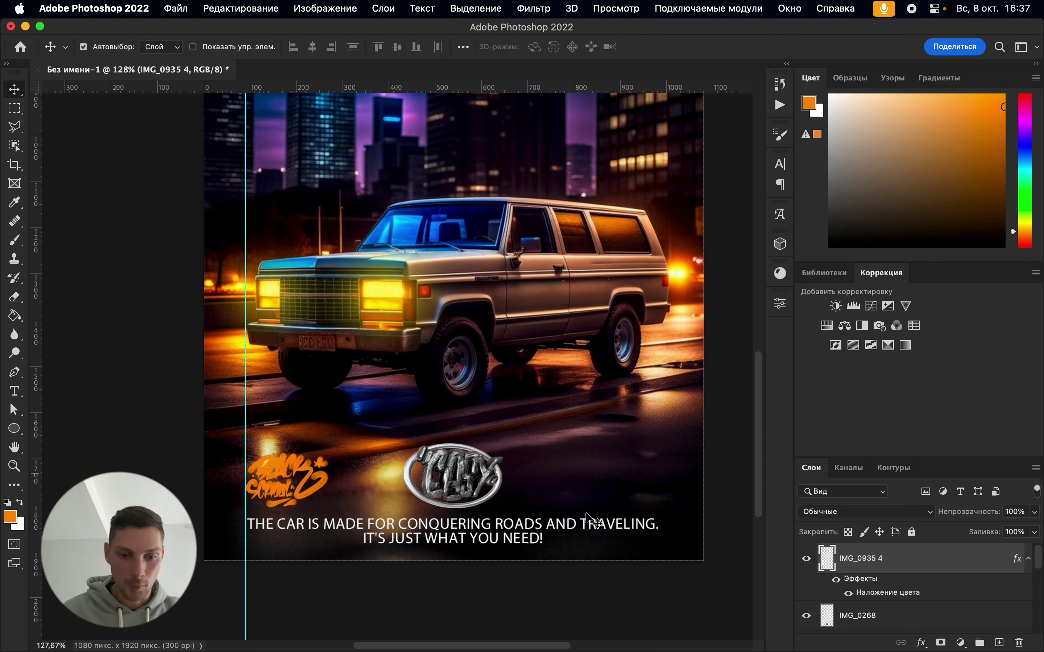
# Change the tag's Color Overlay to white (ffffff) and apply the layer style
pyautogui.doubleClick(960, 560)
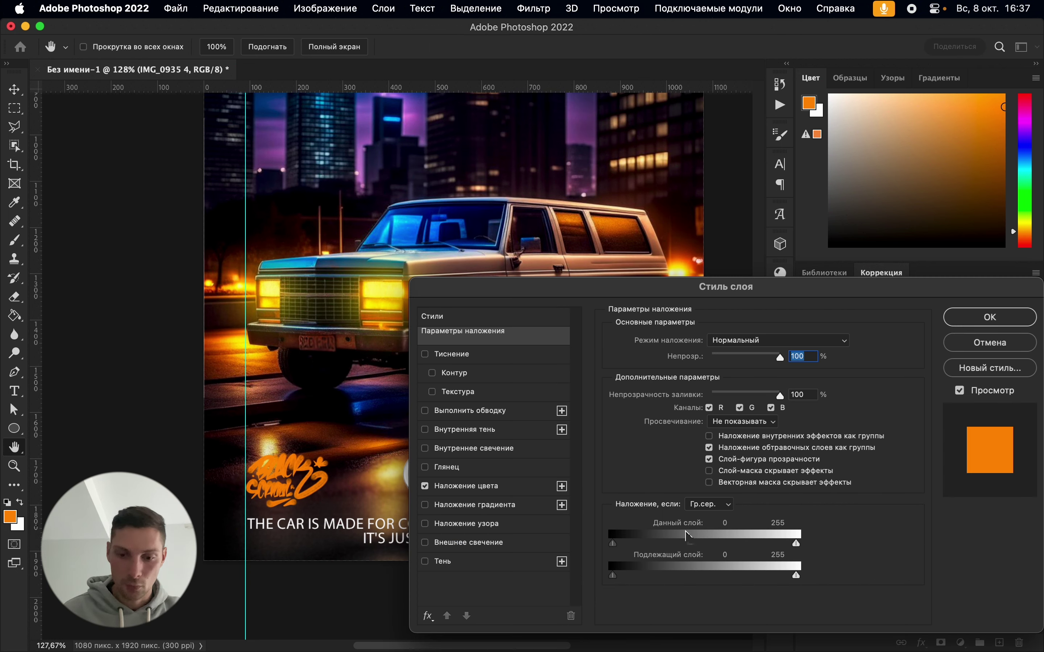
pyautogui.click(485, 490)
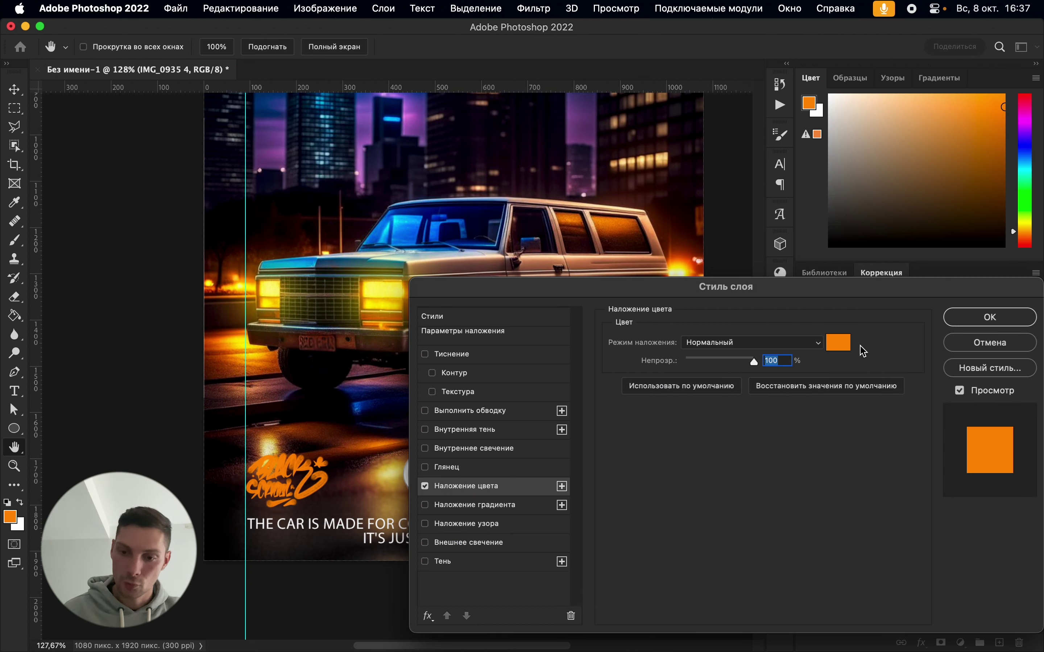
pyautogui.click(834, 340)
pyautogui.click(626, 347)
pyautogui.moveTo(626, 347); pyautogui.dragTo(572, 321)
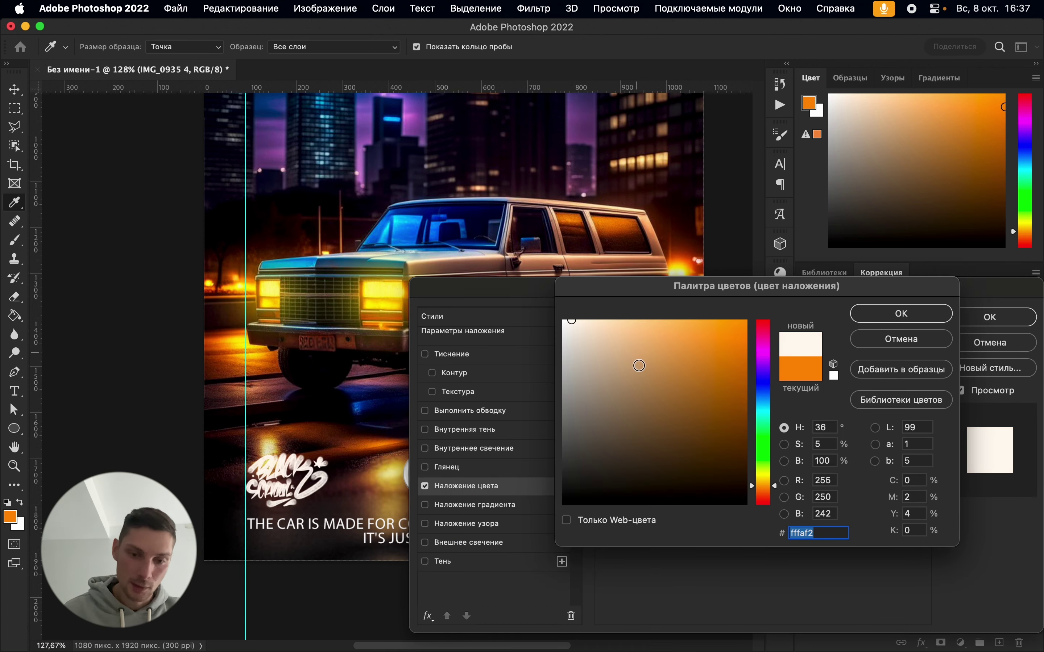
pyautogui.moveTo(639, 365); pyautogui.dragTo(651, 309)
pyautogui.moveTo(626, 383); pyautogui.dragTo(530, 294)
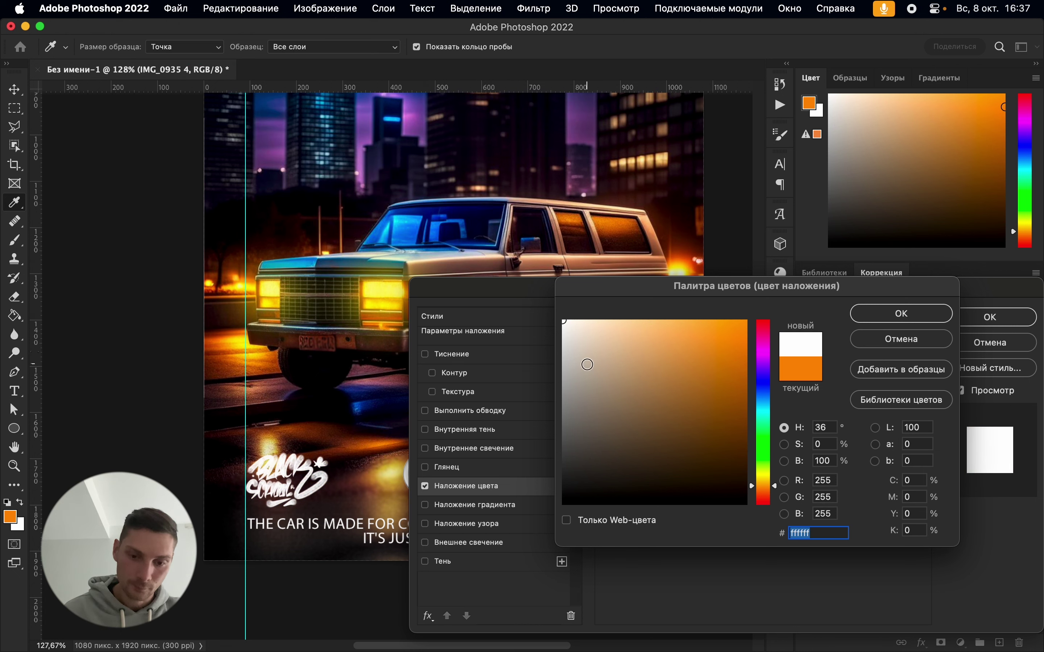
pyautogui.moveTo(587, 364); pyautogui.dragTo(459, 373)
pyautogui.moveTo(580, 330); pyautogui.dragTo(560, 307)
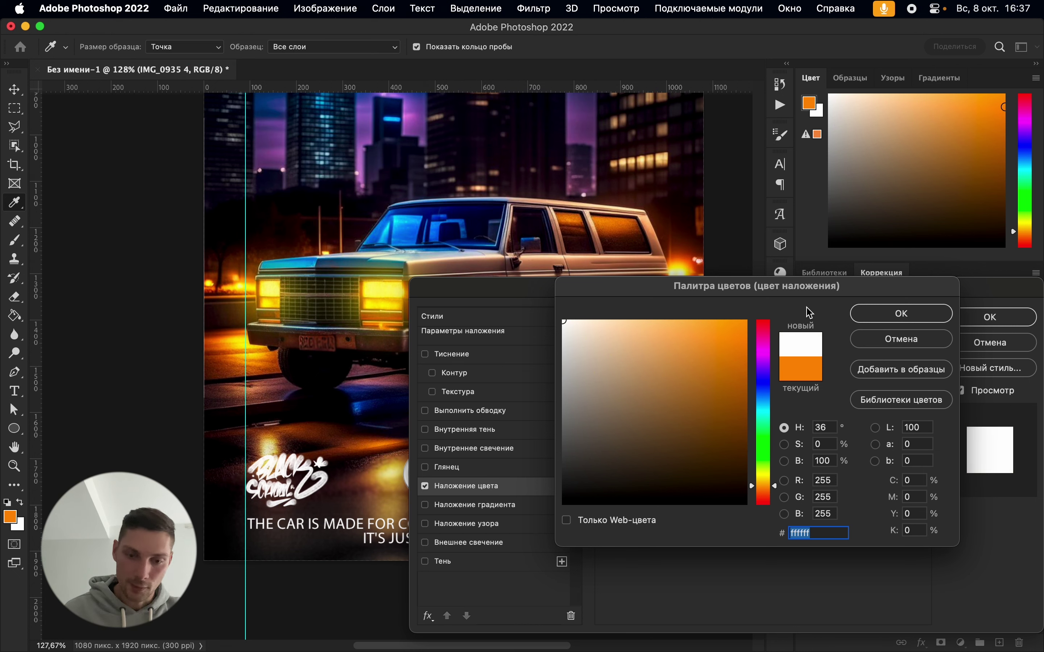
pyautogui.click(871, 318)
pyautogui.click(990, 317)
pyautogui.press('v')
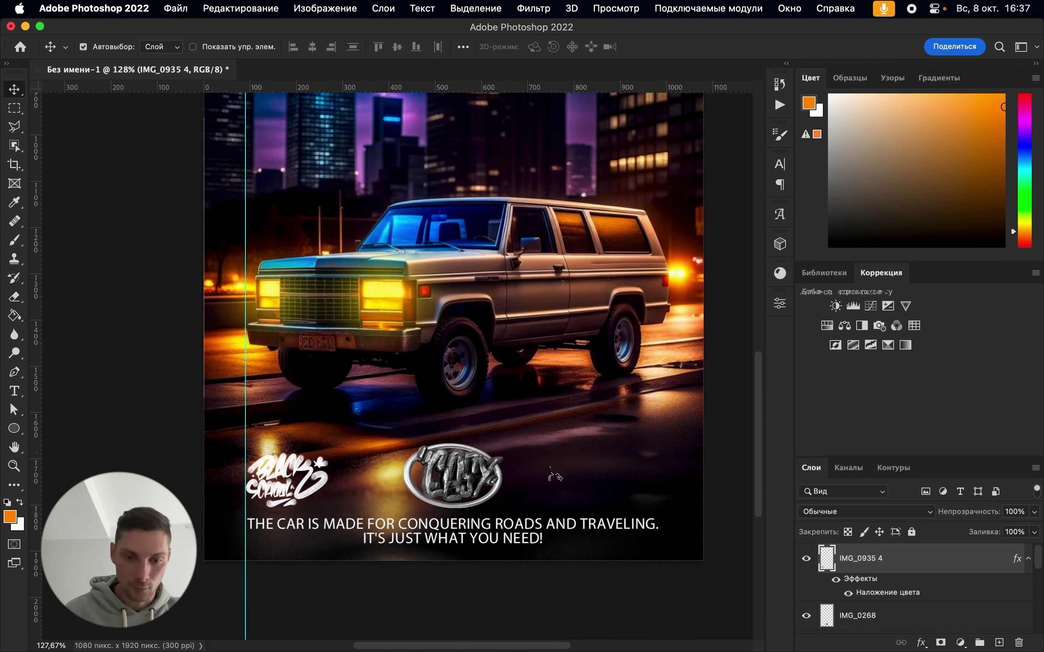
pyautogui.hscroll(3, 258, 483)
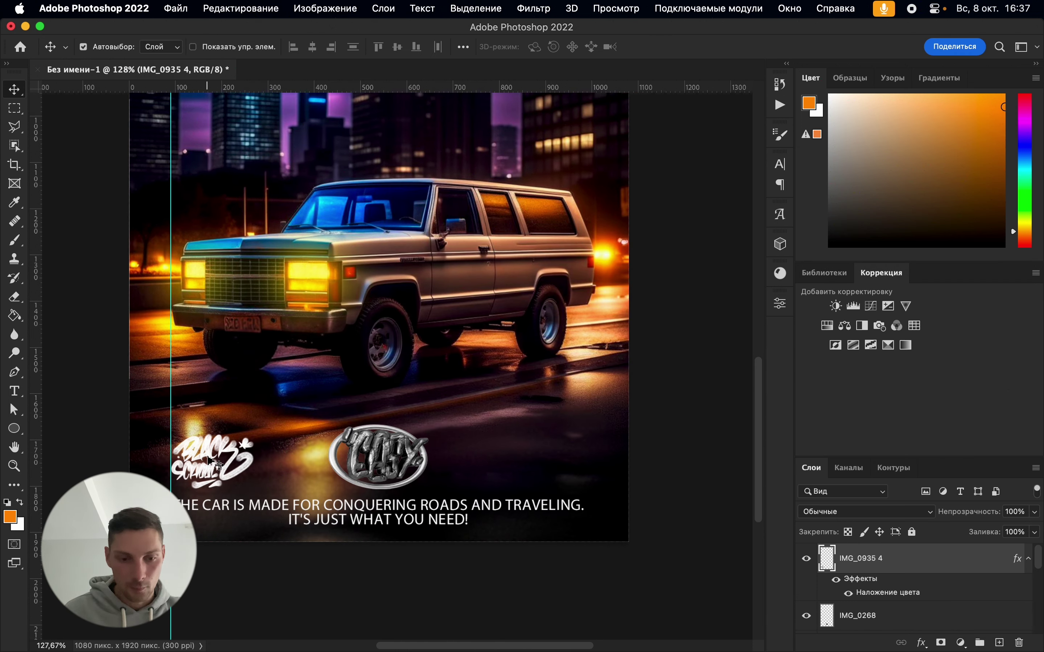
pyautogui.moveTo(210, 462); pyautogui.dragTo(509, 469)
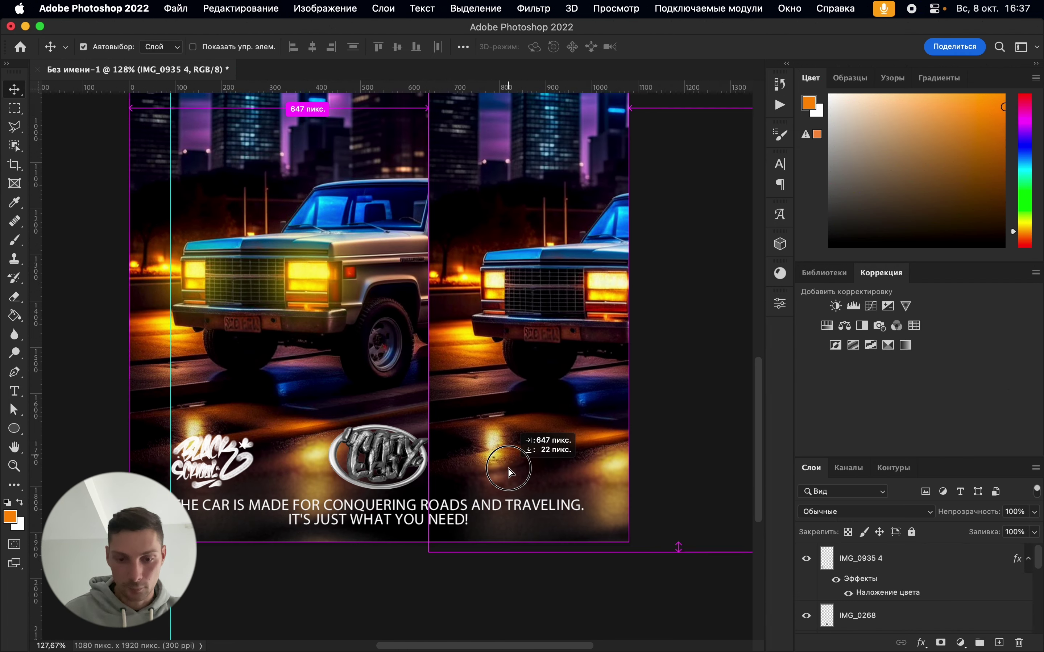
pyautogui.press('super+z')
# Place the STREET STYLE tag IMG_0935.png from the Tags pack pt.7 folder into the poster
pyautogui.click(222, 621)
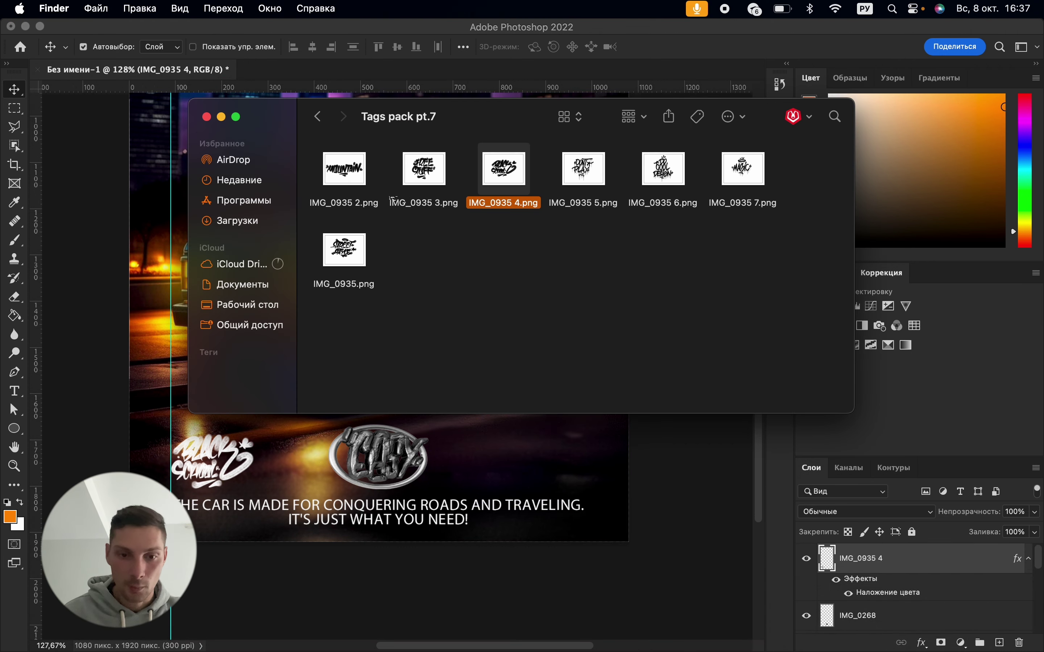
pyautogui.moveTo(346, 252); pyautogui.dragTo(375, 457)
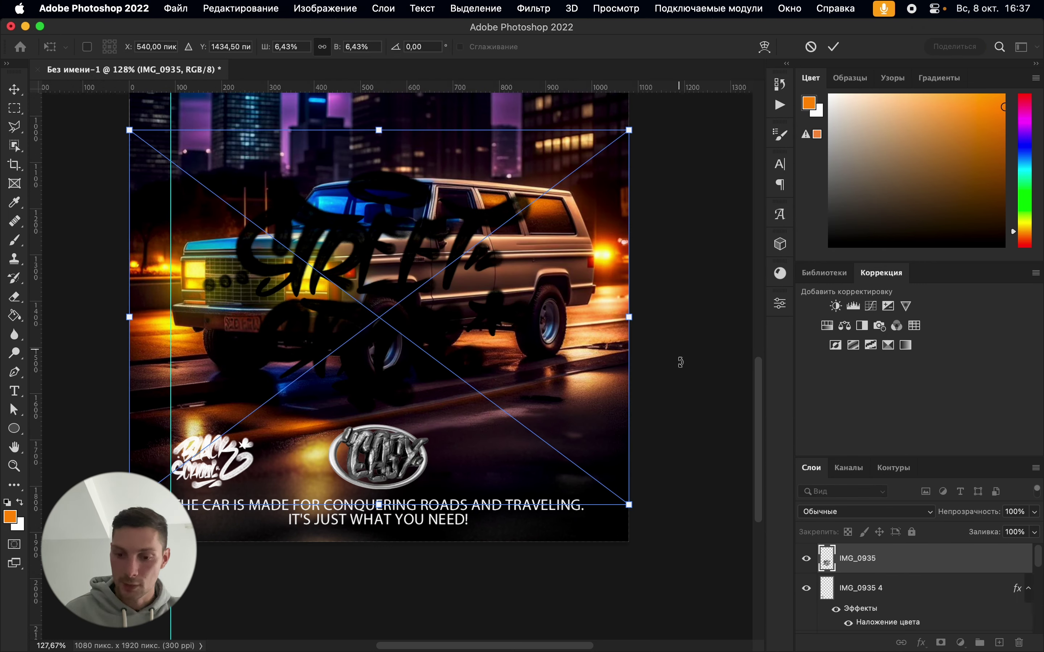
pyautogui.press('Return')
# Rasterize the IMG_0935 tag layer and trim the image with the preset options
pyautogui.rightClick(892, 559)
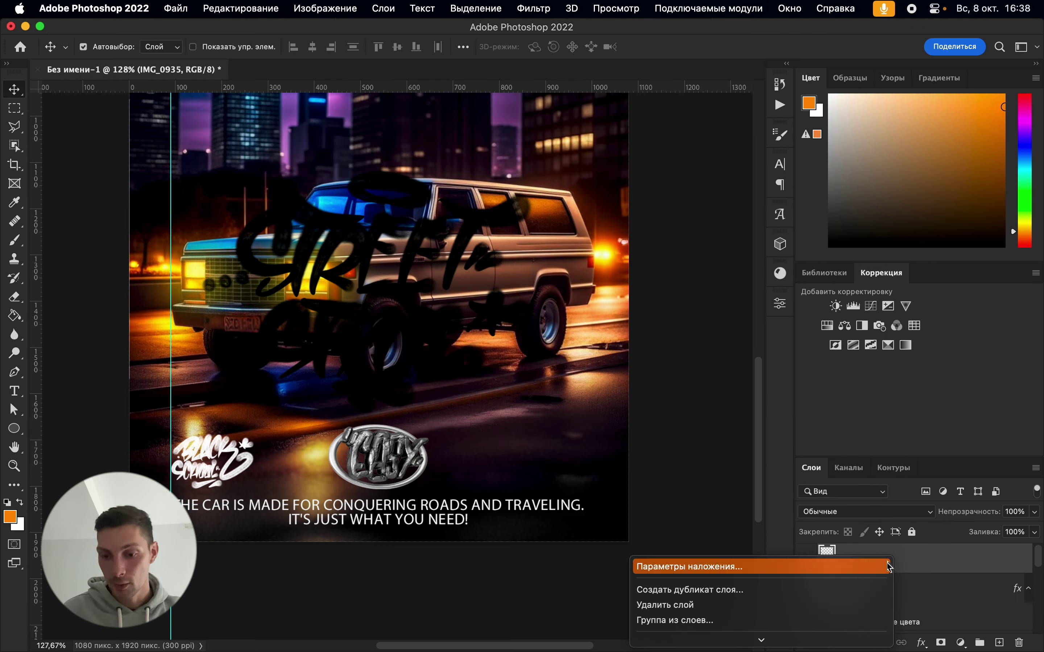
pyautogui.scroll(-5, 771, 621)
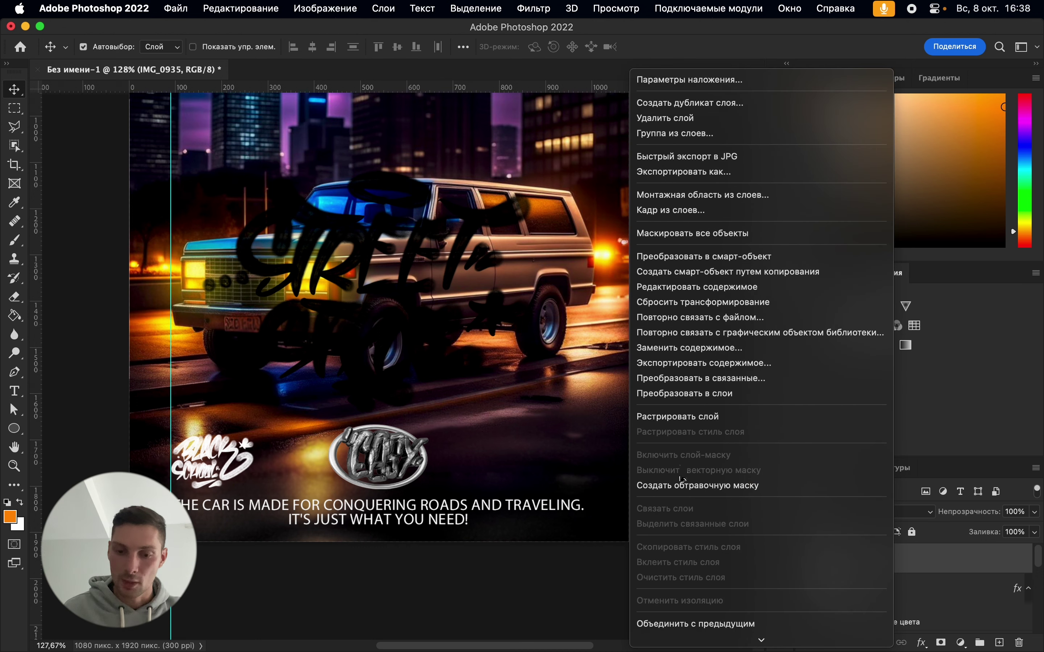
pyautogui.click(687, 417)
pyautogui.click(312, 9)
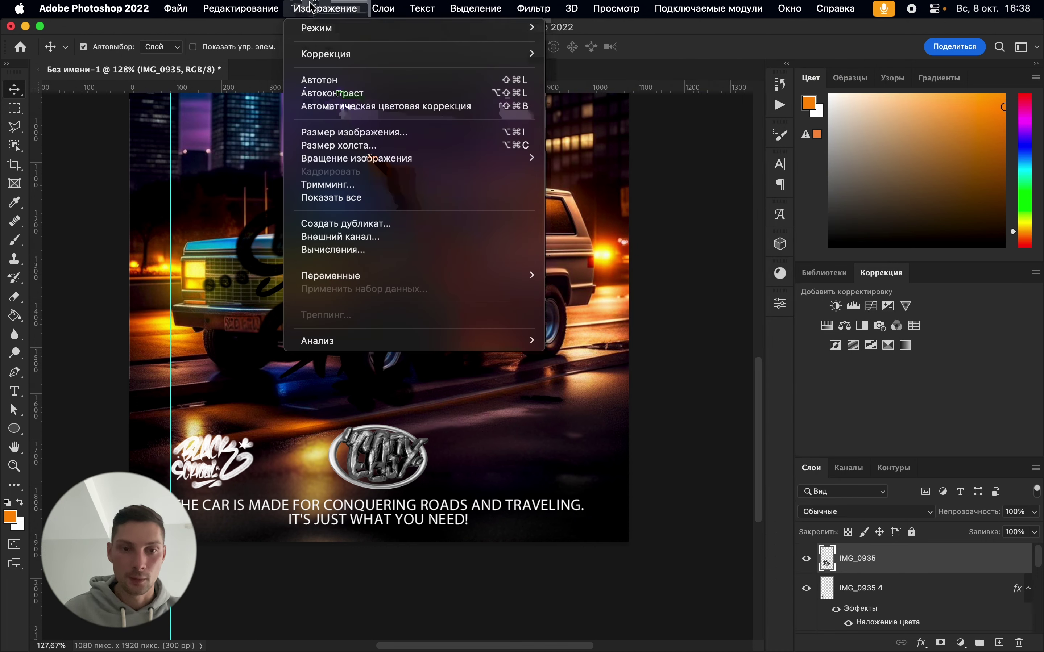
pyautogui.click(370, 185)
pyautogui.press('Return')
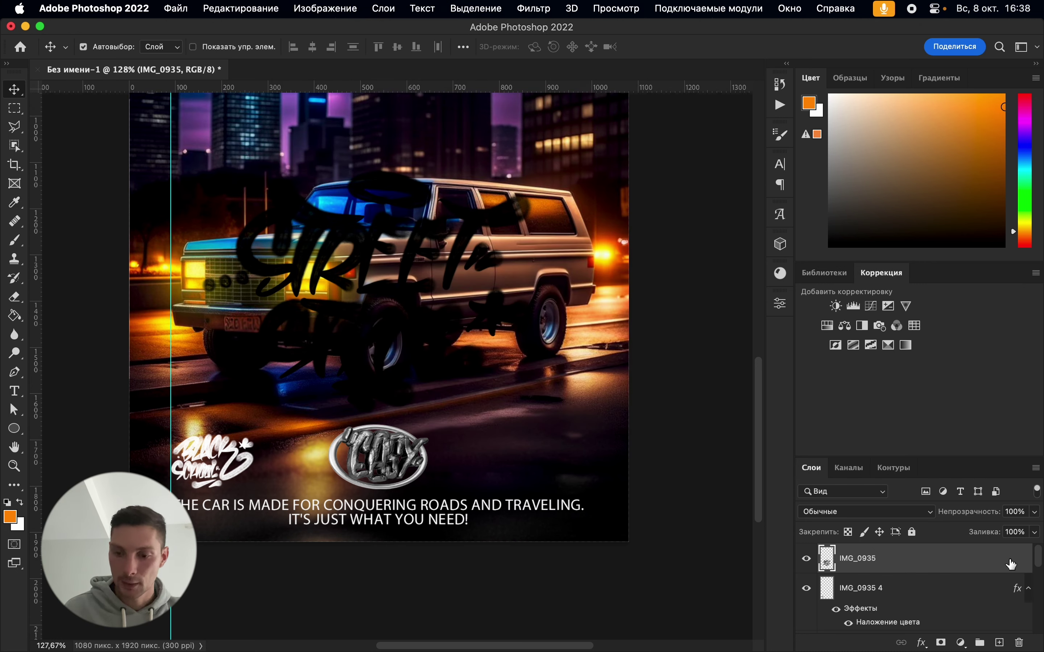
# Apply a white Color Overlay to the STREET STYLE tag layer
pyautogui.doubleClick(973, 563)
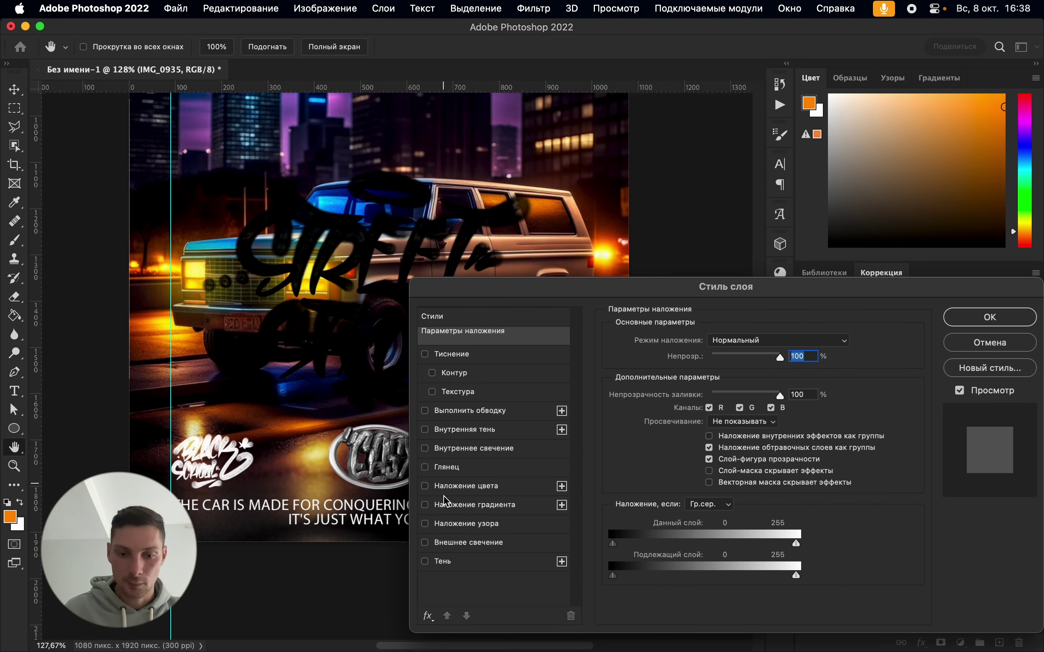
pyautogui.click(444, 486)
pyautogui.click(953, 318)
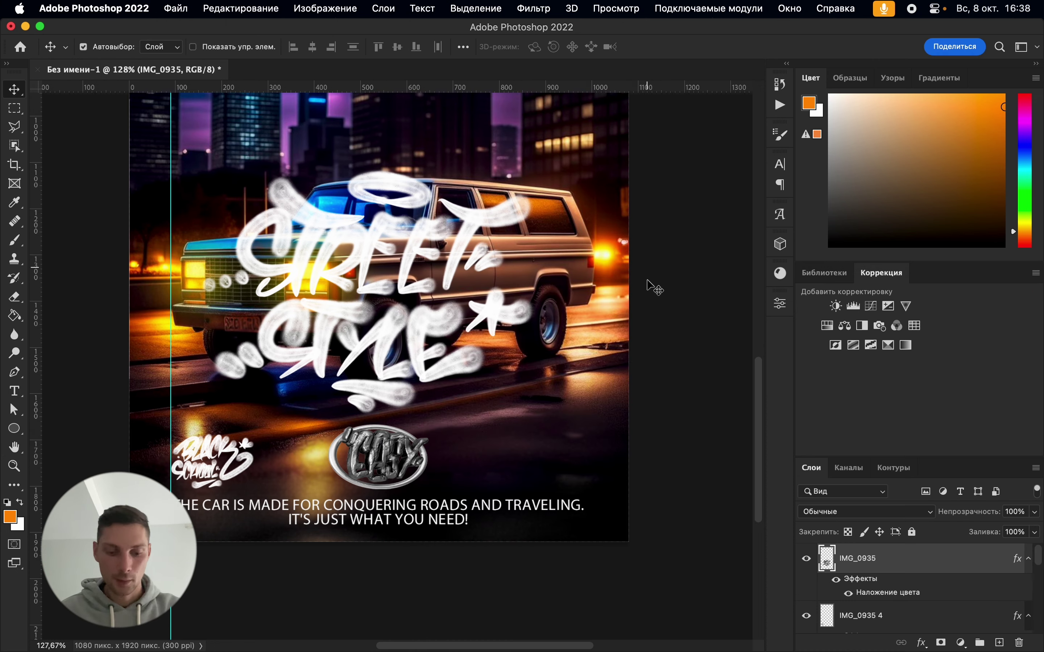
# Scale the STREET STYLE tag to 26.27% and place it right of the emblem, with its right edge in line with the slogan's end
pyautogui.press('super+t')
pyautogui.moveTo(536, 291); pyautogui.dragTo(564, 453)
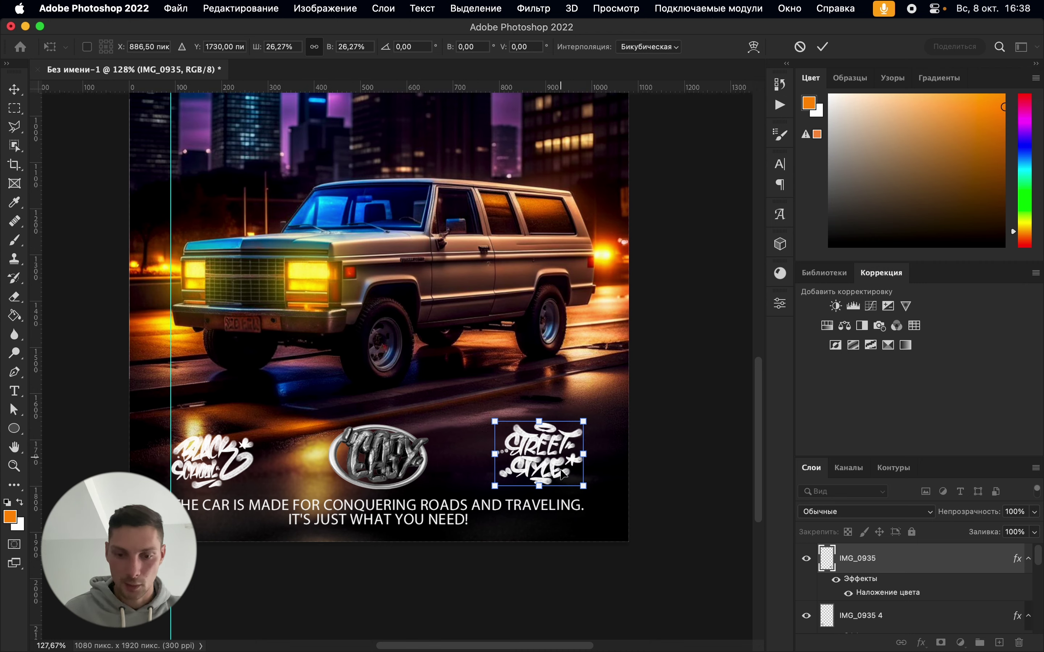
pyautogui.press('Return')
# Hide the rulers and remove the vertical guide from the poster
pyautogui.scroll(-5, 565, 476)
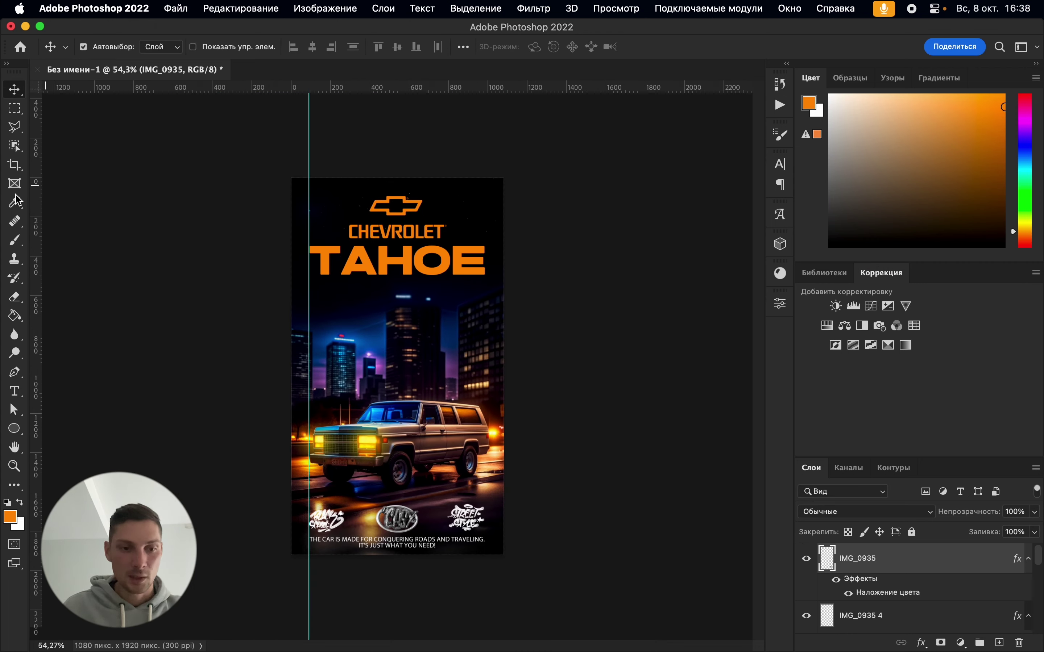
pyautogui.press('super+r')
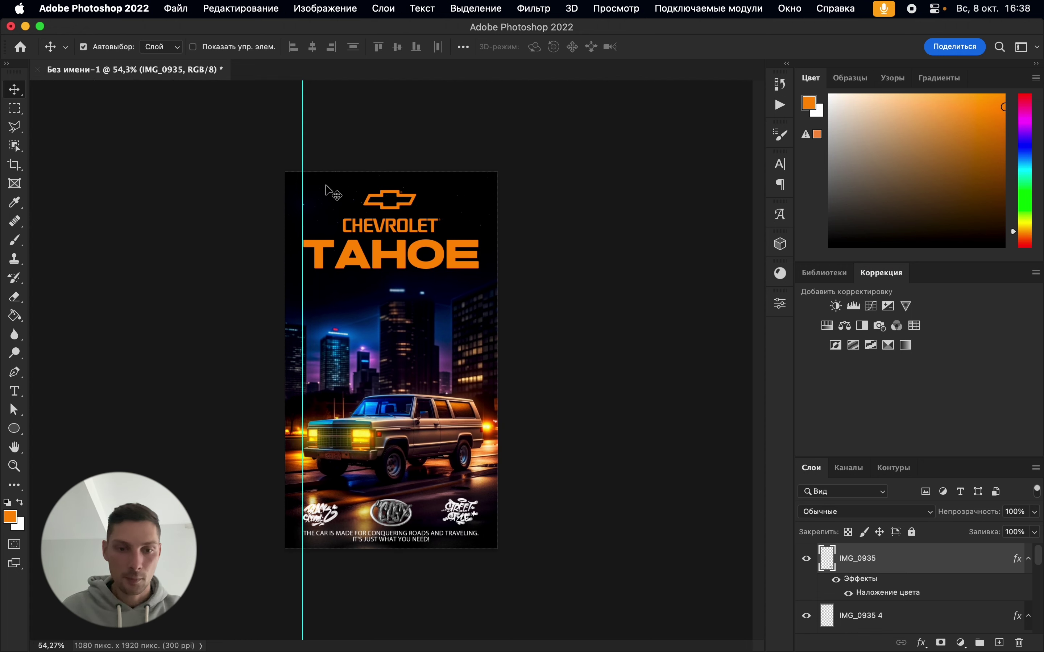
pyautogui.moveTo(302, 159); pyautogui.dragTo(9, 224)
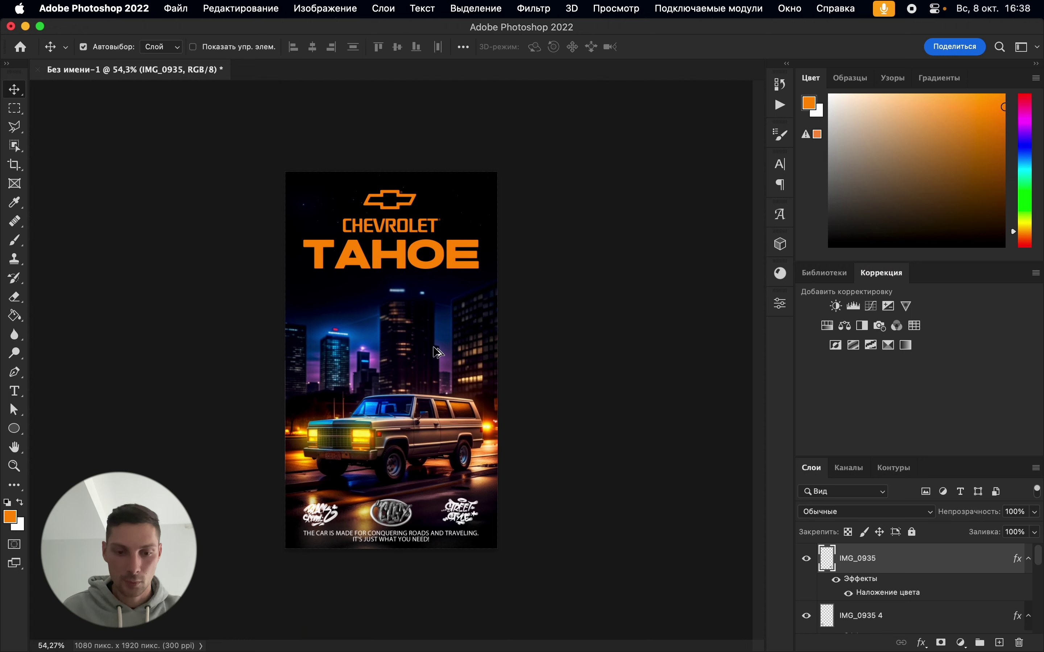
pyautogui.scroll(2, 437, 352)
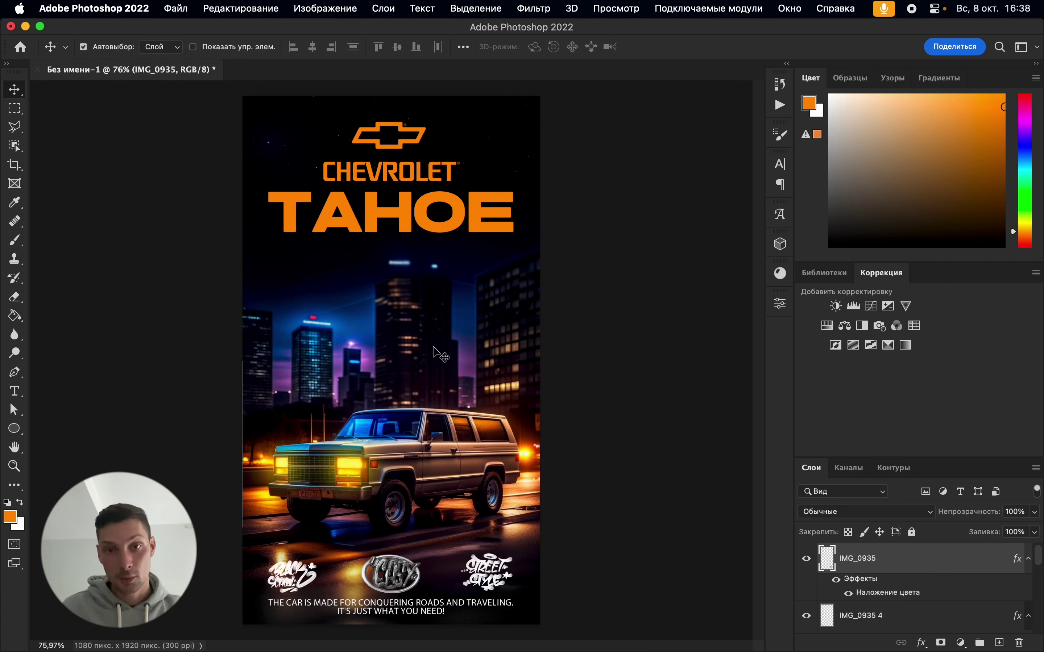
# Switch to Finder and look through the Downloads folder for a pack with paper textures
pyautogui.click(104, 616)
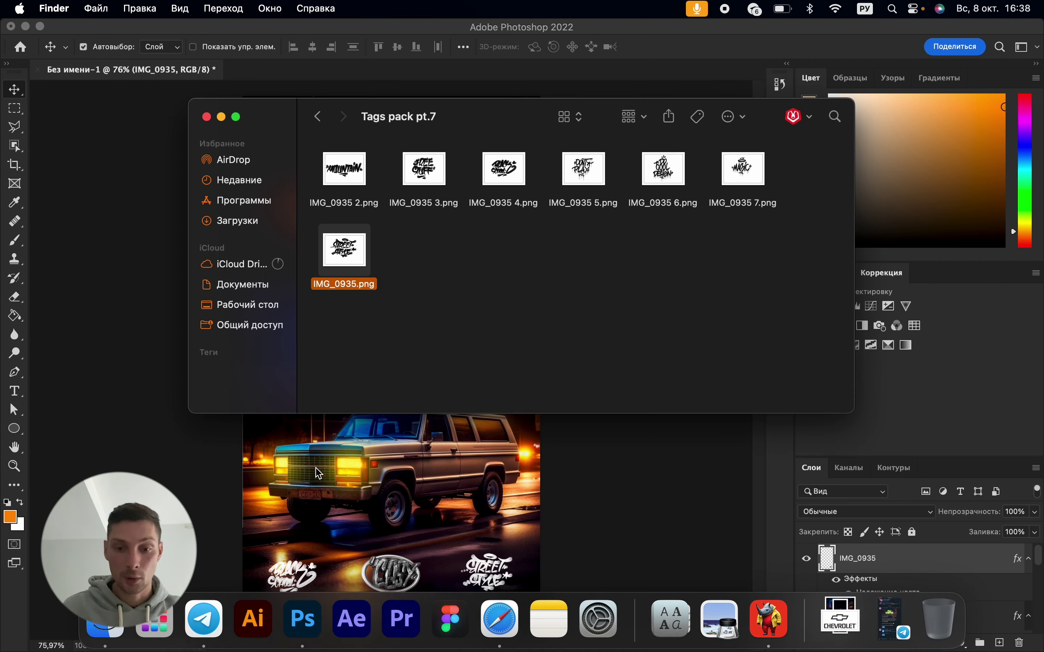
pyautogui.click(320, 116)
pyautogui.click(320, 117)
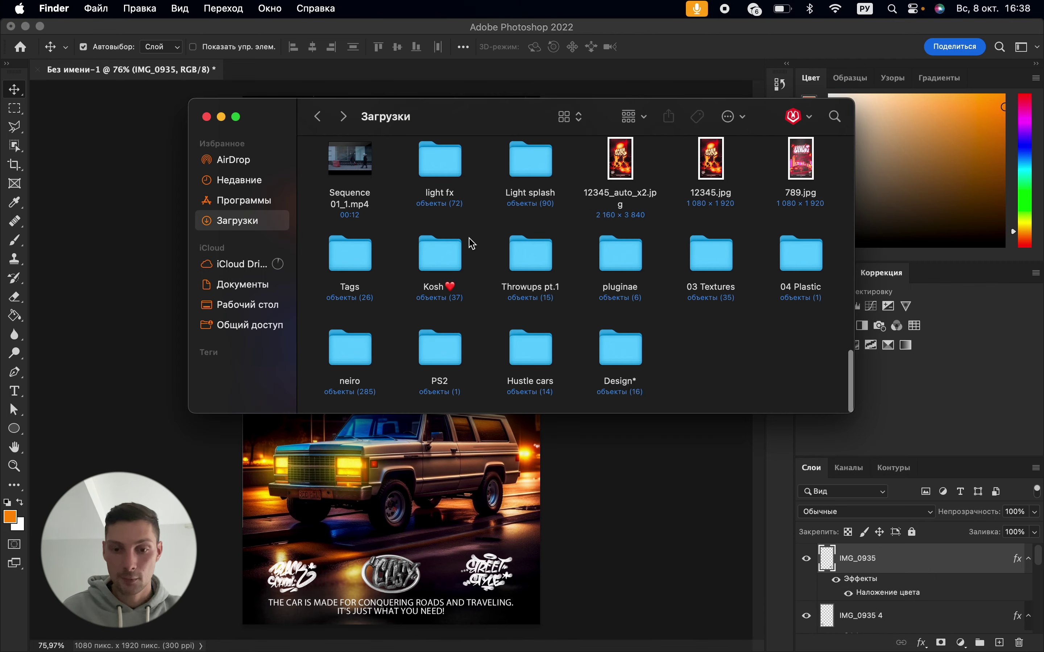
pyautogui.scroll(-5, 470, 242)
pyautogui.scroll(4, 489, 293)
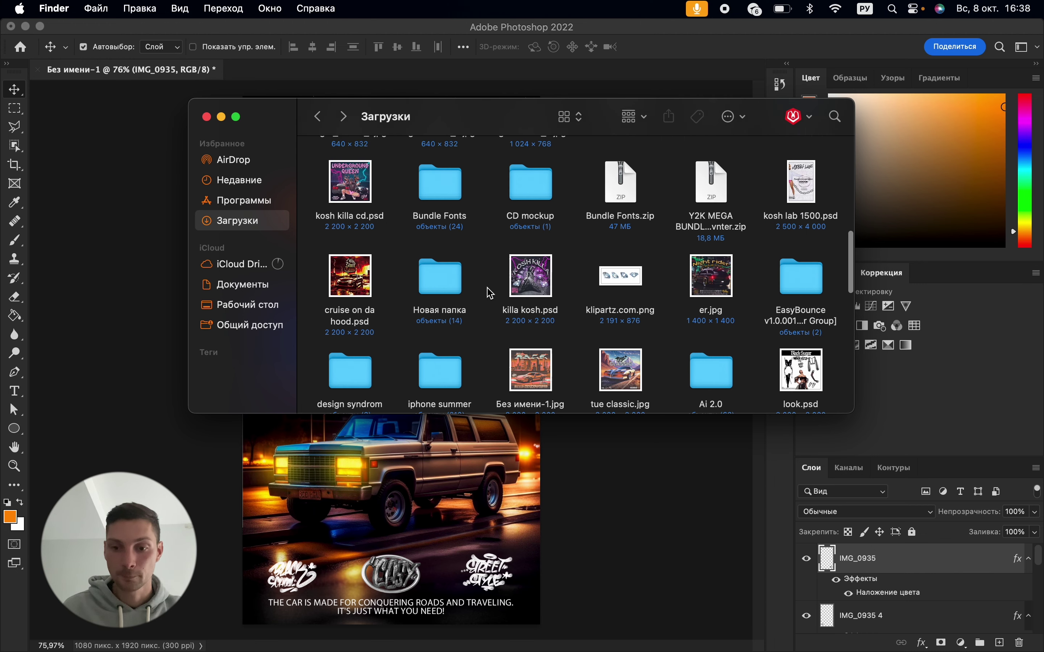
pyautogui.scroll(8, 610, 304)
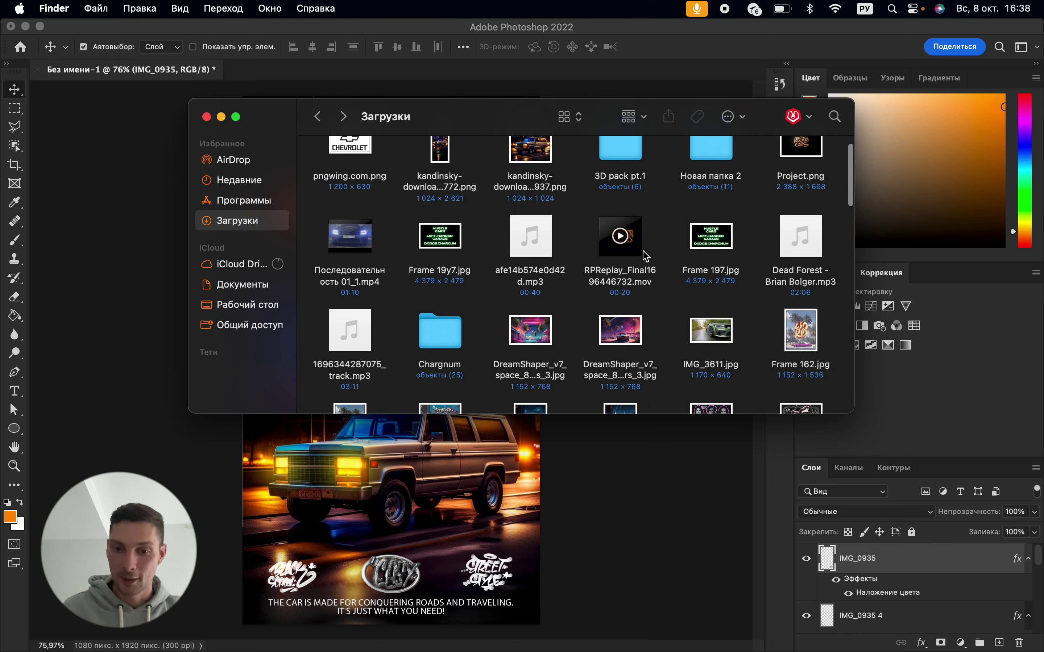
pyautogui.scroll(1, 621, 267)
pyautogui.scroll(-7, 638, 258)
pyautogui.scroll(-4, 638, 259)
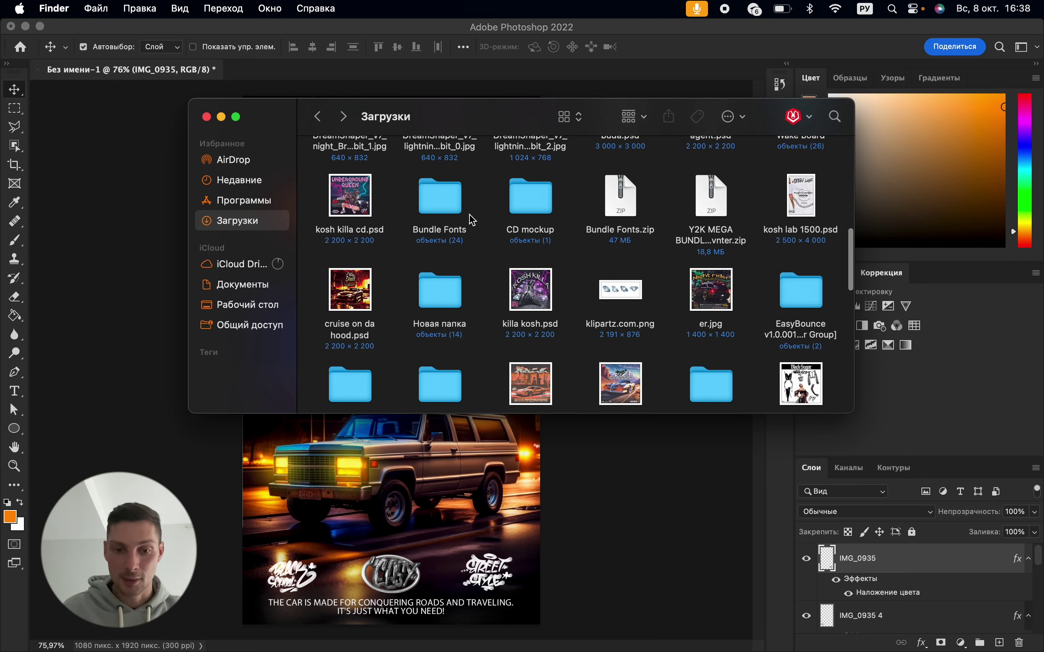
pyautogui.scroll(-3, 478, 276)
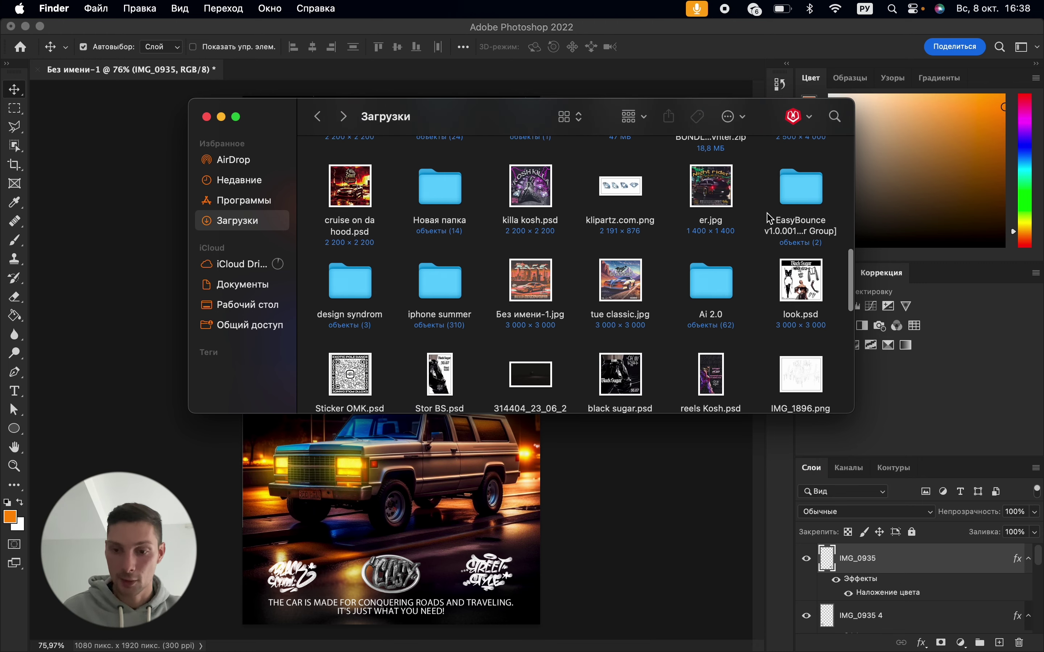
pyautogui.scroll(6, 770, 219)
pyautogui.scroll(-12, 770, 219)
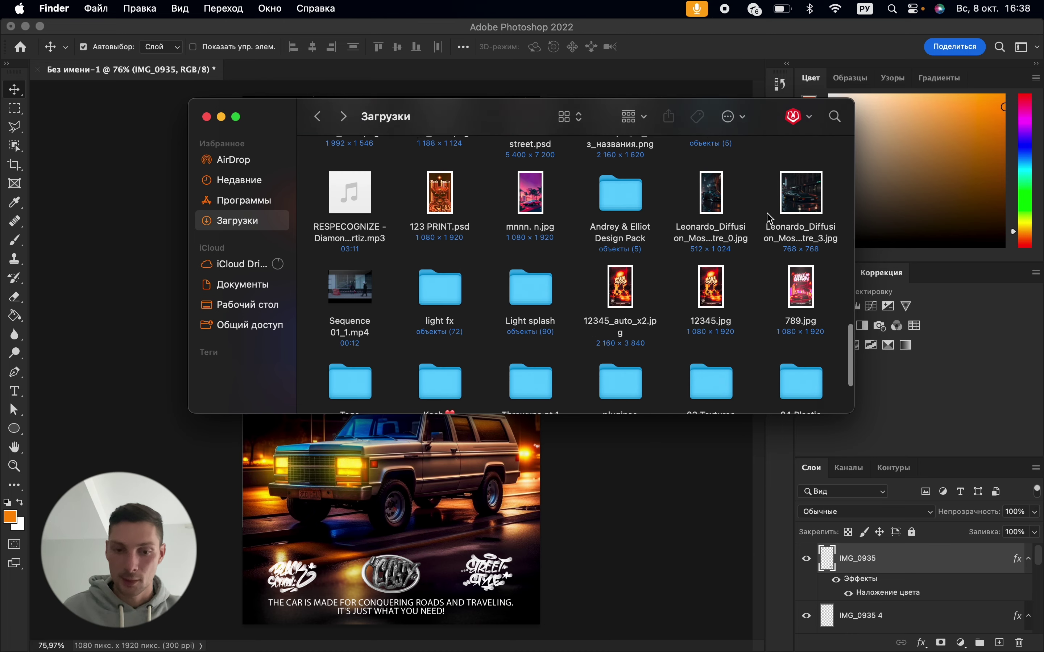
pyautogui.scroll(-2, 771, 220)
pyautogui.scroll(2, 561, 281)
# Open the Textures folder of the design pack and look through the magazine textures
pyautogui.doubleClick(621, 199)
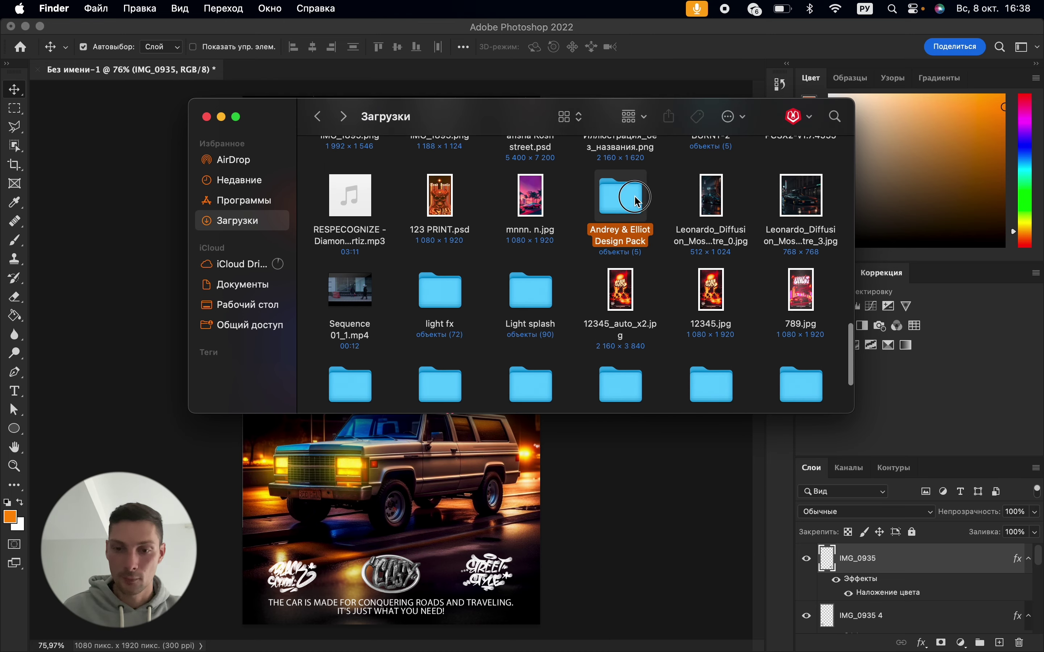
pyautogui.click(436, 180)
pyautogui.doubleClick(436, 180)
pyautogui.doubleClick(431, 181)
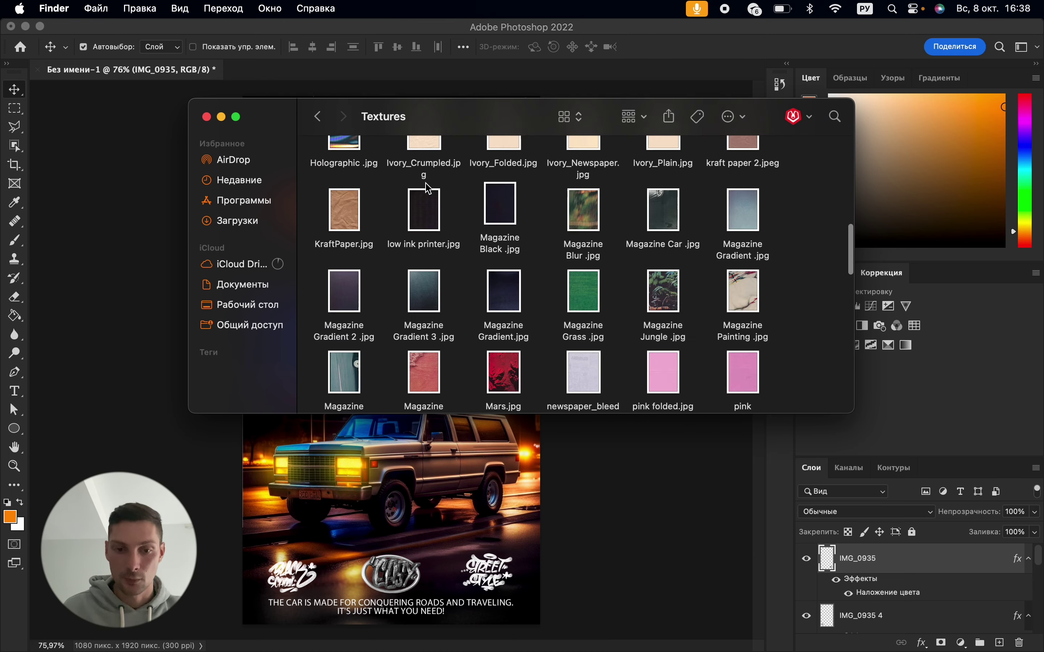
pyautogui.scroll(-2, 674, 343)
pyautogui.scroll(-1, 638, 323)
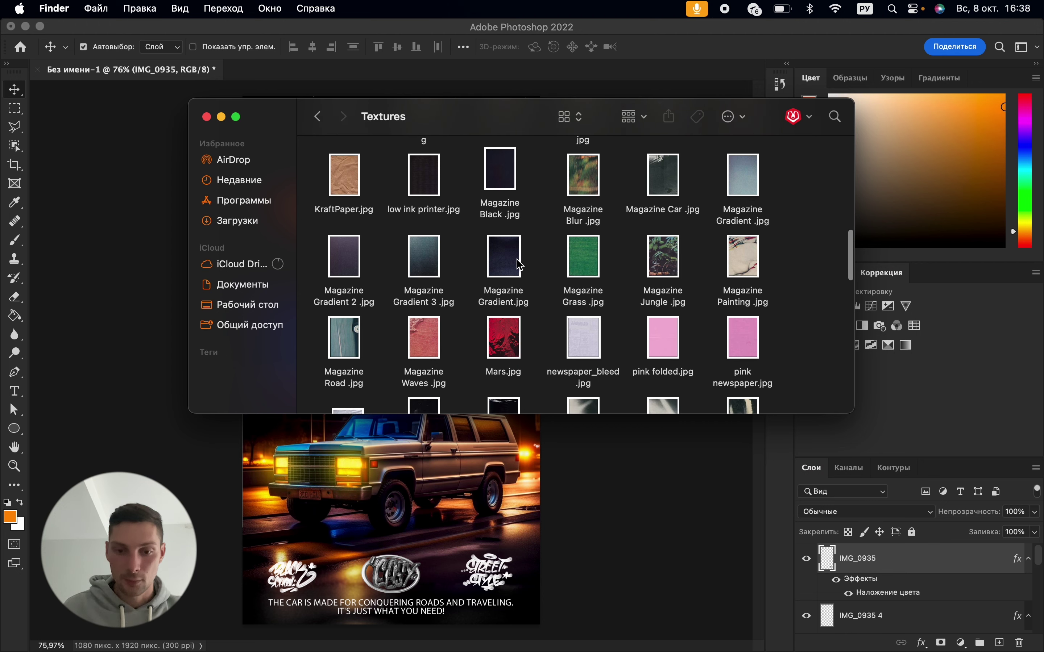
# Place Magazine Gradient.jpg as the uppermost layer and enlarge it to cover the whole poster
pyautogui.click(520, 265)
pyautogui.click(403, 510)
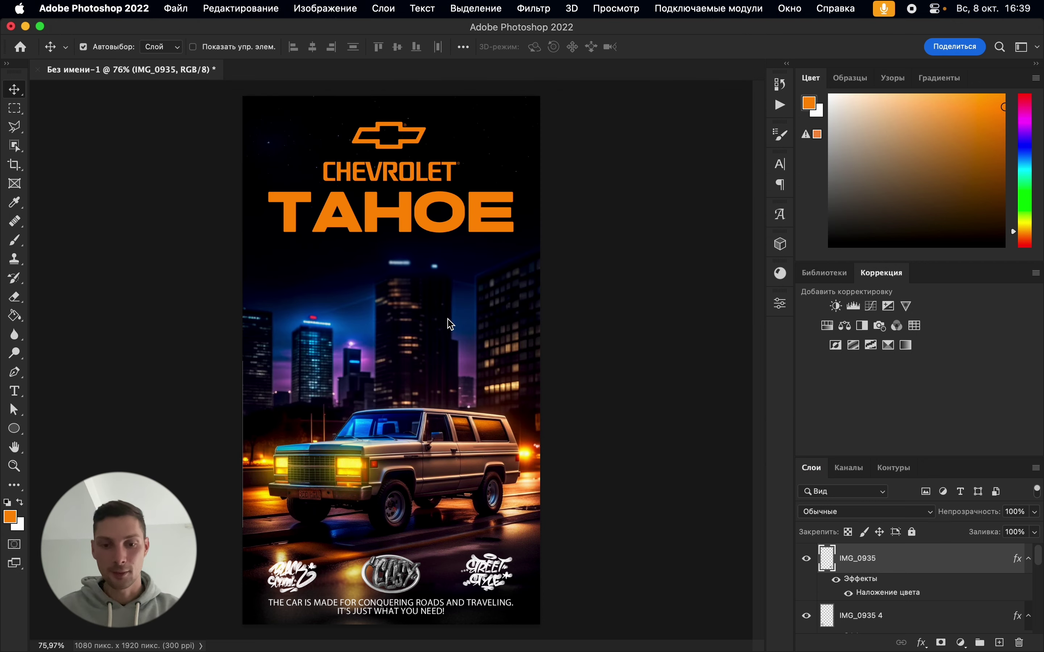
pyautogui.moveTo(386, 600); pyautogui.dragTo(386, 624)
pyautogui.press('Return')
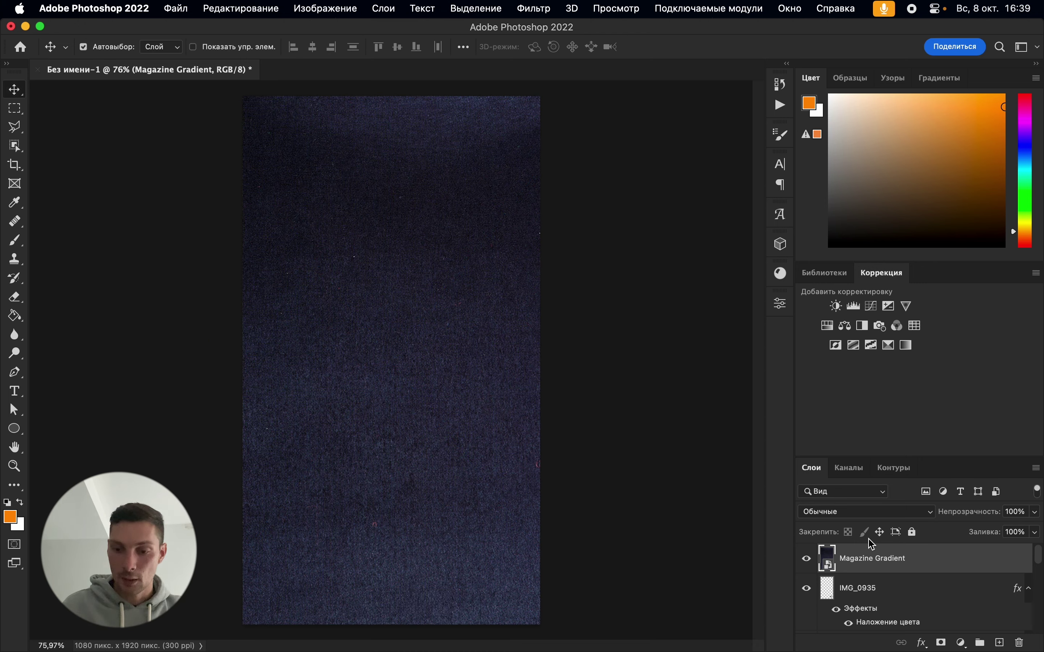
# Set the Magazine Gradient layer's blend mode to Screen and its opacity to 50%
pyautogui.click(870, 516)
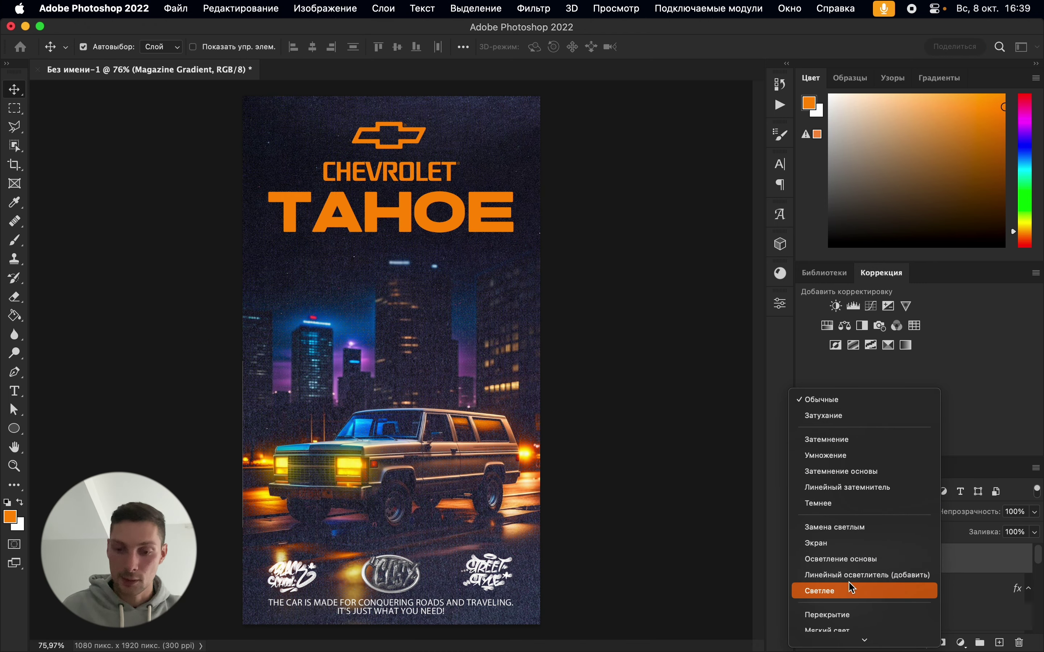
pyautogui.click(843, 544)
pyautogui.click(1015, 511)
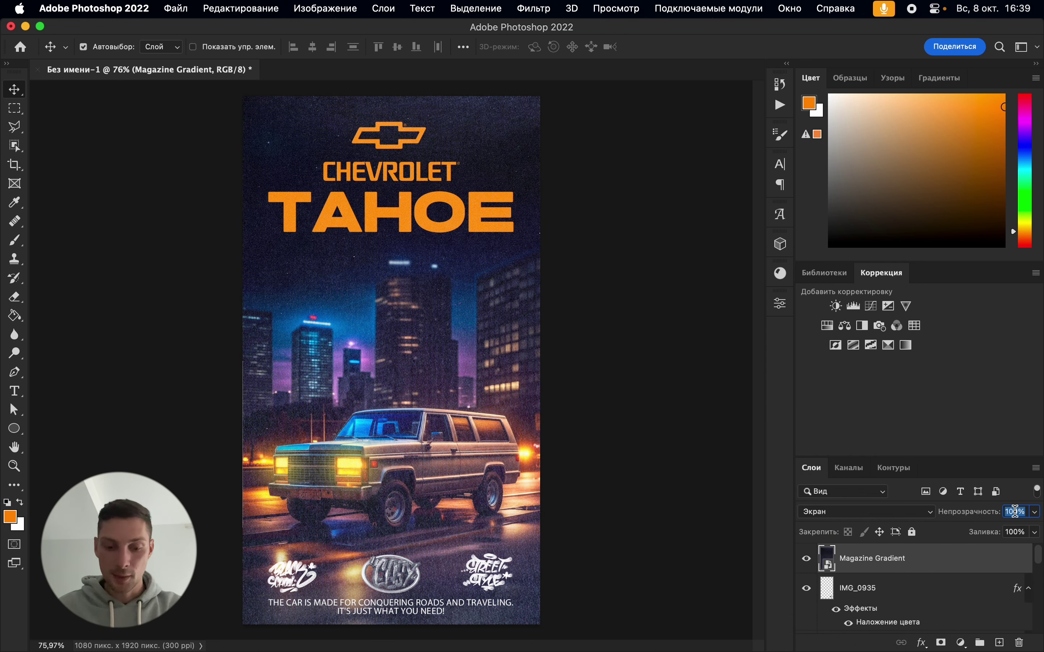
pyautogui.write('60')
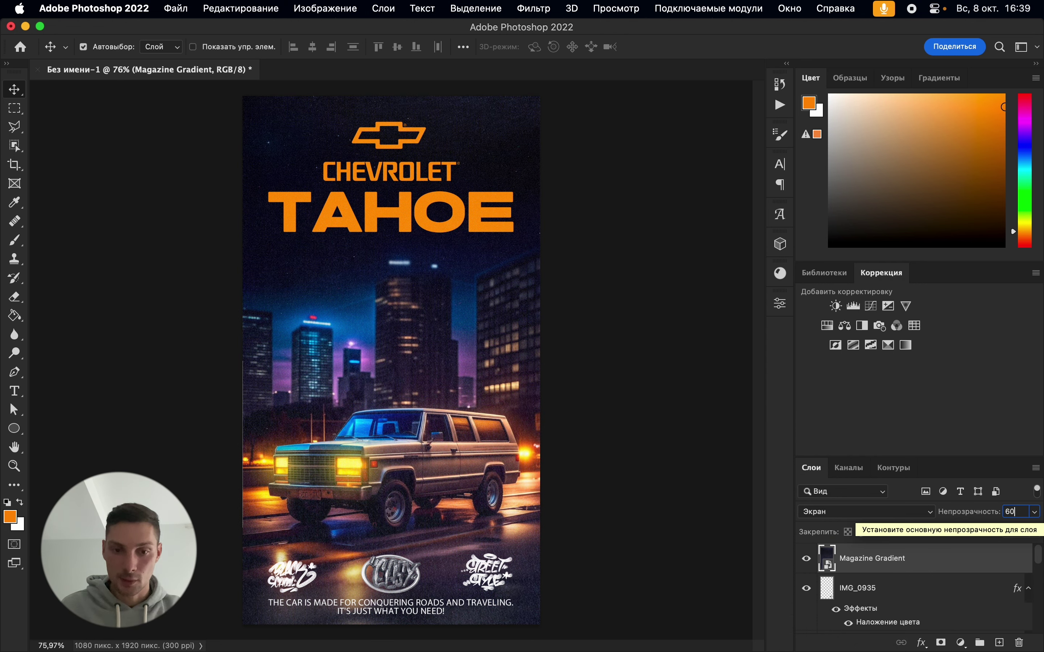
pyautogui.press('BackSpace')
pyautogui.write('50')
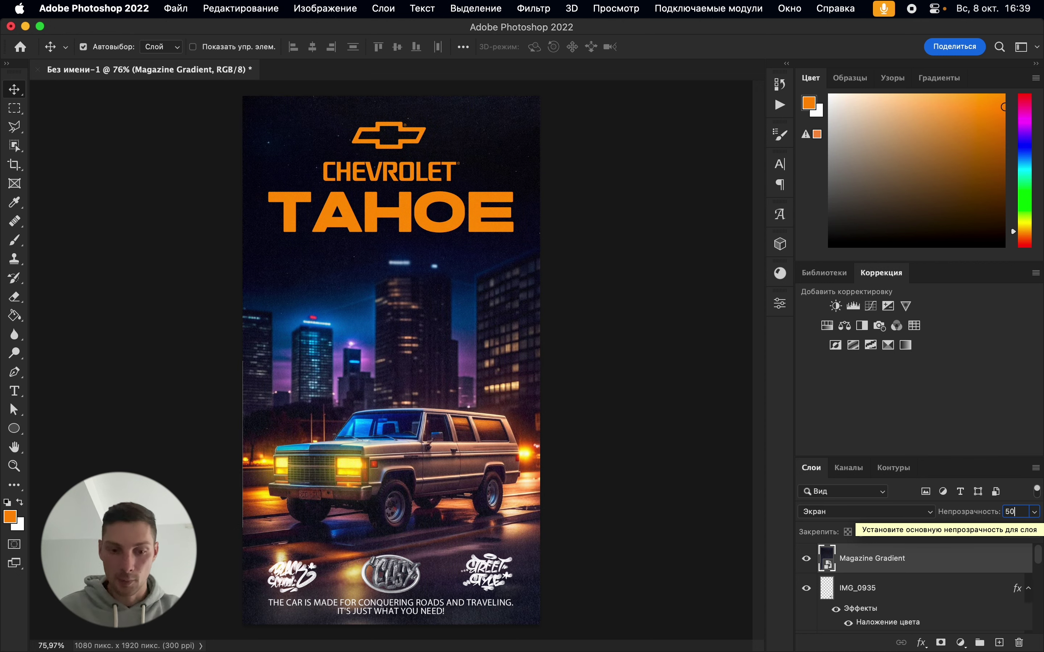
pyautogui.click(604, 386)
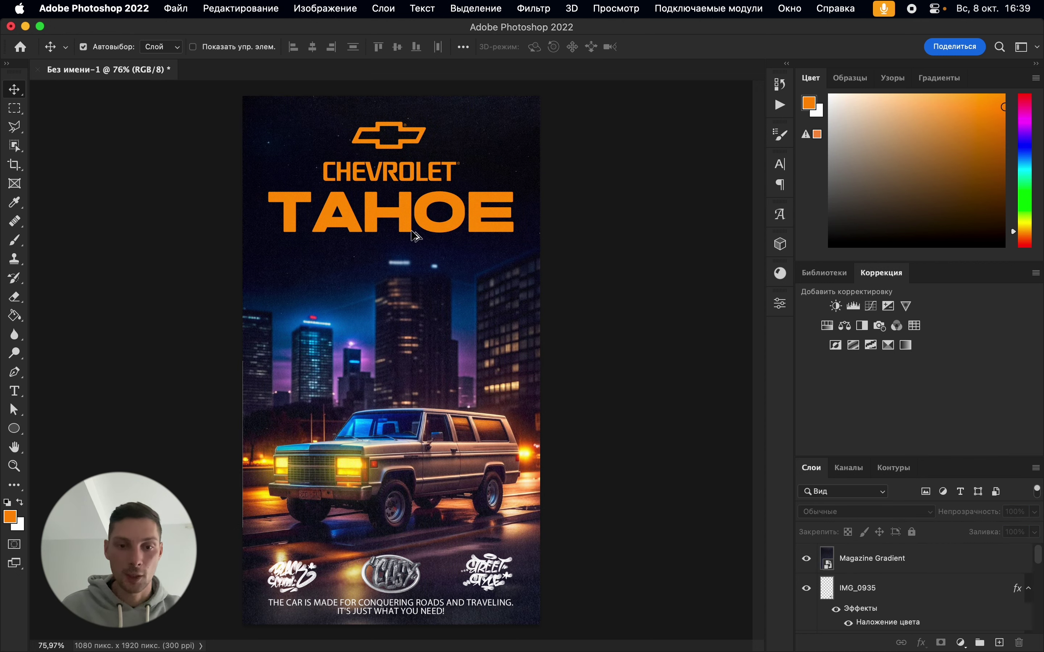
# Examine the paper texture close up over the logo, the title and the car
pyautogui.scroll(3, 412, 233)
pyautogui.scroll(2, 410, 230)
pyautogui.scroll(3, 410, 230)
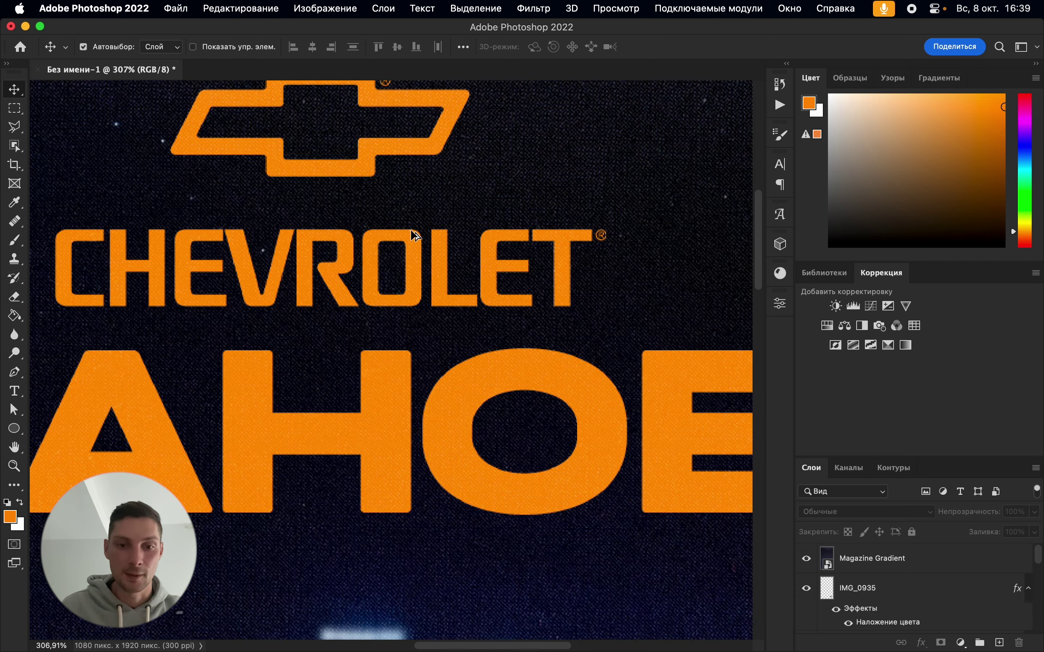
pyautogui.scroll(5, 410, 230)
pyautogui.scroll(-3, 411, 231)
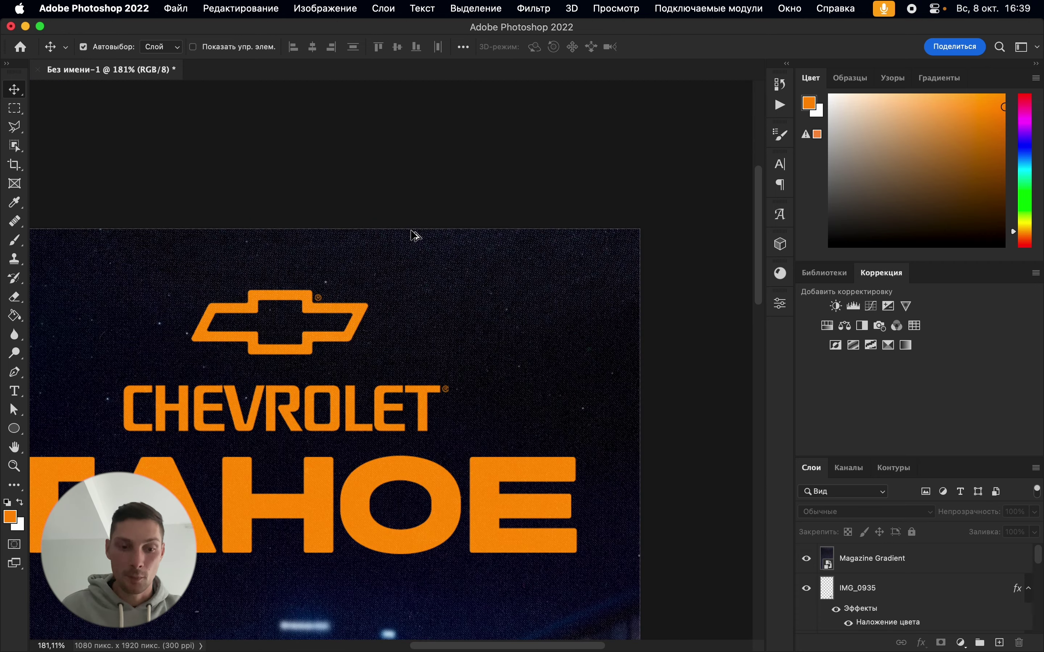
pyautogui.scroll(-5, 411, 232)
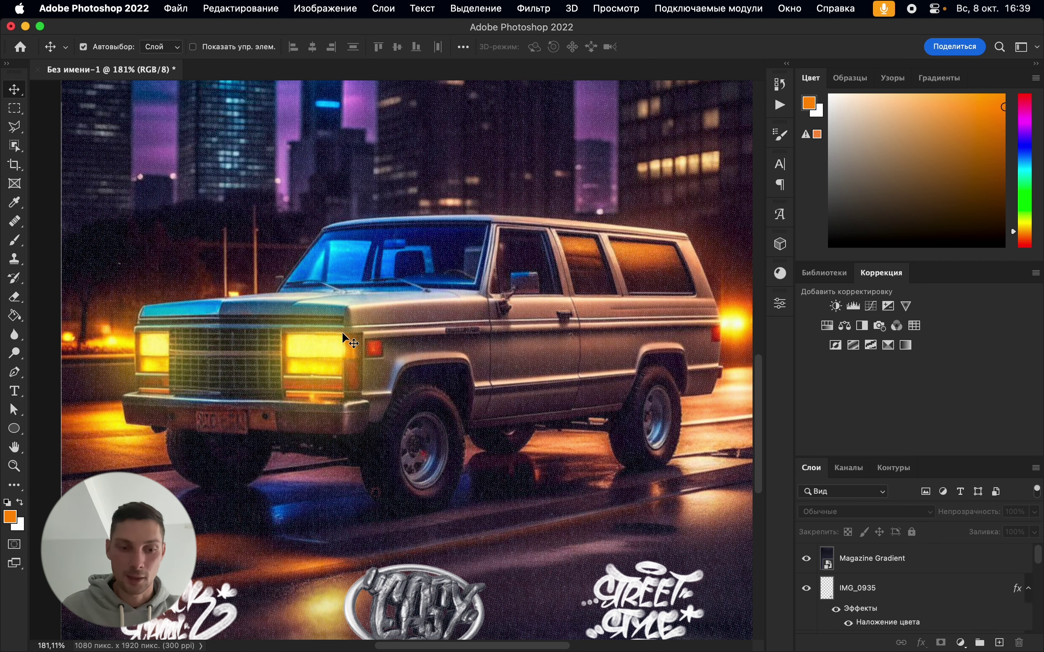
# Review the finished poster as a whole and closer up, from the logo and title down to the car, graffiti tags and slogan
pyautogui.scroll(-3, 388, 434)
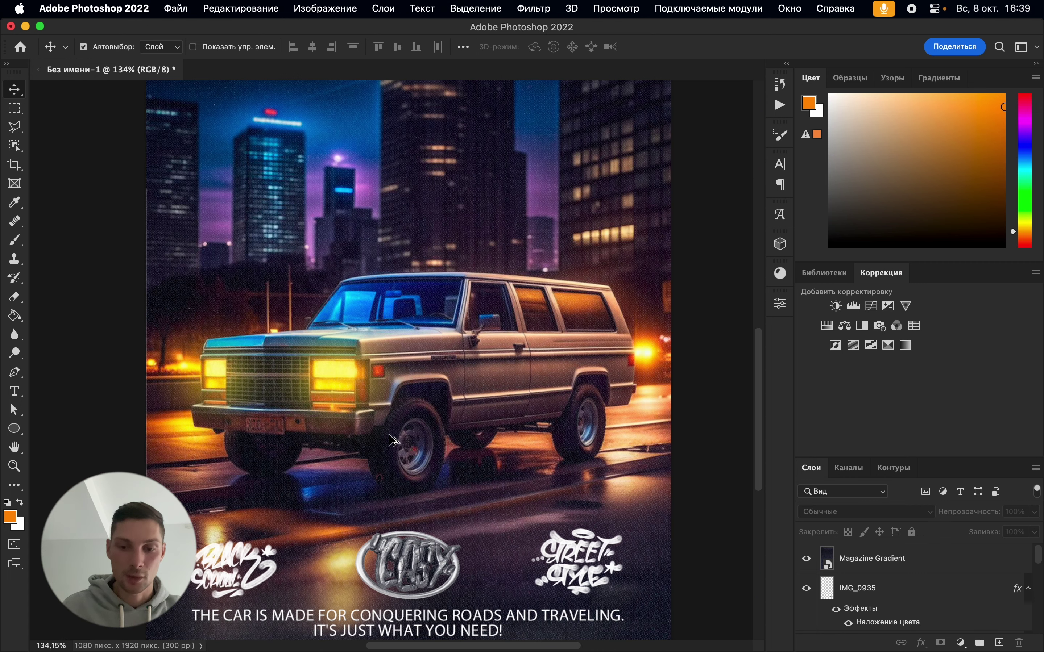
pyautogui.scroll(-3, 388, 435)
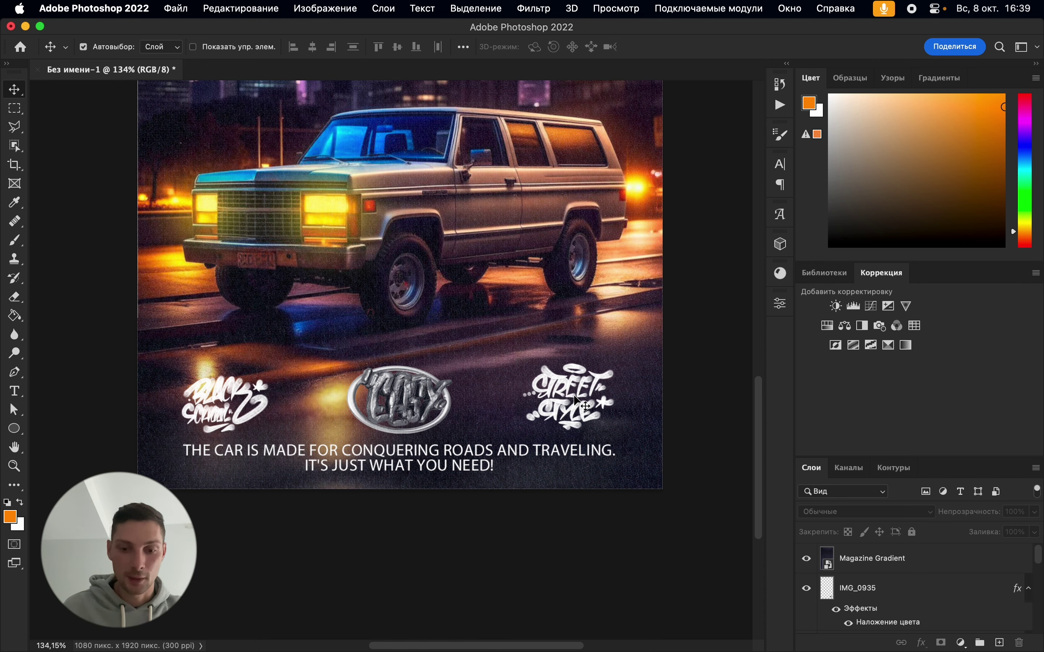
pyautogui.scroll(-8, 439, 469)
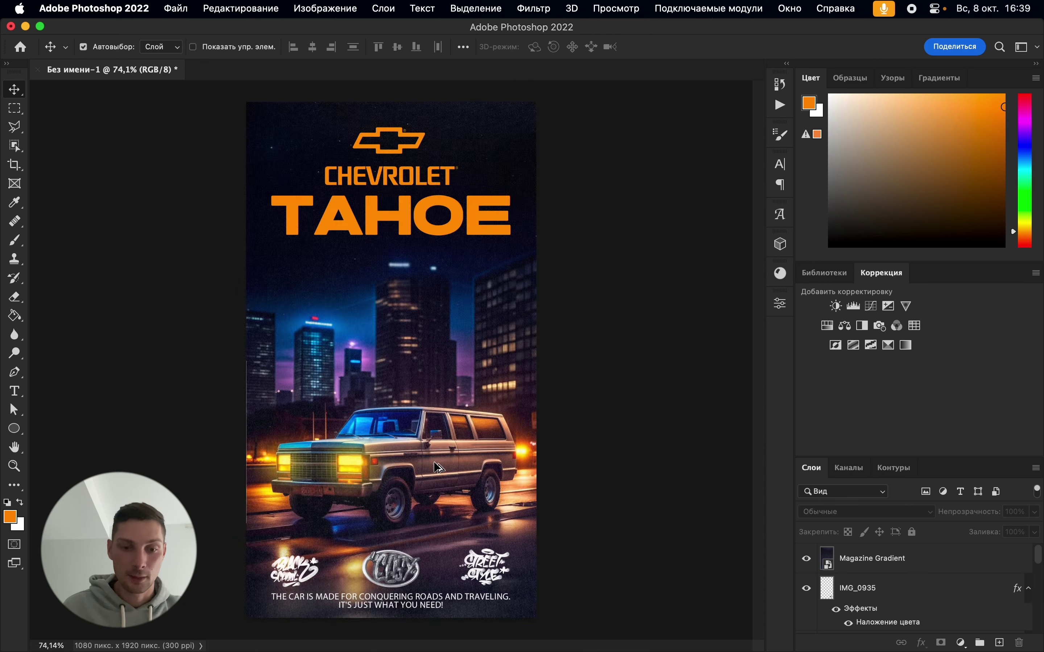
pyautogui.scroll(2, 439, 469)
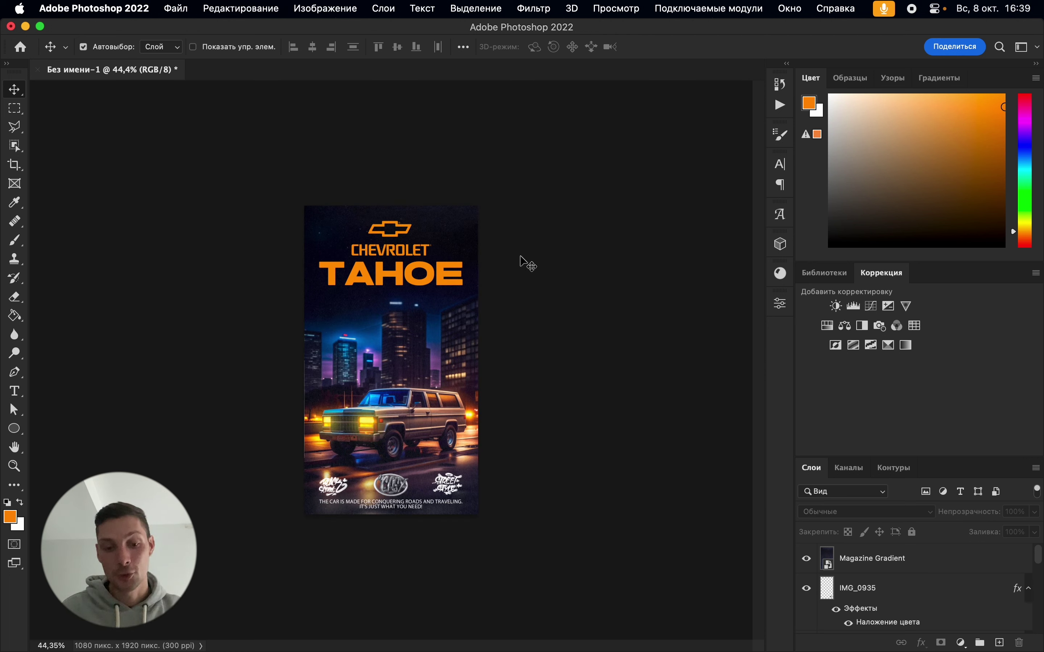
pyautogui.scroll(2, 521, 257)
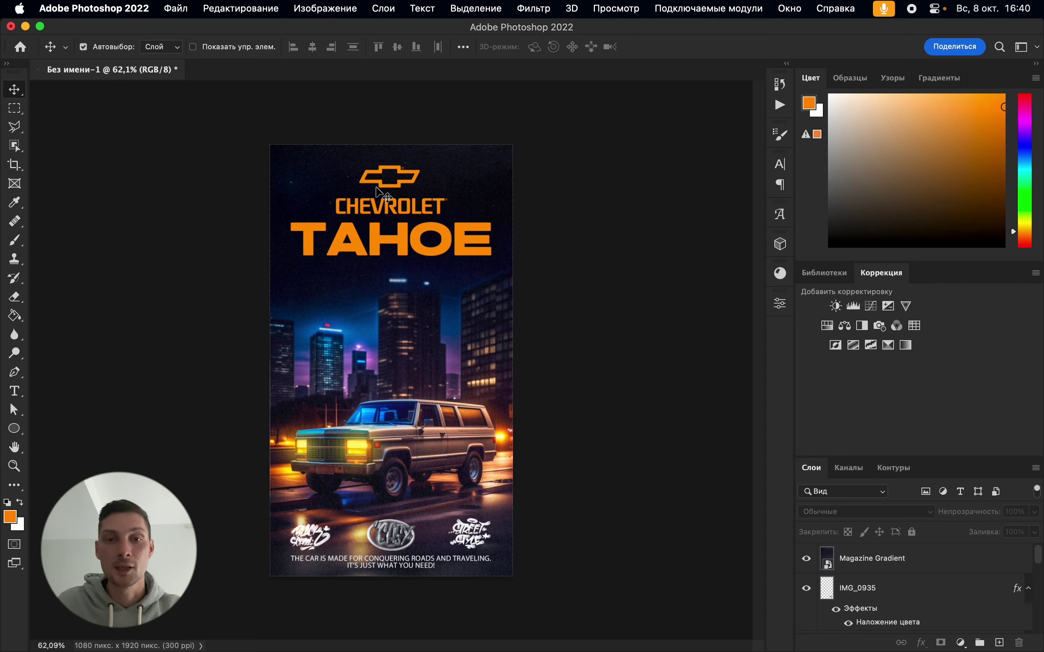
pyautogui.scroll(3, 326, 459)
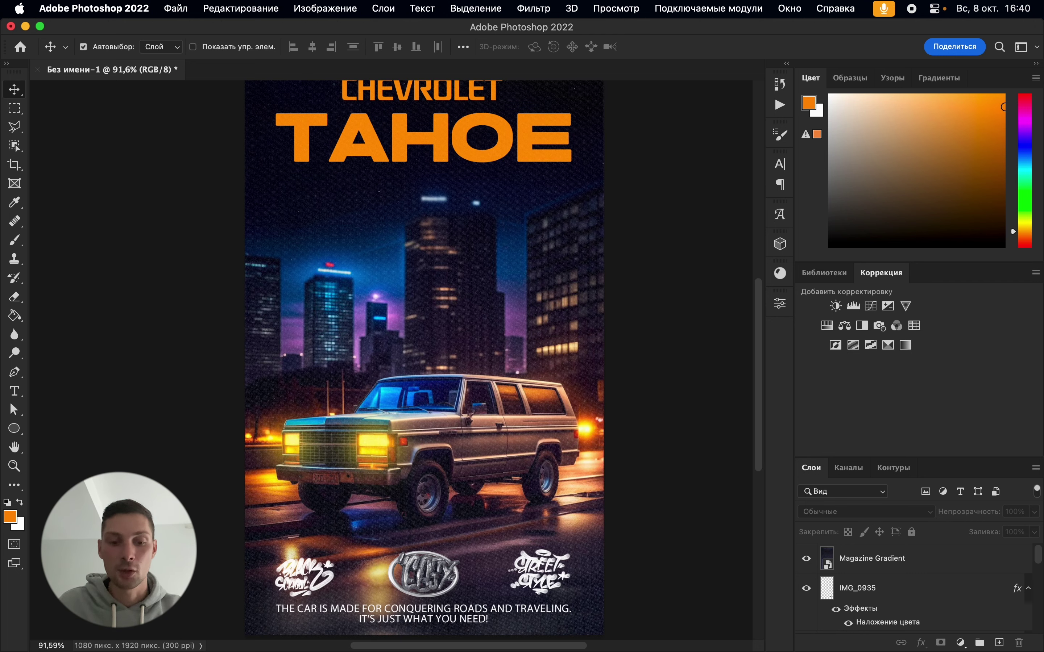
pyautogui.scroll(-2, 431, 306)
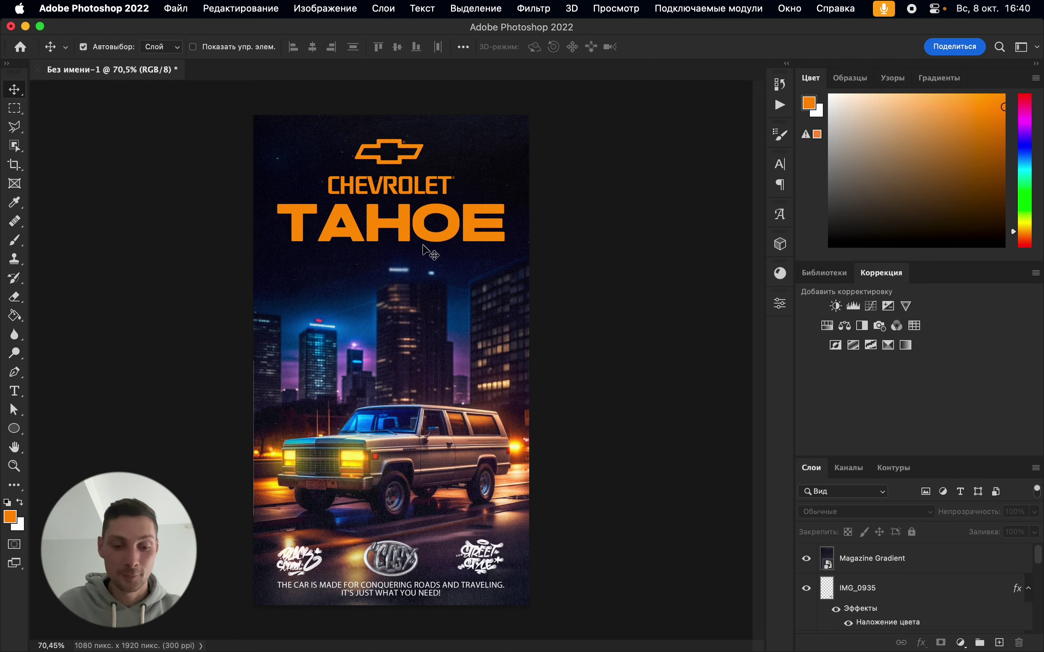
pyautogui.scroll(2, 404, 401)
pyautogui.scroll(-3, 404, 401)
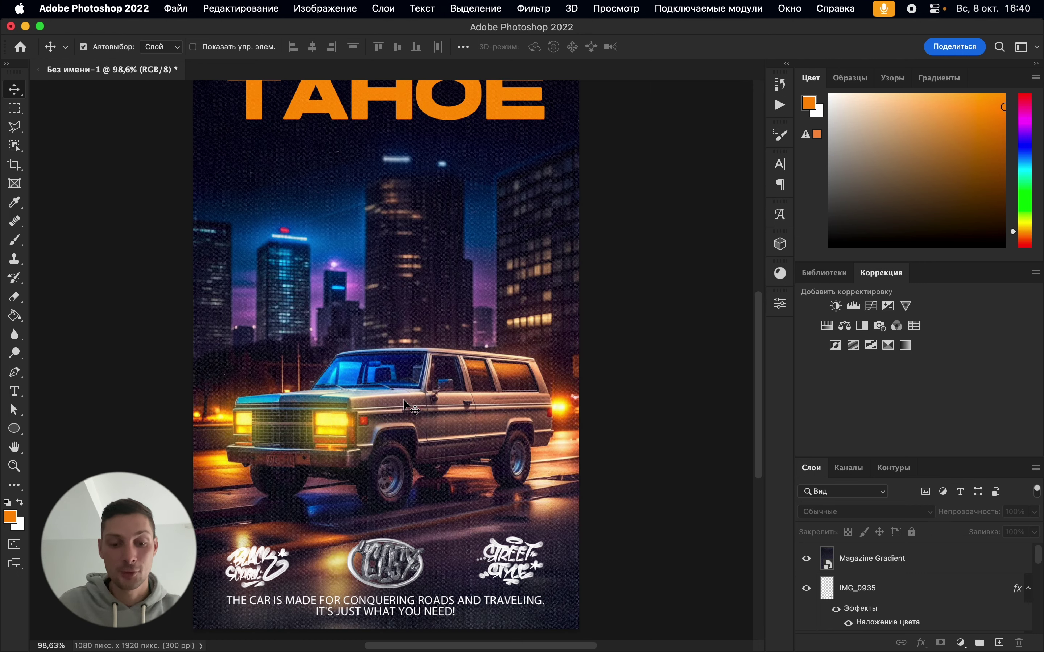
pyautogui.scroll(3, 403, 399)
pyautogui.scroll(-2, 403, 399)
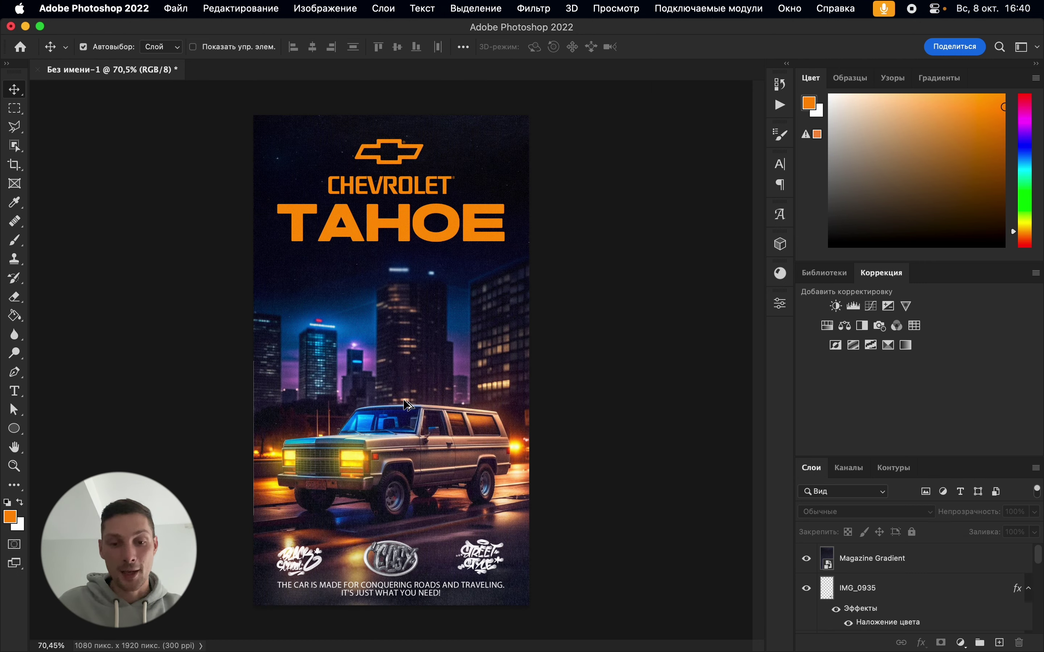